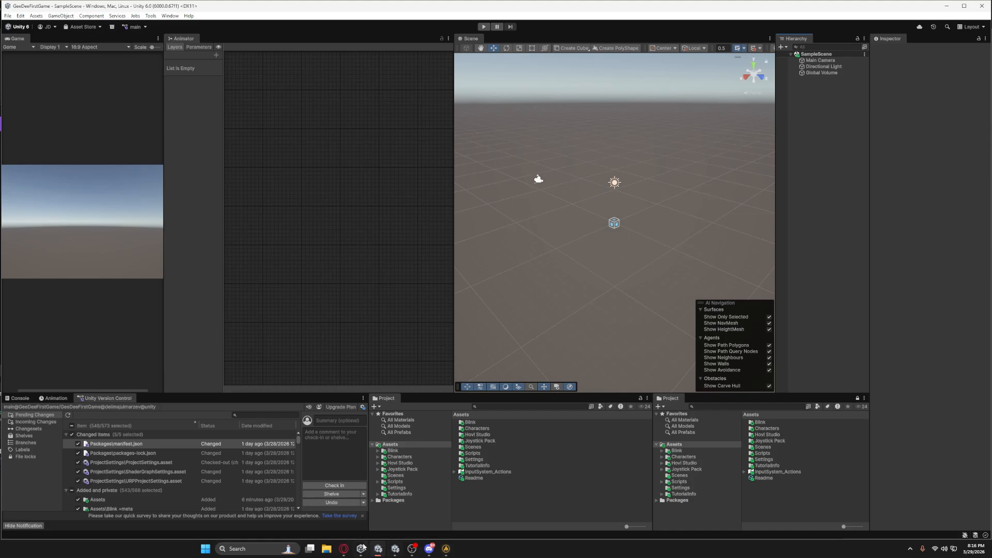
left_click(362, 548)
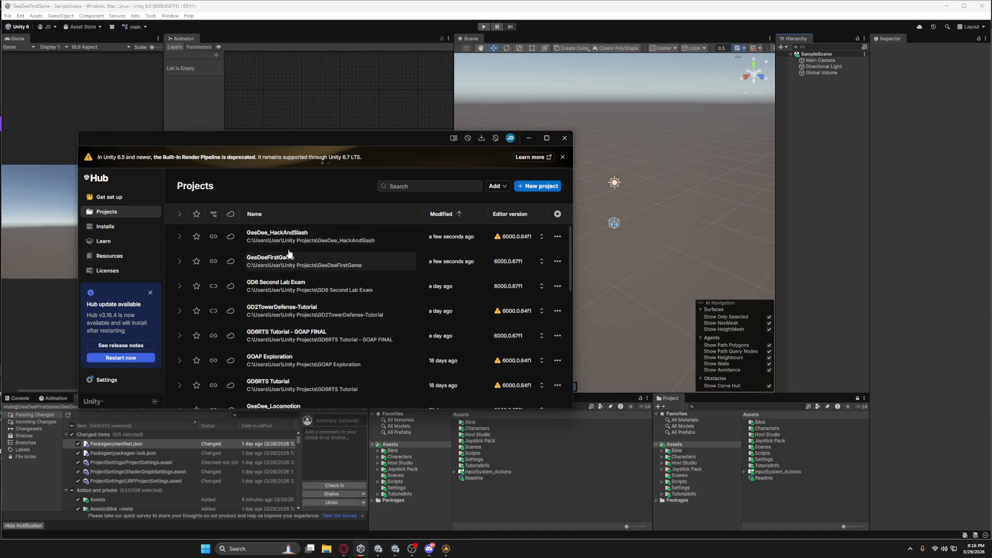
left_click(528, 139)
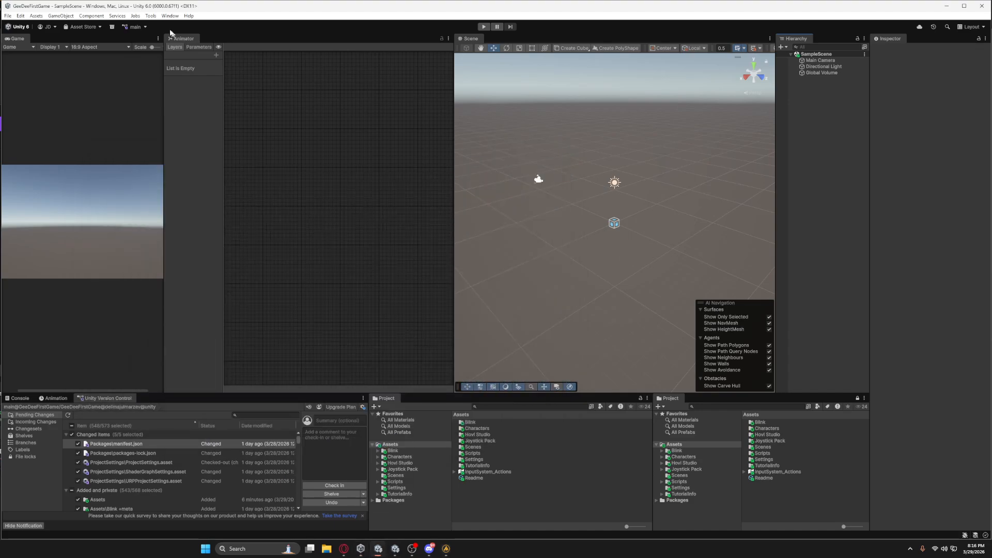
Create a ProBuilder plane shape in the scene, about 219 by 229 units
left_click(150, 16)
mouse_move(161, 28)
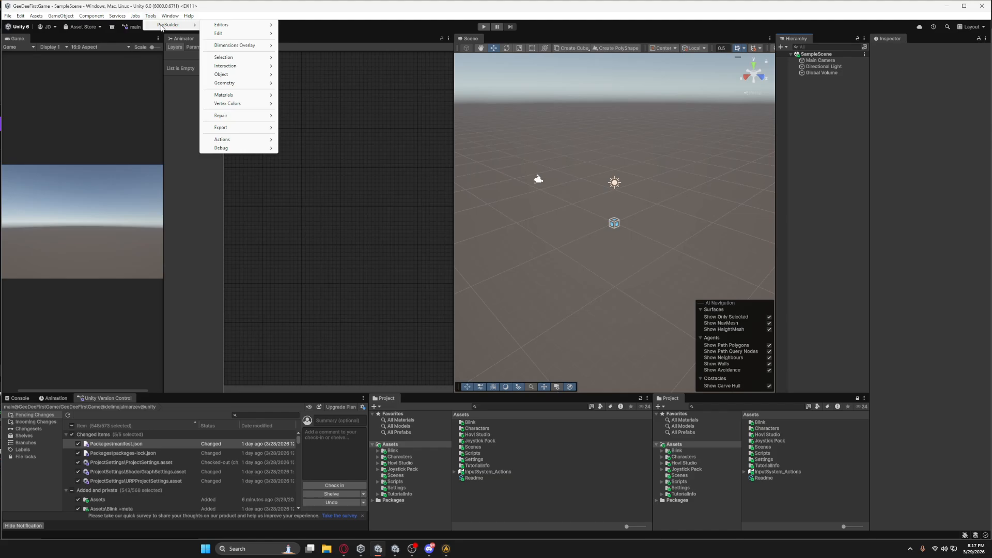
mouse_move(233, 30)
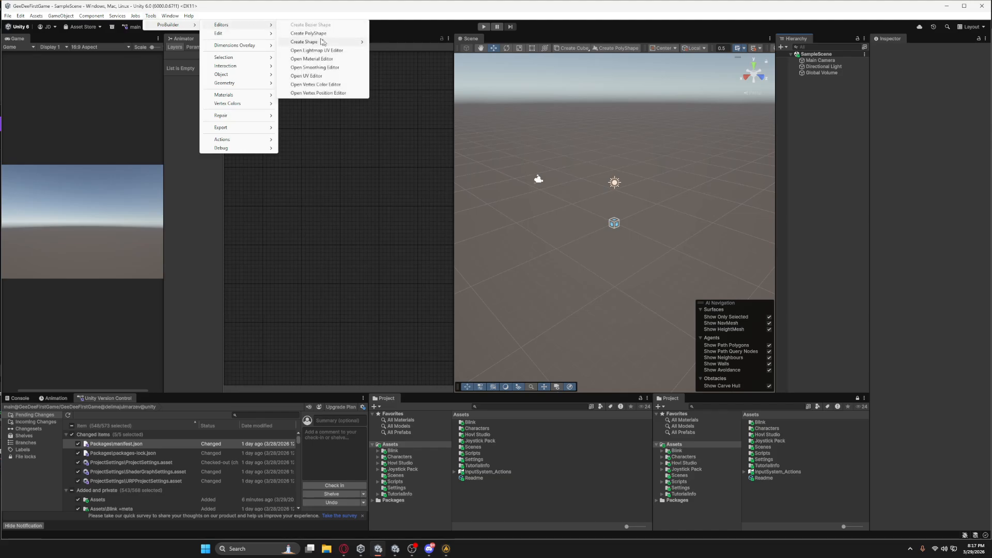
mouse_move(324, 42)
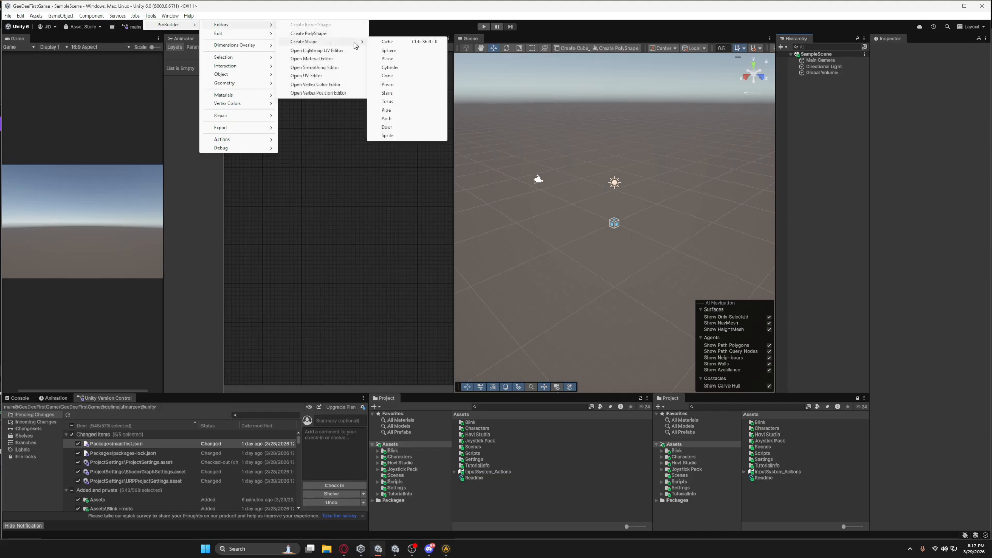
left_click(389, 59)
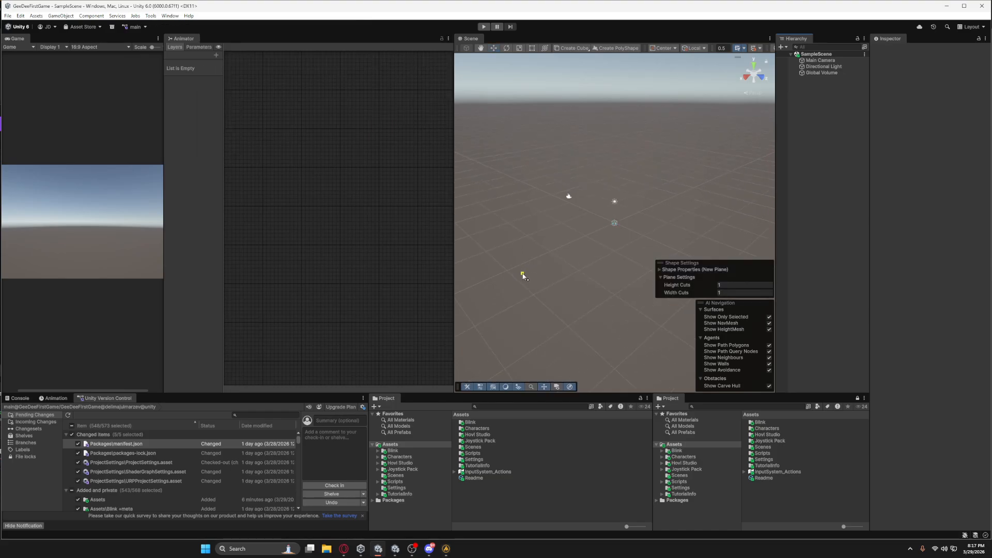
left_click_drag(517, 298, 596, 117)
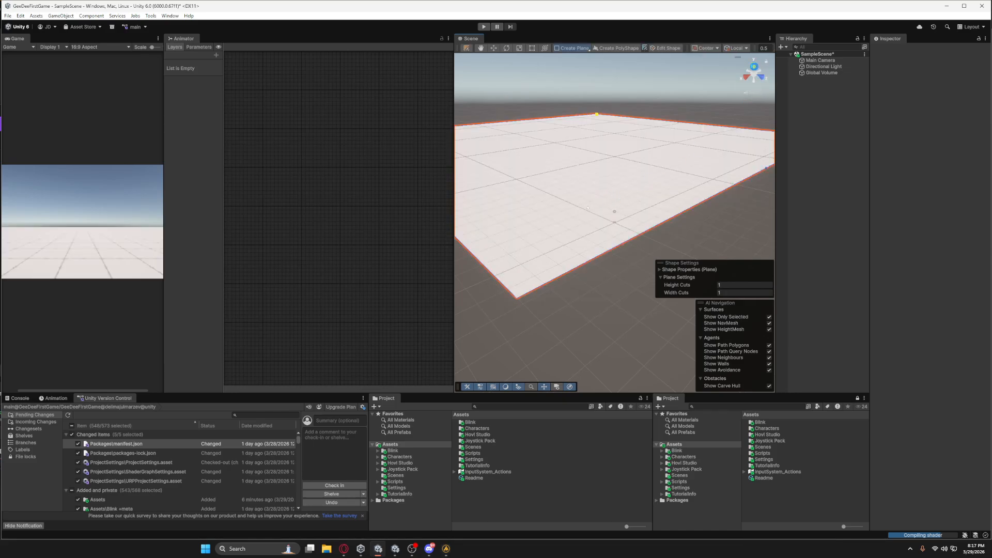
Edit the plane's shape from the top view, stretching two edges outward to about 359 by 310 units
left_click(754, 66)
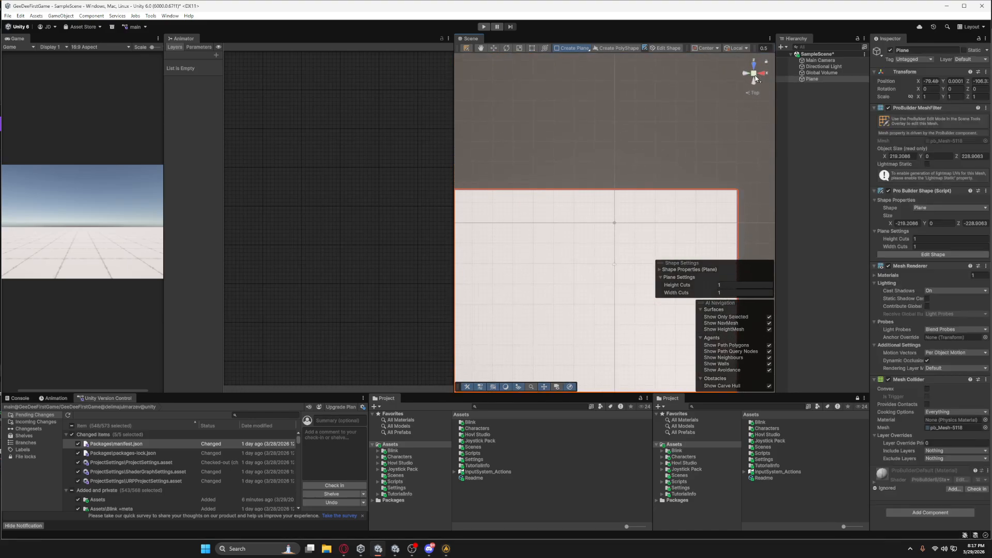
scroll(623, 230, "down", 6)
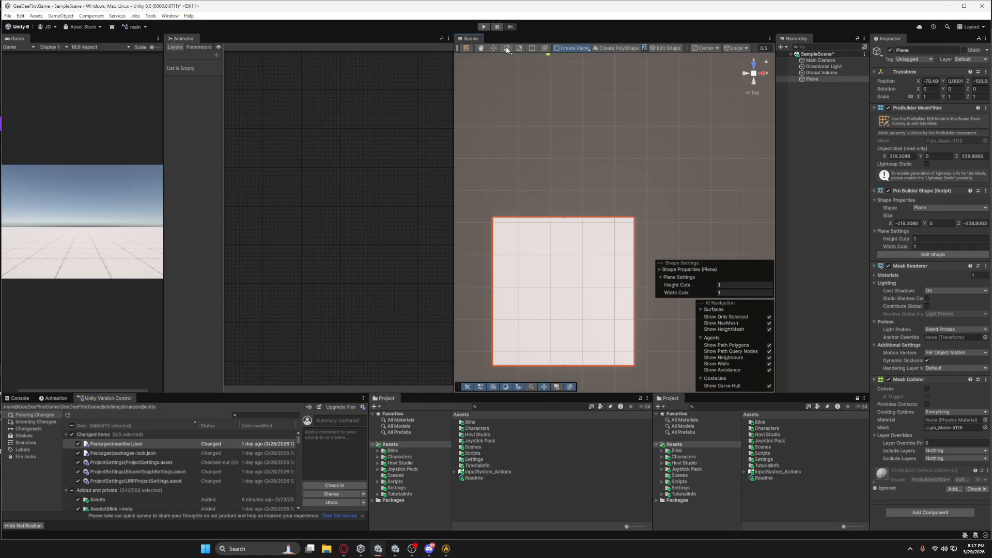
left_click(668, 48)
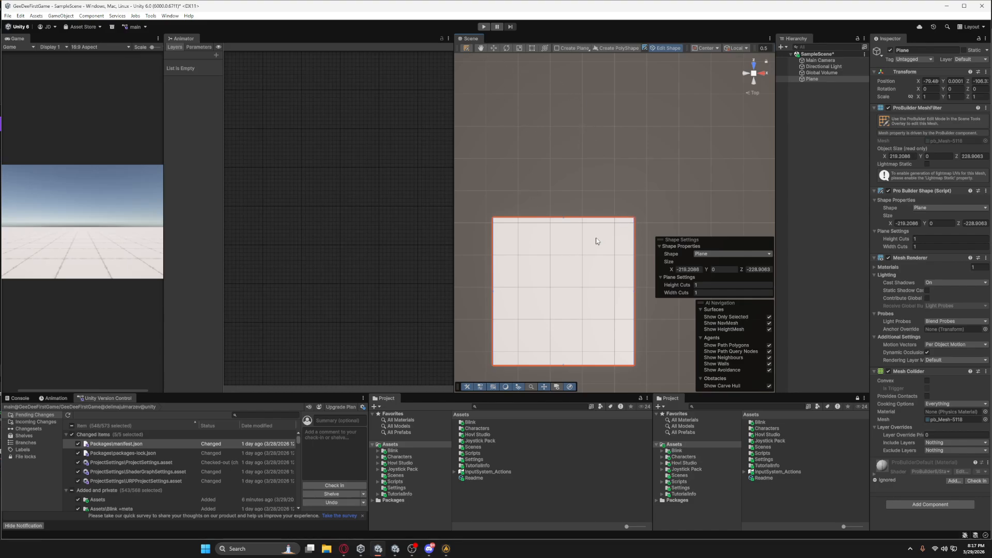
scroll(601, 232, "up", 3)
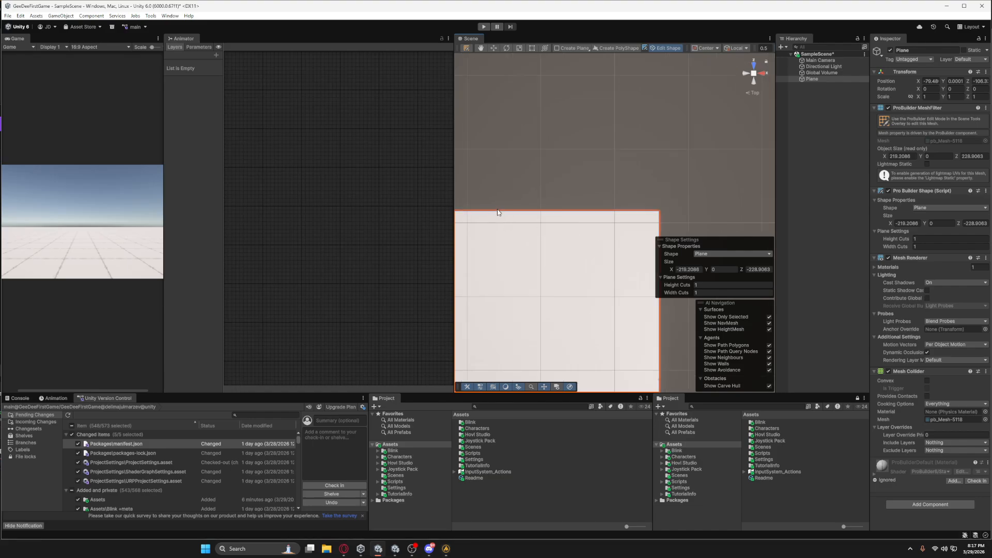
left_click_drag(498, 212, 507, 94)
scroll(544, 200, "down", 4)
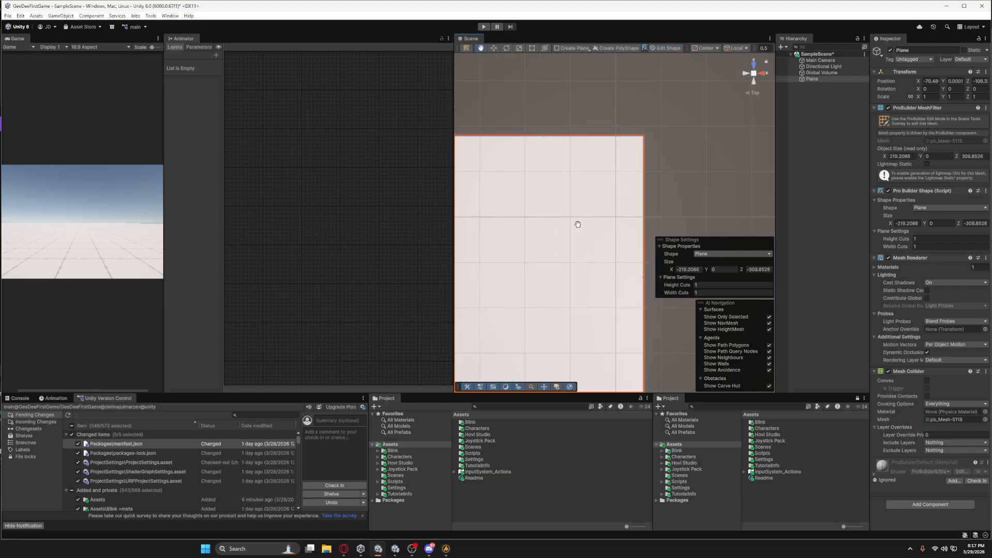
middle_click_drag(578, 225, 601, 193)
scroll(596, 210, "down", 3)
middle_click_drag(641, 243, 593, 236)
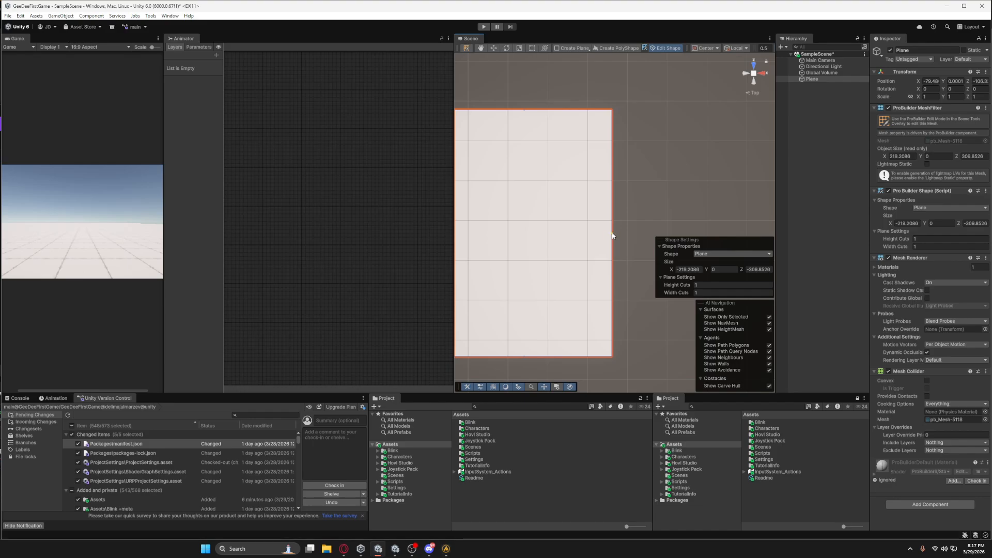
left_click_drag(612, 236, 723, 238)
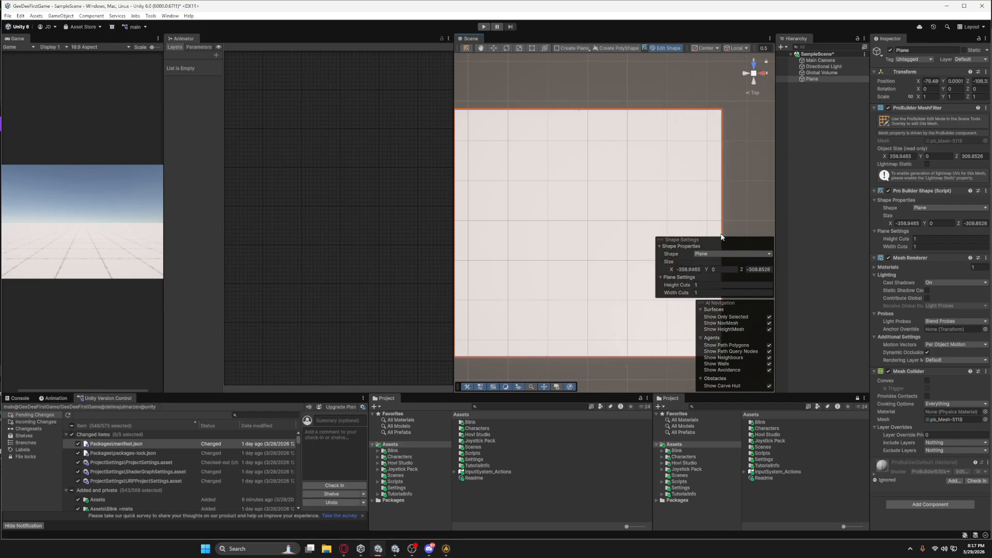
Try to set the plane's mesh object size to 300
double_click(906, 157)
left_click(973, 156)
type("300")
Set the plane's position to 0, 0, 0
left_click(935, 82)
type("0")
left_click(959, 81)
type("0")
left_click(983, 82)
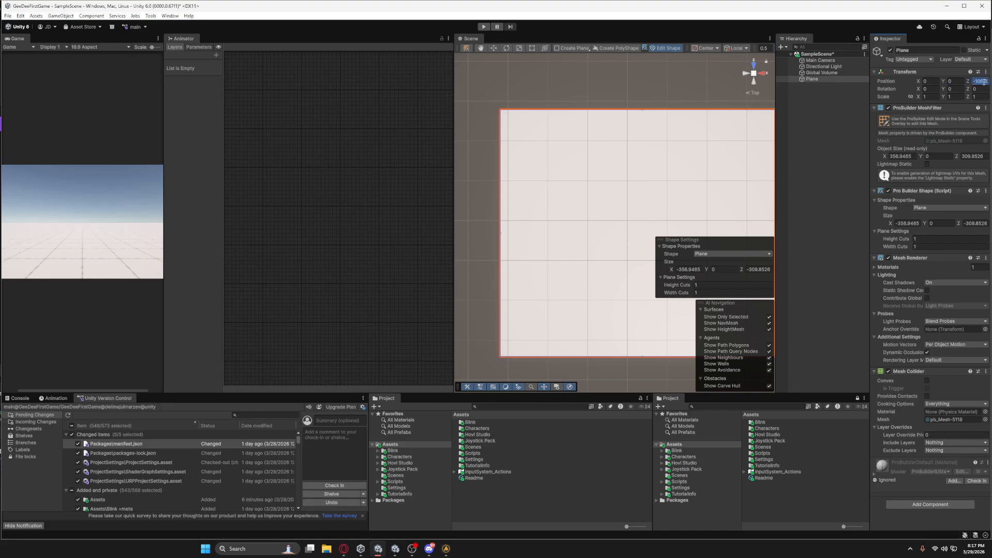
type("0")
Rename the plane object to Ground
middle_click_drag(663, 191, 618, 212)
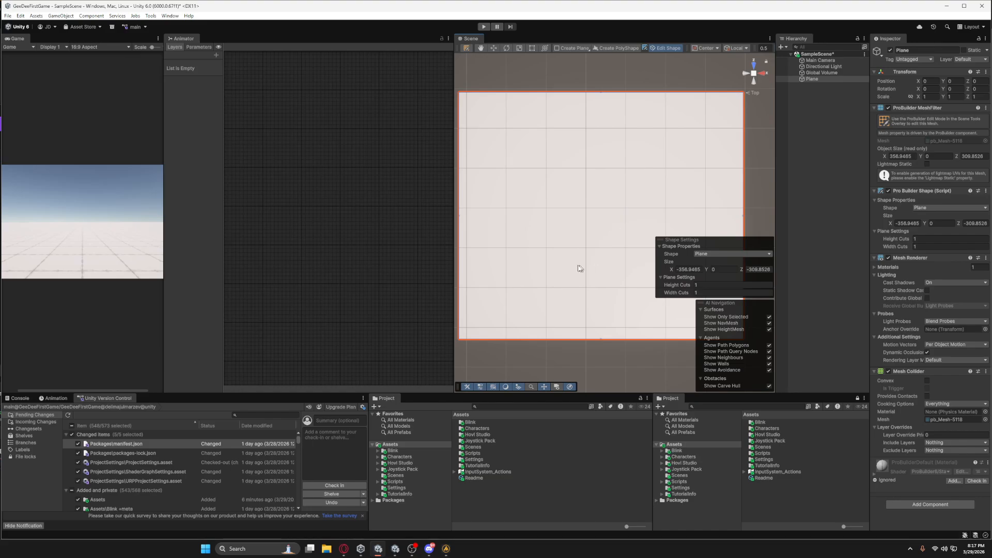
left_click_drag(594, 224, 626, 125, "alt")
middle_click_drag(626, 125, 624, 117)
right_click_drag(602, 217, 598, 185)
middle_click_drag(535, 276, 546, 218)
left_click(923, 51)
type("Ground")
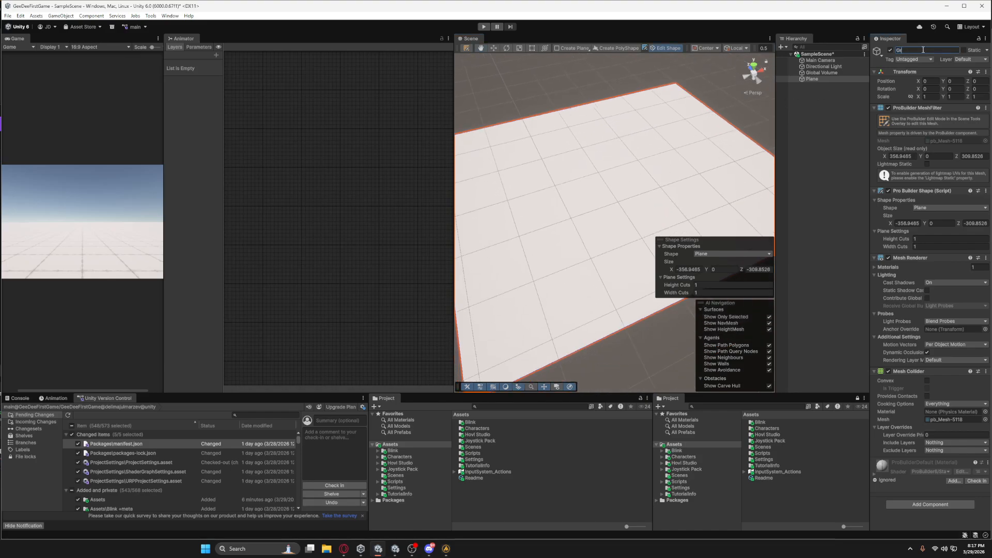
Create a flat ProBuilder cube on the ground, about 70 by 51 units and 3 units high
left_click(150, 16)
mouse_move(171, 25)
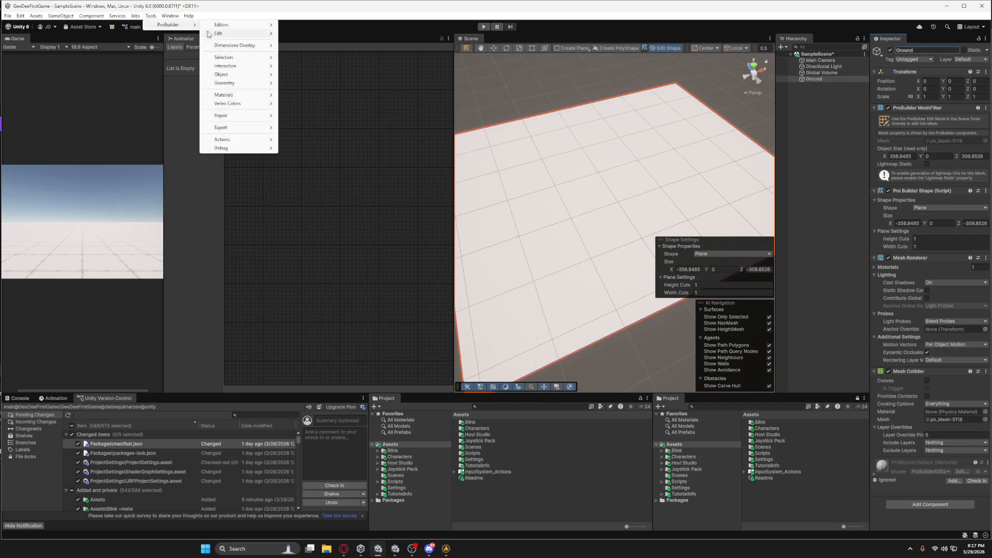
mouse_move(230, 34)
mouse_move(338, 43)
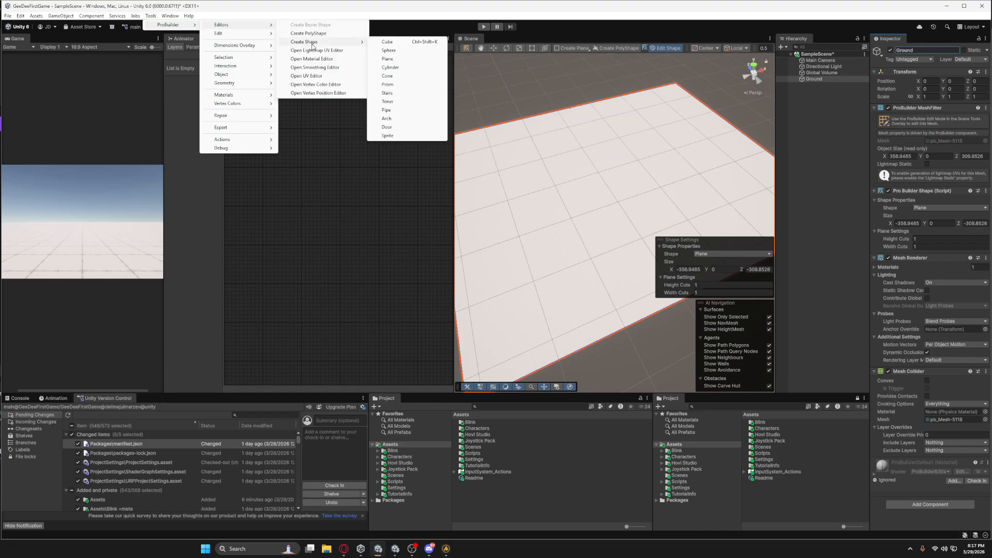
left_click(387, 42)
left_click_drag(491, 254, 552, 194)
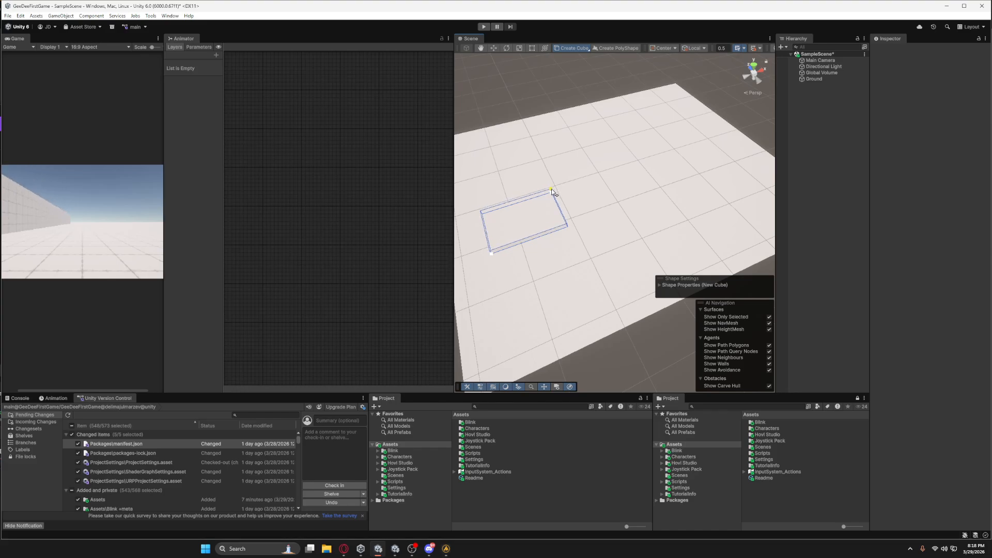
left_click(551, 190)
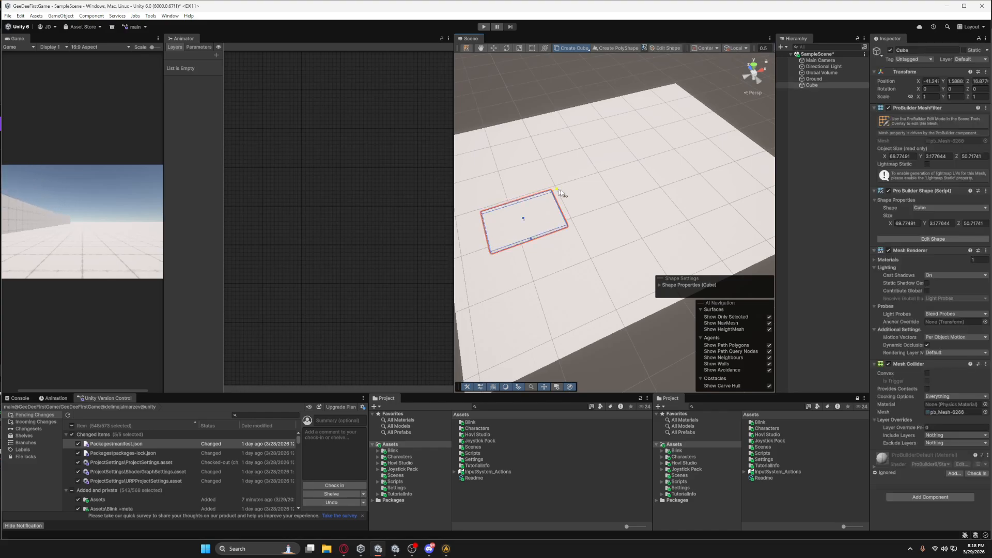
scroll(611, 187, "down", 5)
right_click_drag(637, 188, 539, 205)
scroll(541, 215, "up", 10)
middle_click_drag(540, 205, 578, 237)
scroll(590, 186, "up", 3)
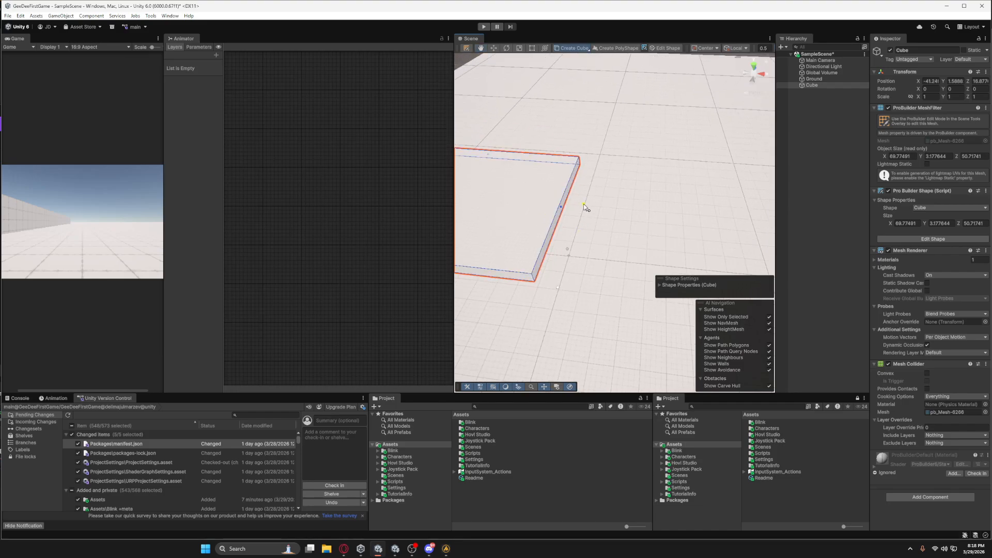
left_click(825, 243)
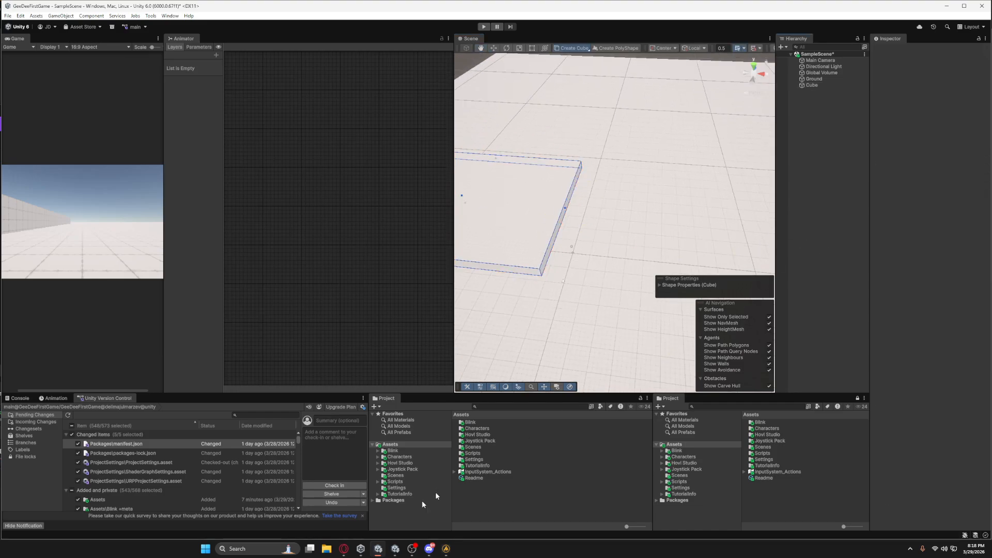
Add the Alien model from the Characters/Character 1 folder to the scene hierarchy and frame it in the scene view
left_click(377, 458)
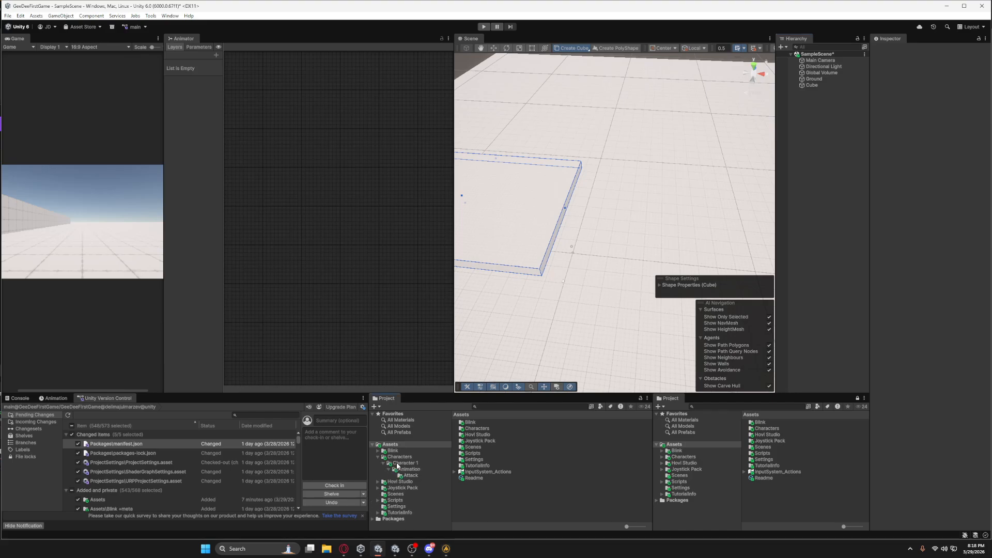
left_click(398, 463)
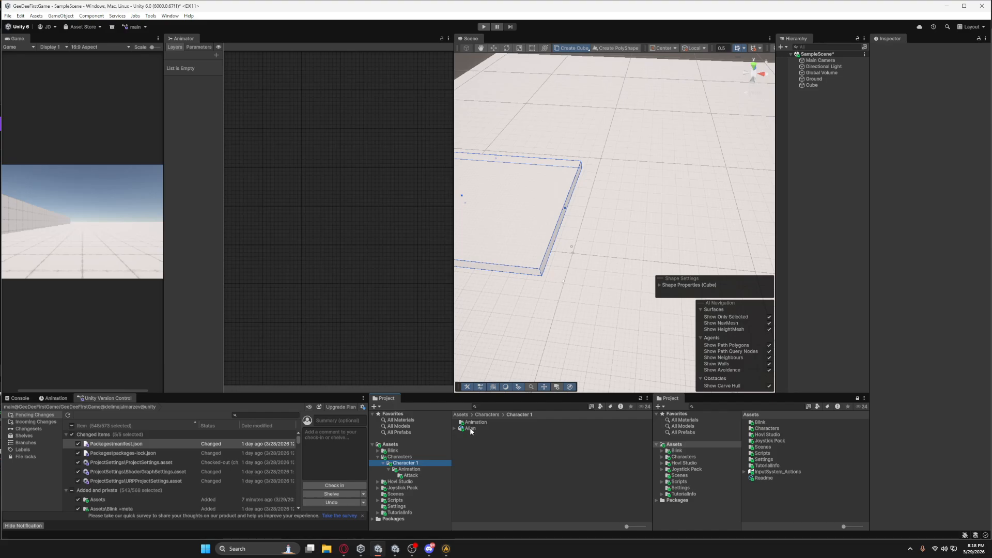
left_click_drag(471, 431, 805, 129)
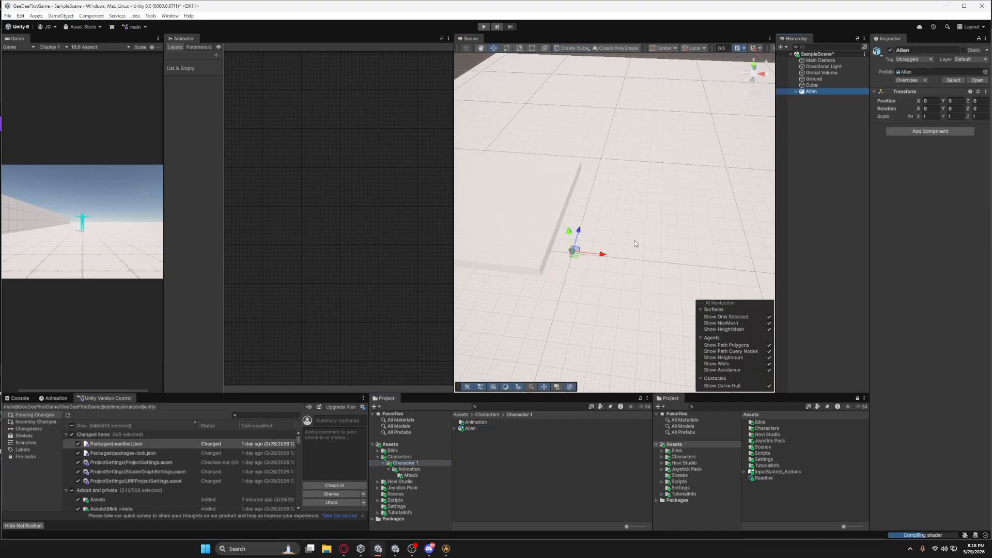
double_click(811, 92)
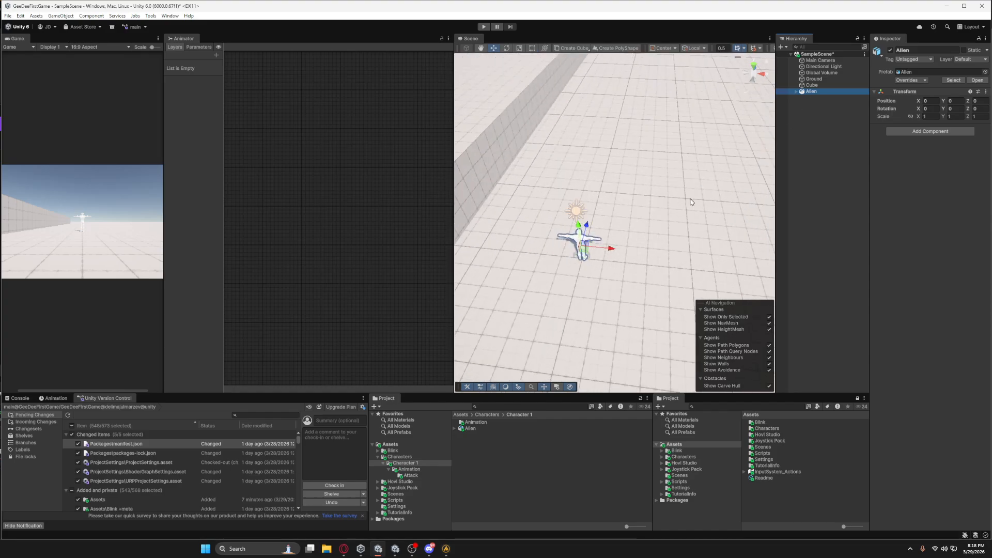
right_click_drag(566, 305, 593, 278)
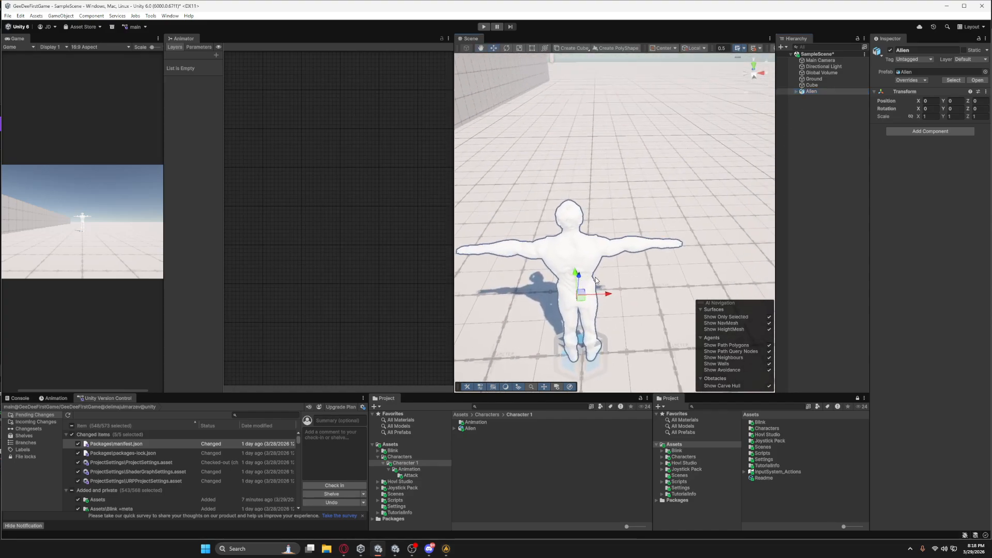
Extract the Alien model's embedded textures into the Character 1 folder and inspect the textured character in the scene
left_click(471, 429)
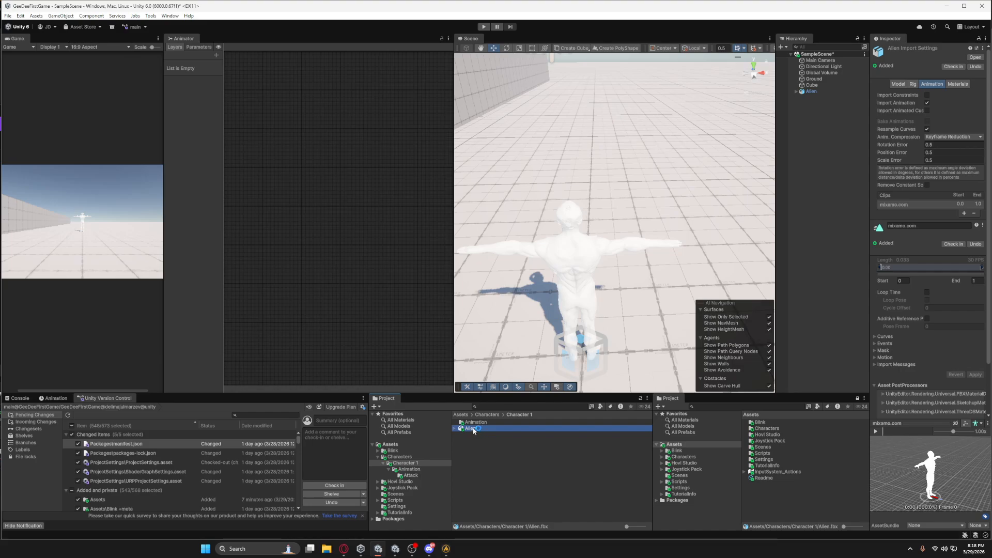
left_click(958, 84)
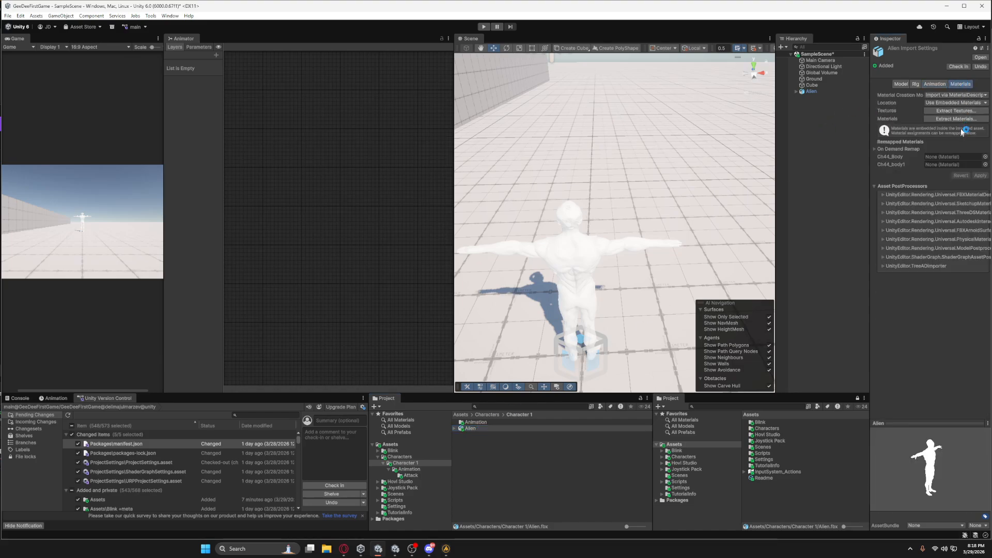
left_click(955, 111)
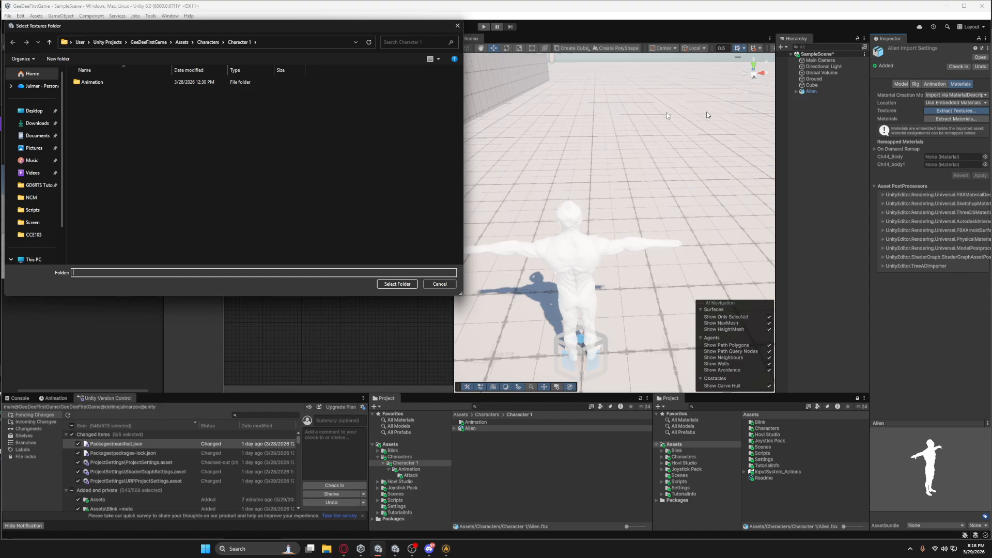
left_click(397, 284)
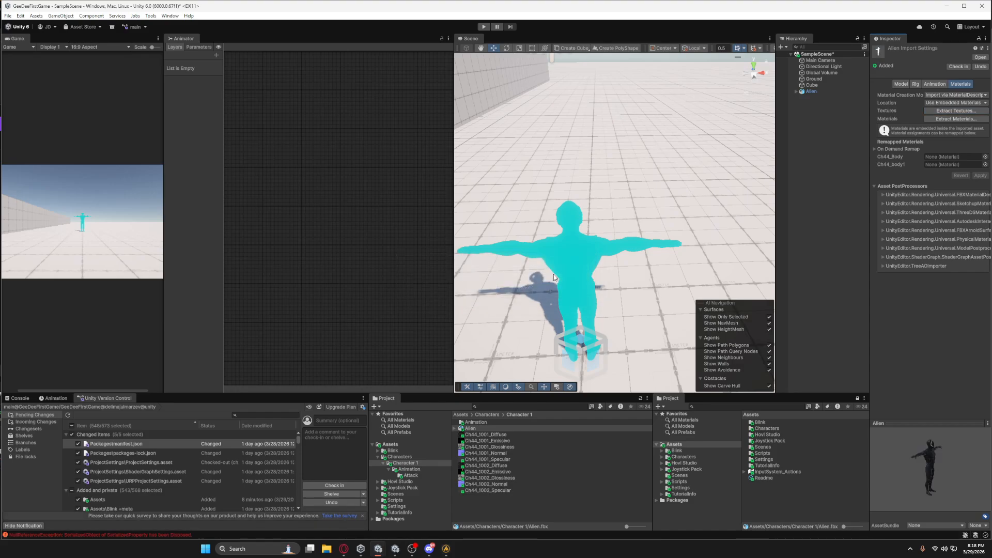
right_click_drag(533, 301, 671, 229)
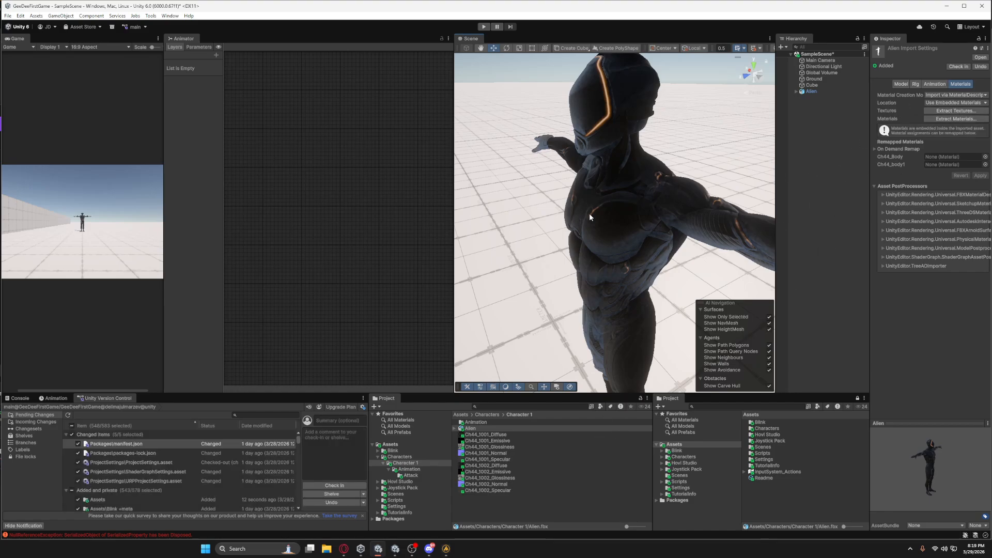
right_click_drag(590, 217, 702, 253)
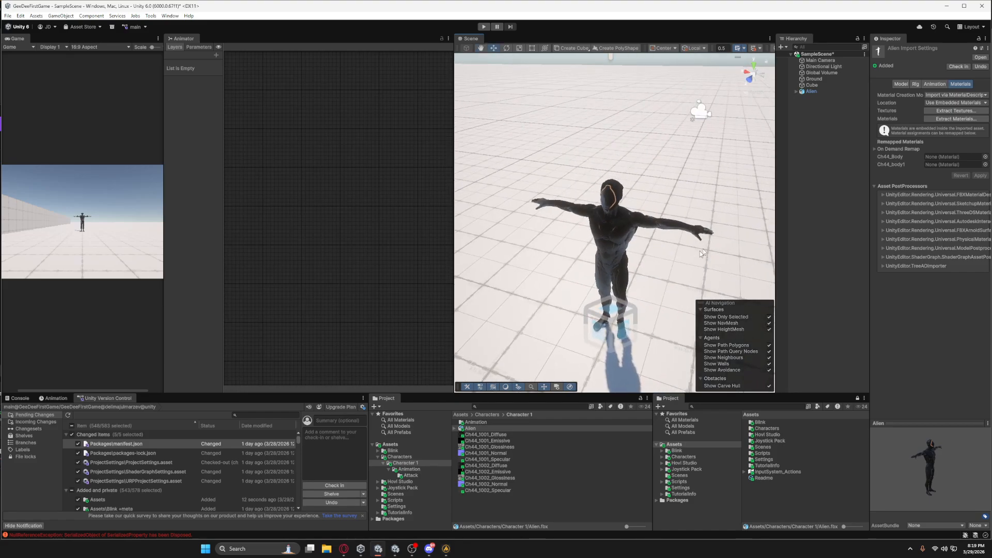
Set the Alien model's rig animation type to Humanoid, apply it, and check the model's sub-assets for its avatar
left_click(914, 84)
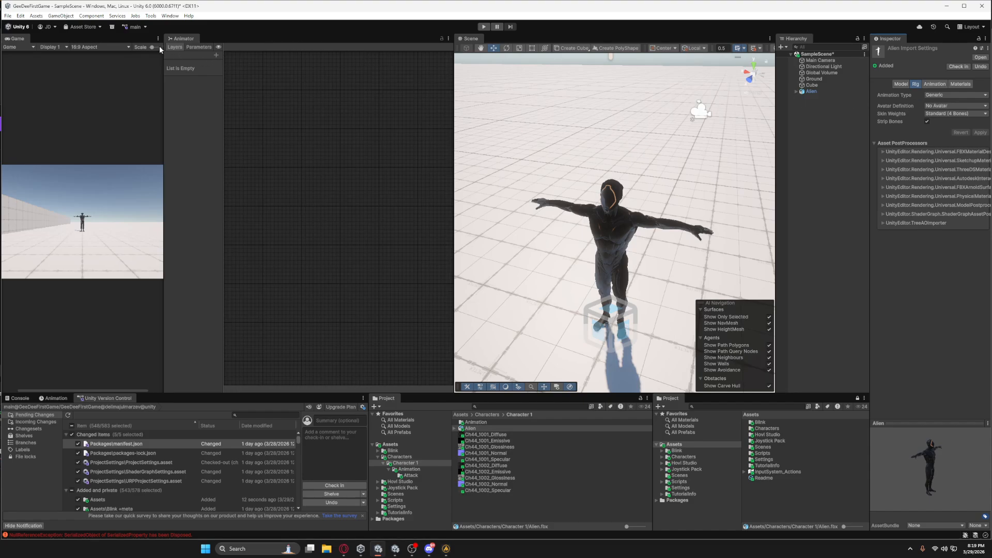
left_click_drag(152, 47, 137, 52)
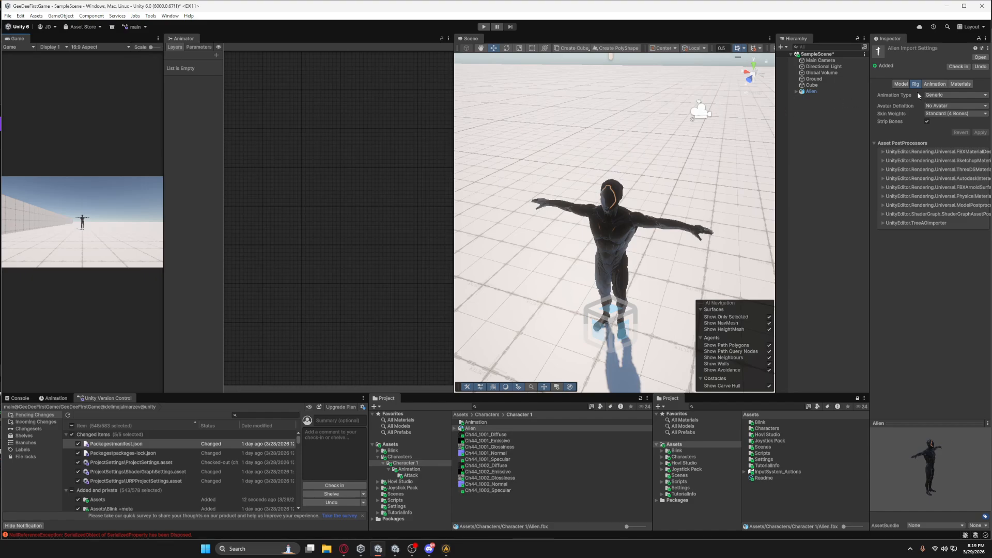
left_click(938, 95)
left_click(941, 129)
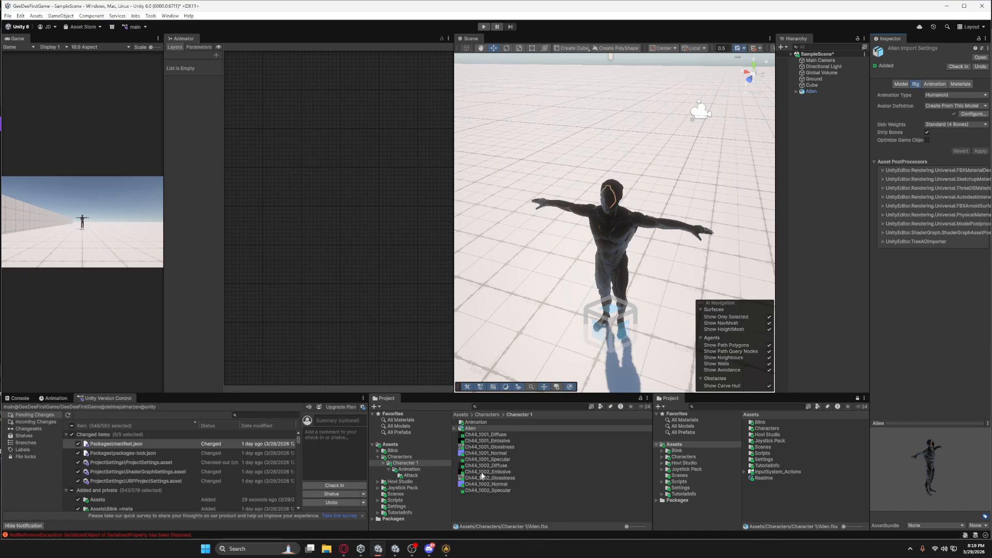
left_click(456, 428)
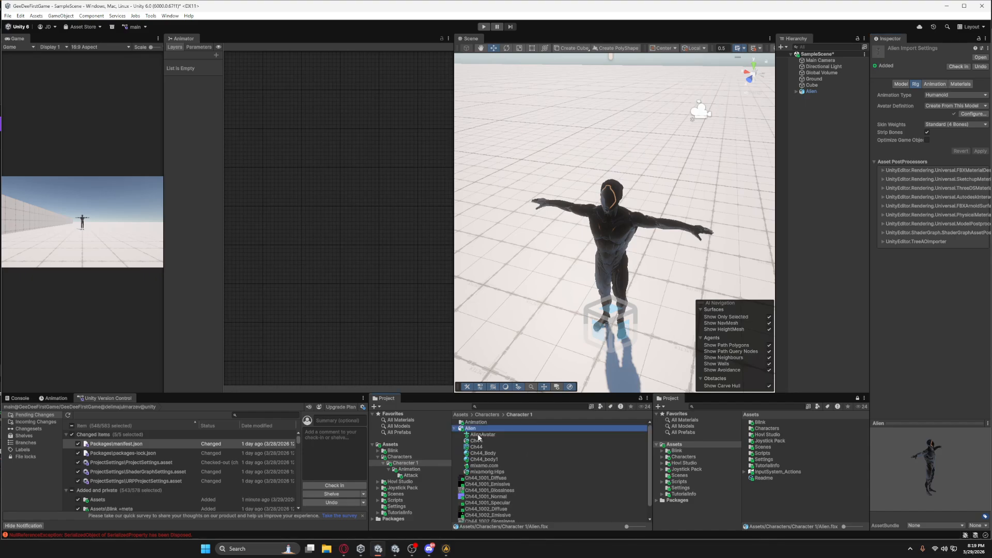
left_click(456, 429)
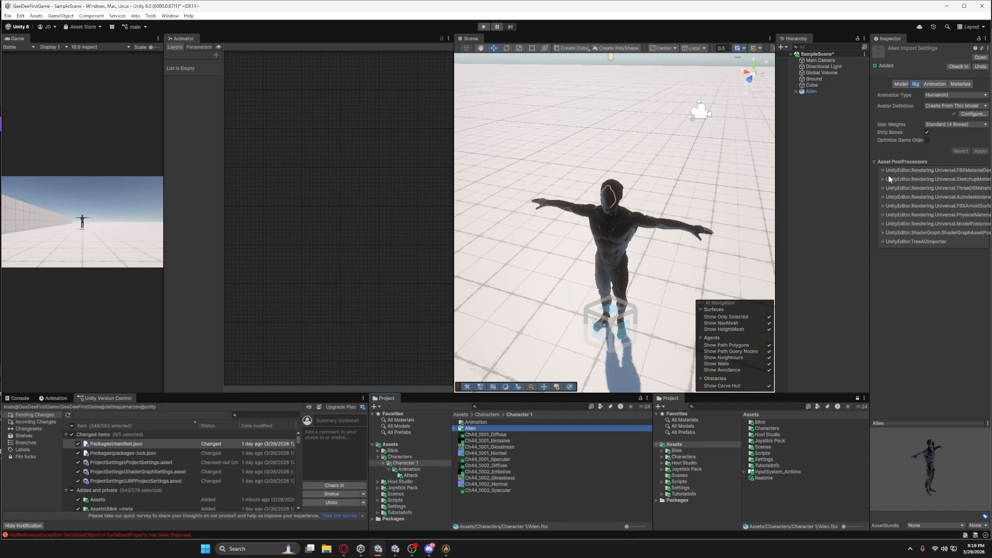
scroll(597, 293, "down", 5)
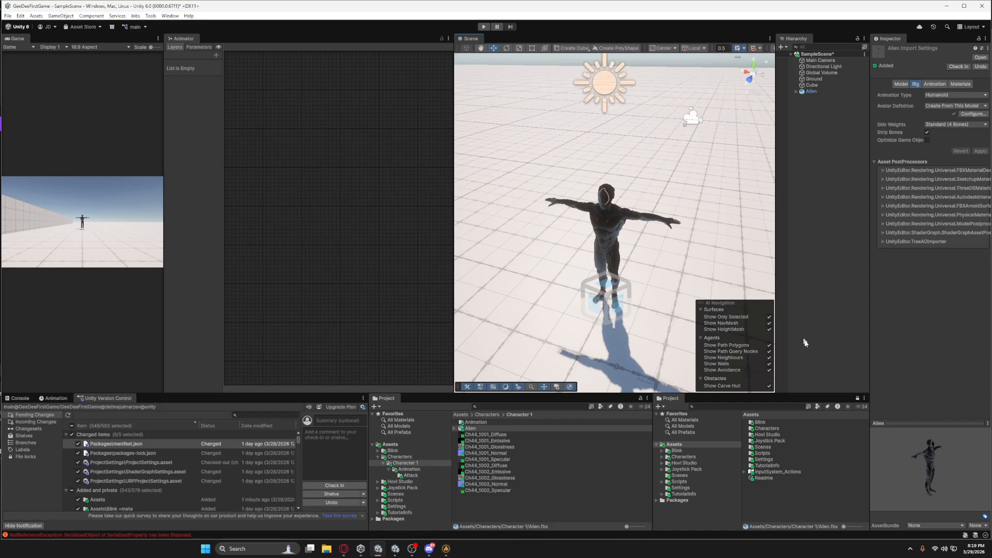
Set the rig animation type to Humanoid for all six Ch44_nonPBR animation models in the Character 1 Animation folder
double_click(468, 423)
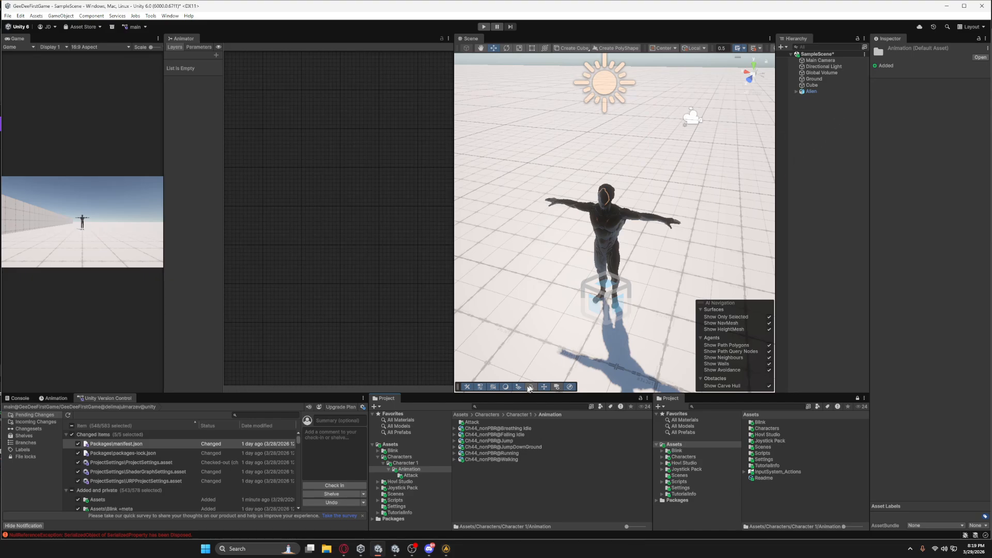
left_click(493, 429)
left_click(498, 460, "shift")
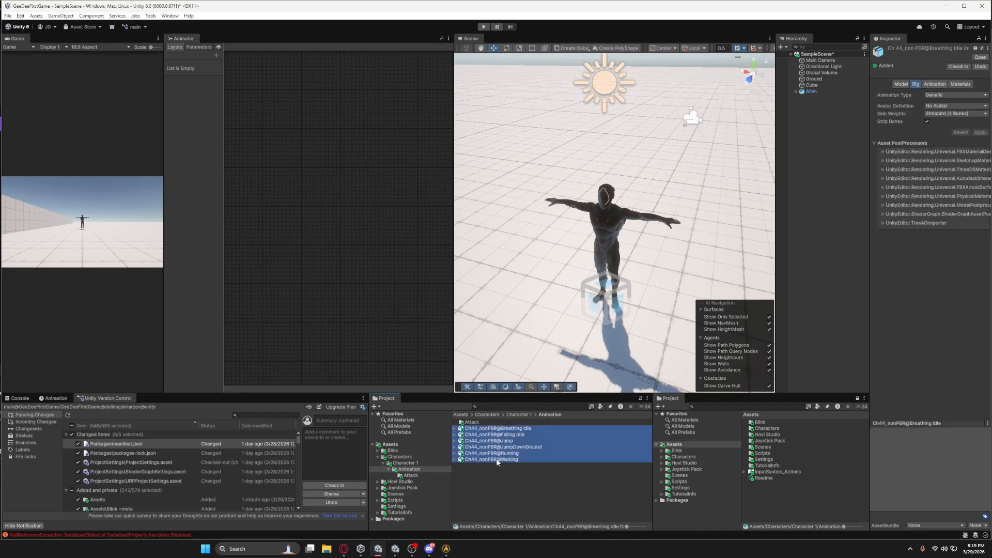
left_click(942, 89)
left_click(946, 121)
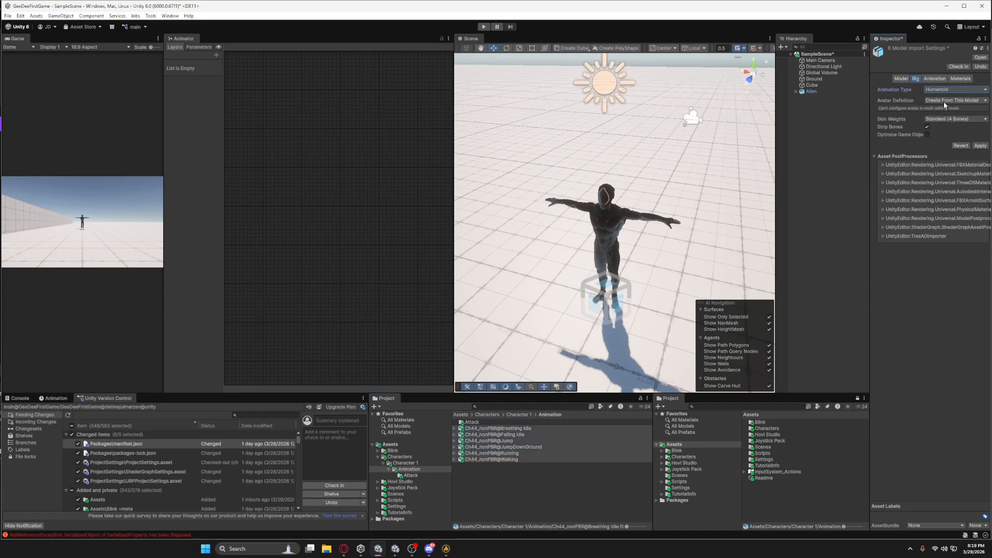
Make the selected animation models copy their avatar definition from AlienAvatar and apply the import settings
left_click(945, 100)
left_click(940, 128)
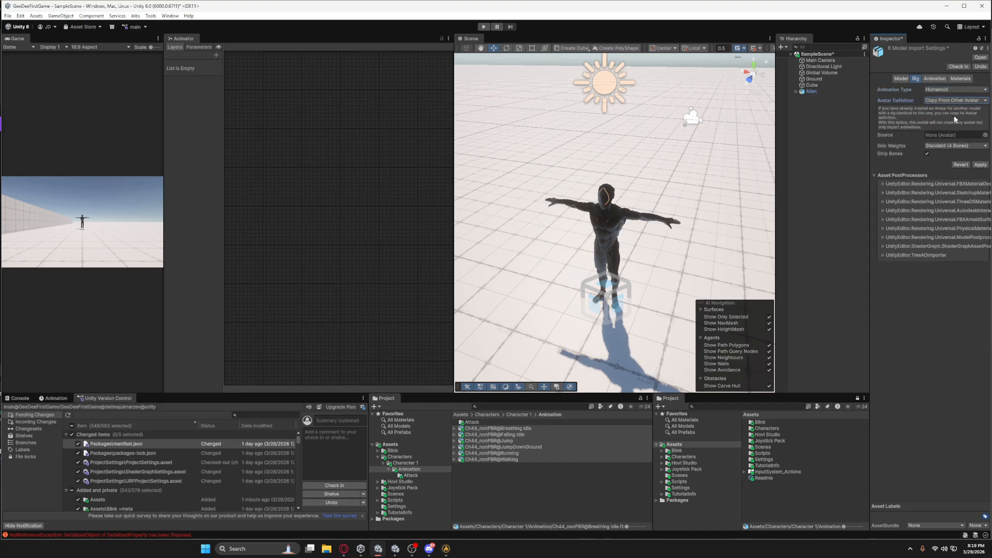
left_click(985, 135)
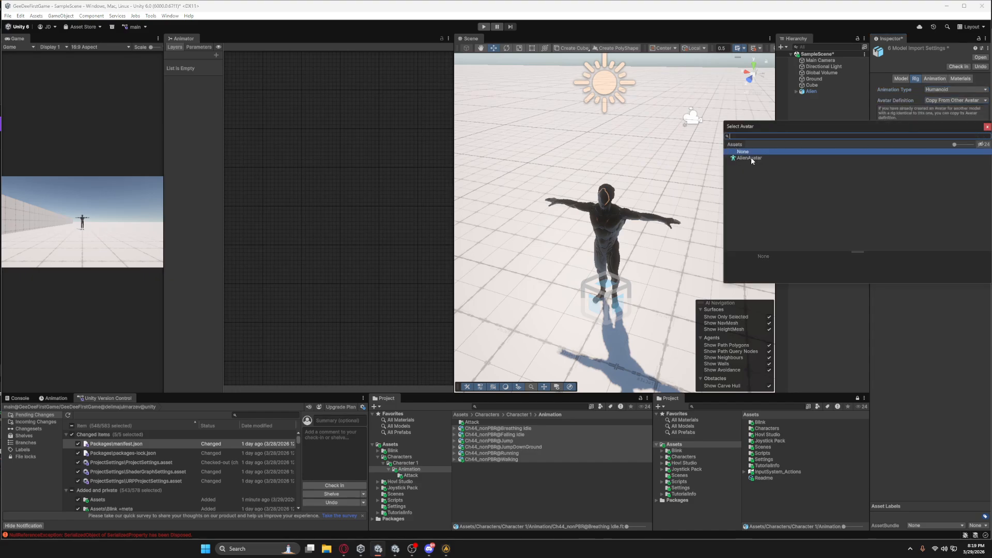
left_click(752, 157)
key("Return")
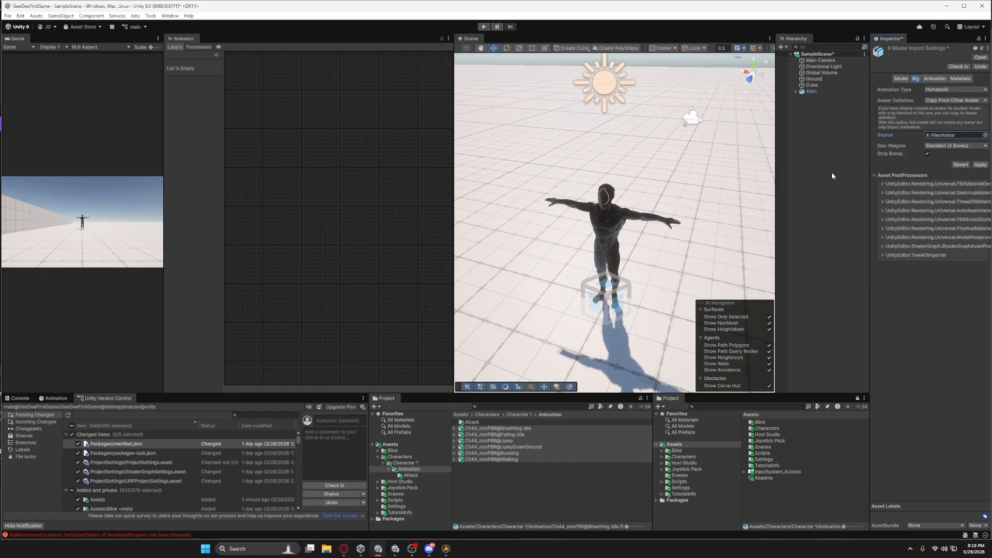
left_click(980, 164)
Preview the Breathing Idle clip inside the Ch44_nonPBR@Breathing Idle model
left_click(467, 430)
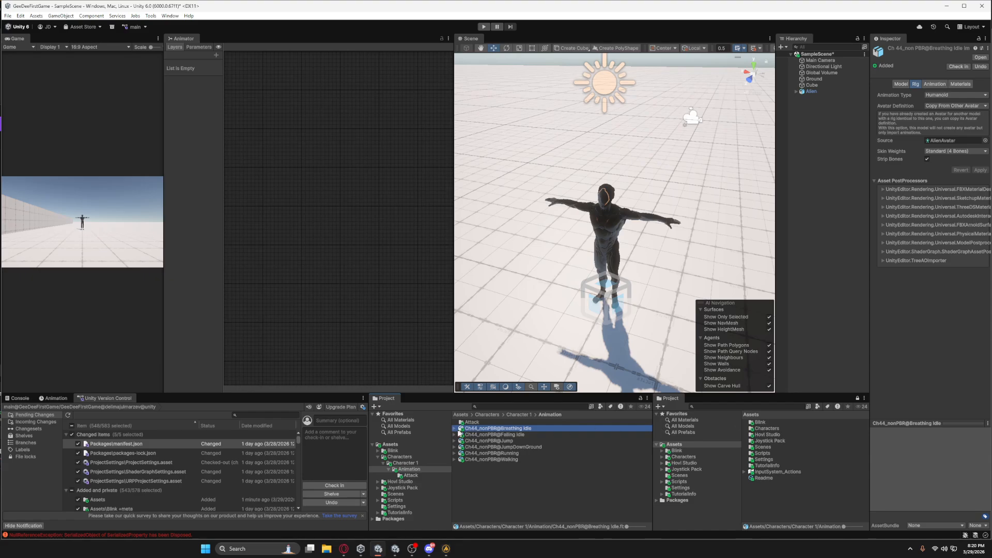
left_click(455, 428)
left_click(484, 436)
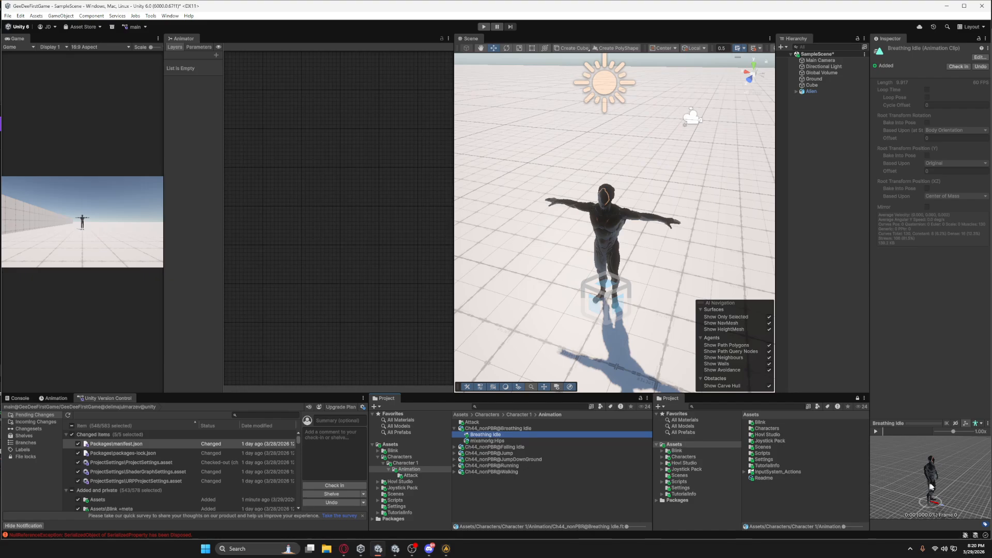
left_click(915, 422)
left_click_drag(916, 423, 913, 512)
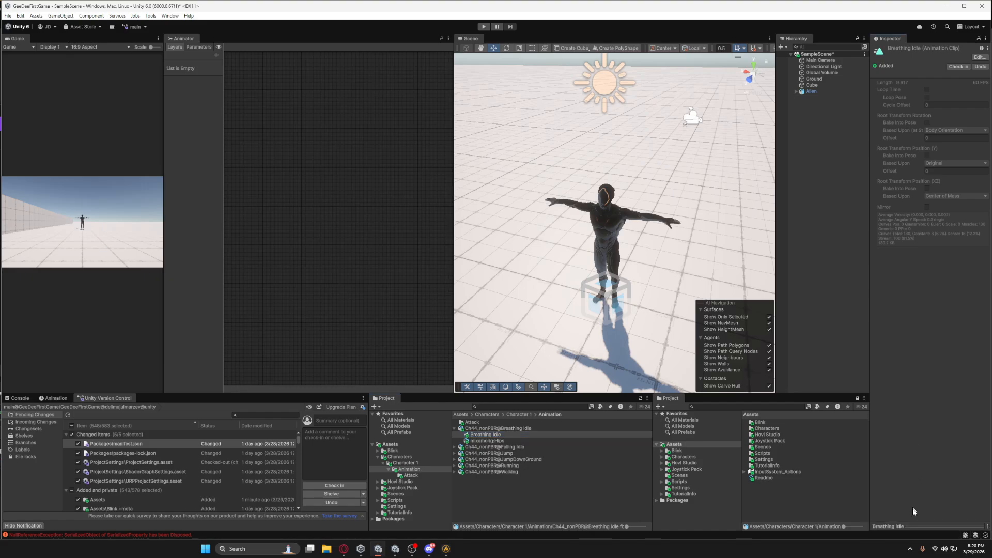
left_click(903, 527)
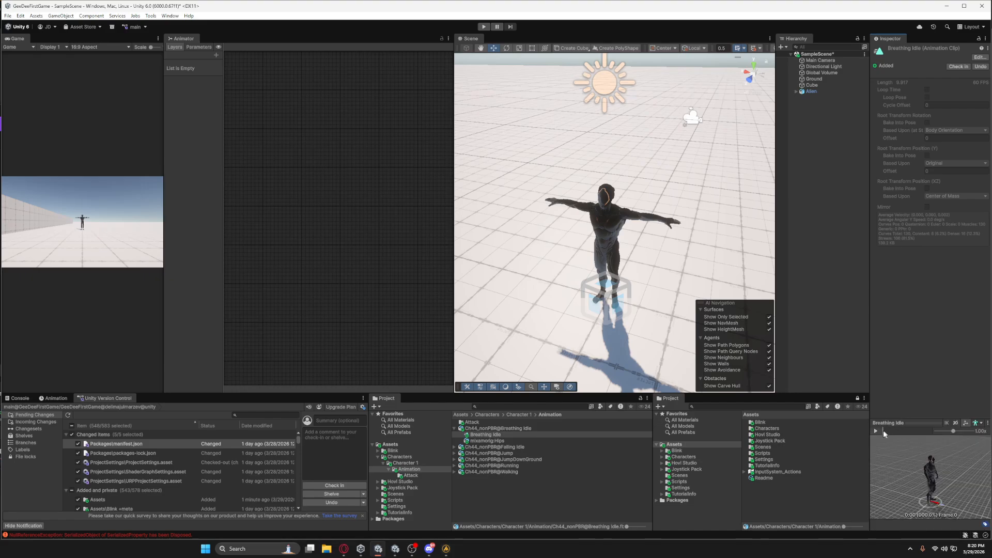
left_click(876, 431)
Preview the Falling Idle clip inside the Ch44_nonPBR@Falling Idle model
left_click(459, 448)
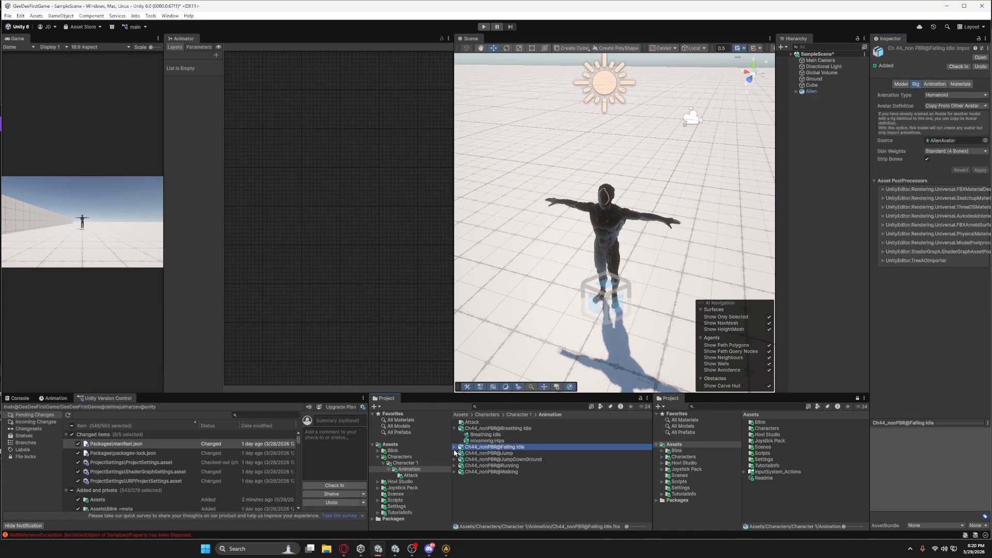
left_click(455, 447)
left_click(481, 454)
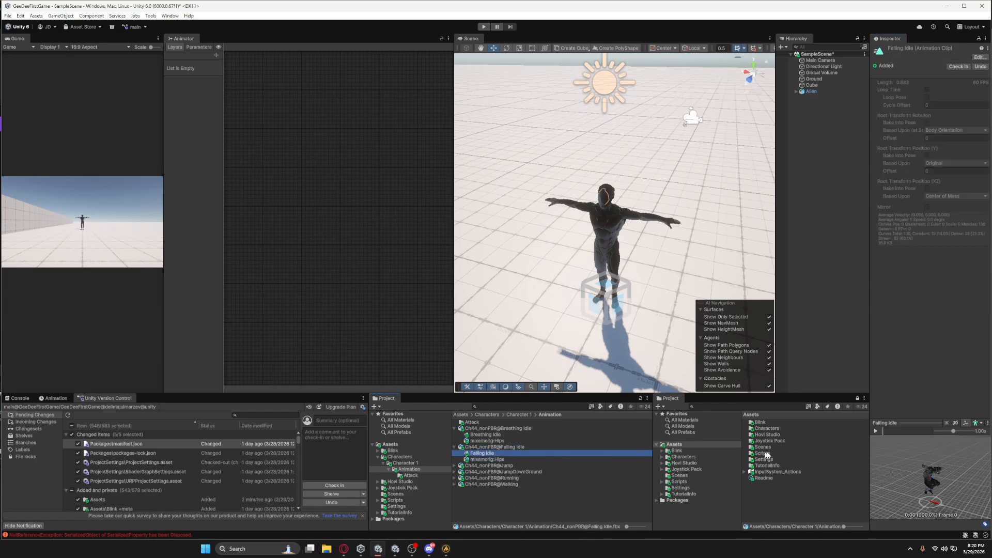
left_click(876, 431)
left_click(839, 188)
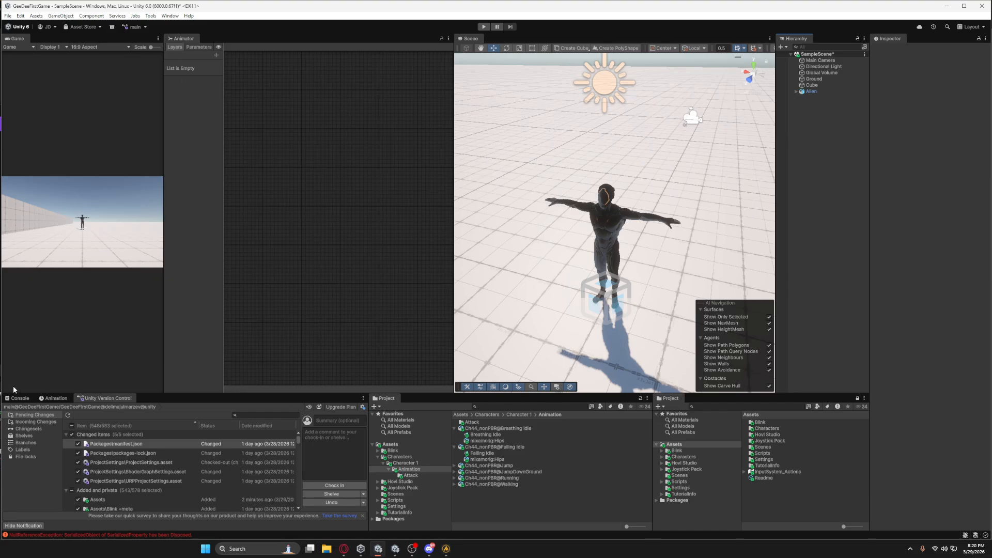
Bring up the Animation window and unpack the Alien prefab instance in the scene
left_click(54, 398)
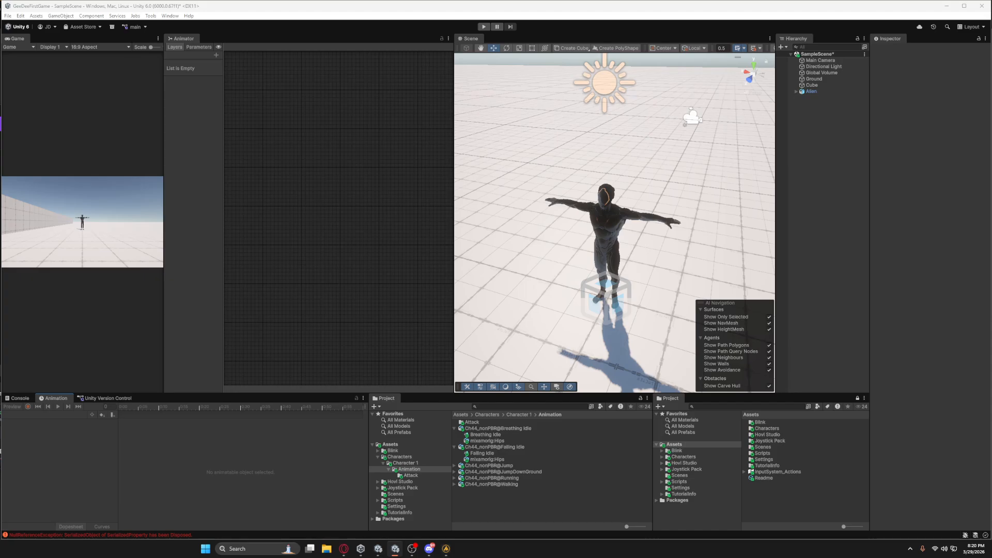
left_click(827, 92)
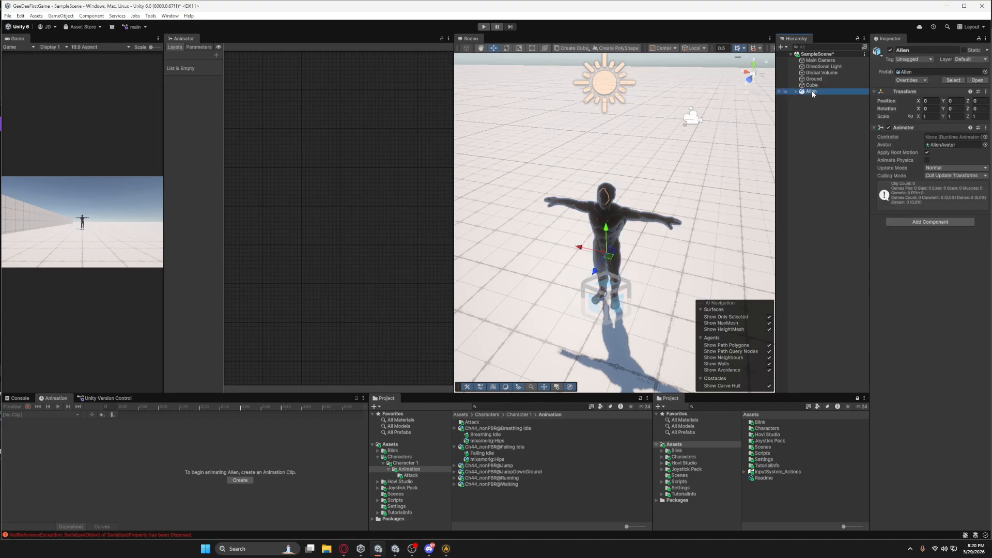
right_click(812, 91)
mouse_move(840, 221)
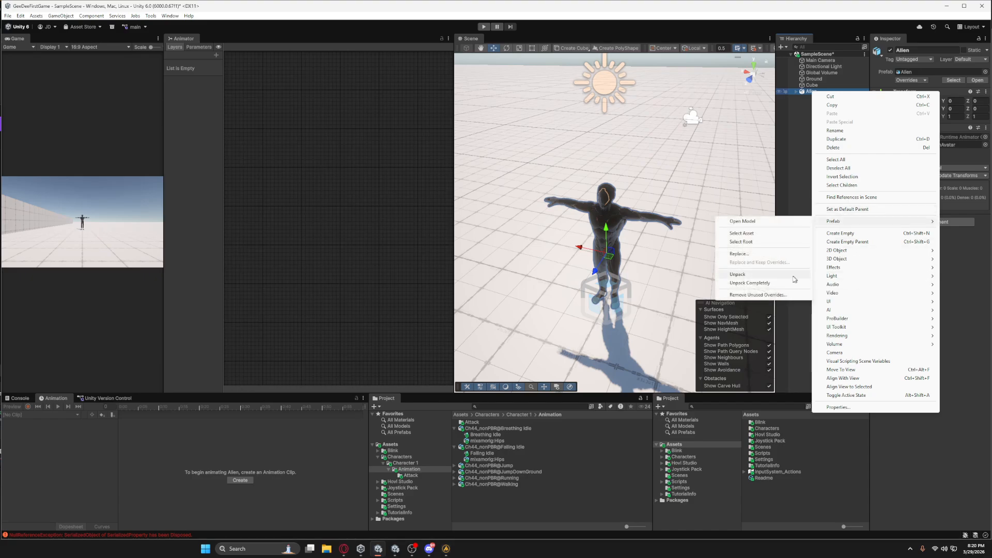
left_click(746, 277)
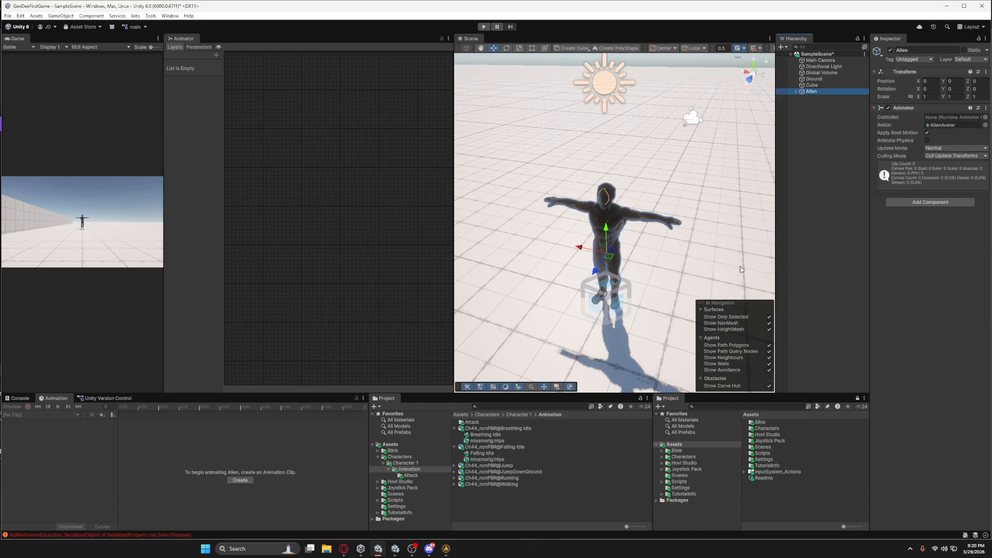
left_click(825, 155)
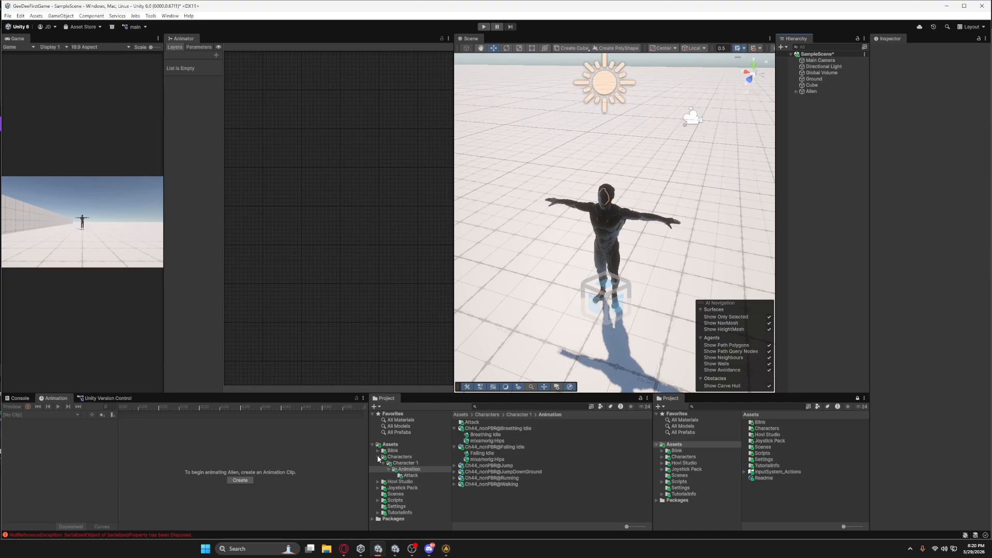
Create a new folder named Prefabs directly under Assets
left_click(378, 457)
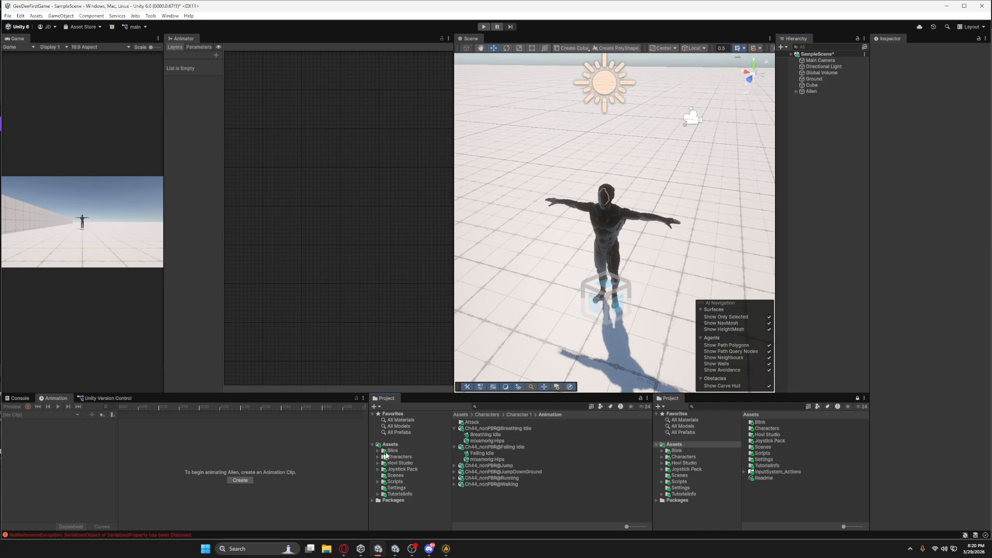
left_click(395, 444)
right_click(472, 496)
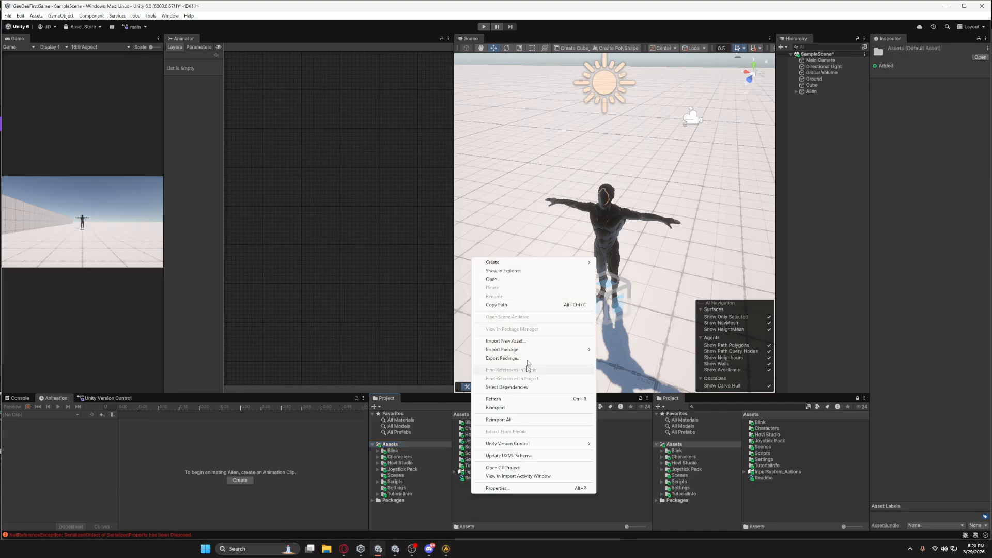
mouse_move(537, 267)
left_click(623, 263)
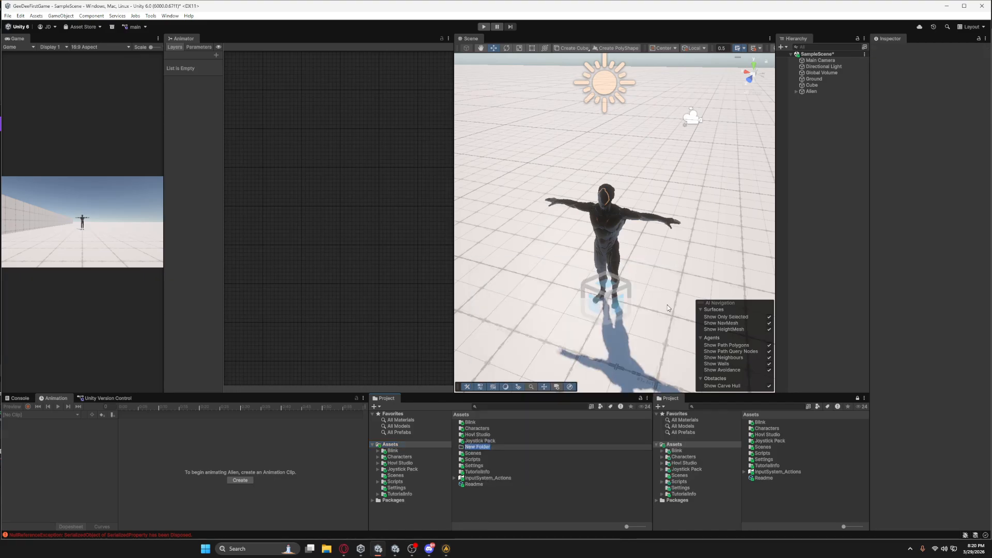
type("Prefabs")
key("Return")
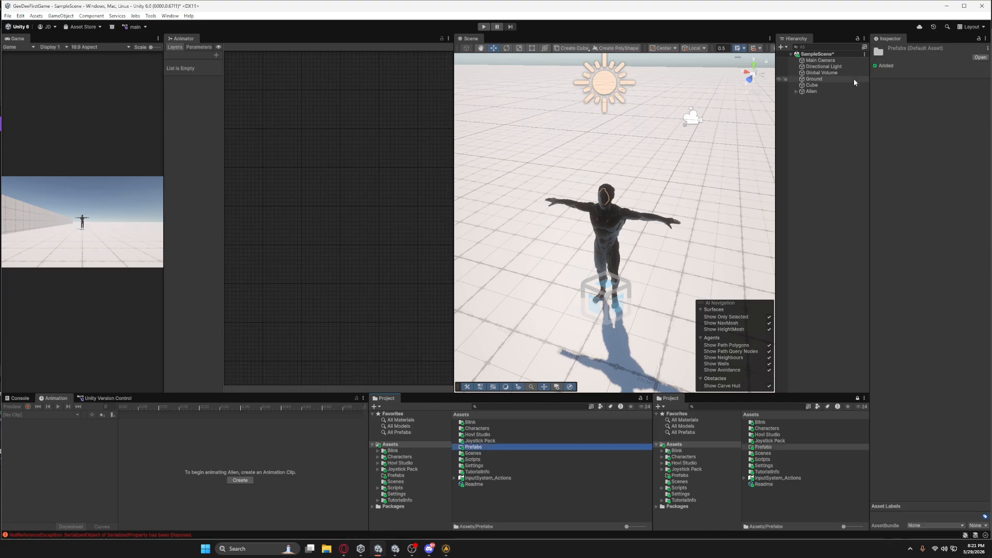
Save the Alien object as a prefab in the Prefabs folder and add a Character Controller component to the scene instance
left_click_drag(812, 91, 475, 448)
left_click(814, 91)
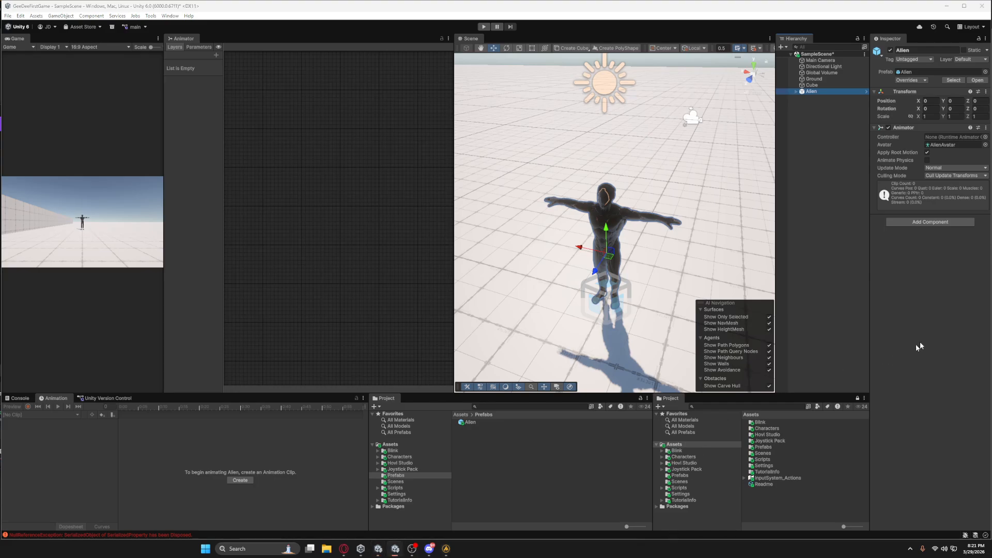
left_click(931, 222)
type("chara")
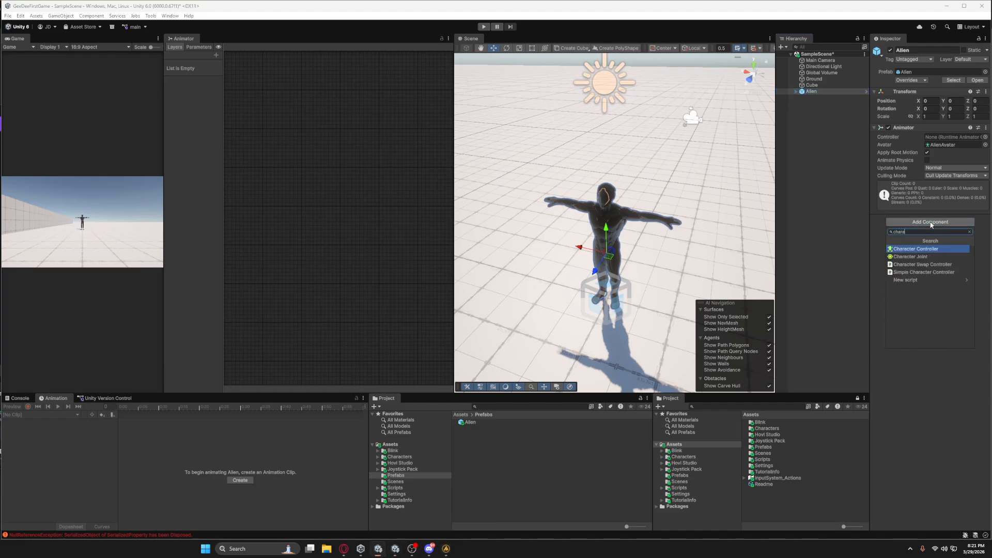
left_click(914, 250)
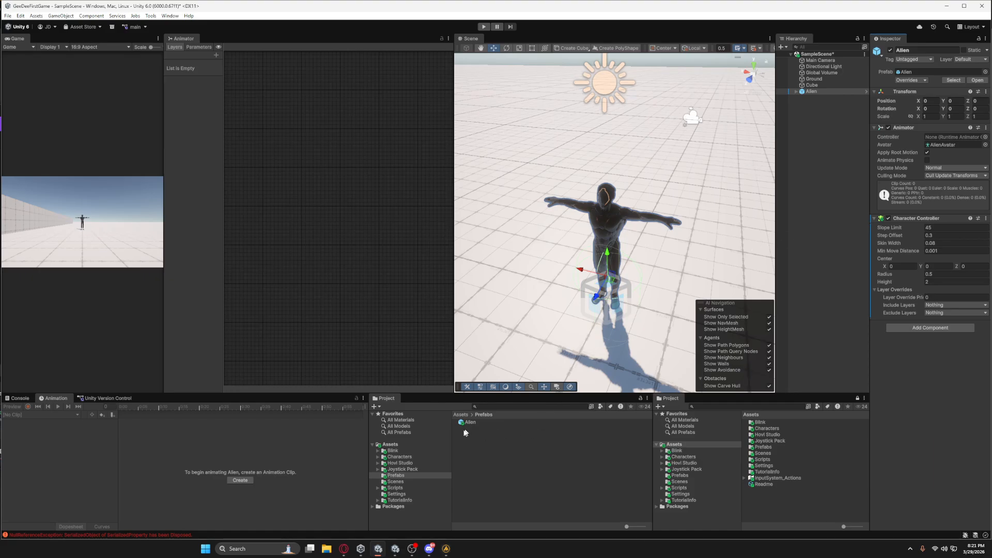
Create an Animator Controller named Aliean Anim Controller in the Characters/Character 1 folder
left_click(399, 457)
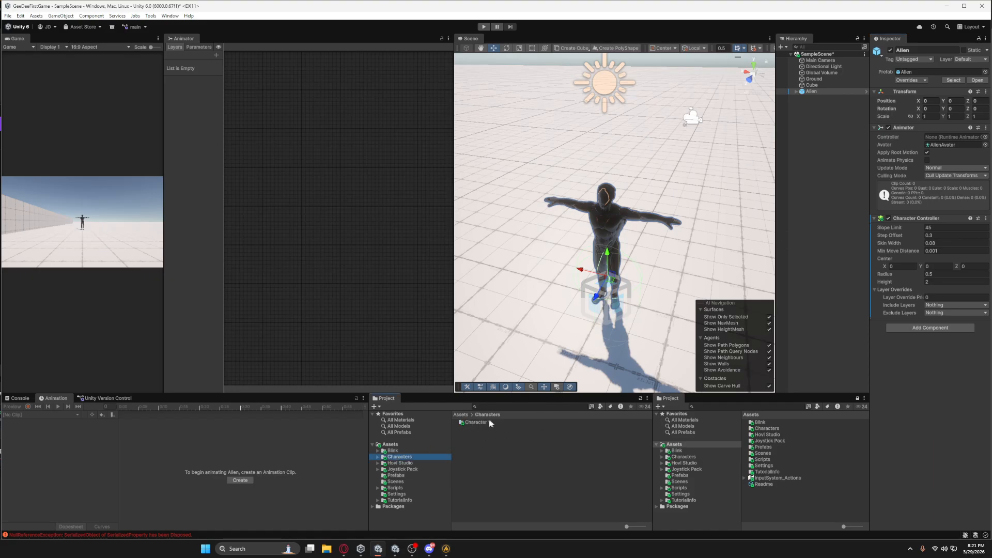
double_click(473, 422)
right_click(478, 494)
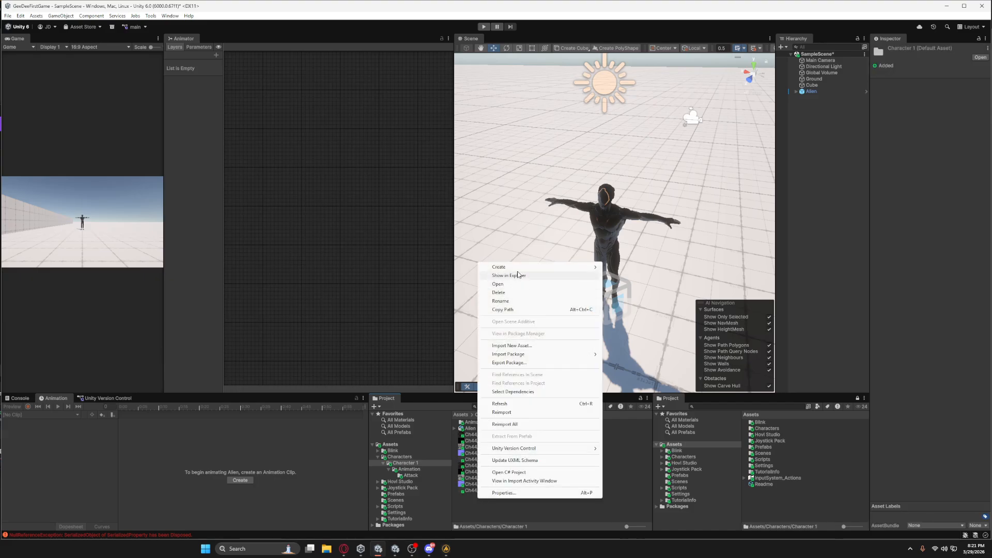
mouse_move(583, 268)
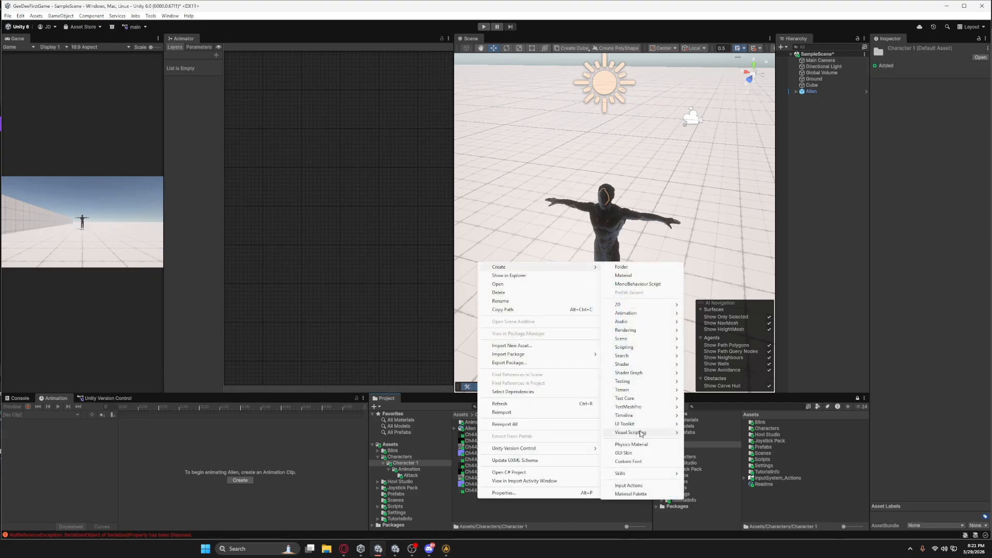
mouse_move(671, 316)
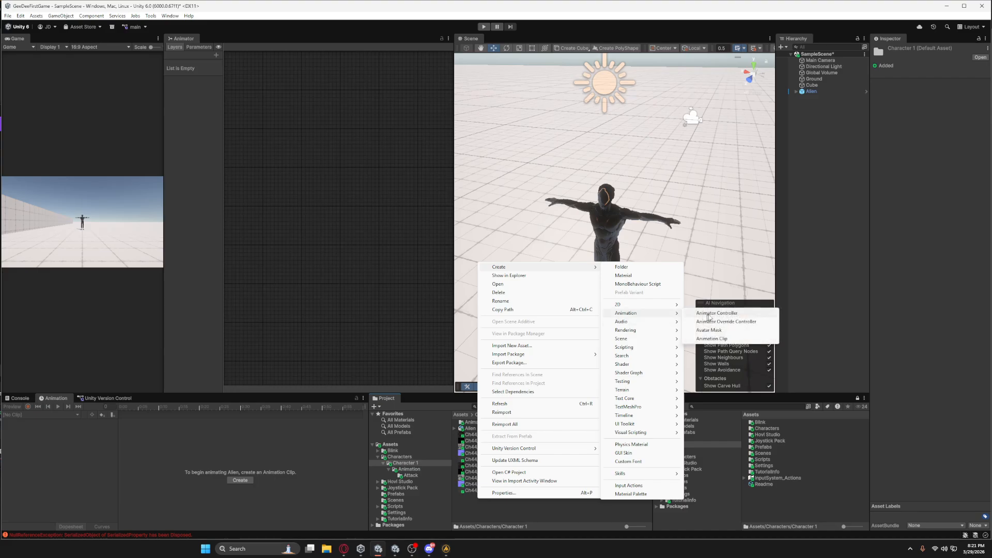
left_click(712, 314)
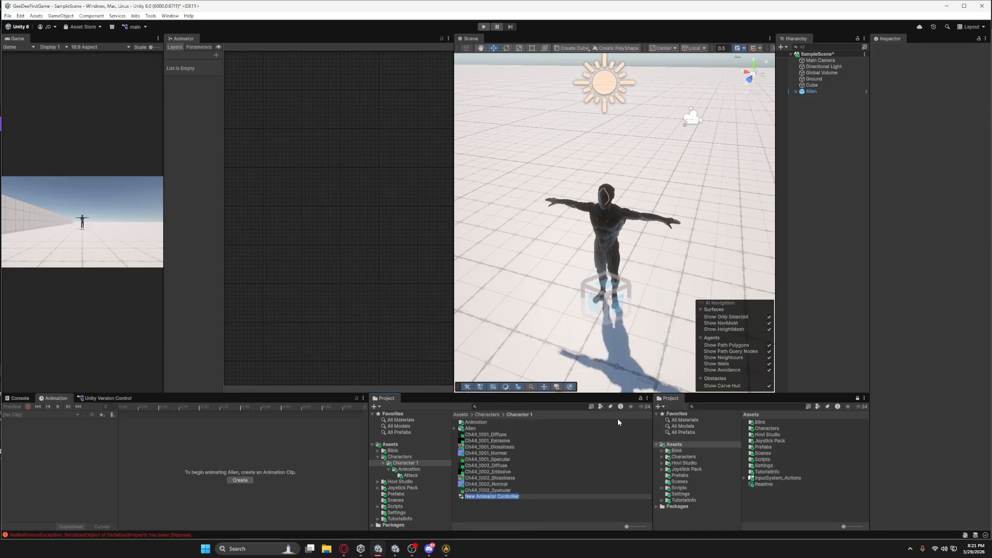
type("Allean Anim Controller")
key("Return")
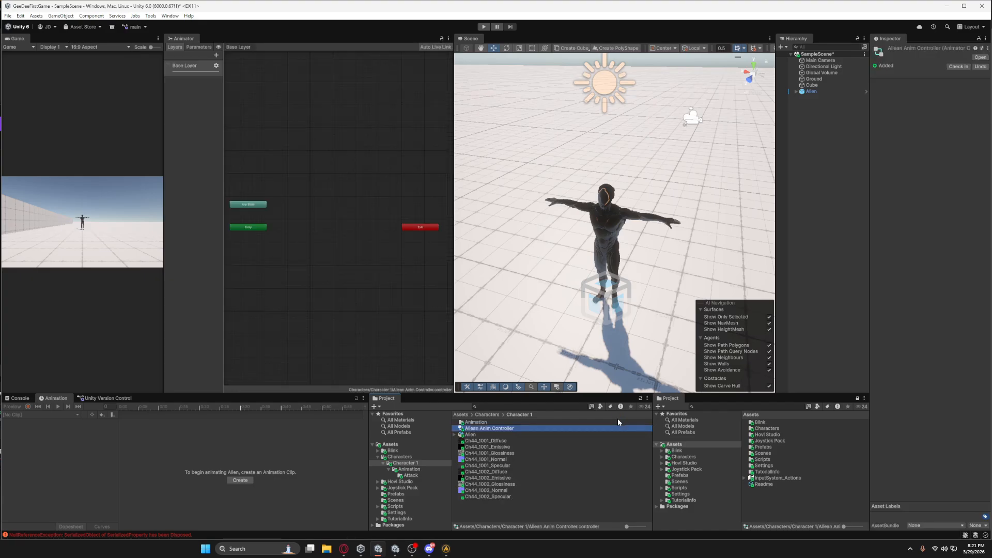
Assign Aliean Anim Controller to the Alien's Animator and add the Breathing Idle clip to the controller as a state
left_click(823, 93)
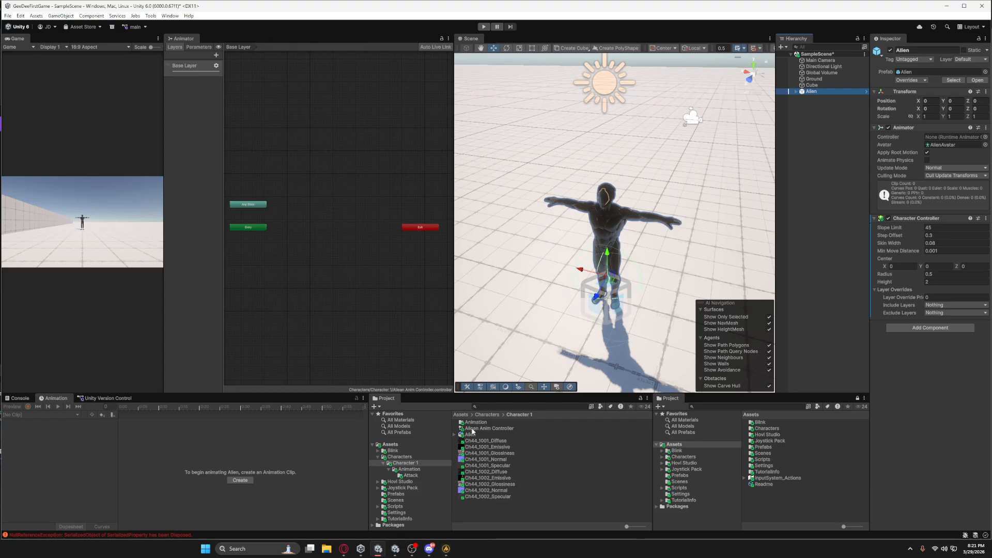
left_click_drag(472, 430, 938, 137)
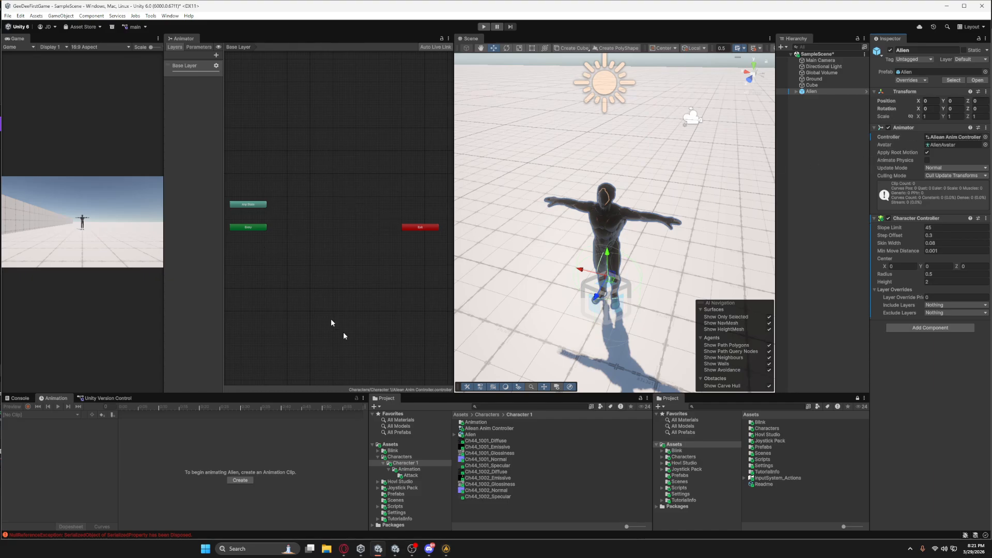
double_click(475, 422)
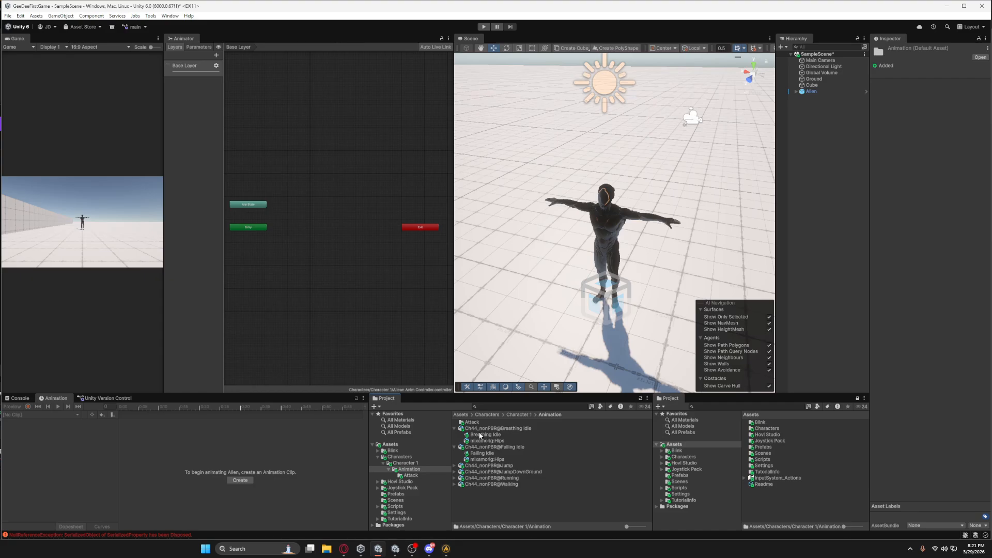
left_click_drag(480, 436, 322, 223)
Run the scene with the Alien selected, inspect its feet and collider from a low angle, and stop Play mode
left_click(821, 91)
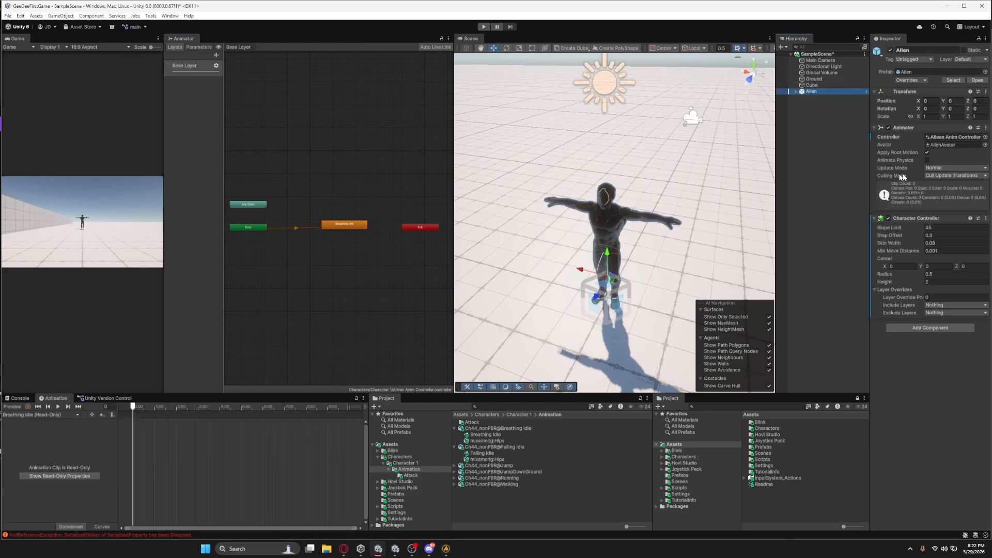
left_click(484, 28)
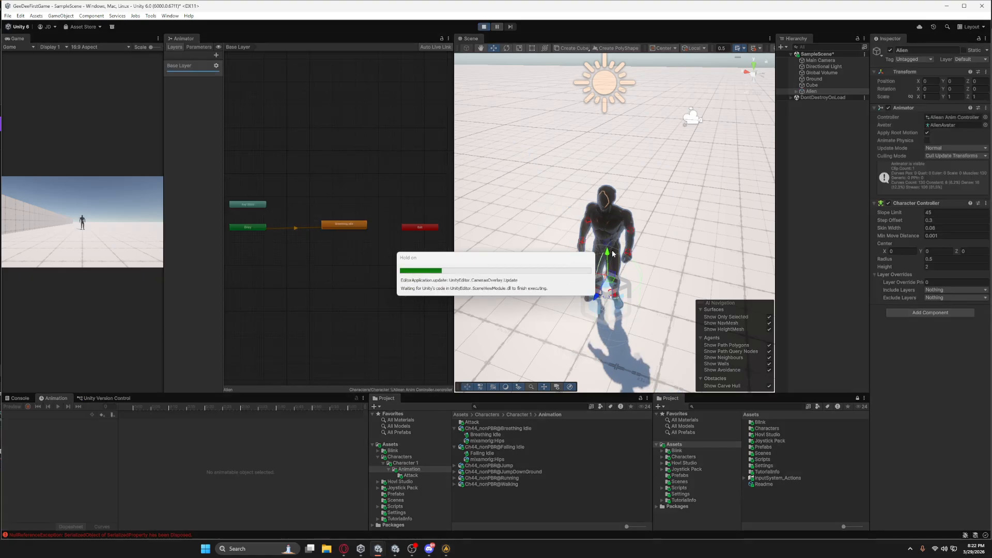
right_click_drag(589, 301, 605, 284)
middle_click_drag(593, 357, 635, 196)
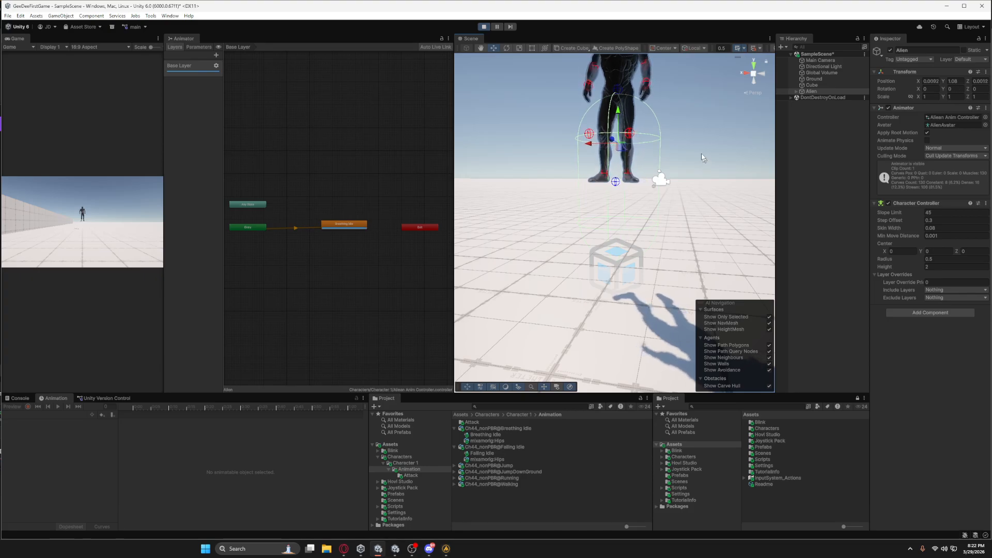
left_click(484, 28)
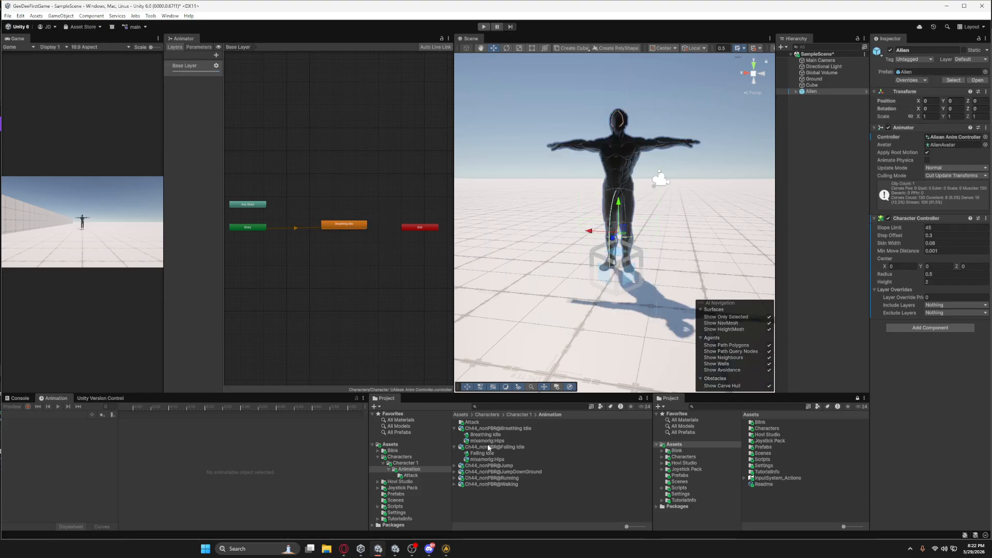
In the Breathing Idle model's animation settings, base Root Transform Rotation and Root Transform Position (XZ) on Original
left_click(488, 429)
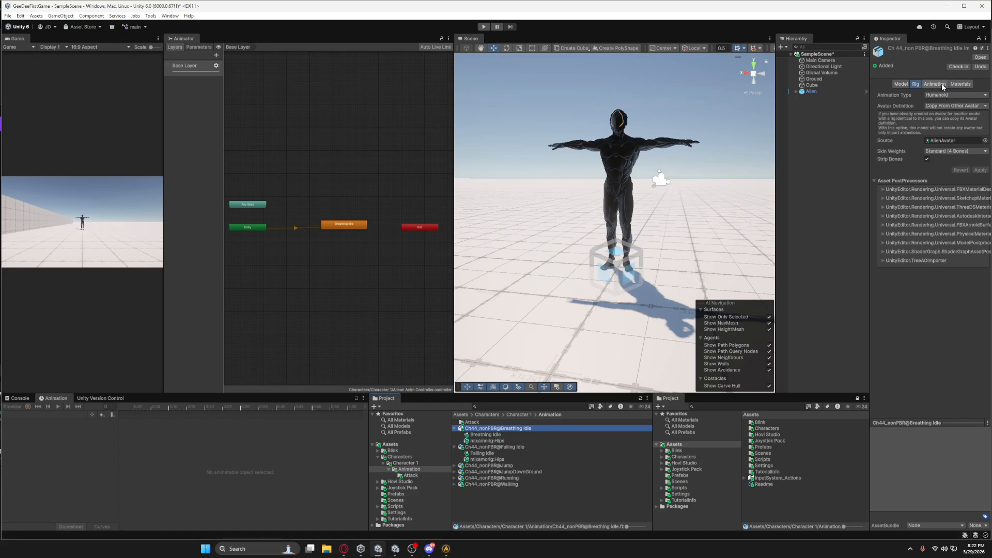
left_click(935, 83)
scroll(932, 292, "down", 1)
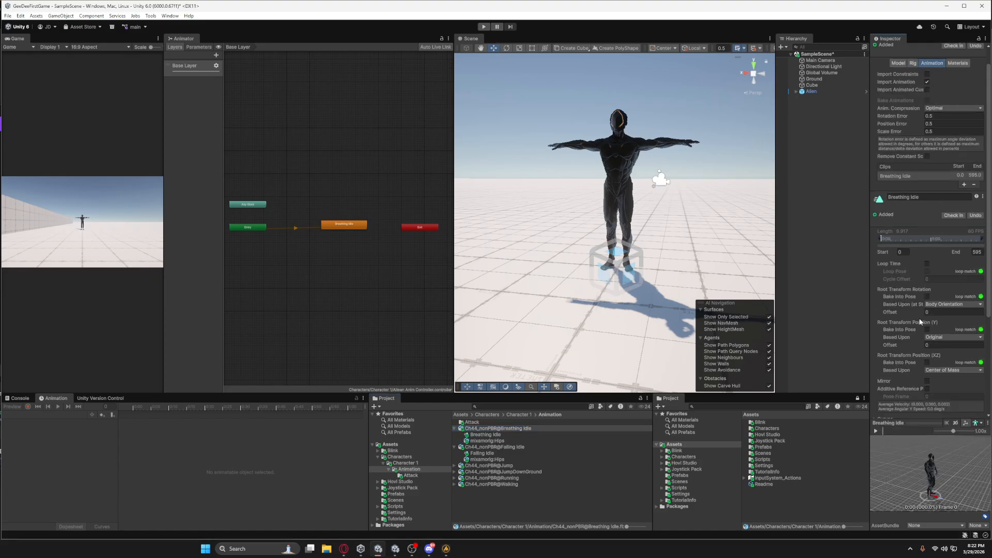
left_click(930, 306)
left_click(938, 313)
left_click(935, 371)
left_click(945, 379)
Enable Bake Into Pose for Breathing Idle's root rotation, Position (Y) and Position (XZ), apply the settings, and briefly run the scene
left_click(927, 362)
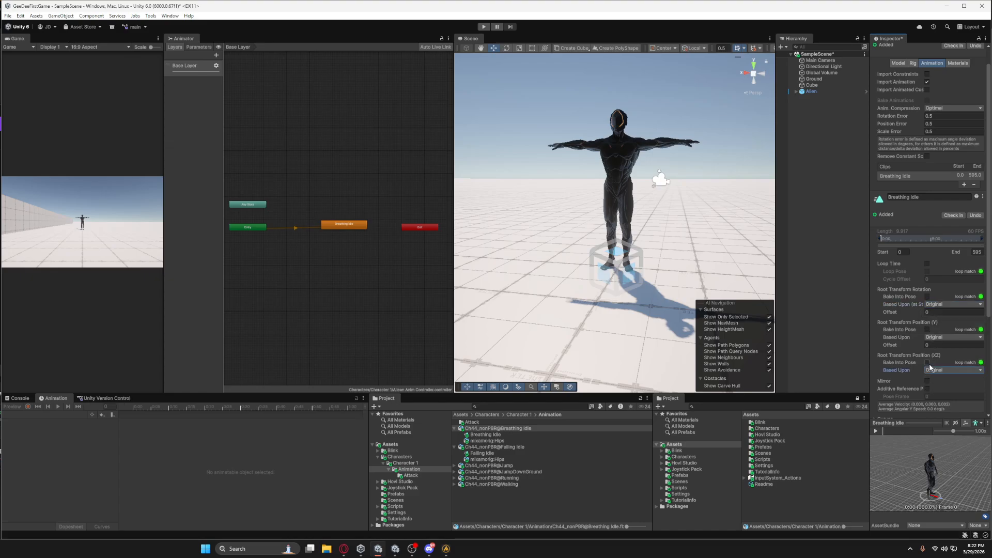
left_click(928, 329)
left_click(927, 297)
scroll(928, 326, "down", 5)
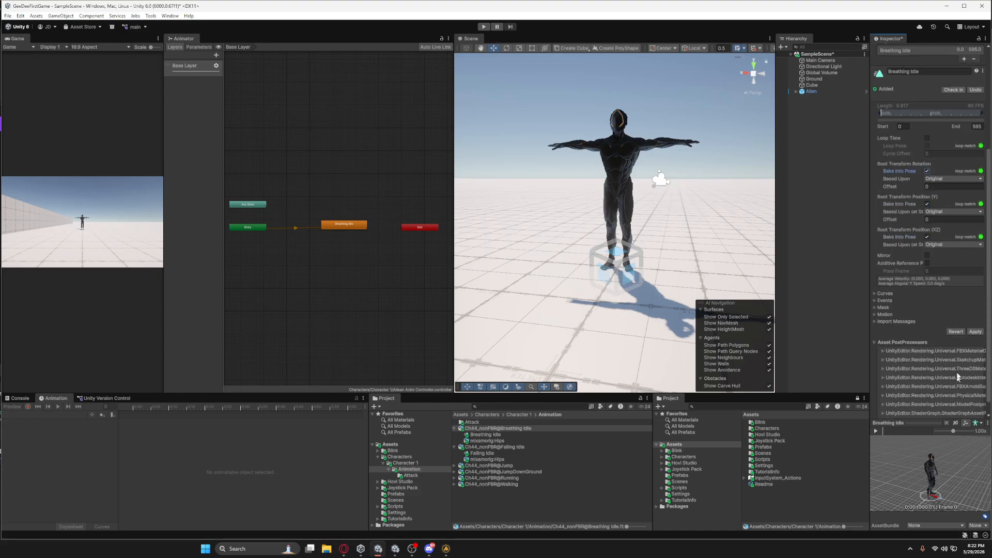
left_click(972, 333)
left_click(483, 26)
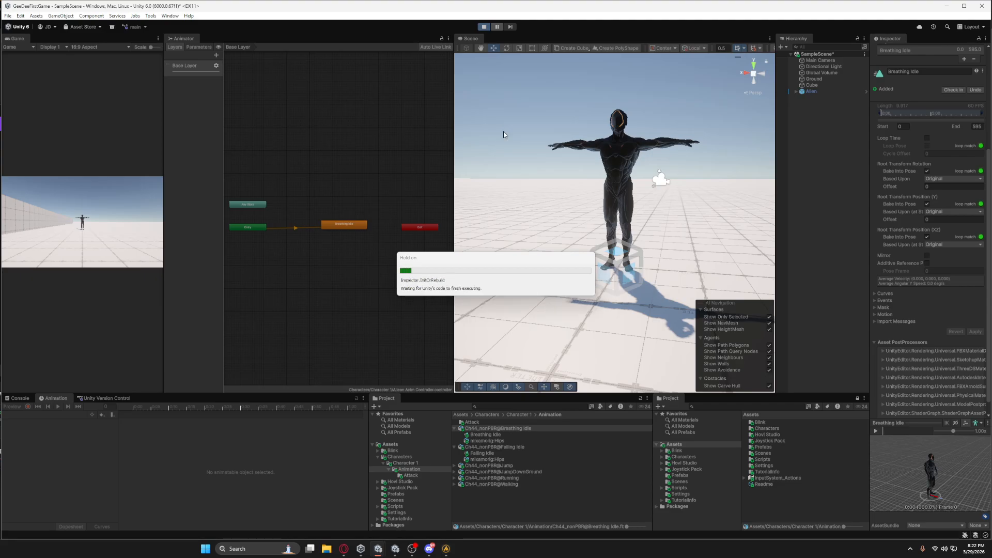
key("ctrl+p")
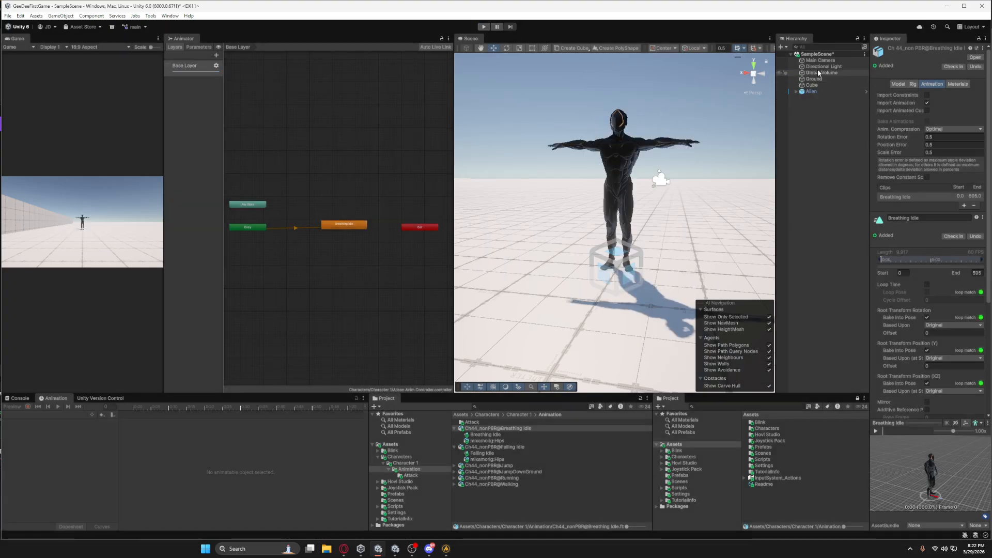
Set the Y center of the Alien's Character Controller to 1.05 and test it in Play mode
left_click(811, 91)
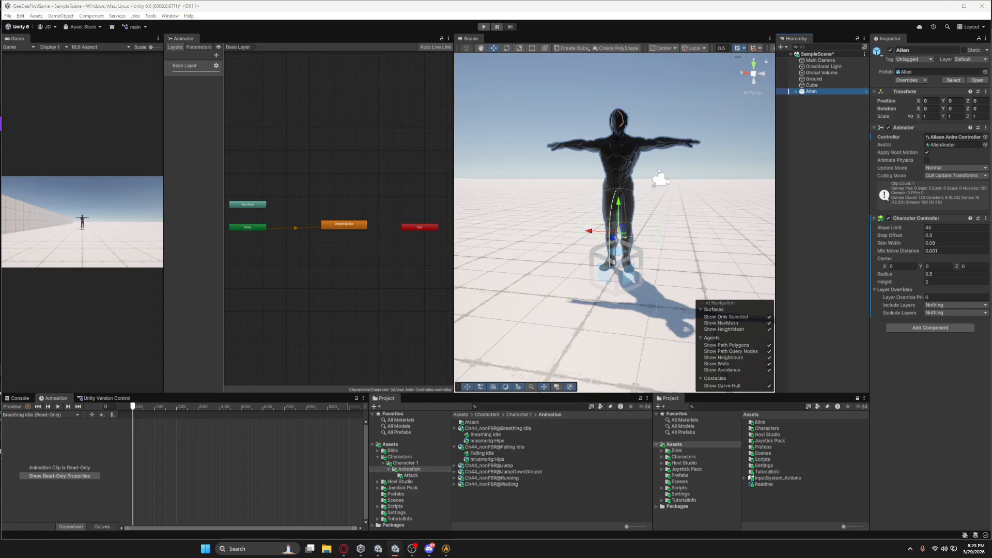
left_click(929, 266)
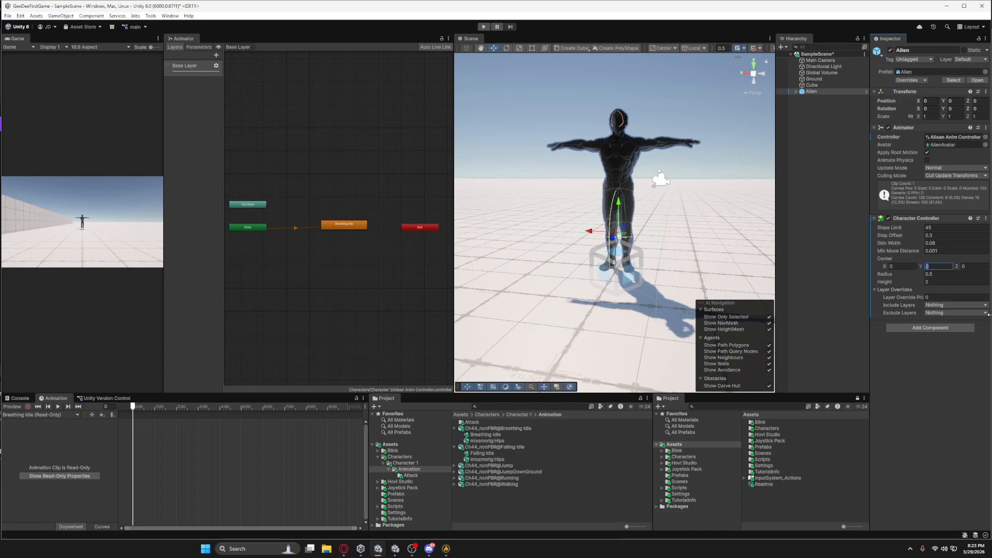
type("1.0")
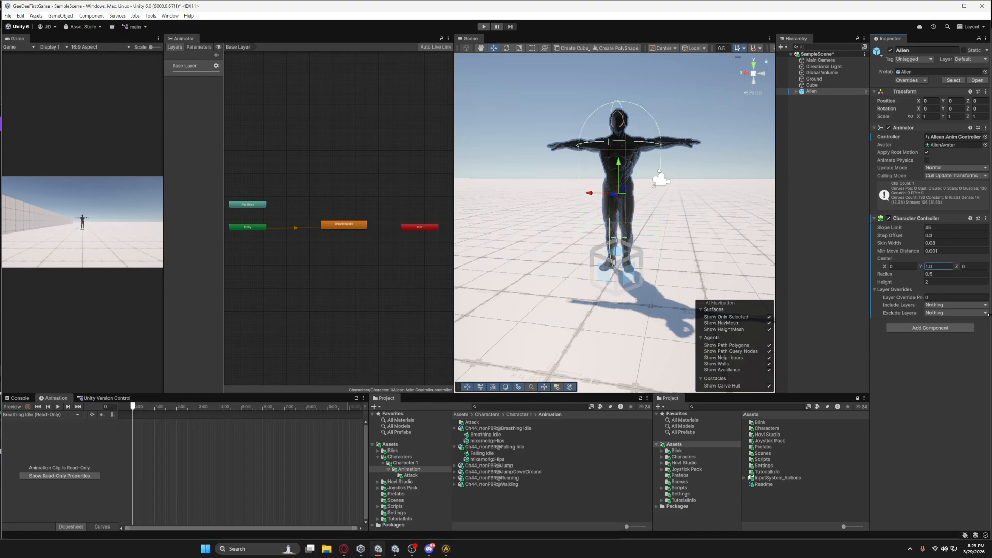
type("5")
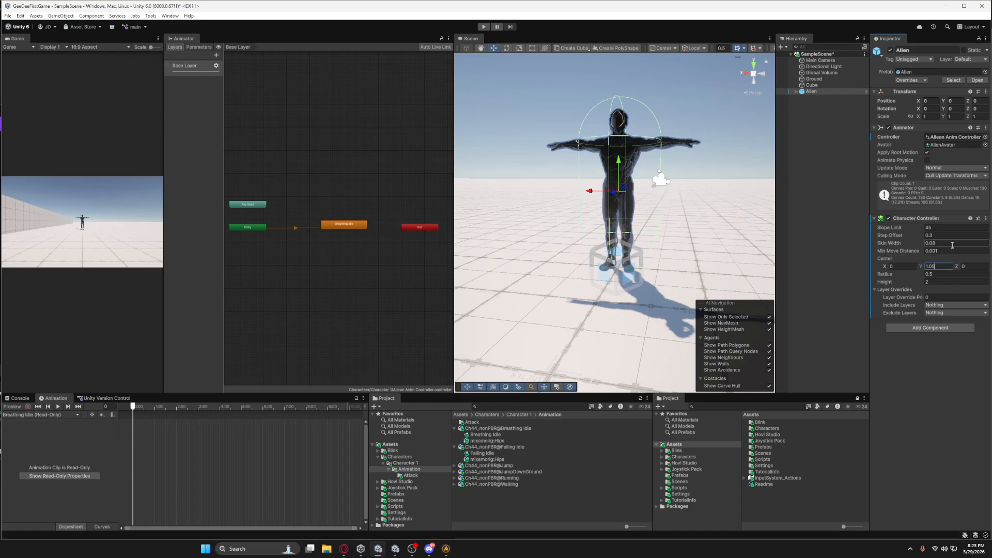
left_click(484, 29)
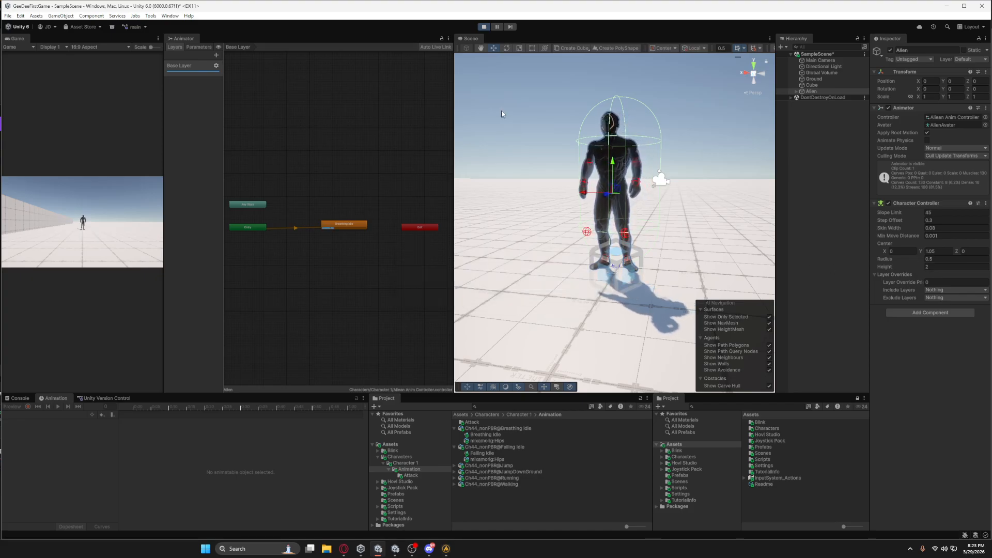
left_click(484, 27)
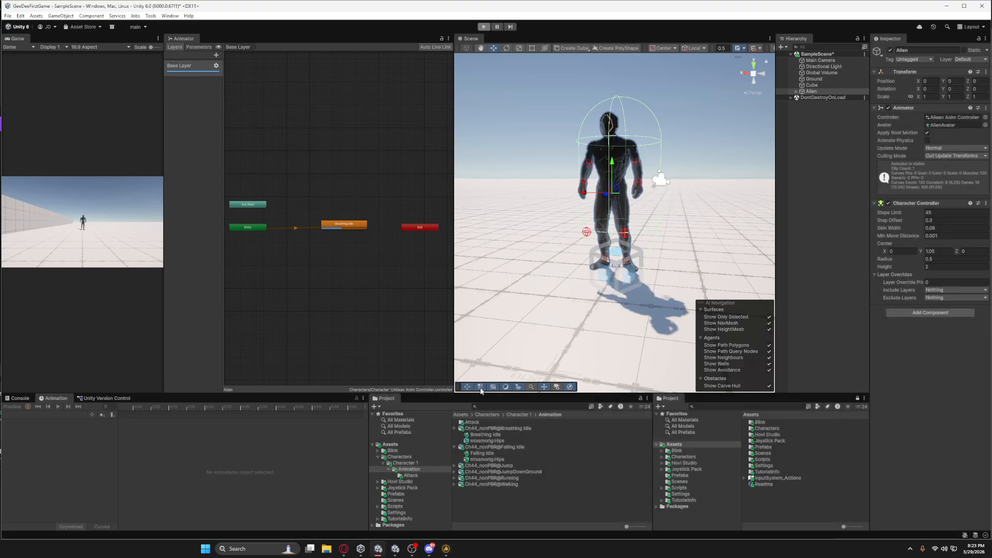
Enable Loop Time for the Breathing Idle clip and apply the import settings
left_click(489, 429)
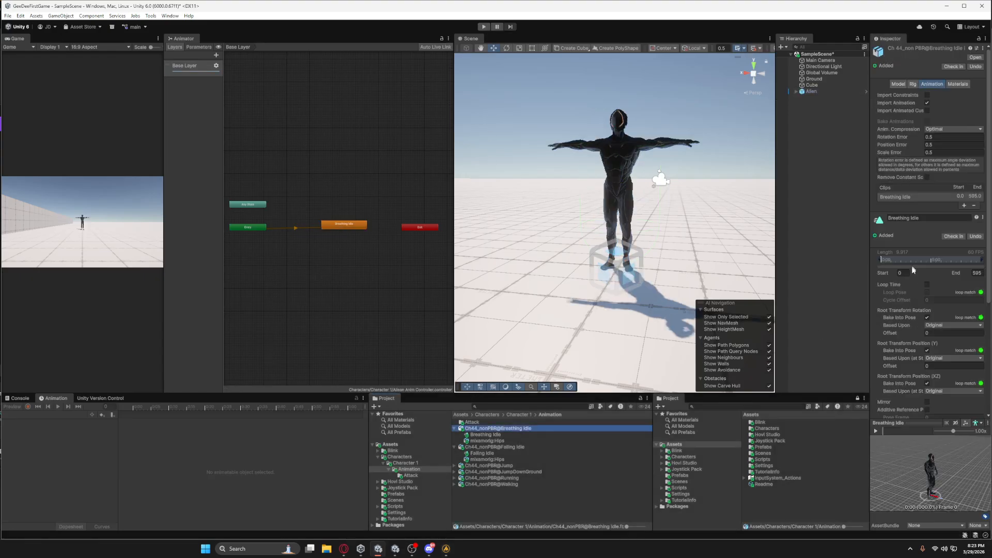
left_click(927, 285)
scroll(934, 320, "down", 5)
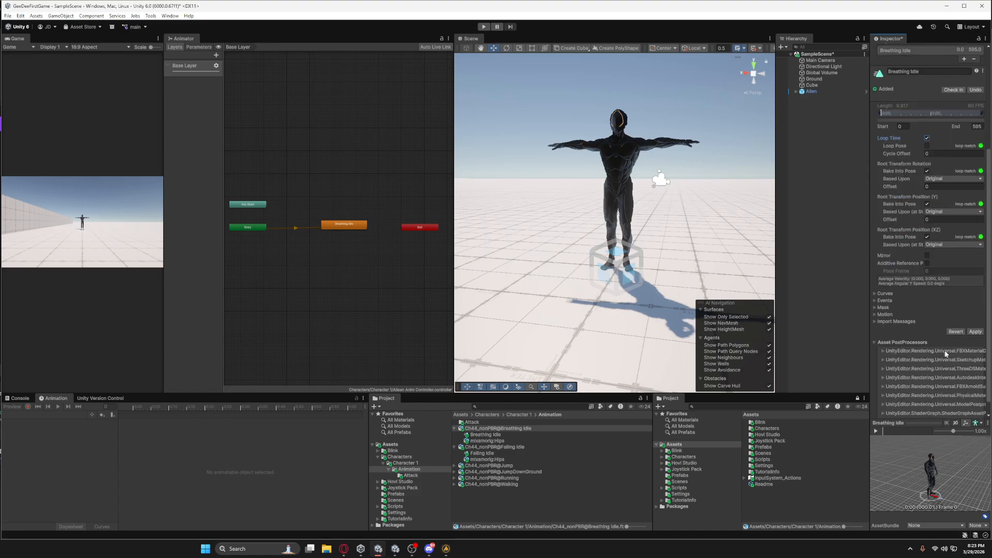
left_click(974, 318)
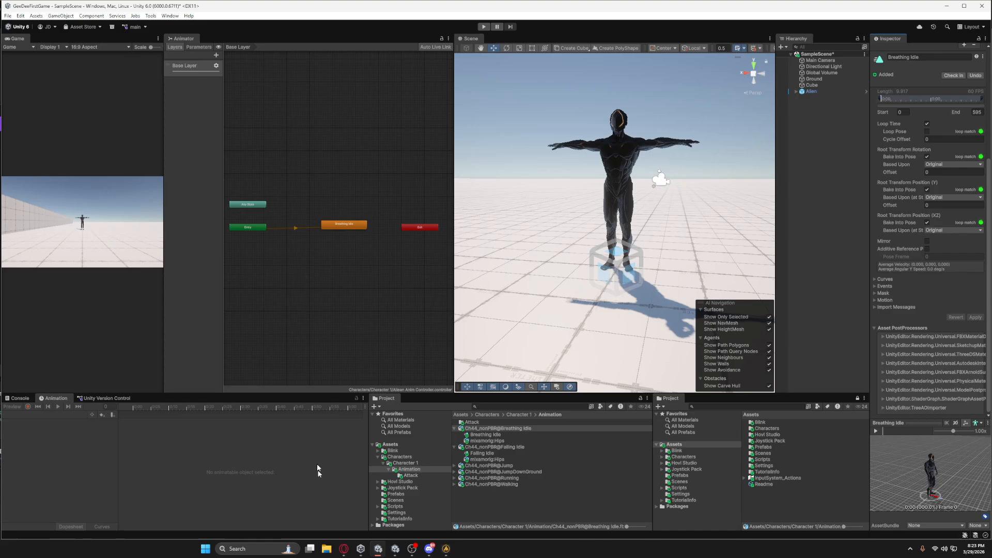
Replace the Breathing Idle state with a new Blend Tree state placed between Entry and Exit
right_click(332, 243)
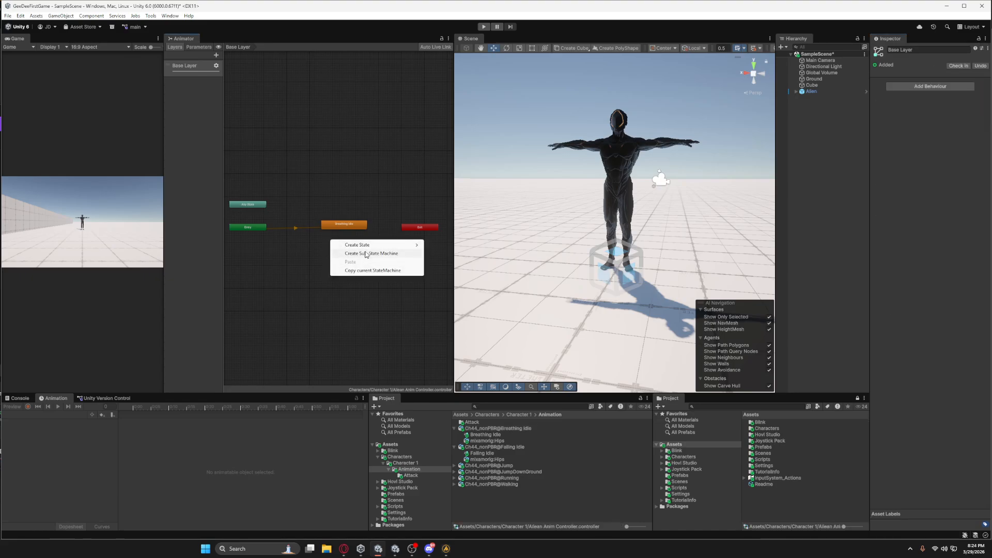
mouse_move(365, 247)
left_click(439, 262)
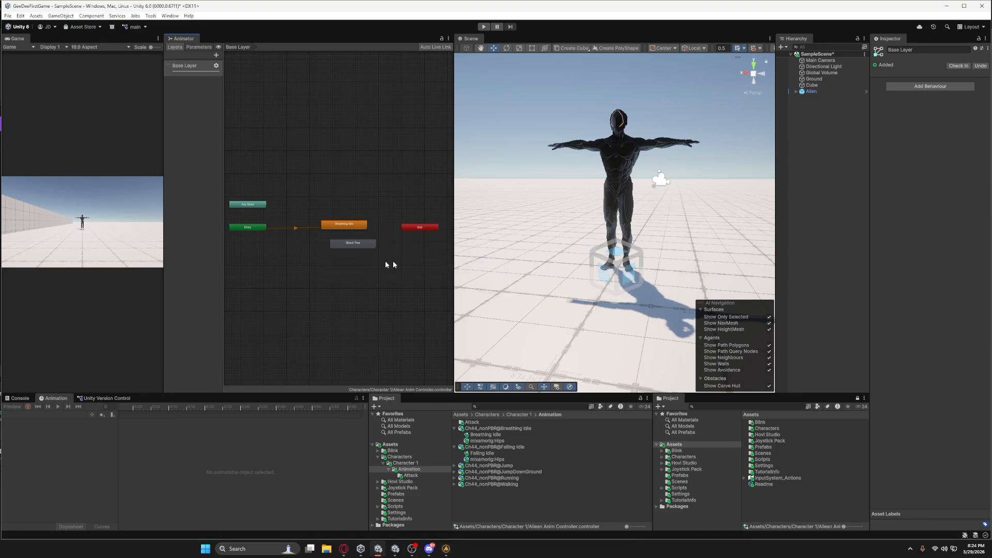
left_click_drag(361, 248, 347, 249)
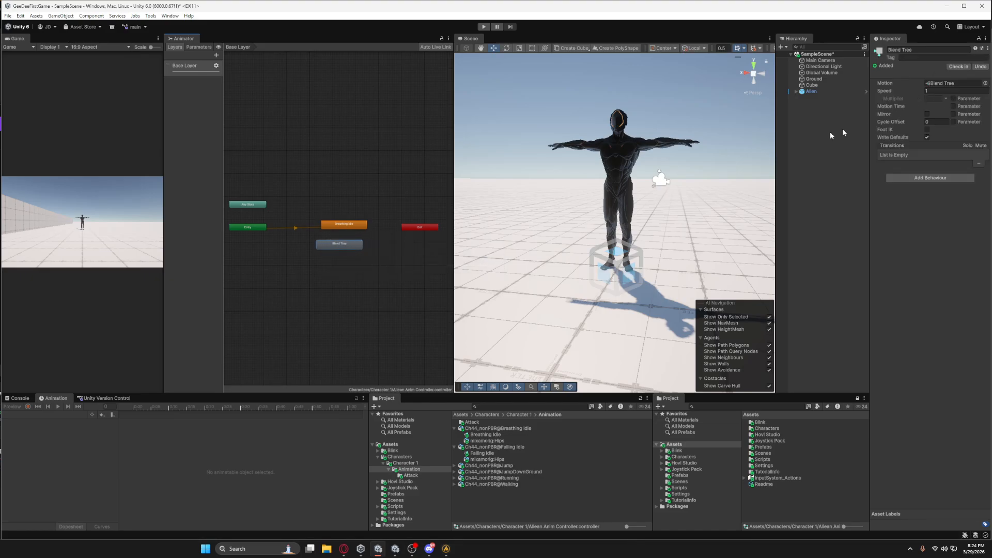
left_click(348, 228)
key("Delete")
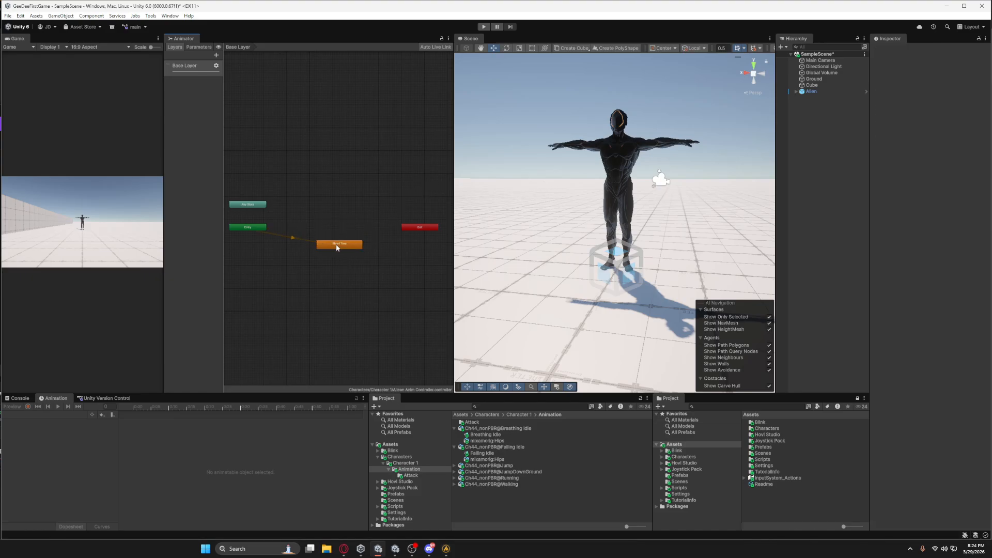
left_click_drag(336, 248, 333, 231)
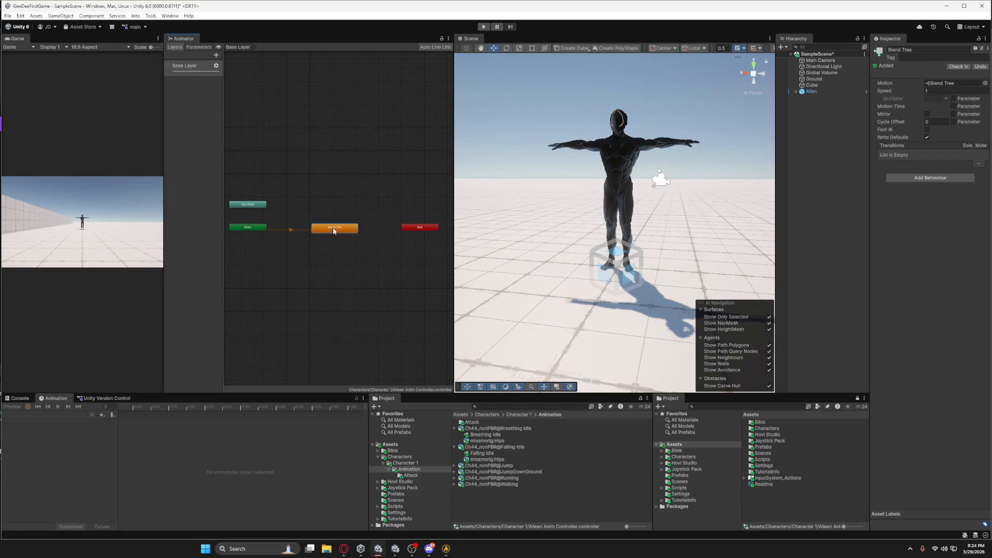
Open the Blend Tree state and rename its Blend parameter to Speed
double_click(330, 229)
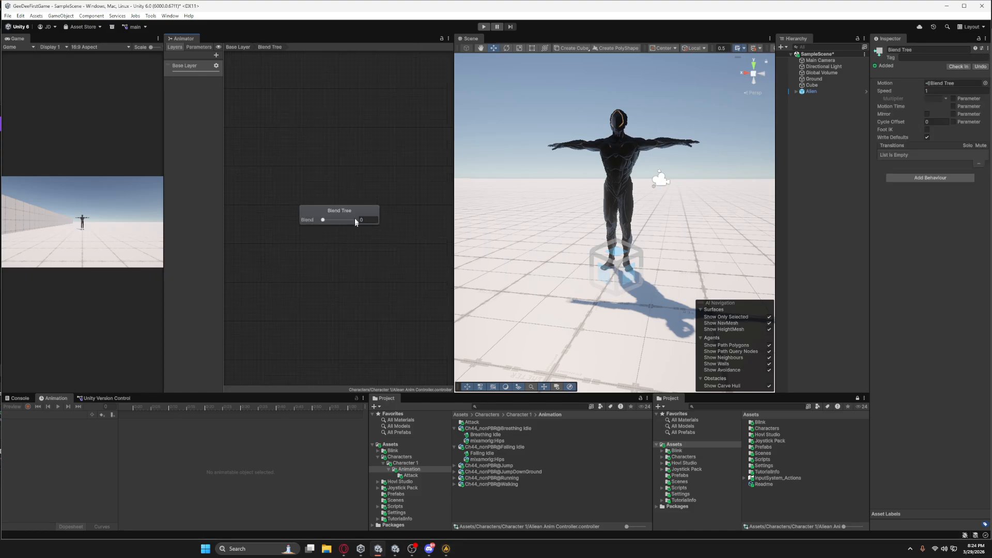
left_click(355, 210)
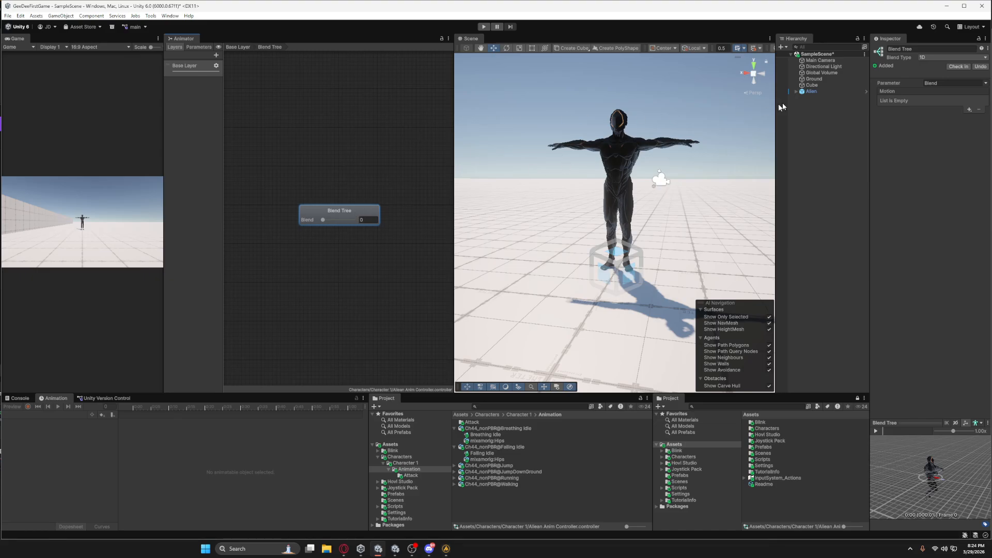
left_click(199, 48)
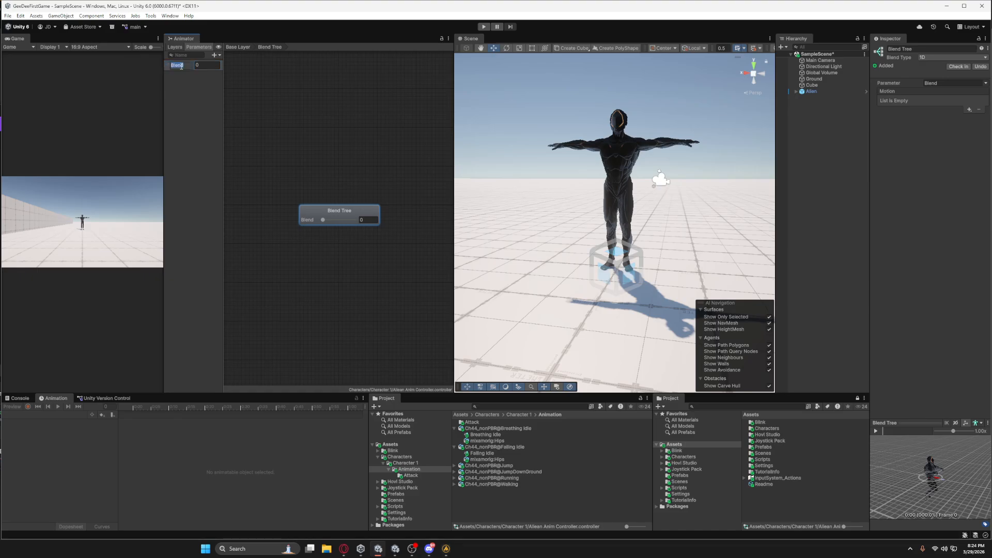
type("Speed")
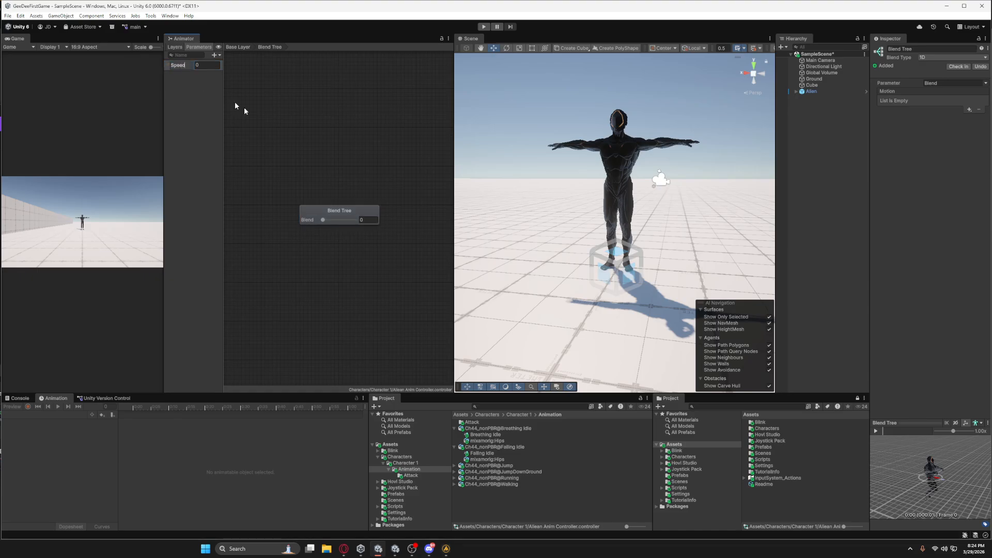
key("Return")
Add four motion fields to the Blend Tree and assign the Breathing Idle clip to the first one
mouse_move(327, 222)
left_mouse_down()
mouse_move(339, 221)
mouse_move(312, 225)
left_mouse_up()
left_click(968, 110)
left_click(968, 117)
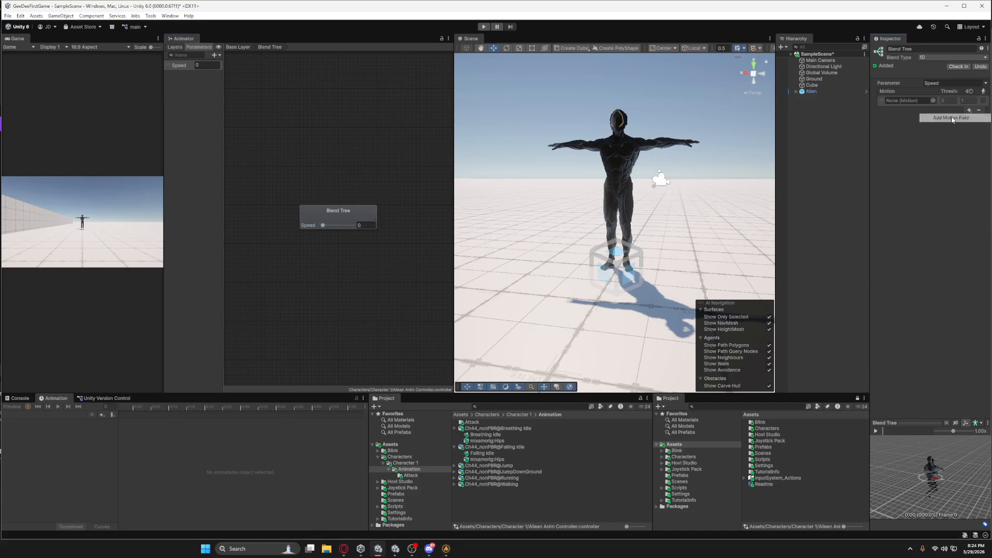
left_click(970, 110)
left_click(951, 119)
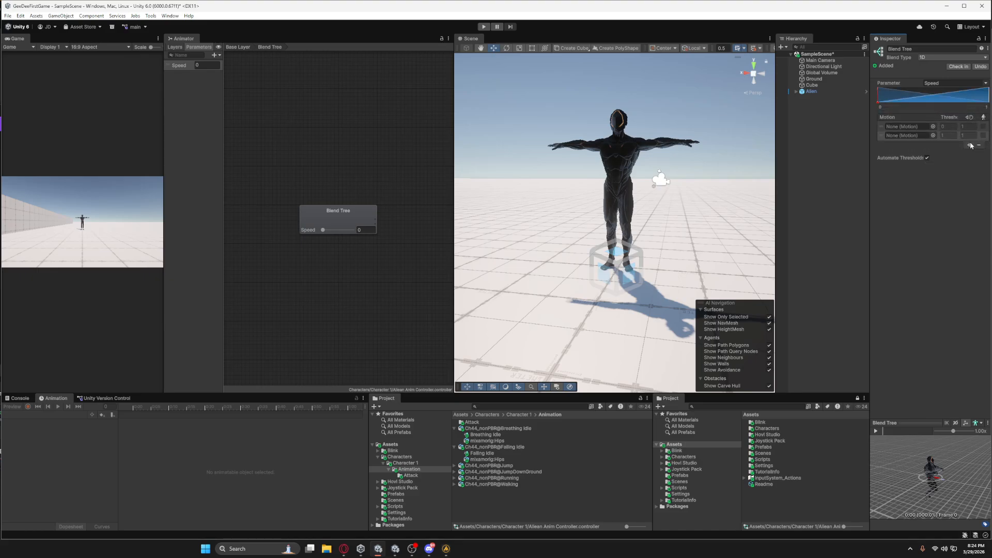
left_click(970, 145)
left_click(964, 154)
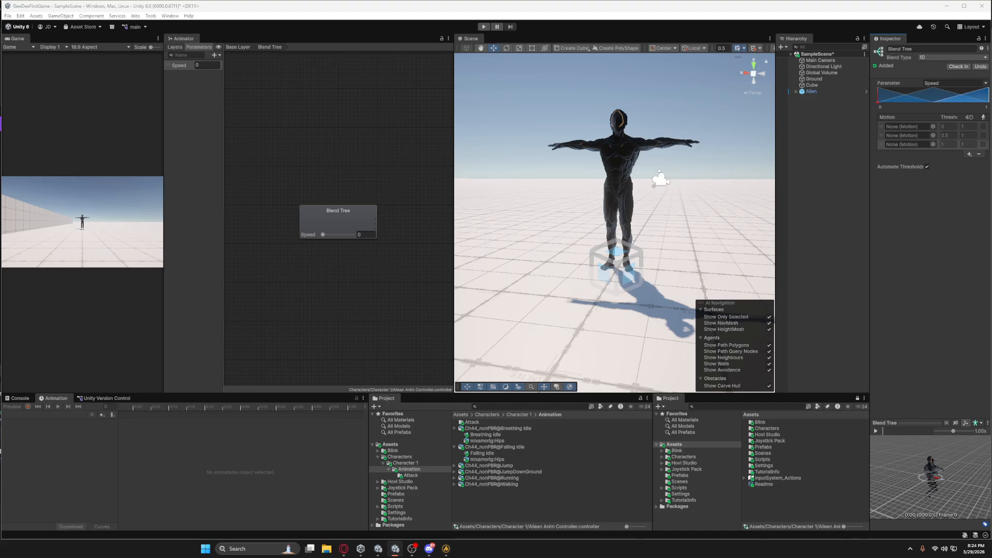
left_click(969, 154)
left_click(957, 163)
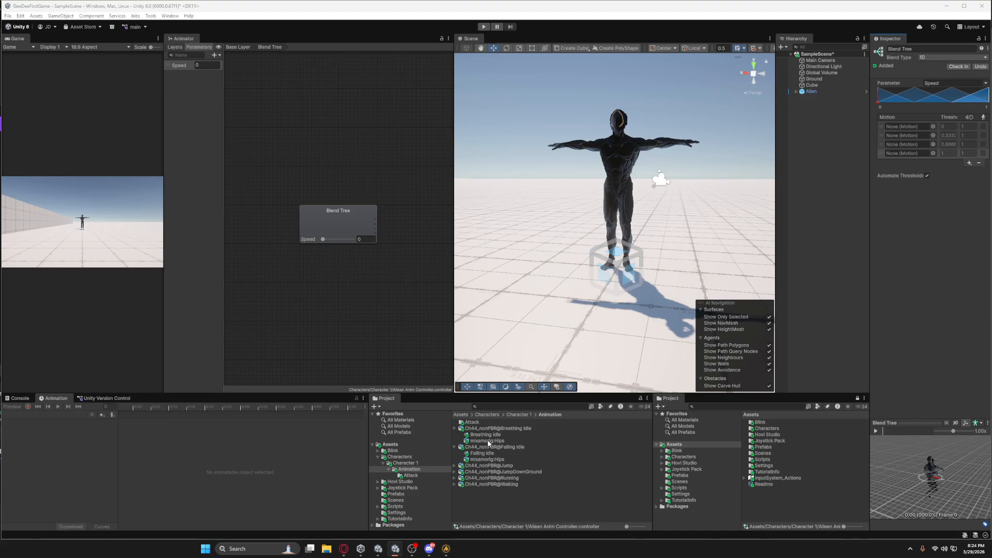
left_click_drag(485, 436, 906, 127)
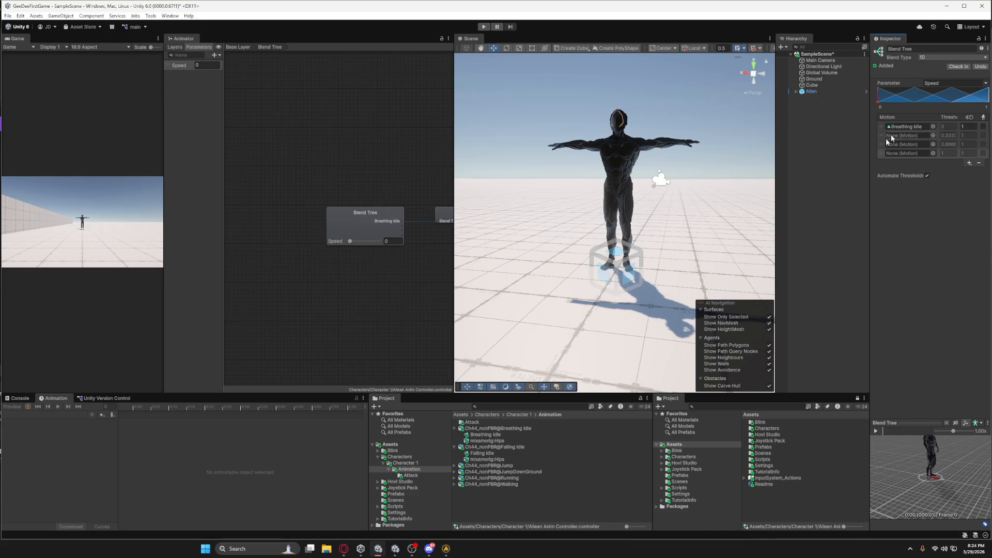
left_click(473, 448)
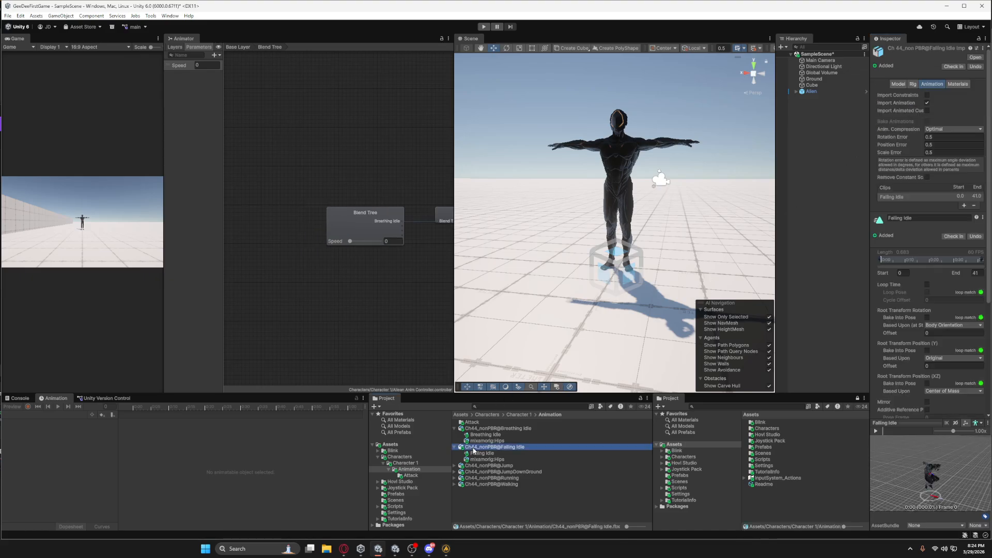
left_click(484, 478)
left_click(488, 484, "shift")
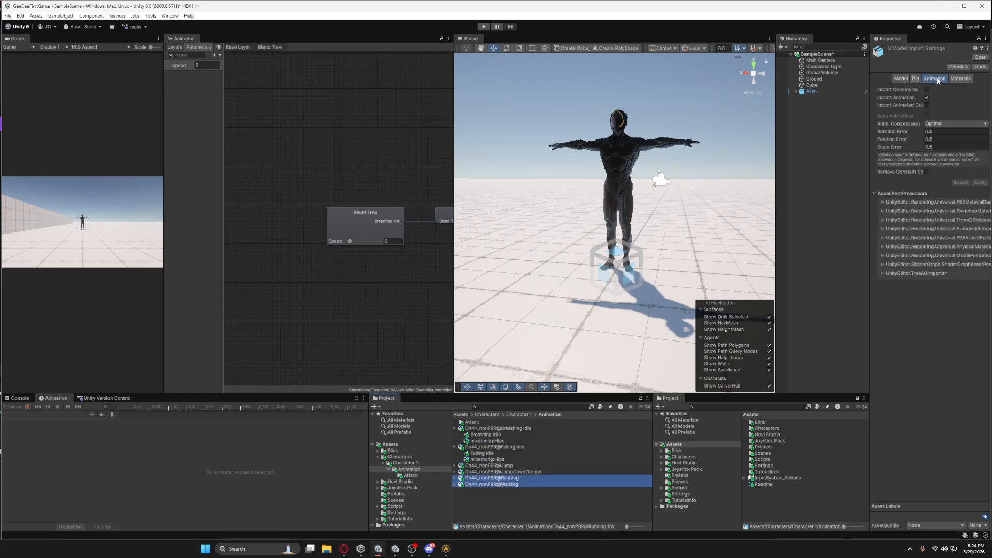
left_click(506, 478)
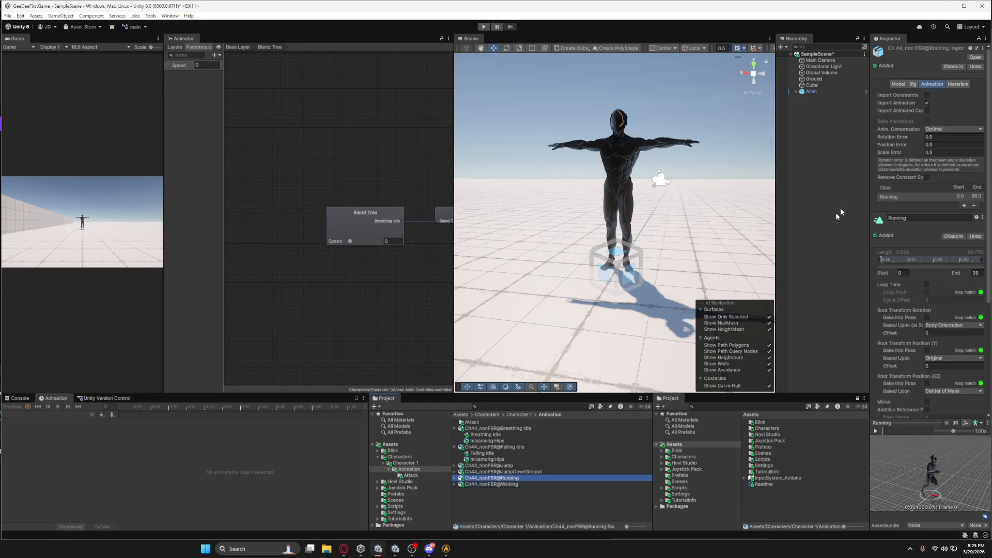
left_click(927, 285)
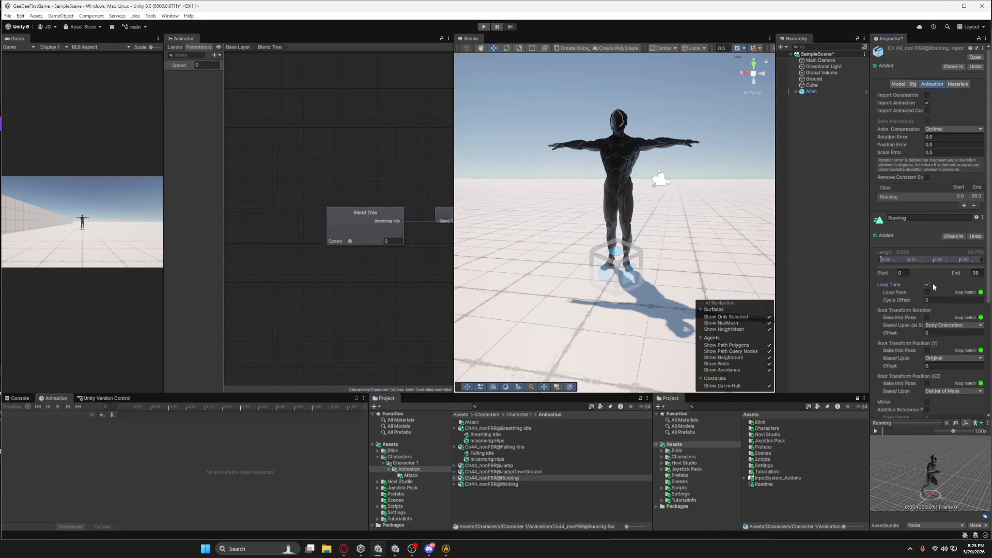
scroll(928, 282, "down", 2)
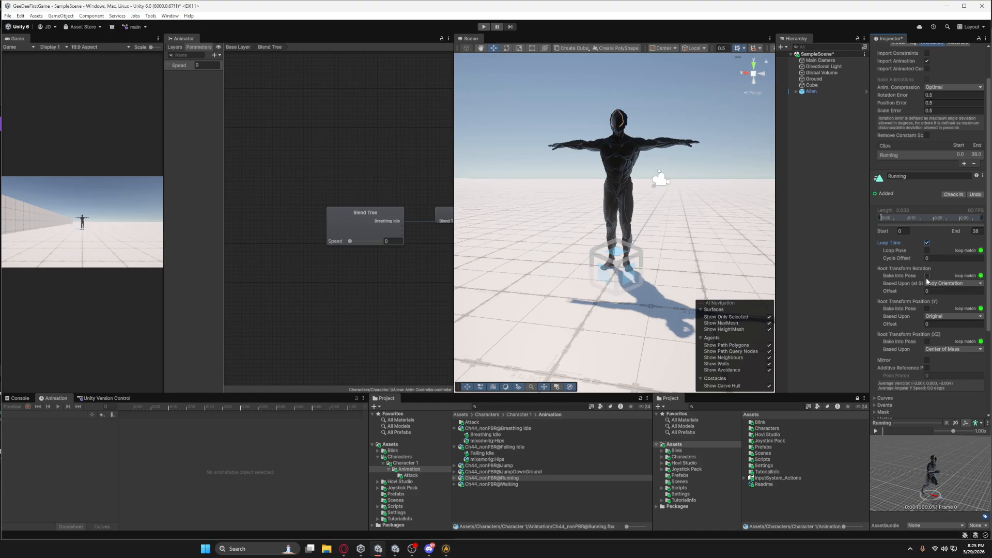
key("ctrl+z")
left_click(792, 243)
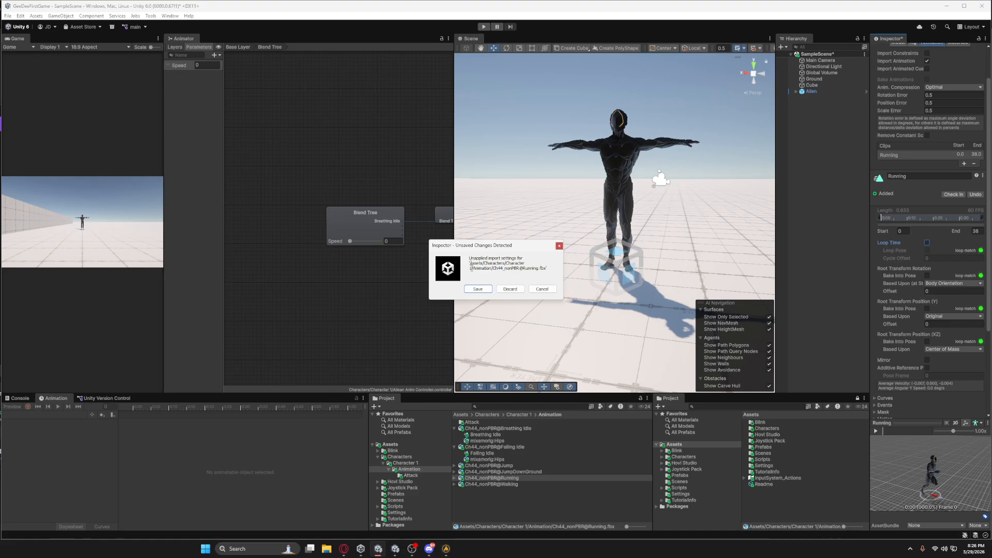
left_click(479, 291)
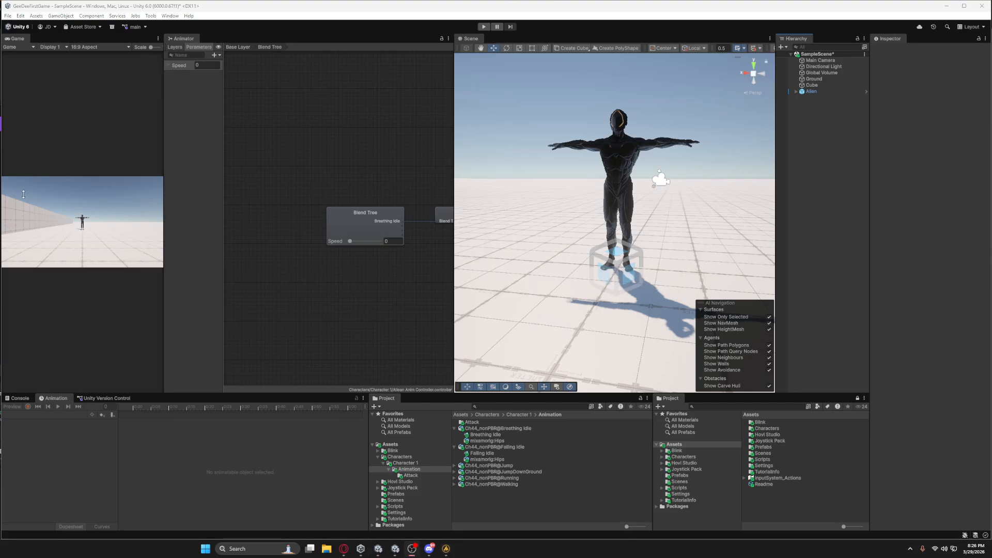
left_click(371, 224)
Enable Loop Time and Bake Into Pose for all three root transforms of the Walking clip, base them upon Original, and apply the settings
left_click(511, 484)
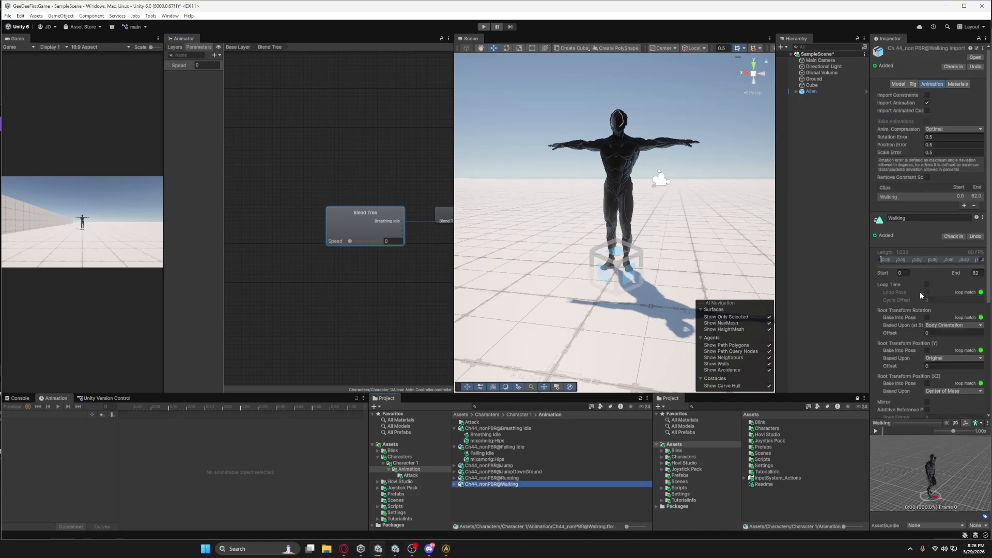
left_click(927, 285)
scroll(964, 314, "down", 3)
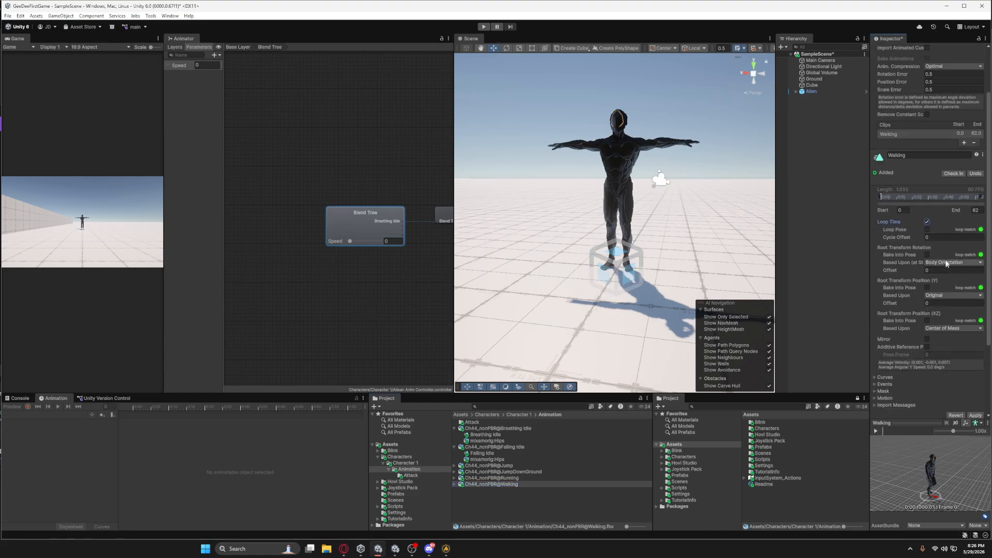
left_click(945, 262)
left_click(942, 272)
left_click(928, 255)
left_click(927, 288)
left_click(928, 320)
left_click(933, 328)
left_click(946, 337)
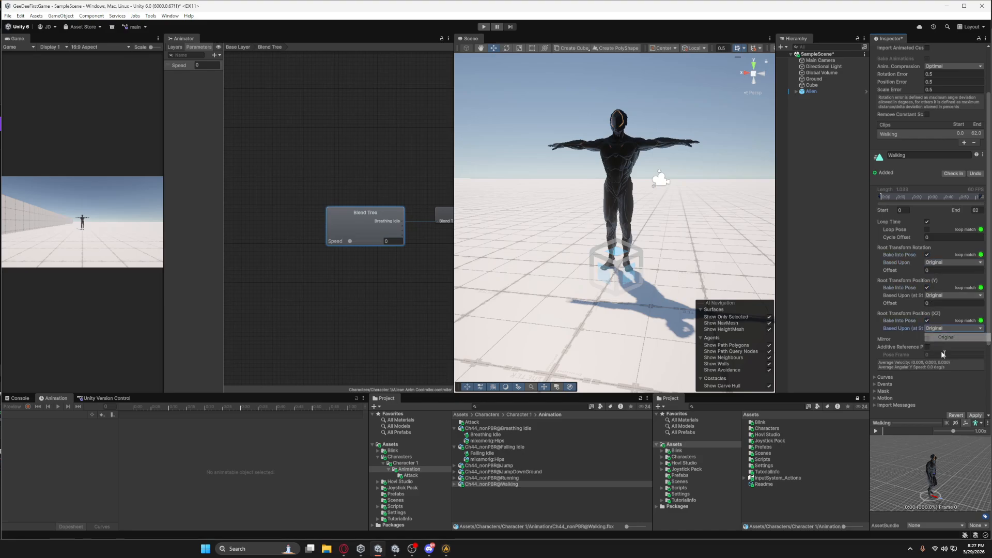
scroll(941, 217, "down", 2)
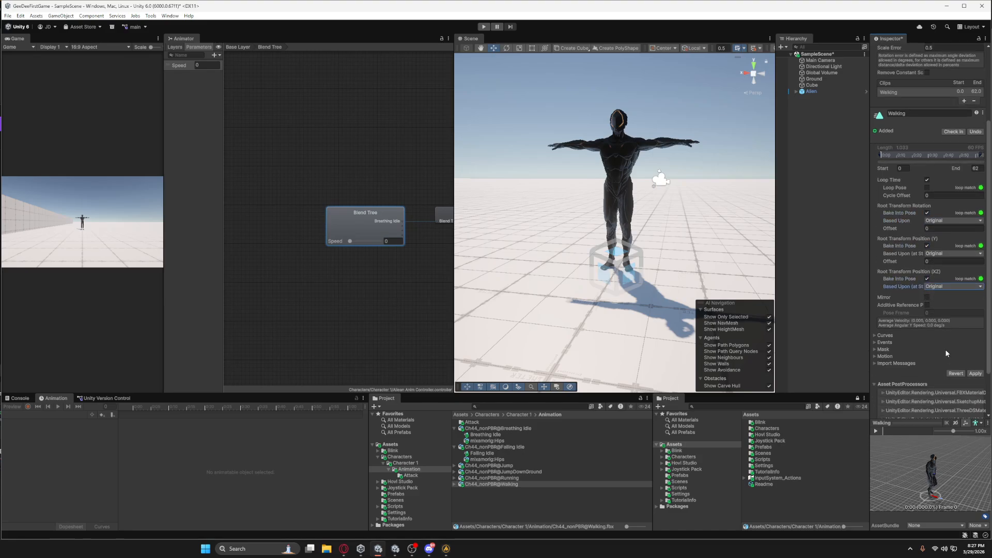
left_click(976, 374)
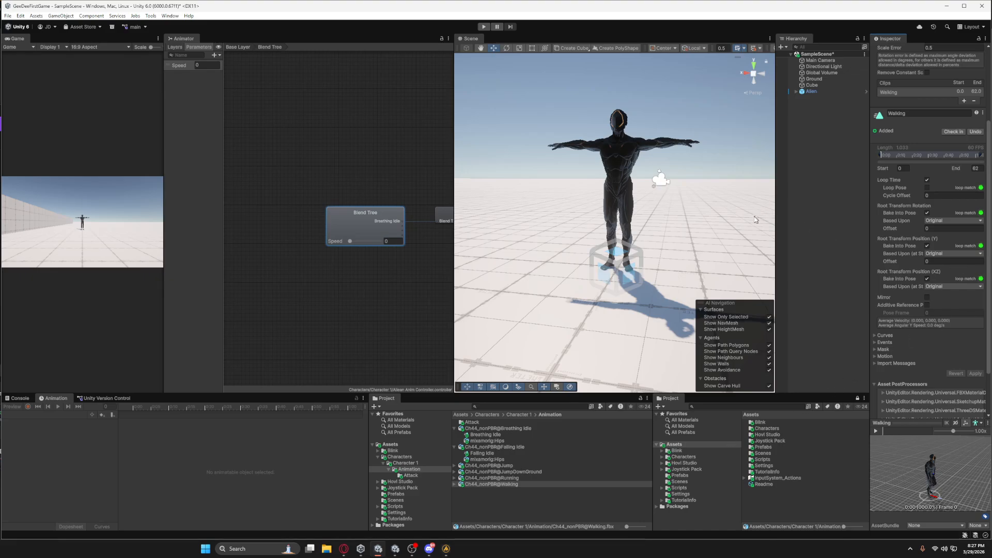
Give the Running clip Loop Time and Bake Into Pose for its root rotation, Y and XZ positions, all based upon Original, and apply
left_click(499, 477)
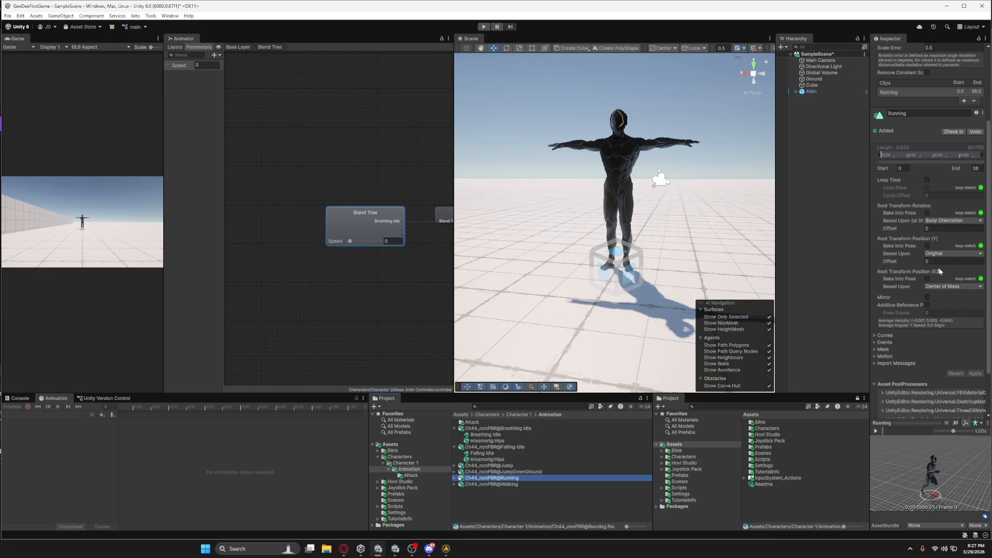
left_click(927, 180)
left_click(928, 213)
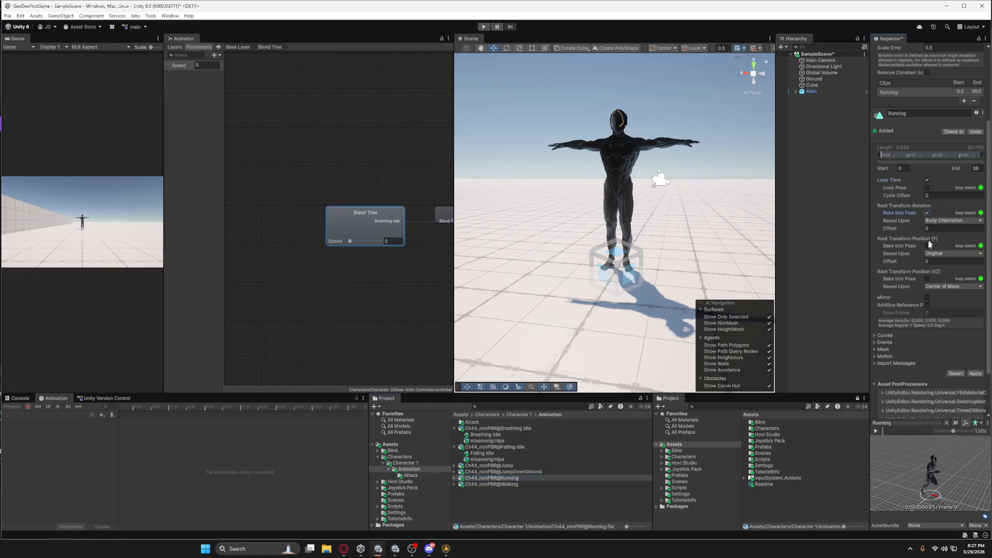
left_click(927, 246)
left_click(942, 221)
left_click(939, 229)
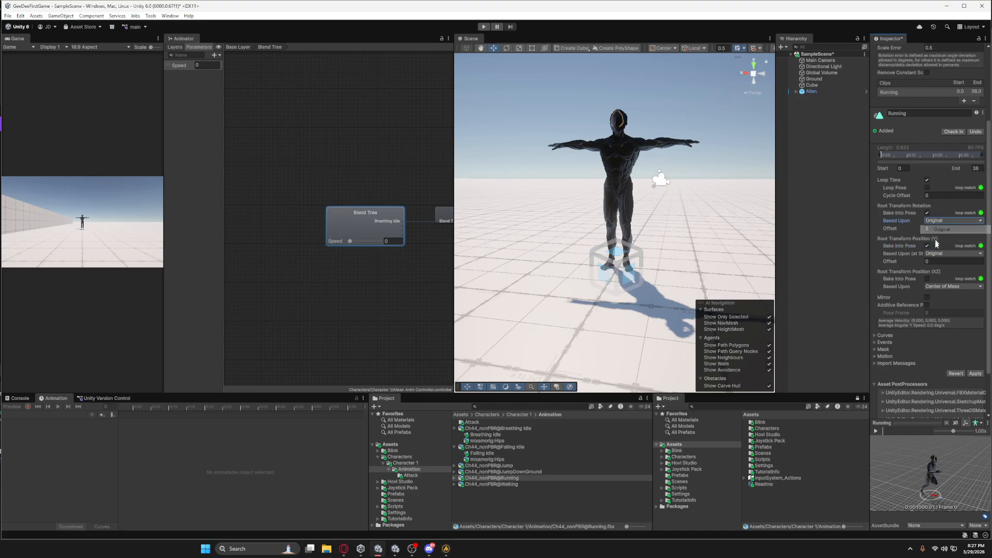
left_click(933, 287)
left_click(935, 295)
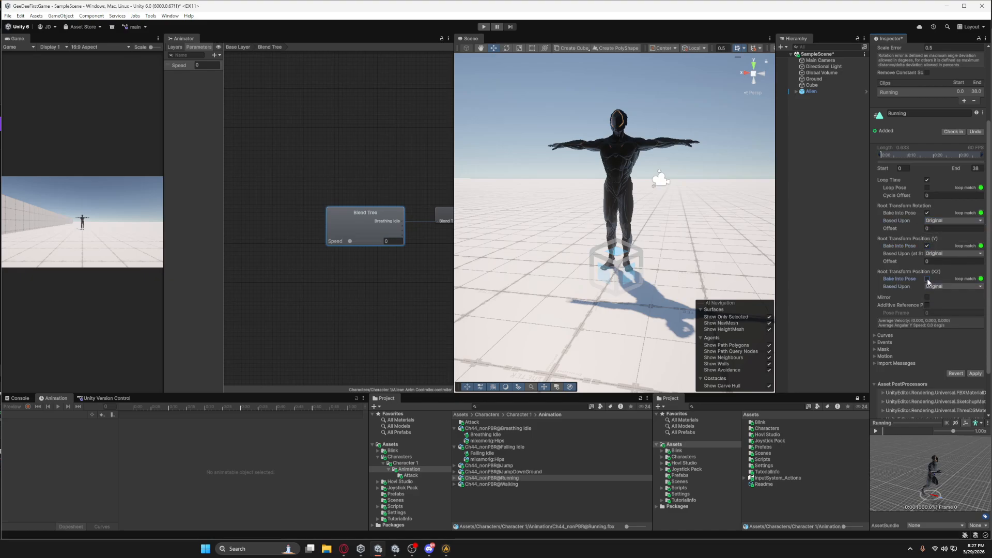
left_click(928, 280)
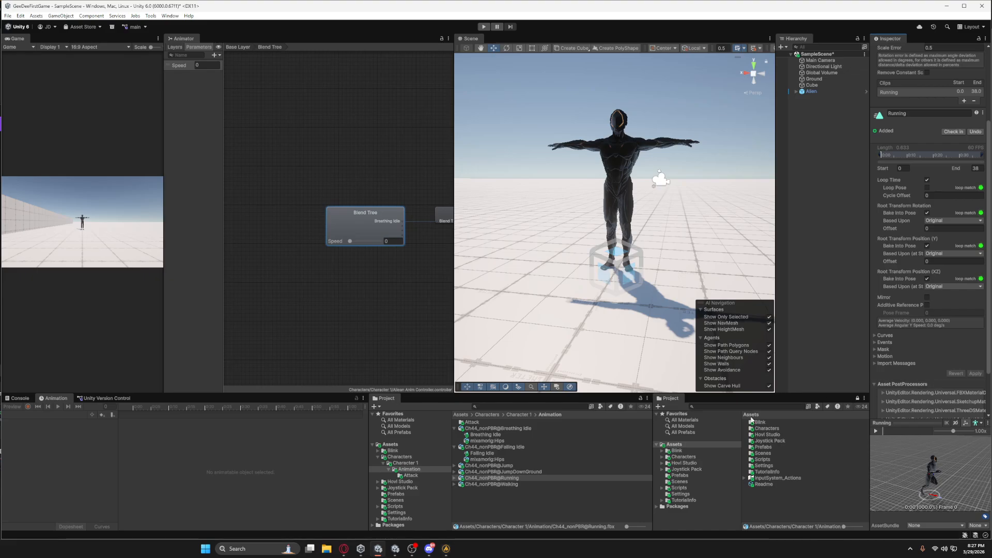
Assign the Walking clip from the Walking model to the Blend Tree's second motion field
left_click(328, 222)
key("a")
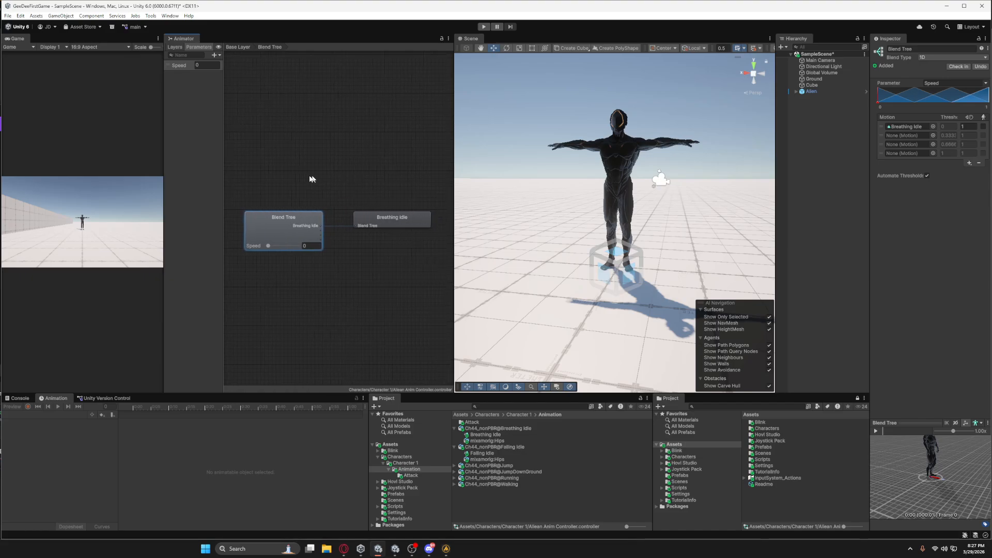
middle_click_drag(310, 178, 299, 179)
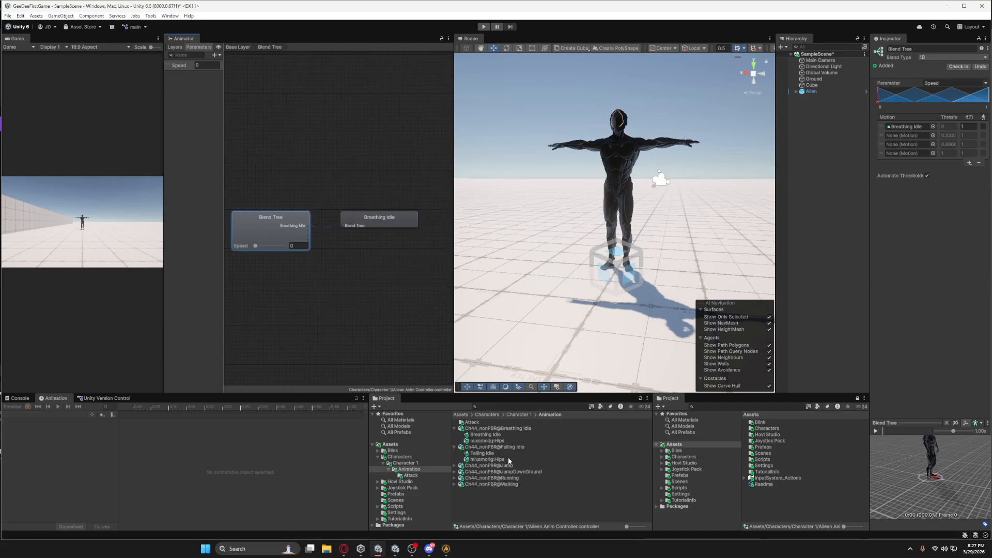
left_click_drag(501, 478, 903, 146)
left_click(454, 478)
left_click(455, 496)
left_click_drag(485, 508, 910, 136)
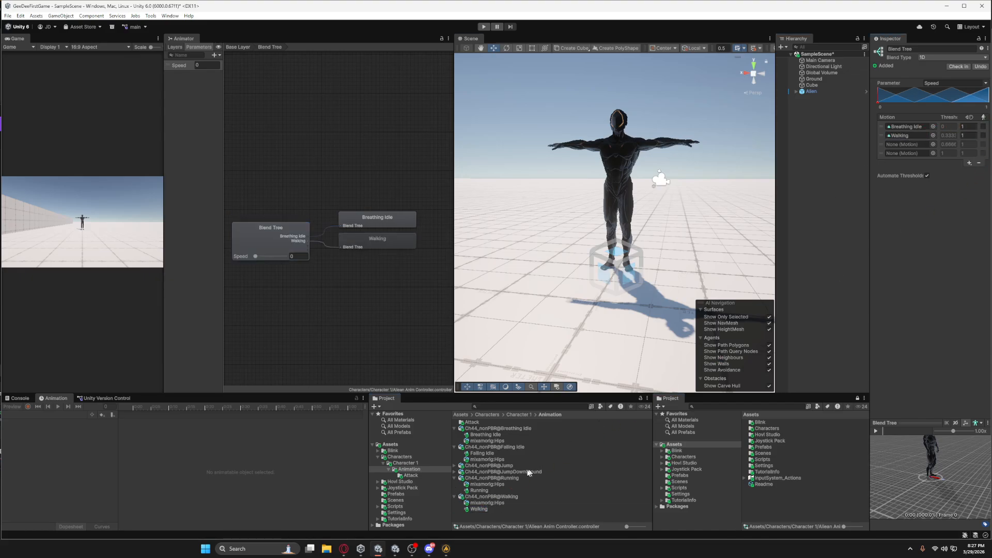
Assign the Running clip to both the third and fourth motion fields of the Blend Tree
left_click(478, 491)
left_click_drag(478, 491, 907, 144)
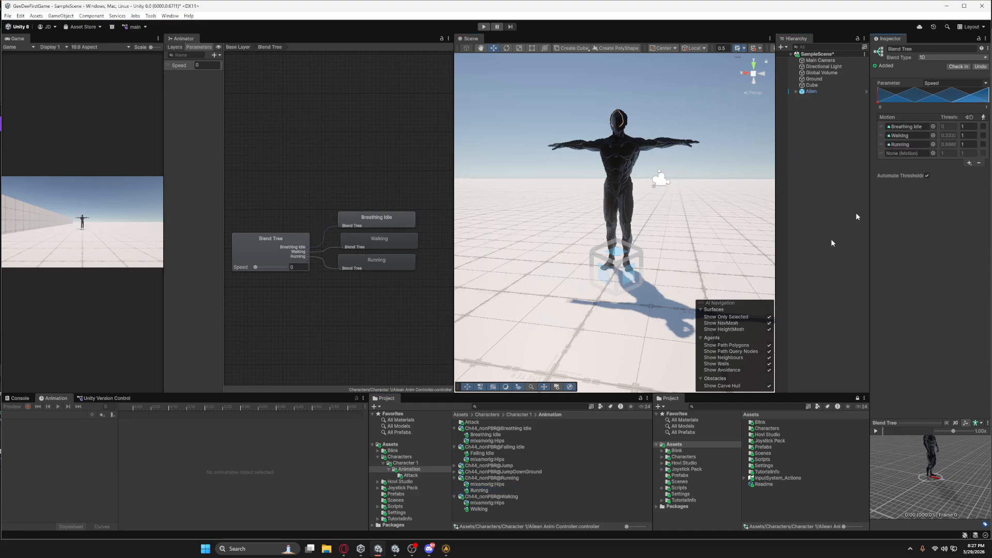
left_click_drag(474, 492, 908, 153)
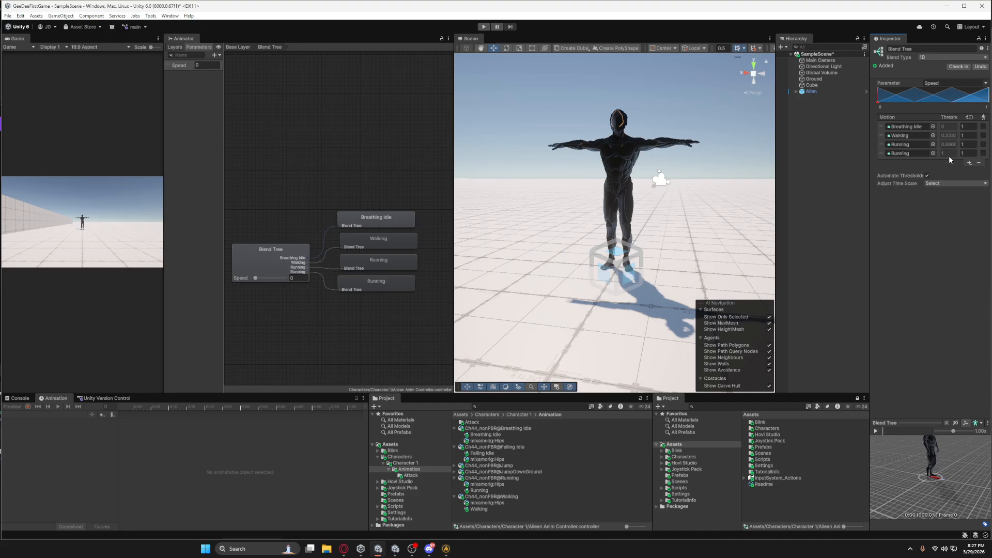
Disable Automate Thresholds, set the Walking threshold to 0.5 and the two Running thresholds to 1 and 1.5, with speed 1.5 for the last Running motion
left_click(928, 176)
left_click(972, 152)
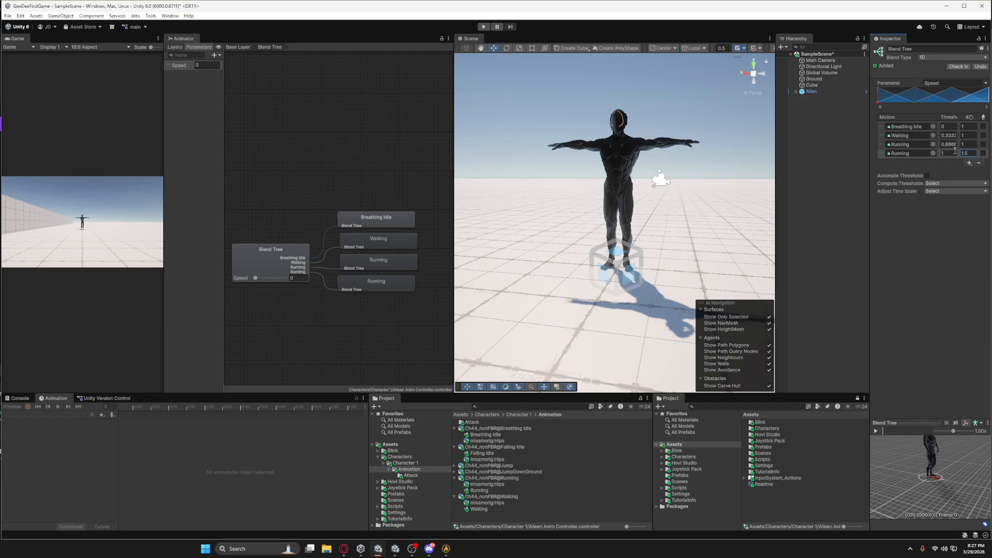
left_click(951, 135)
type("0.5")
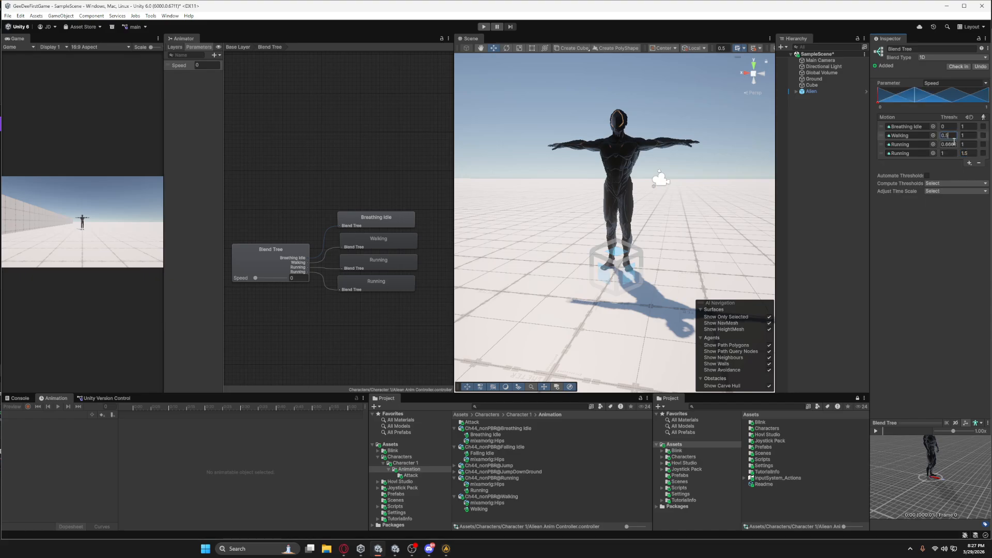
left_click(953, 144)
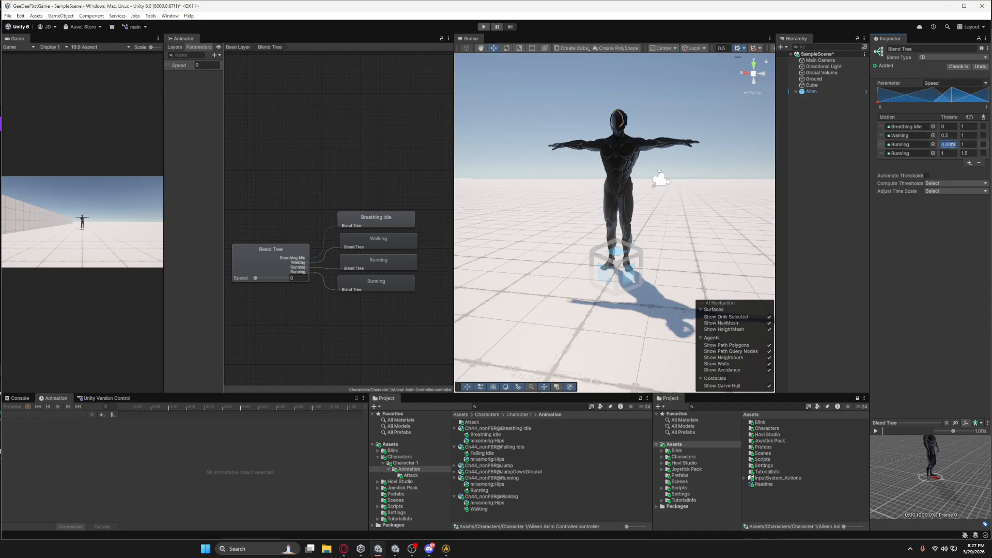
type("1")
left_click(950, 153)
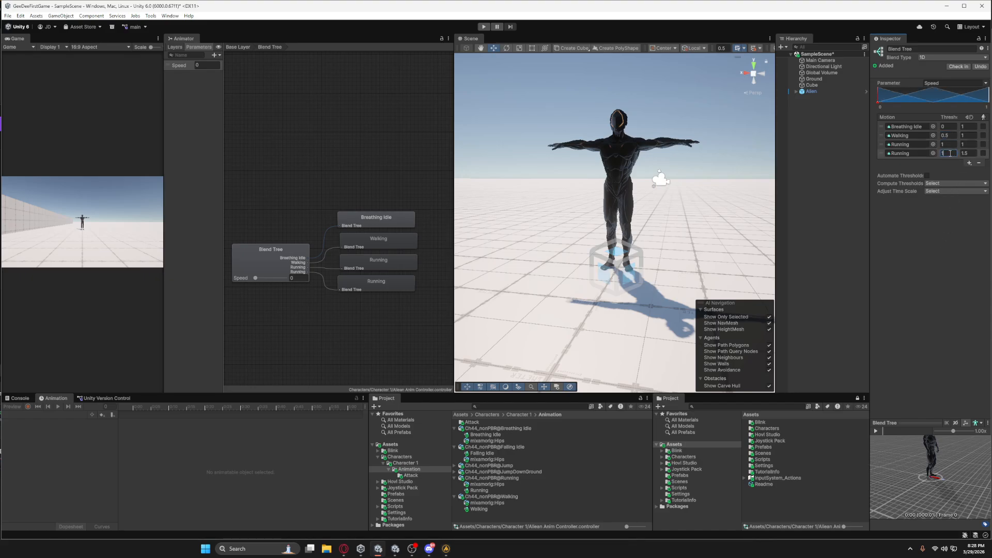
left_click(944, 258)
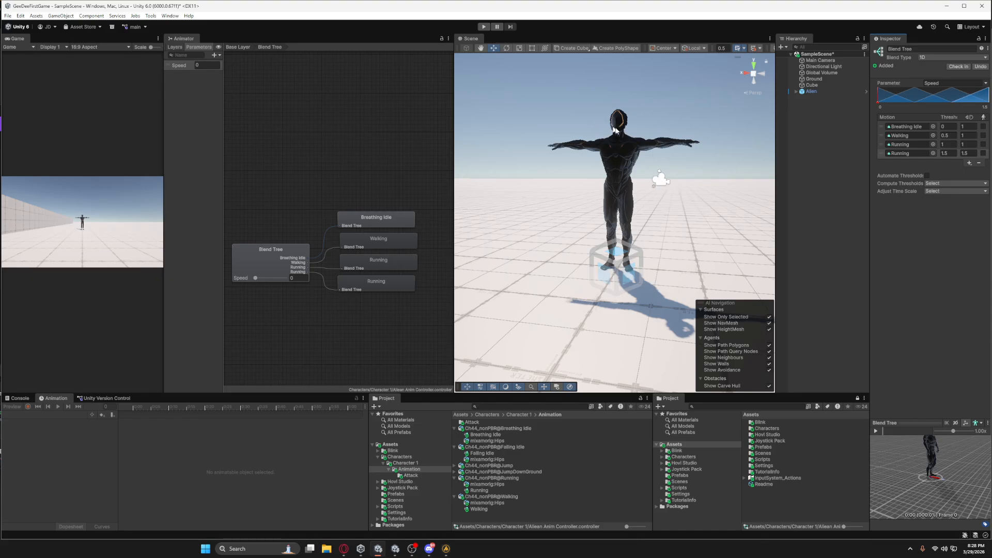
Add the Simple Character Controller script to the Alien object
left_click(826, 92)
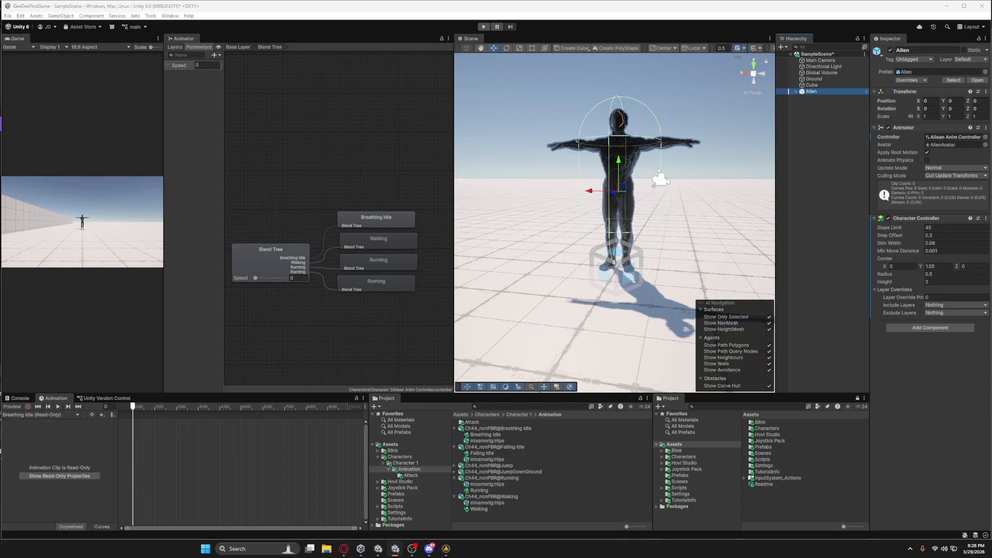
left_click(898, 332)
left_click(898, 330)
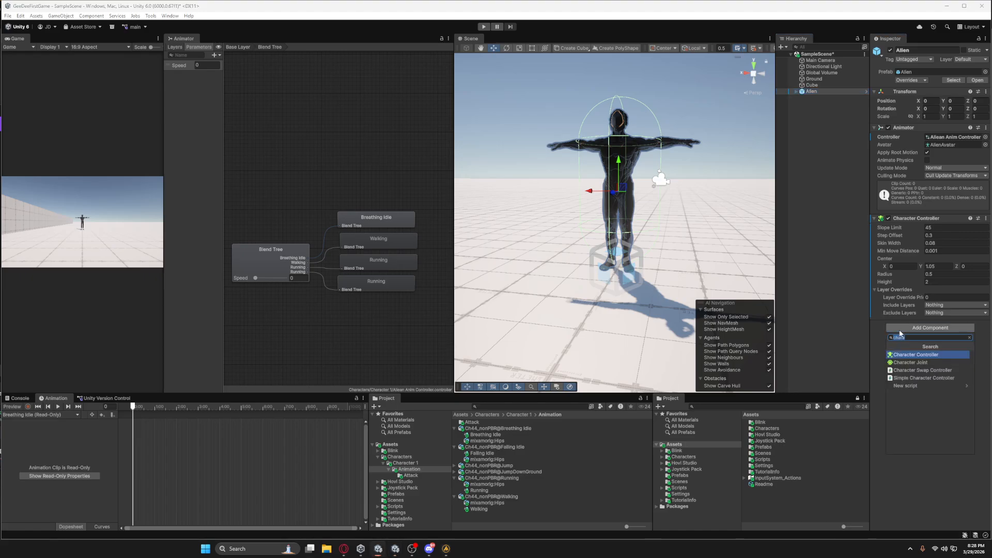
left_click(916, 380)
scroll(916, 380, "down", 3)
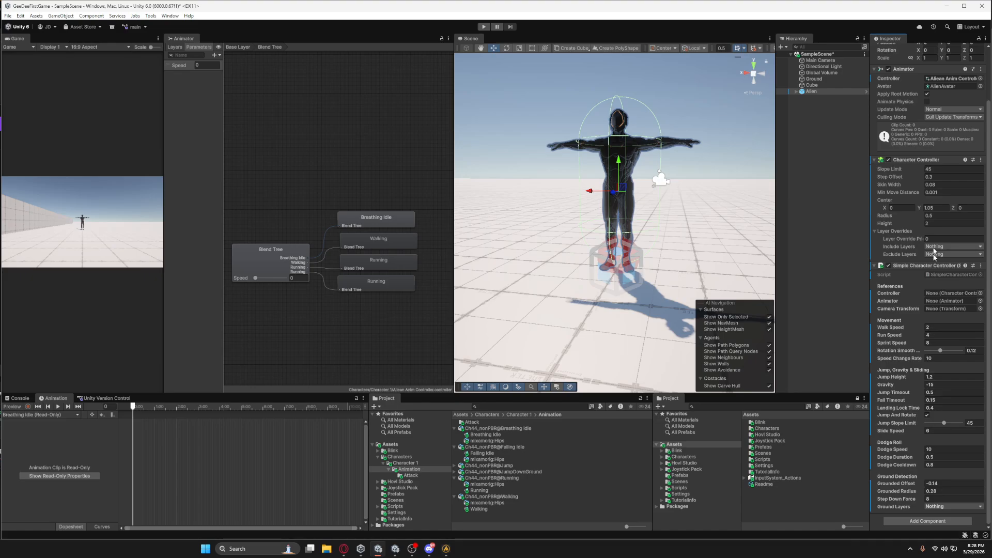
Fill the script's references with the Alien's Character Controller and Animator, and the Main Camera as Camera Transform
left_click_drag(913, 159, 937, 294)
scroll(915, 174, "up", 1)
left_click_drag(918, 92, 946, 323)
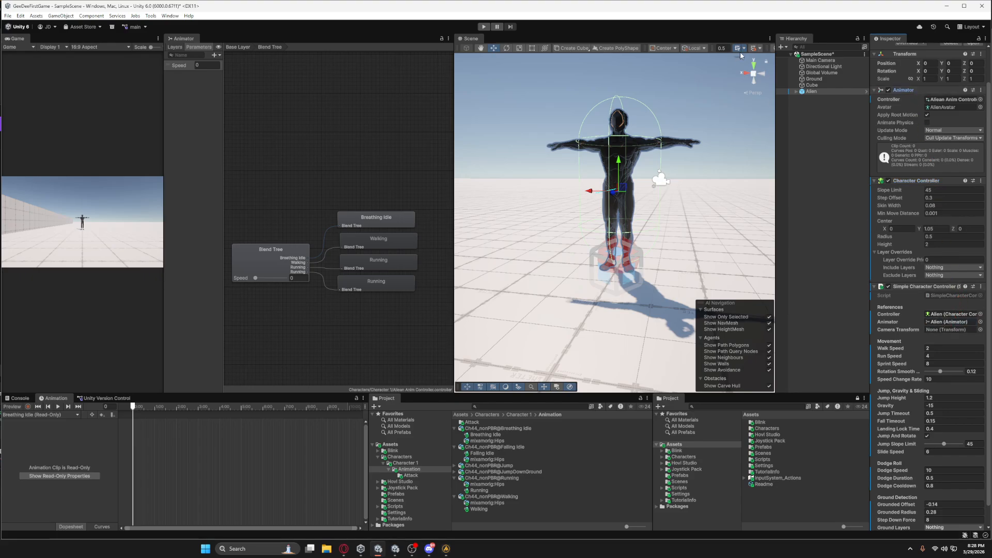
left_click_drag(822, 61, 946, 329)
Create a new layer named Ground in User Layer 6 of the project's Tags & Layers settings
scroll(953, 372, "down", 1)
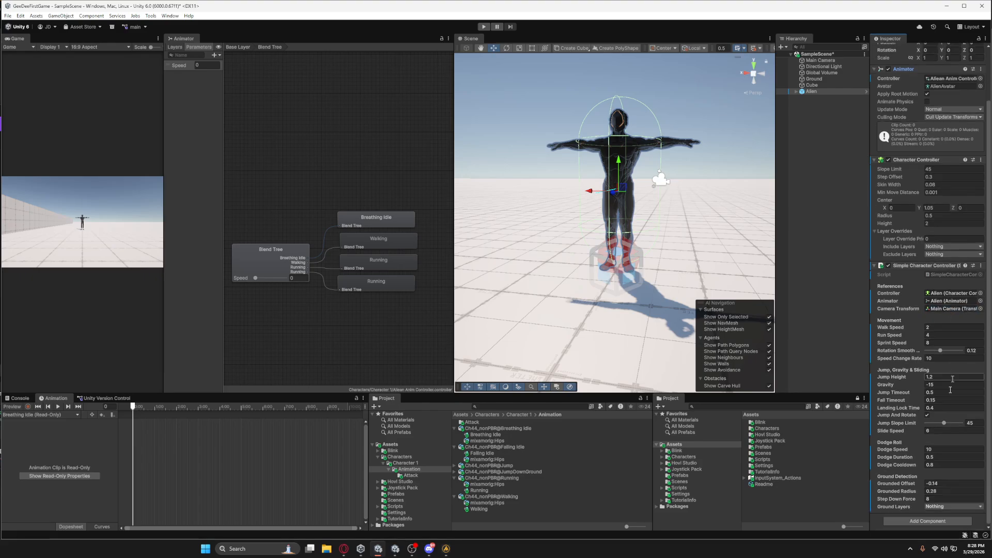
left_click(940, 507)
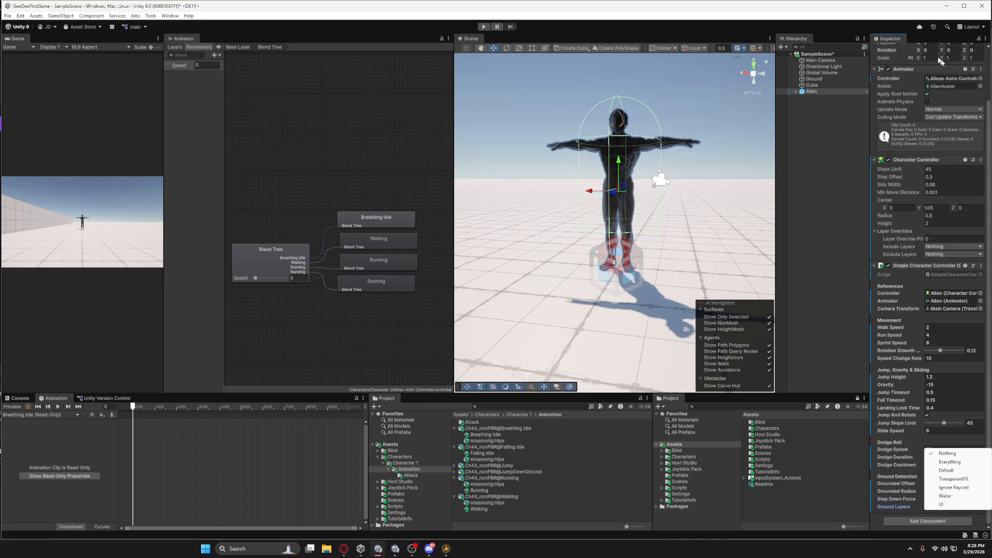
left_click(827, 188)
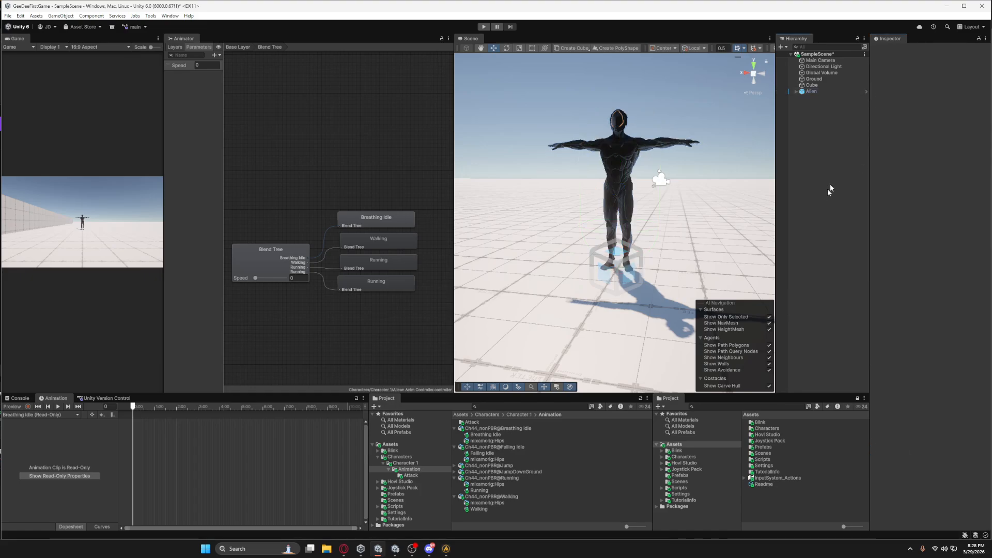
left_click(808, 92)
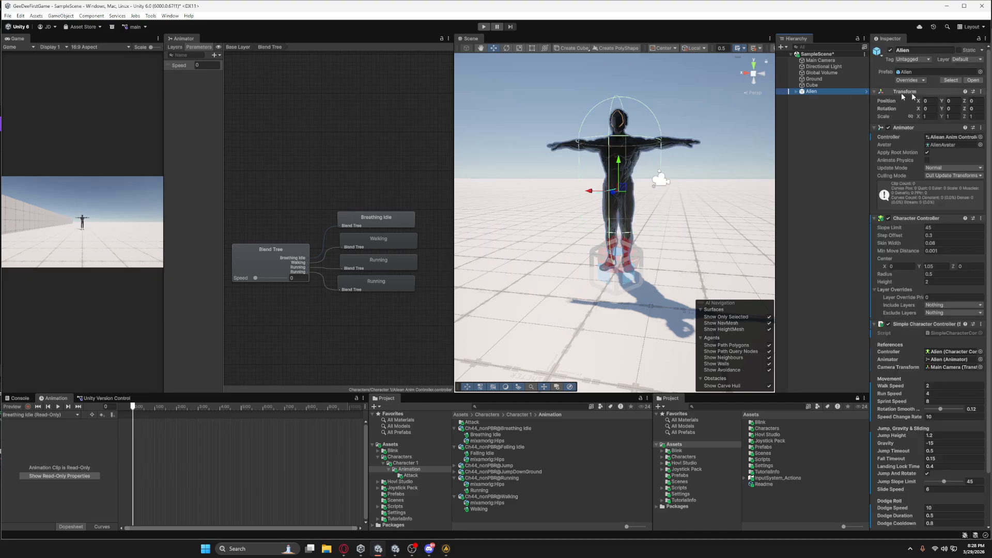
left_click(963, 63)
left_click(951, 121)
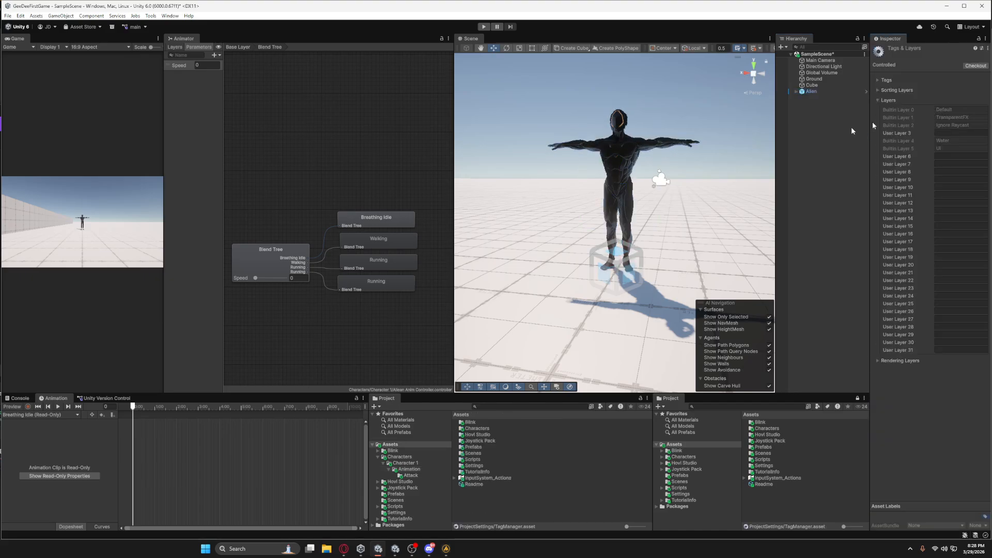
left_click(943, 155)
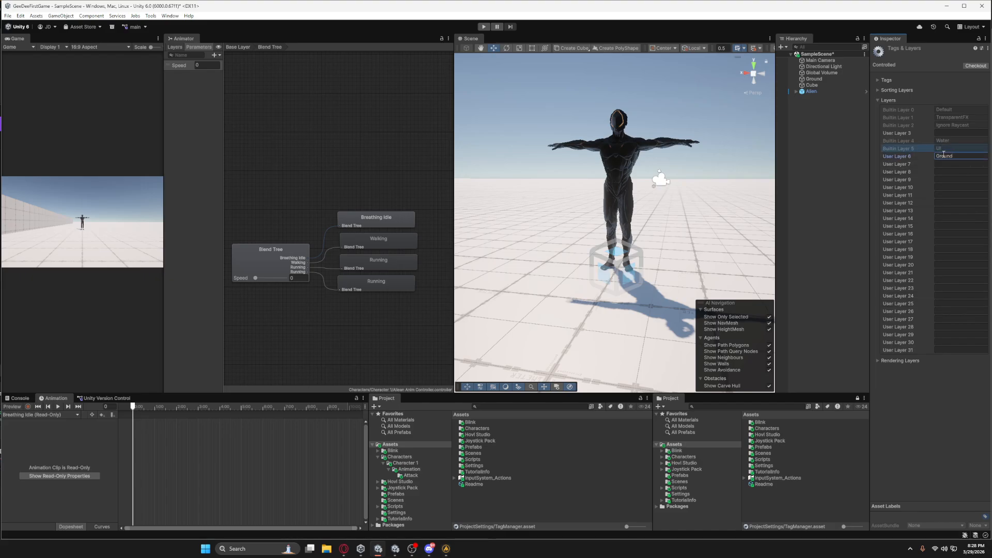
Assign the Ground plane object to the Ground layer
left_click(716, 229)
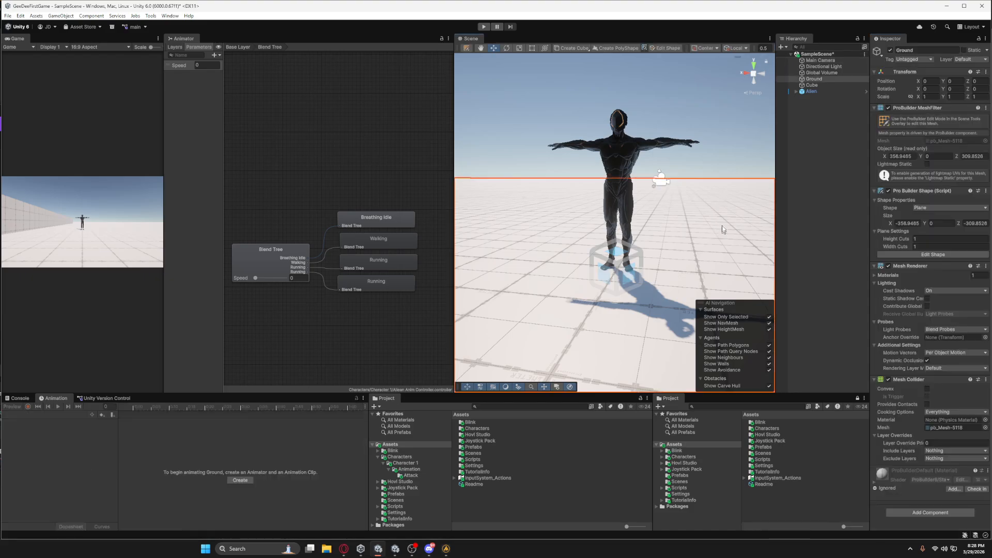
left_click(966, 60)
left_click(947, 111)
Set Ground Layers to Ground in the Alien's Simple Character Controller
left_click(811, 92)
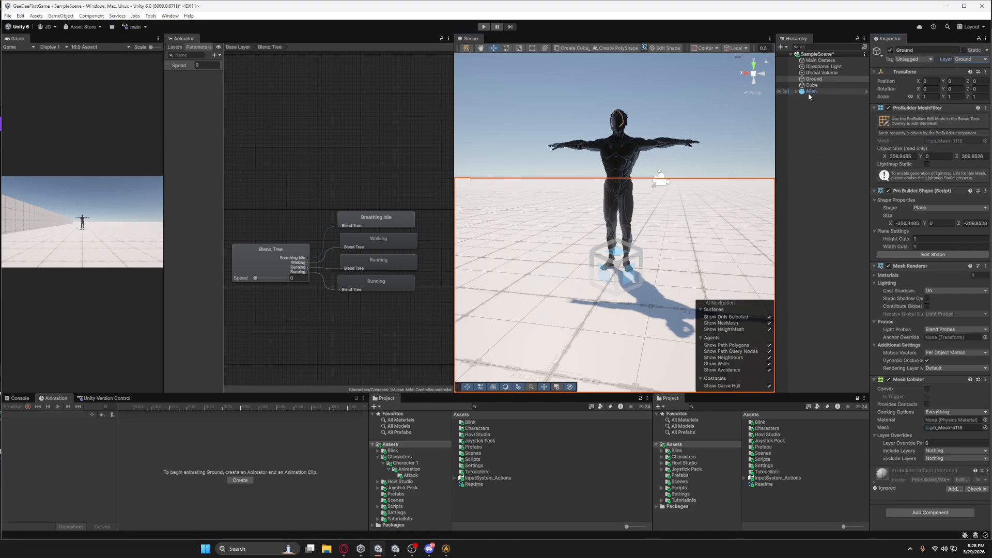
scroll(953, 310, "down", 3)
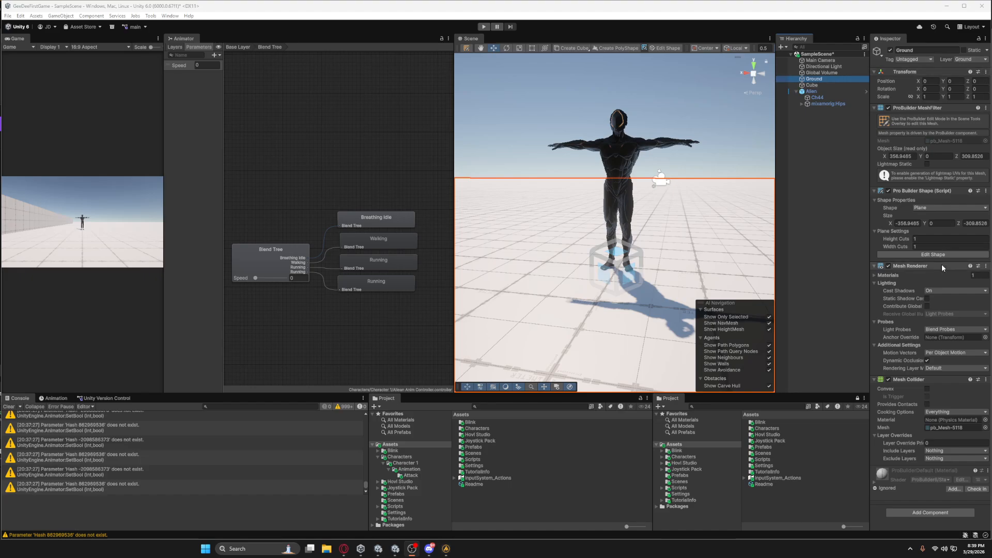
left_click(811, 91)
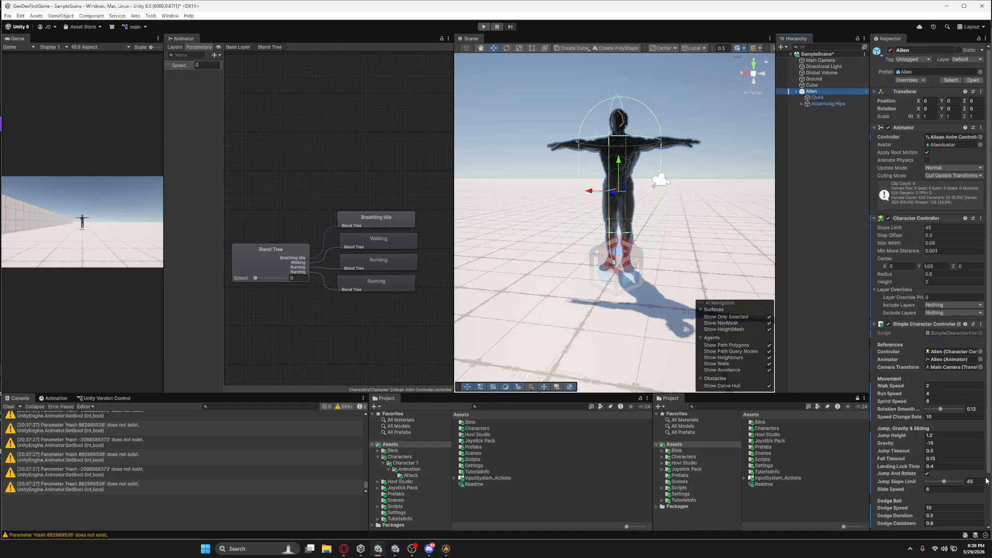
scroll(986, 492, "down", 3)
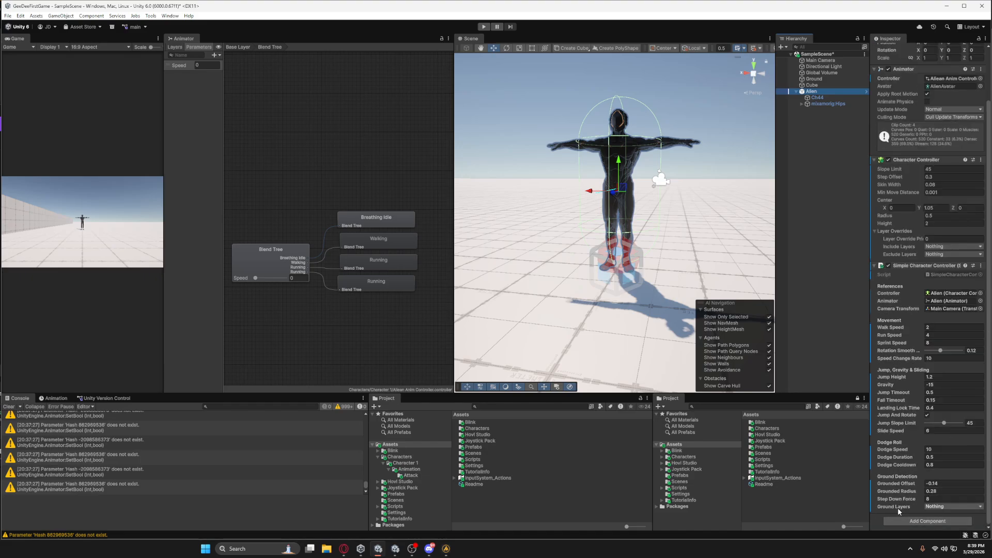
left_click(953, 506)
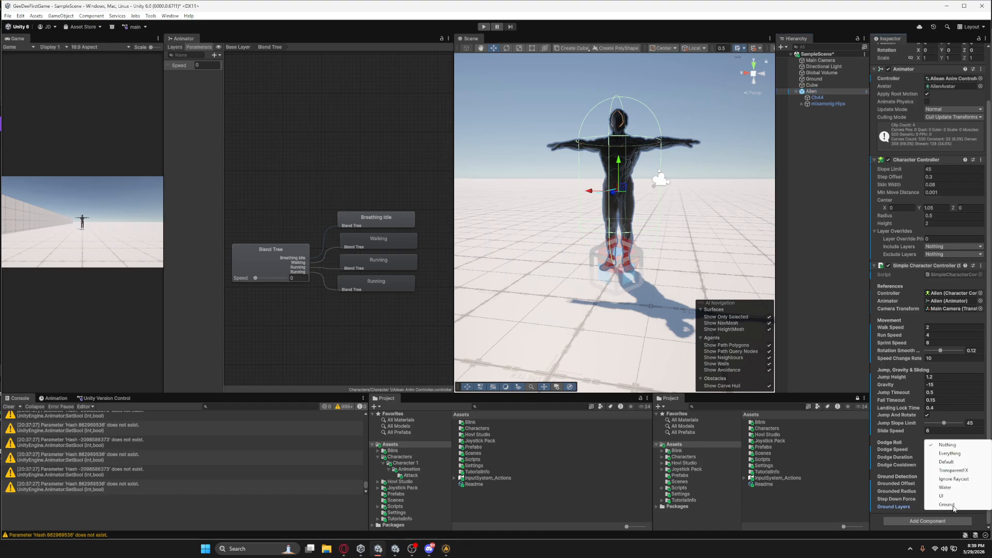
left_click(950, 505)
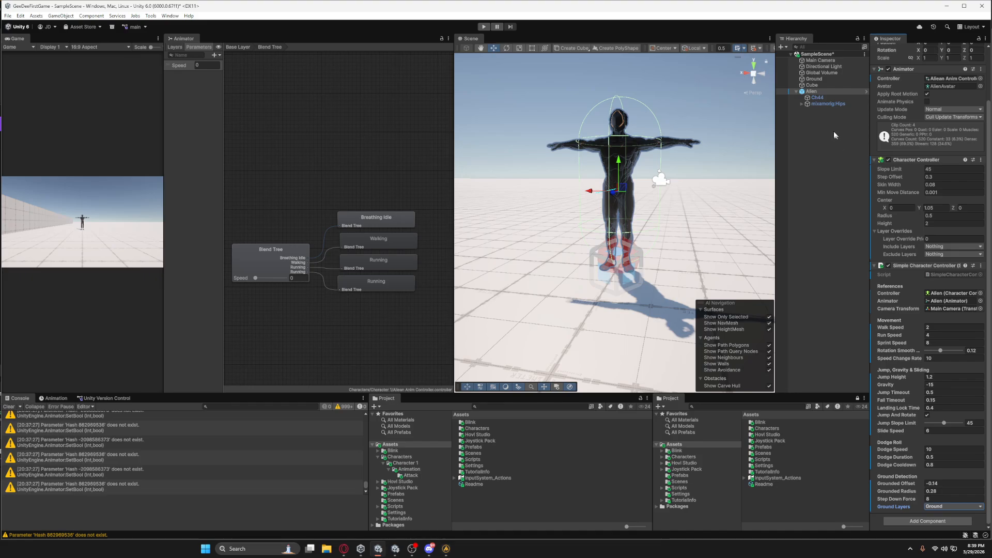
Create an empty root object named GameManager in the scene and reset its transform to the origin
left_click(810, 129)
right_click(811, 130)
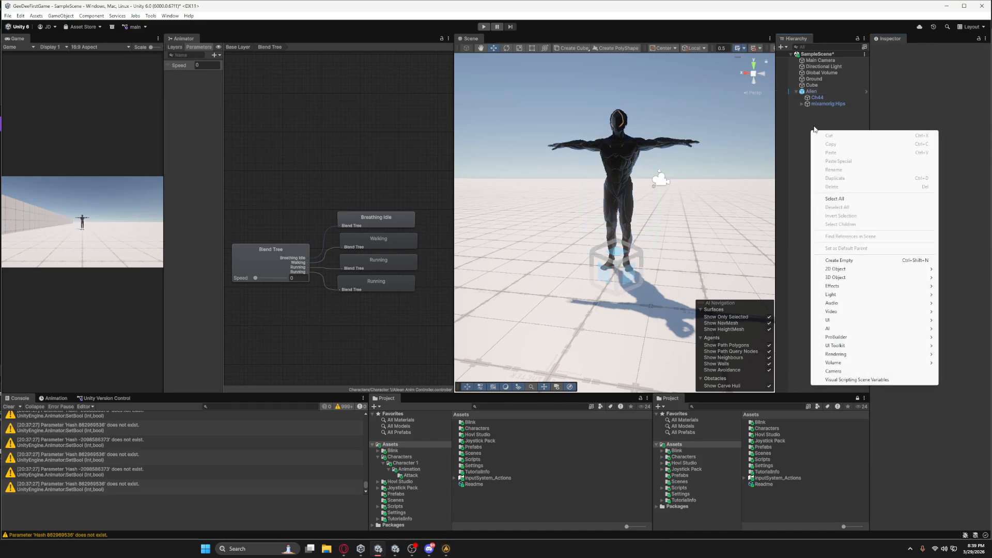
left_click(850, 260)
type("Ga")
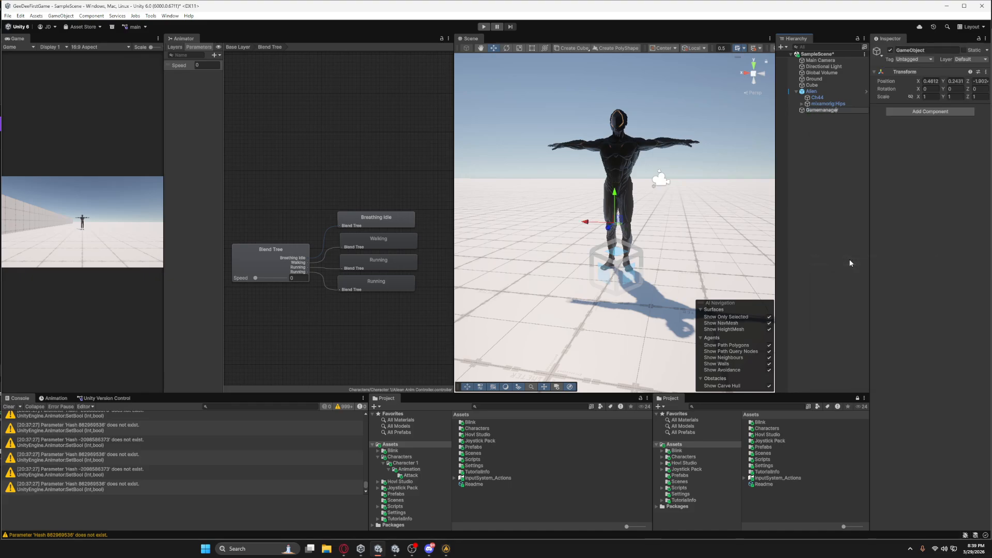
type("memanager")
key("BackSpace")
type("M")
key("Return")
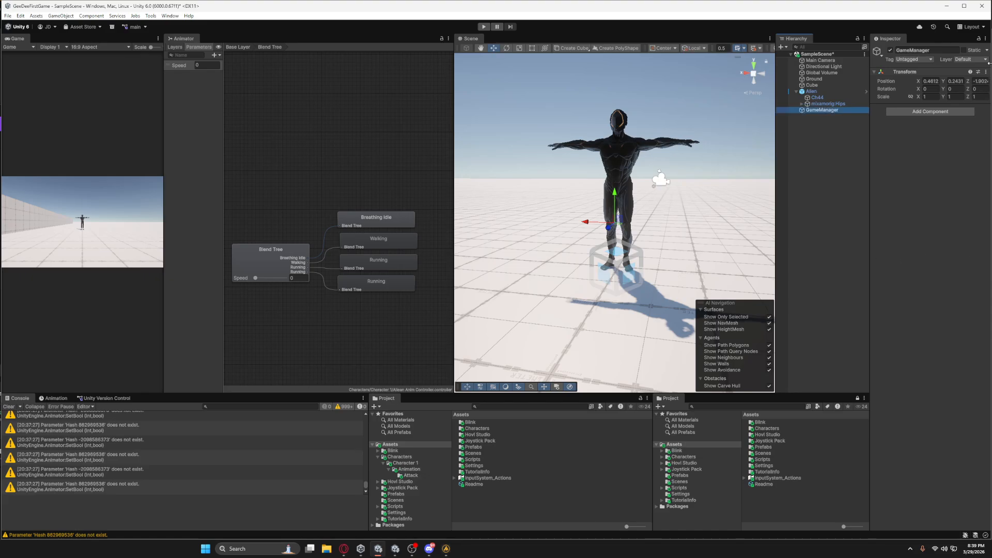
left_click(986, 72)
left_click(946, 81)
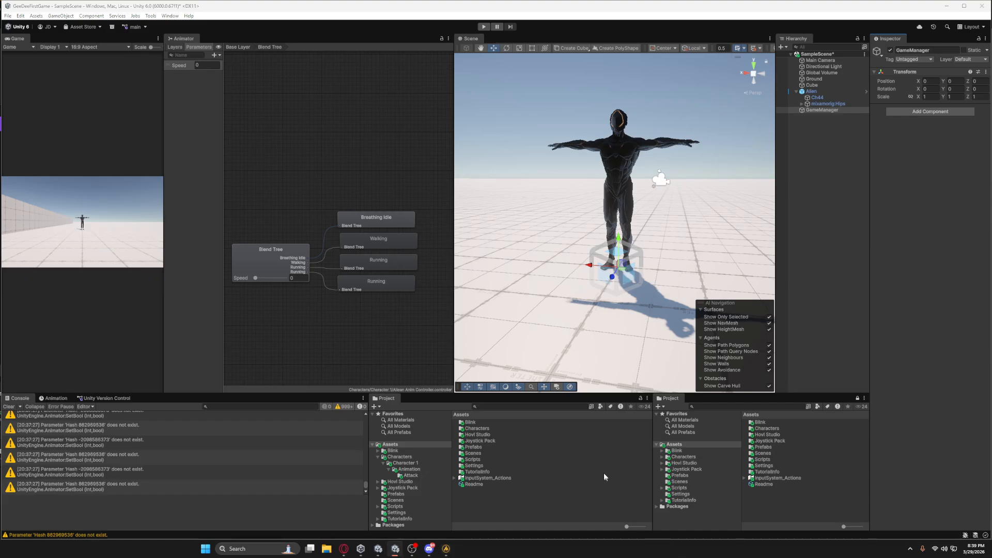
Add the Character Swap Controller script to GameManager and expand its settings
left_click(907, 112)
type("Chara")
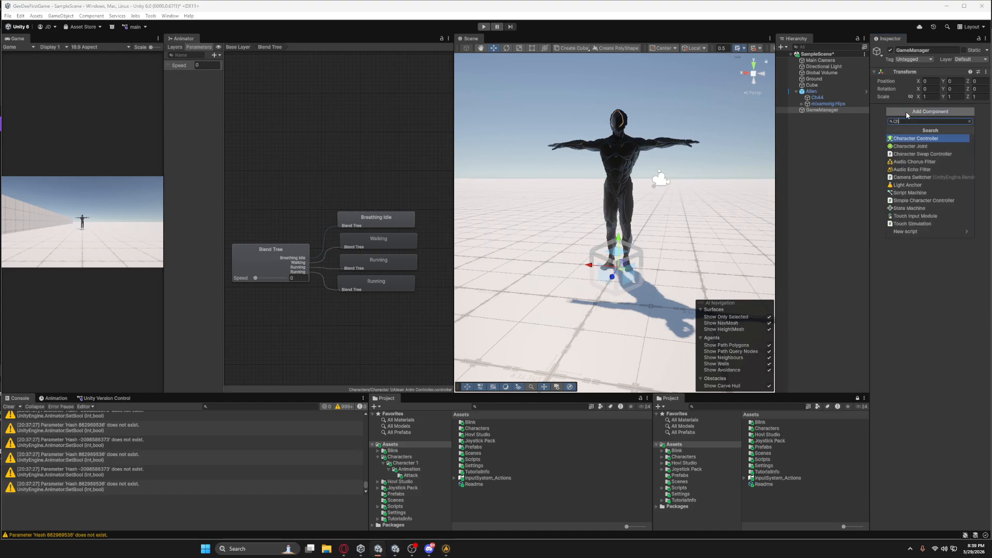
key("Down")
key("Down")
key("Return")
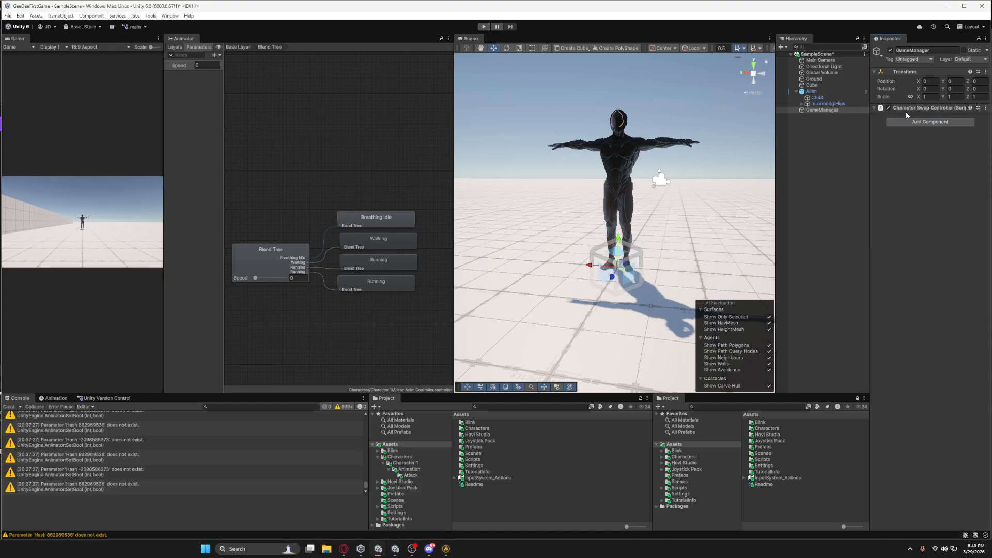
right_click(907, 109)
key("Escape")
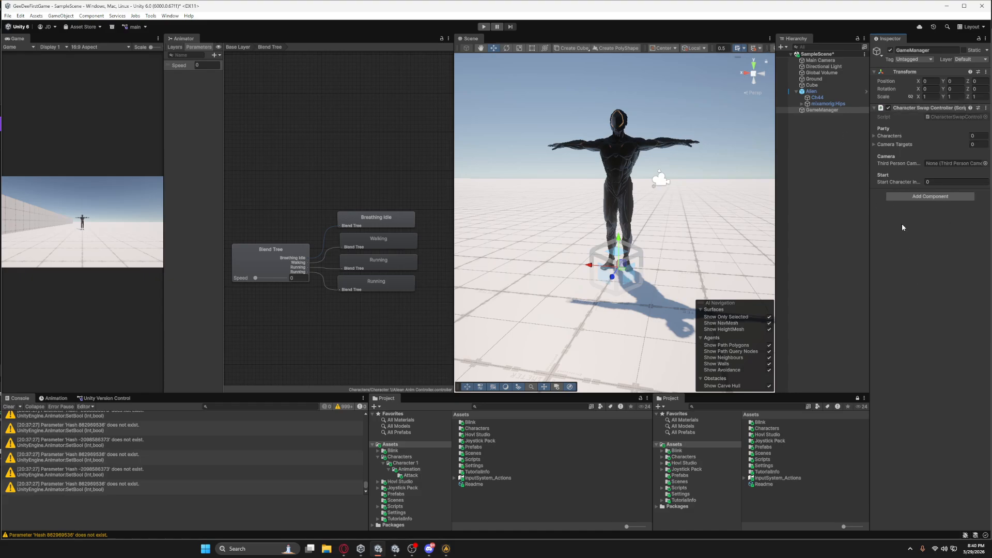
Add the Alien to the Characters list of the Character Swap Controller and expand the Camera Targets list
left_click(811, 91)
left_click_drag(811, 91, 905, 136)
left_click(876, 136)
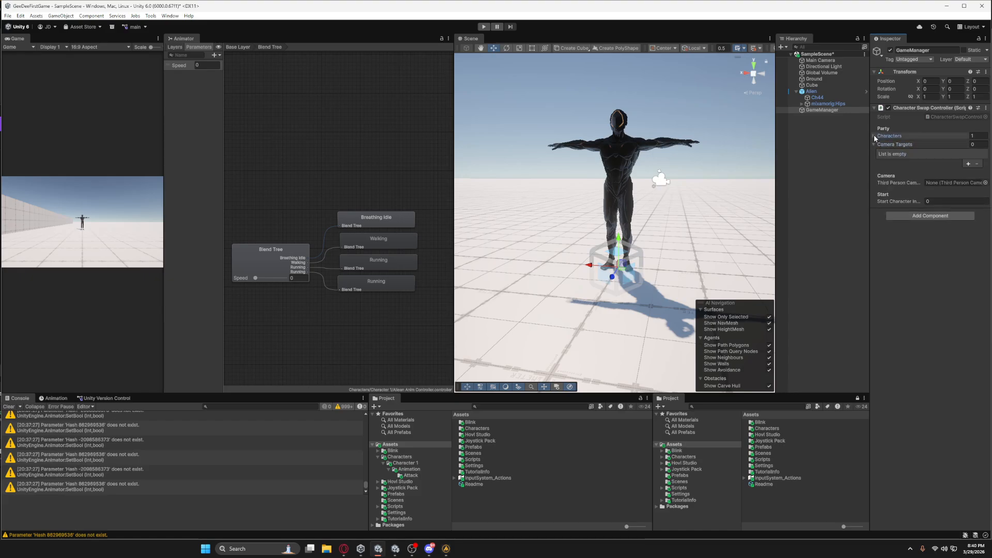
left_click(875, 164)
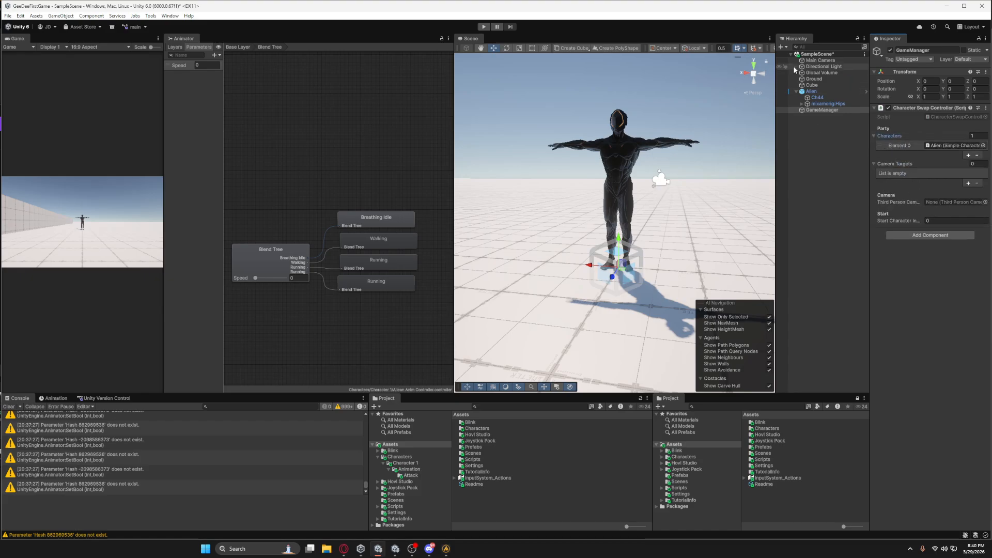
Create an empty child object named CameraTarget under the Alien
left_click(816, 93)
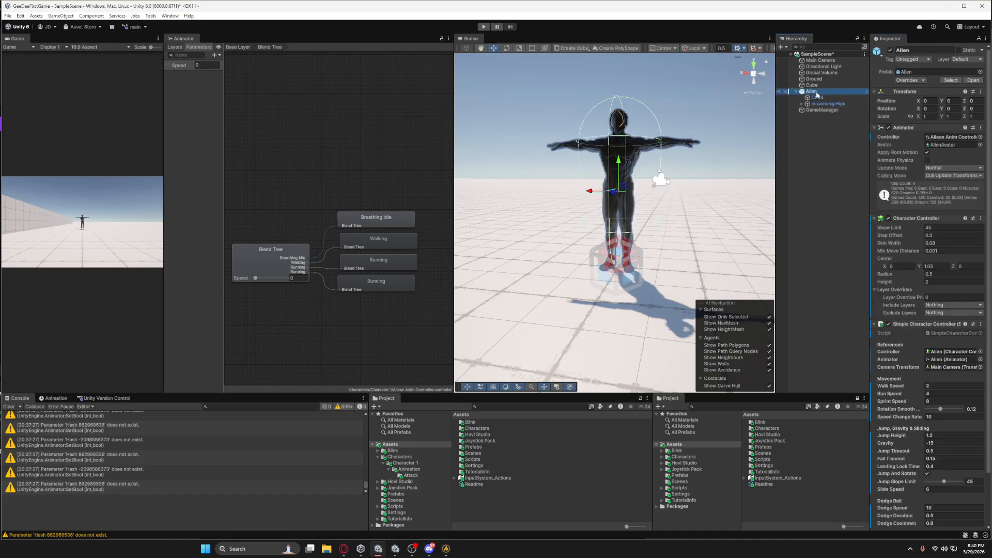
right_click(817, 93)
left_click(851, 235)
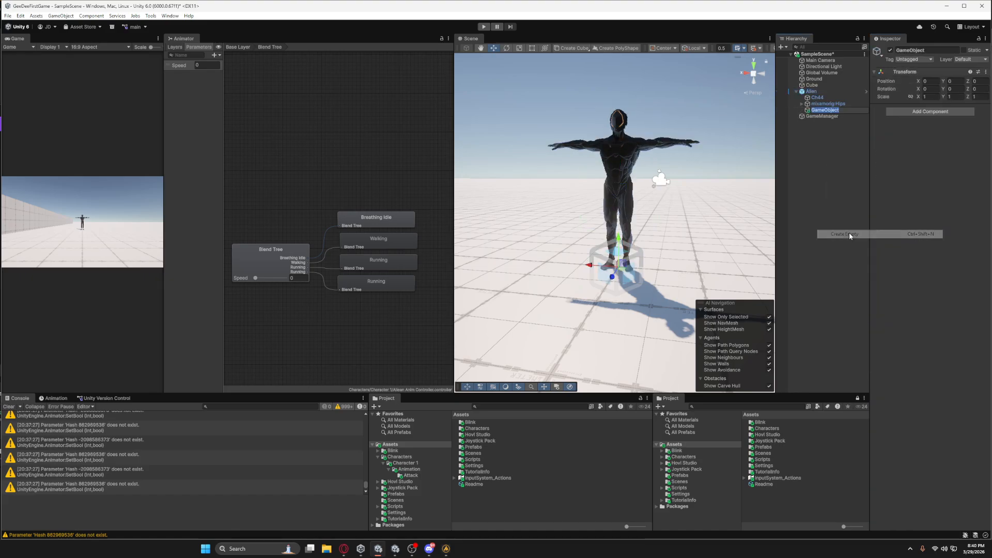
type("Camera")
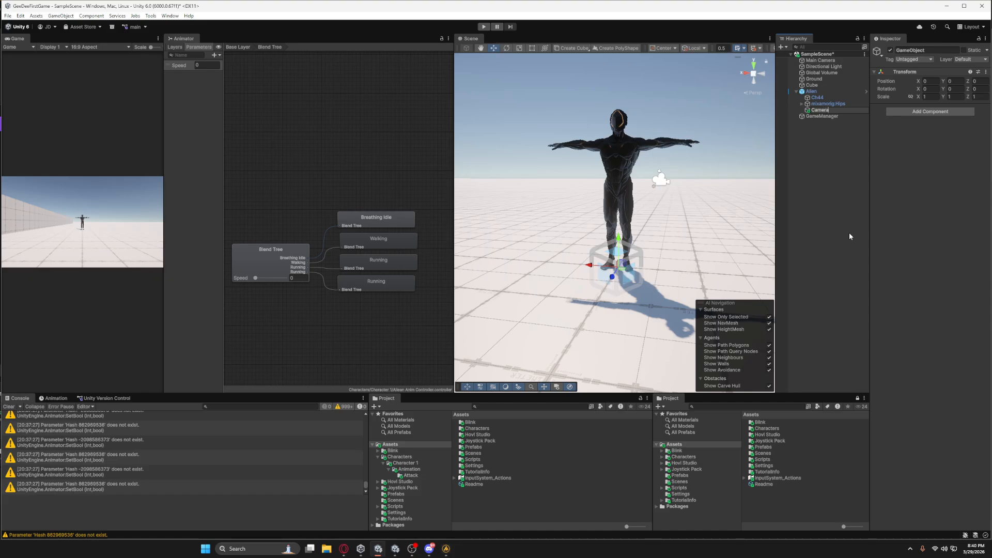
type("Target")
key("Return")
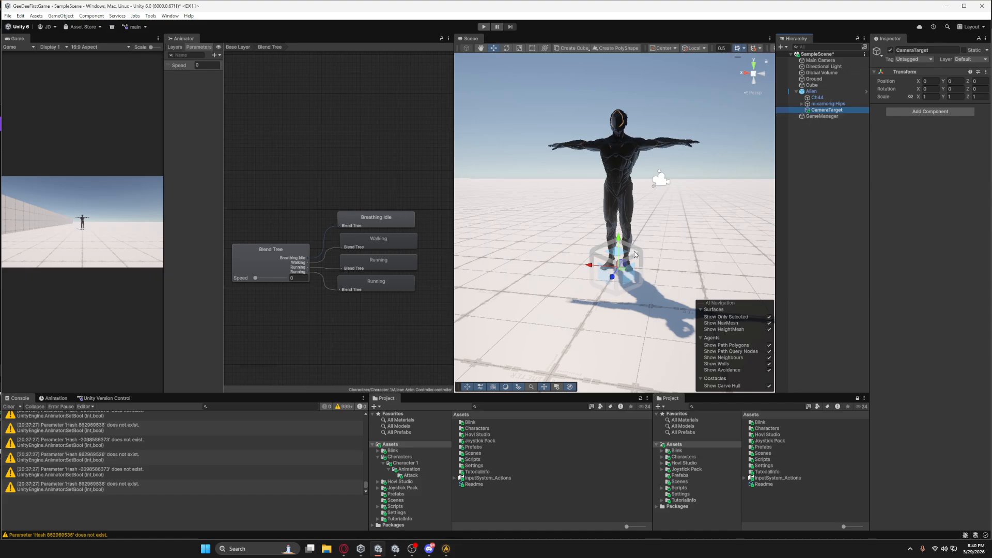
Raise CameraTarget to the Alien's head with a Y position of 1.7 and add it to GameManager's Camera Targets list
left_click_drag(618, 239, 619, 95)
left_click(955, 82)
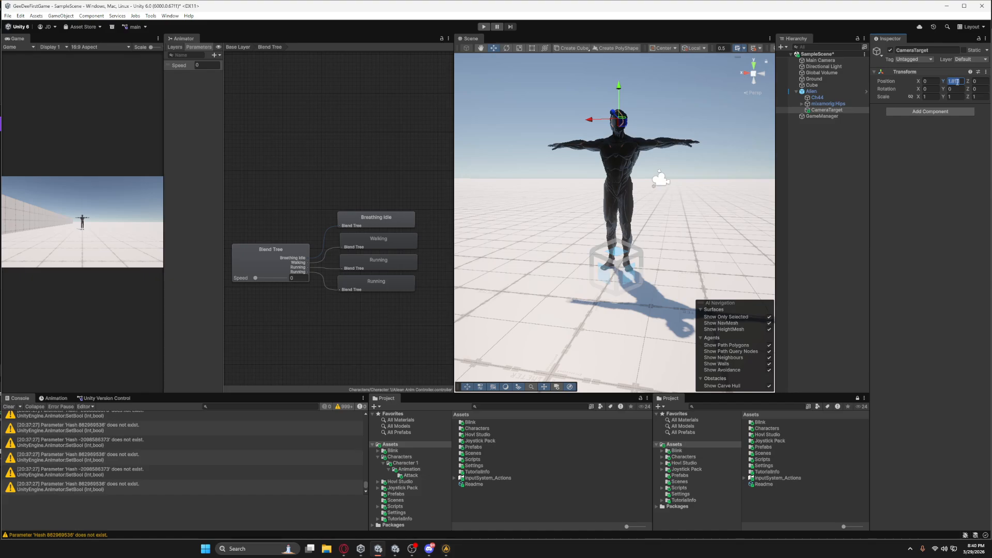
type("1.8")
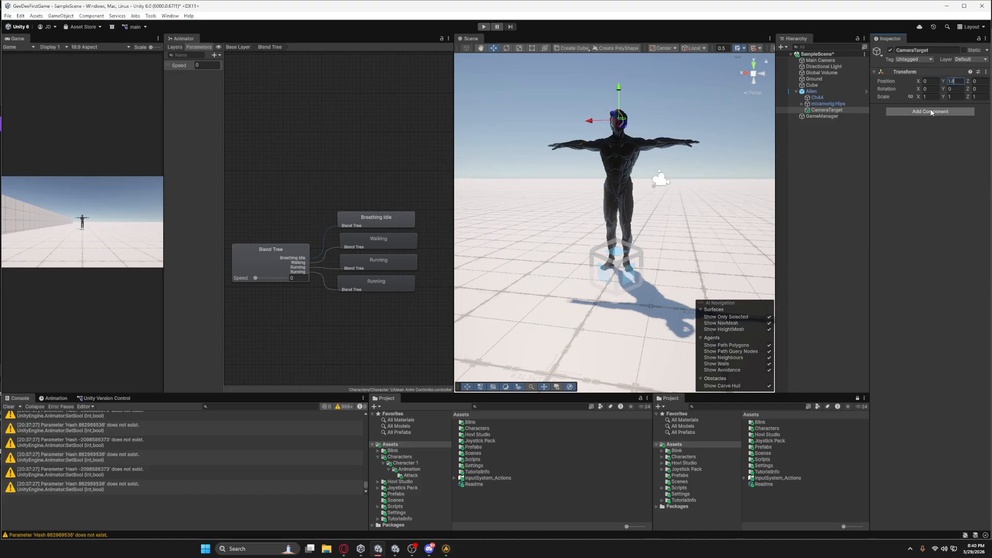
key("BackSpace")
type("7")
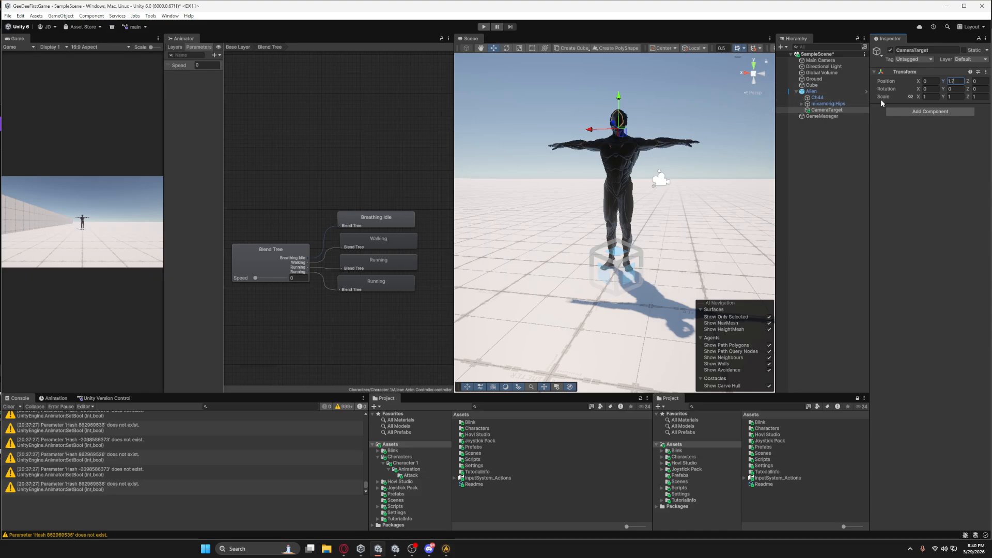
left_click(811, 117)
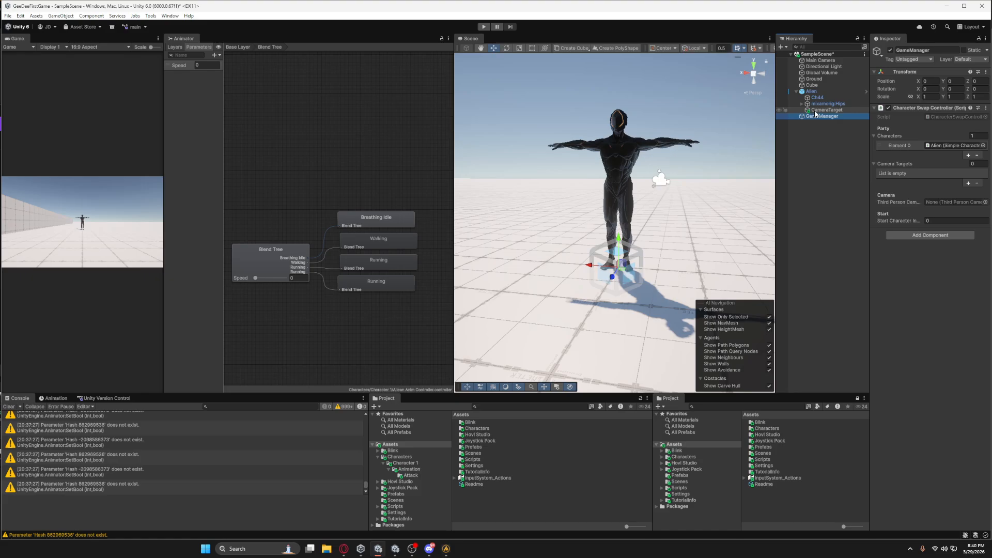
left_click_drag(827, 110, 913, 163)
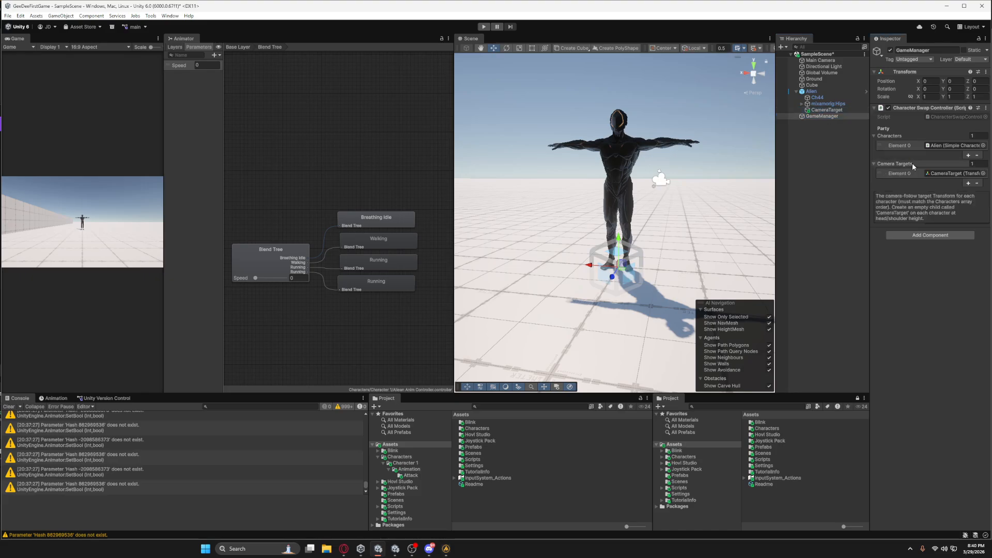
Add the Third Person Camera script to Main Camera and set its Collision Layers to Ground
left_click(819, 61)
left_click(892, 238)
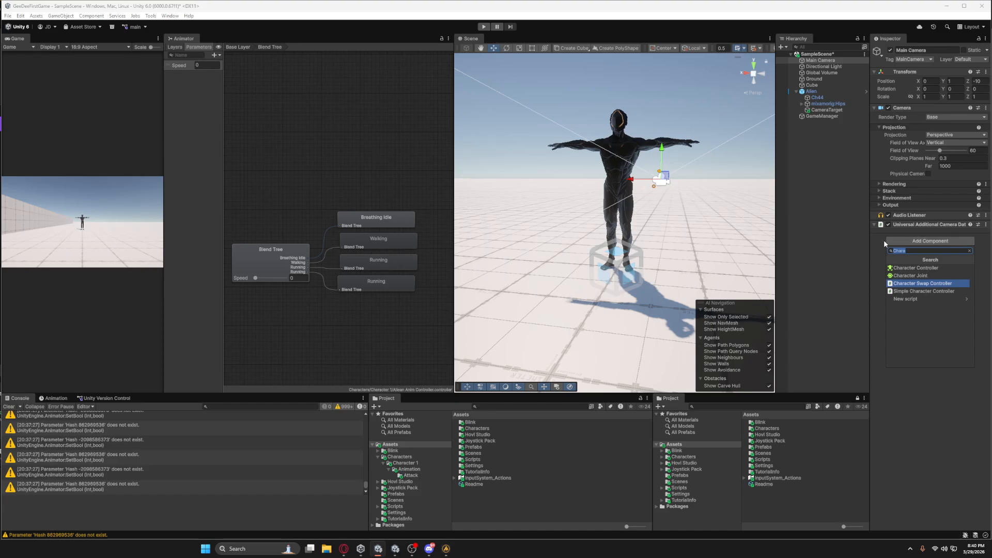
type("third")
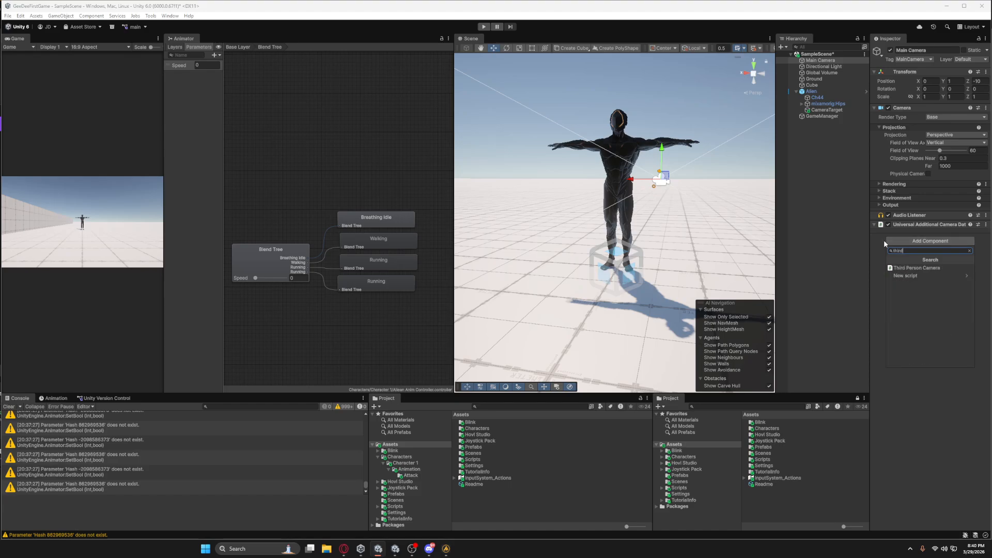
key("Return")
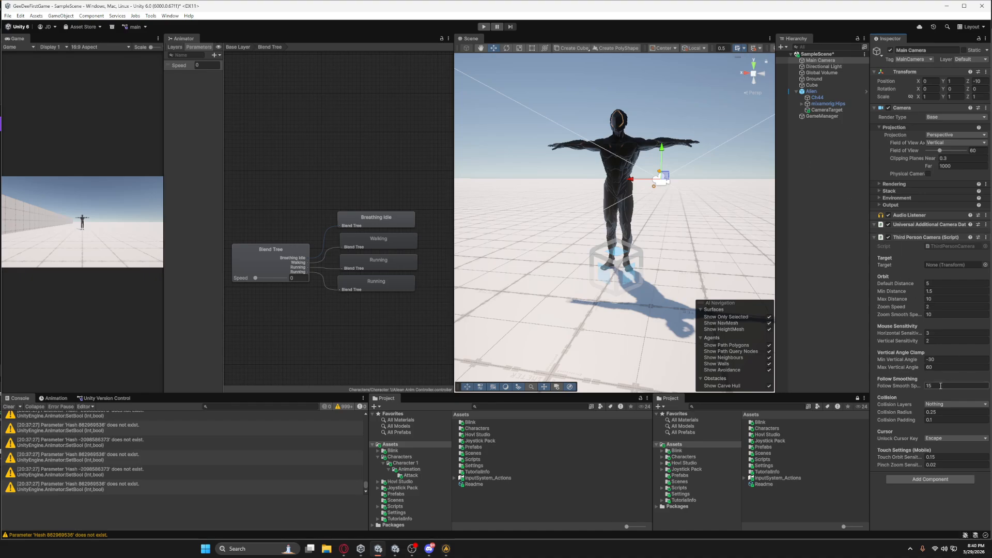
left_click(936, 404)
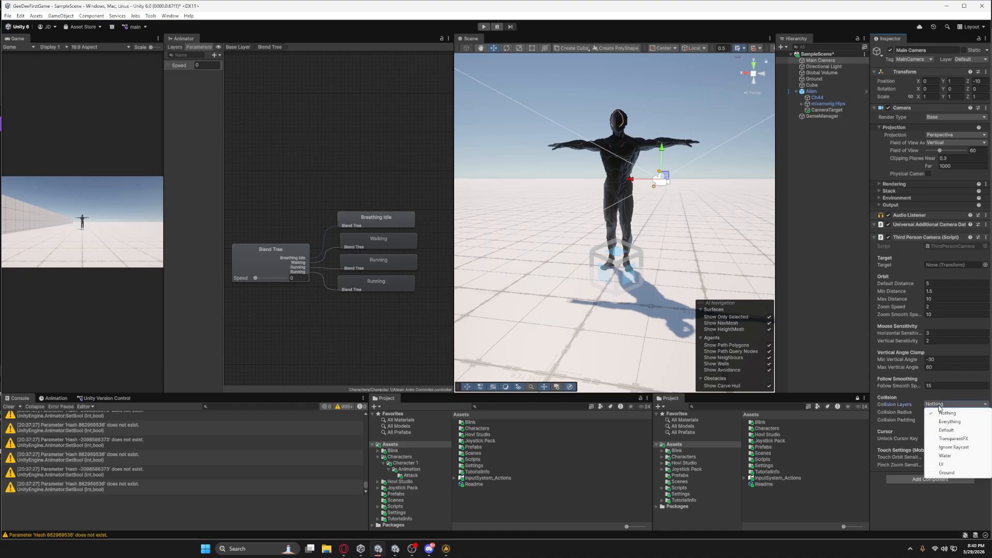
left_click(945, 471)
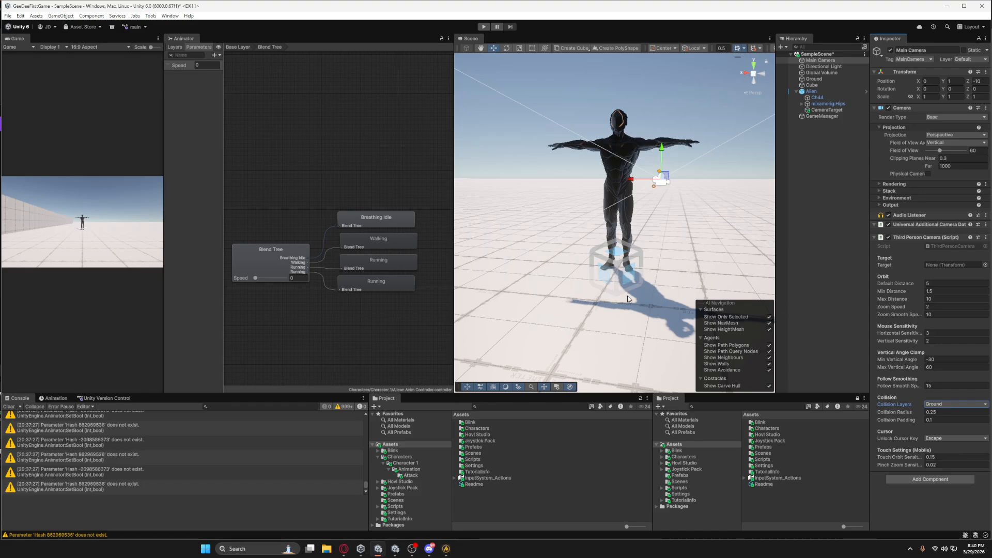
Assign the large ProBuilder Cube in the scene to the Ground layer
right_click_drag(684, 258, 469, 224)
right_click_drag(611, 238, 527, 242)
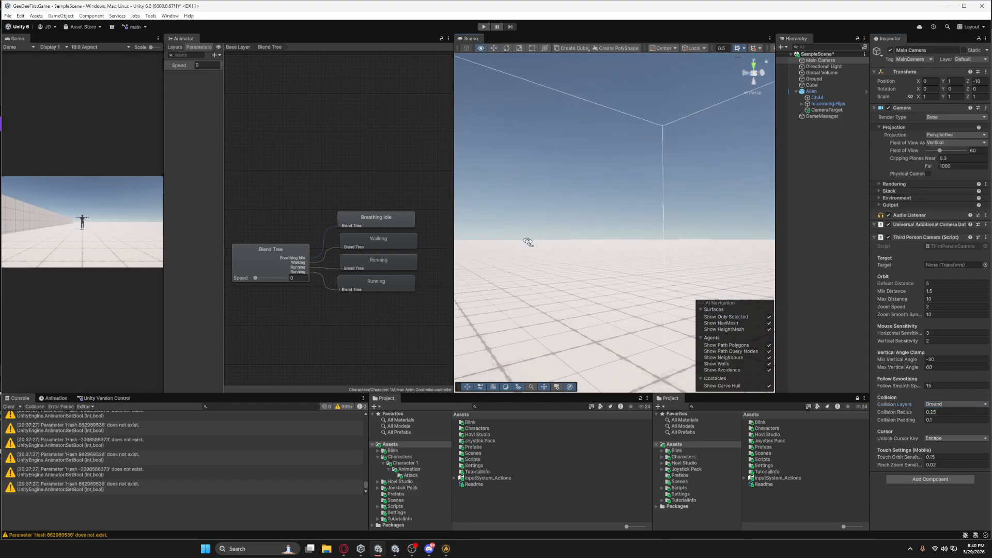
scroll(638, 263, "down", 3)
scroll(639, 265, "down", 4)
middle_click_drag(687, 236, 500, 349)
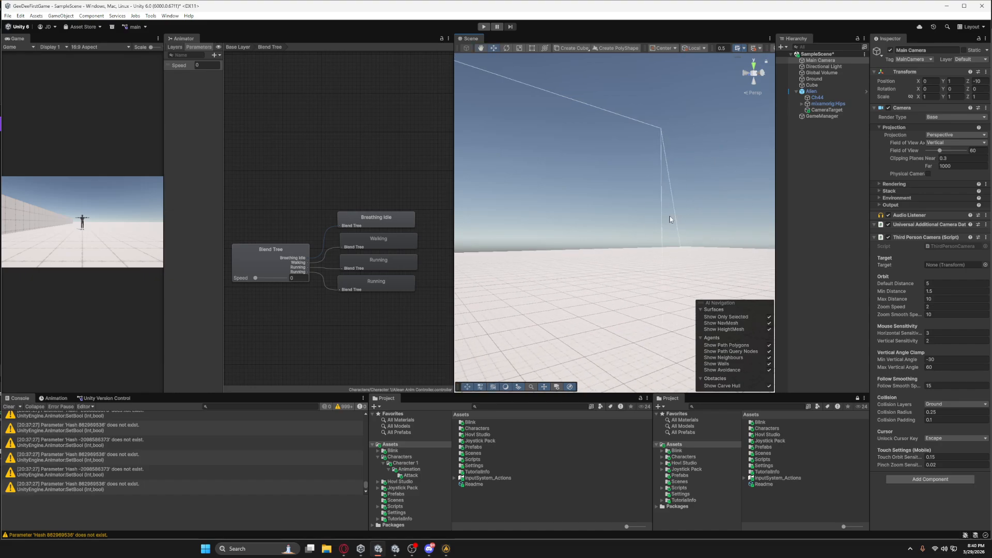
right_click_drag(671, 219, 534, 264)
left_click(571, 290)
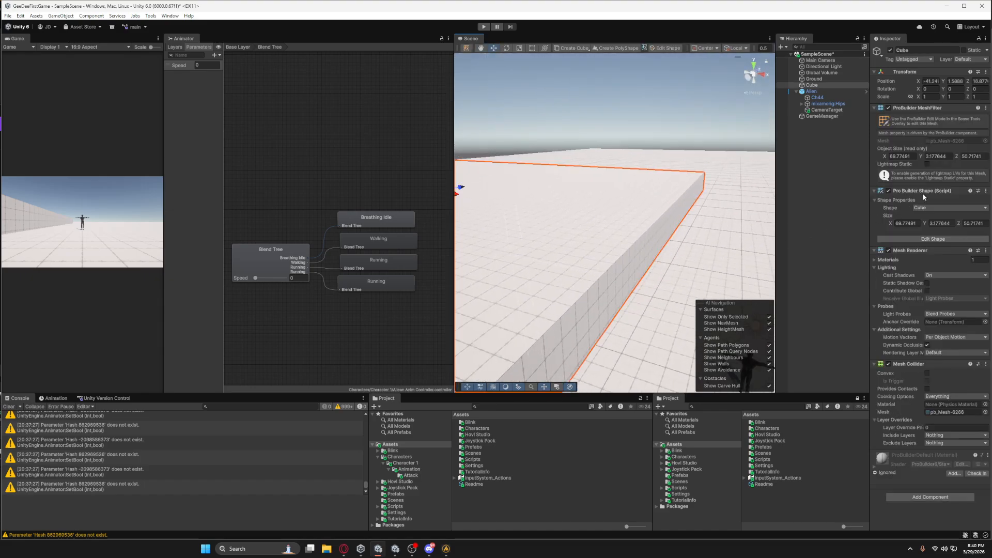
left_click(966, 60)
left_click(935, 113)
Assign Main Camera as the Third Person Camera reference in GameManager's Character Swap Controller
left_click(820, 60)
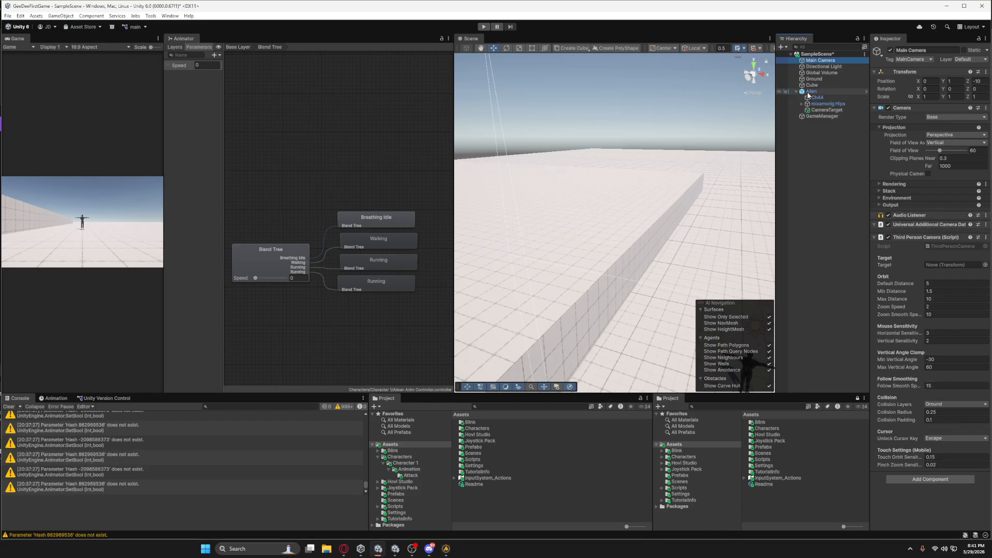
left_click(822, 116)
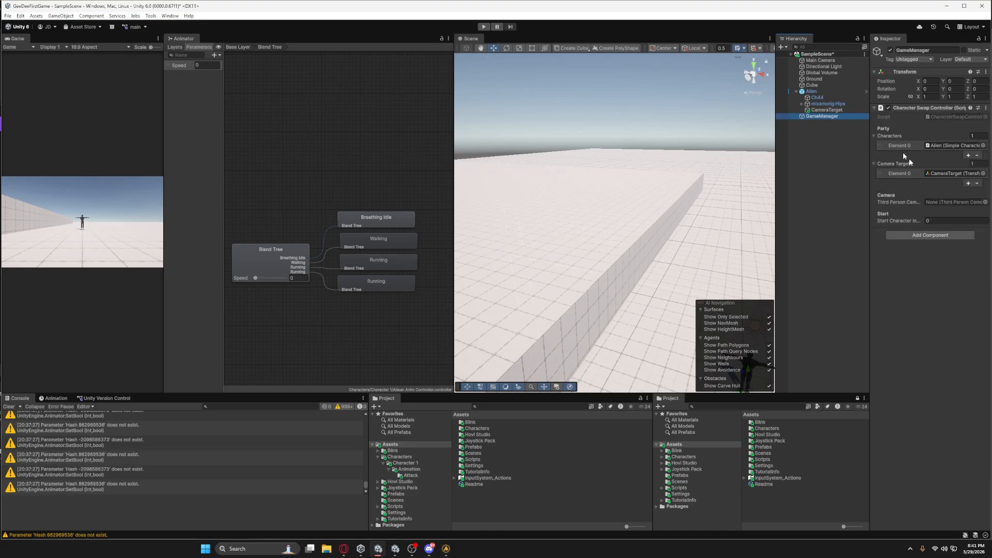
left_click_drag(819, 62, 956, 208)
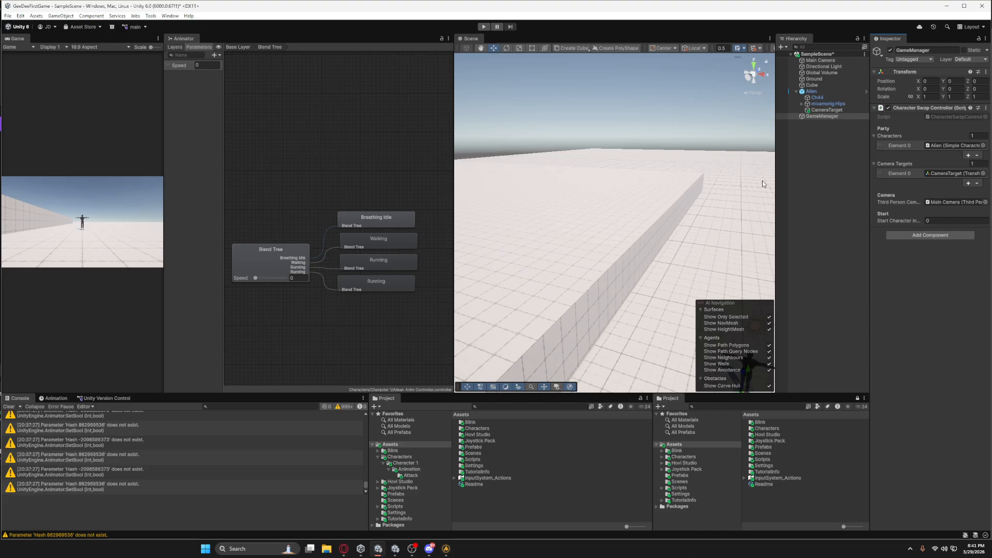
Create an empty root object named GameInputManager and reset its transform to the origin
right_click(838, 132)
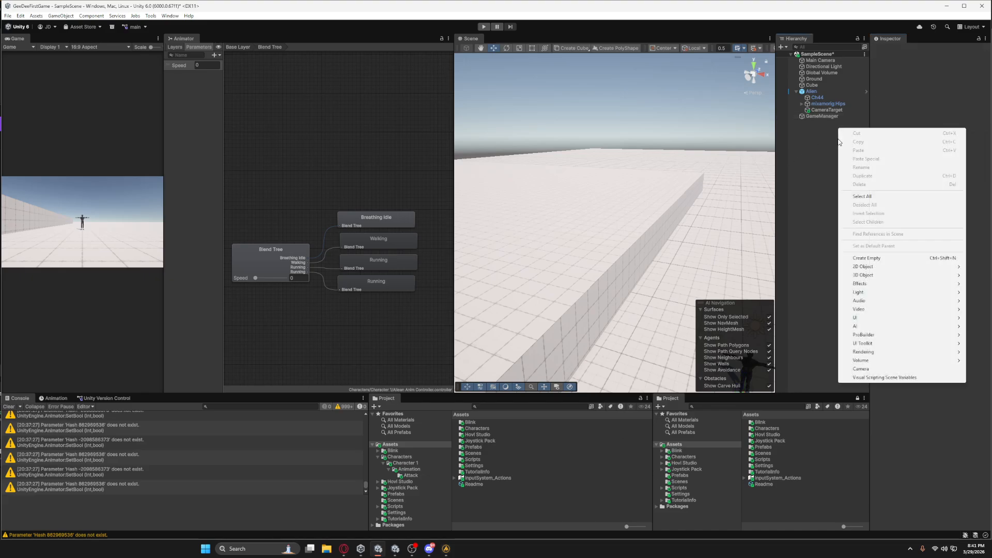
left_click(877, 259)
type("Game")
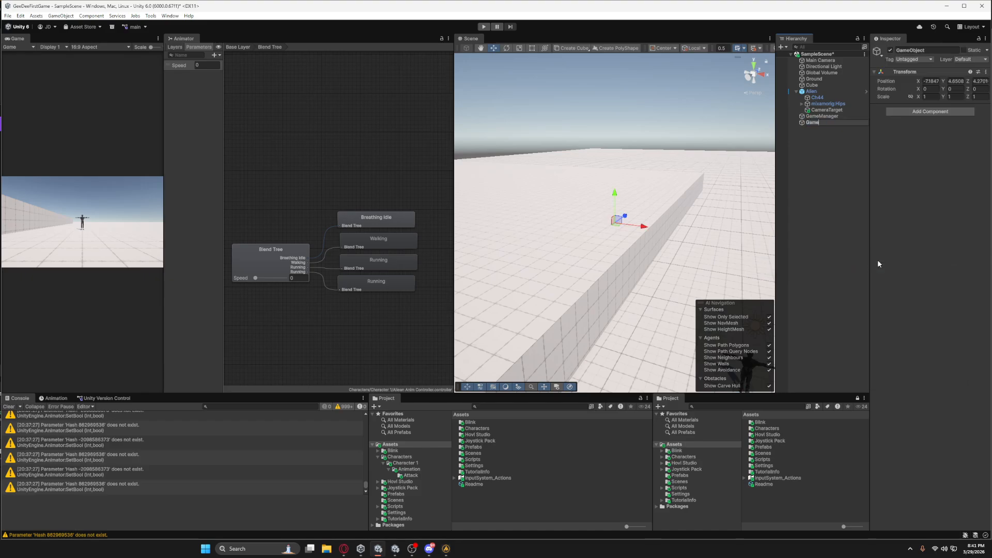
type("InputManager")
key("Return")
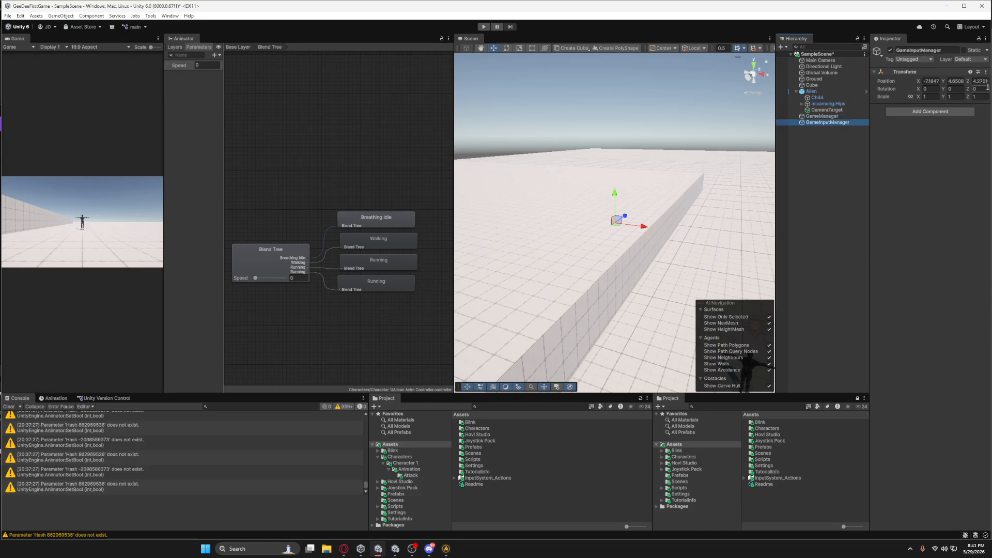
right_click(956, 72)
left_click(924, 80)
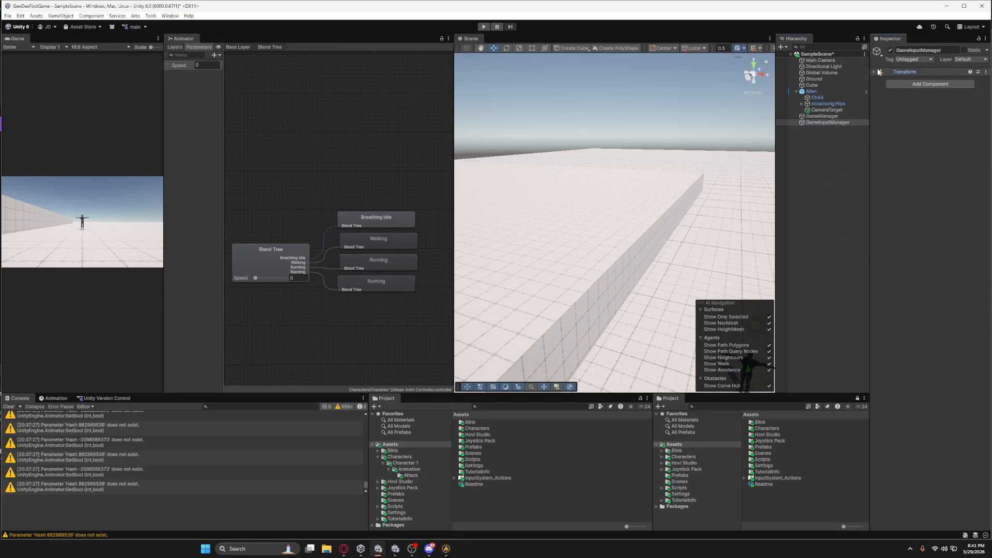
left_click(876, 72)
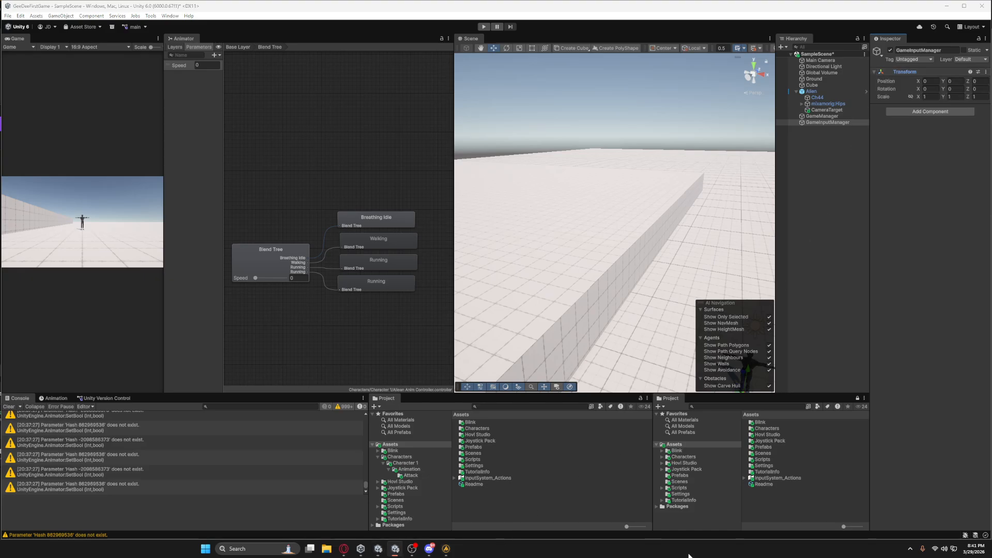
Add the Player Input component and the Game Input Manager script to GameInputManager
left_click(911, 112)
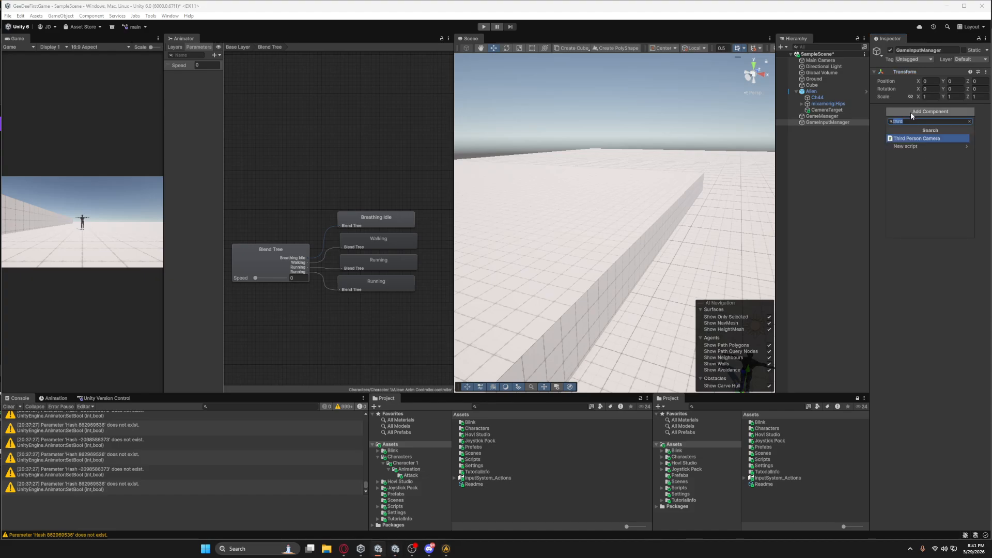
type("player input")
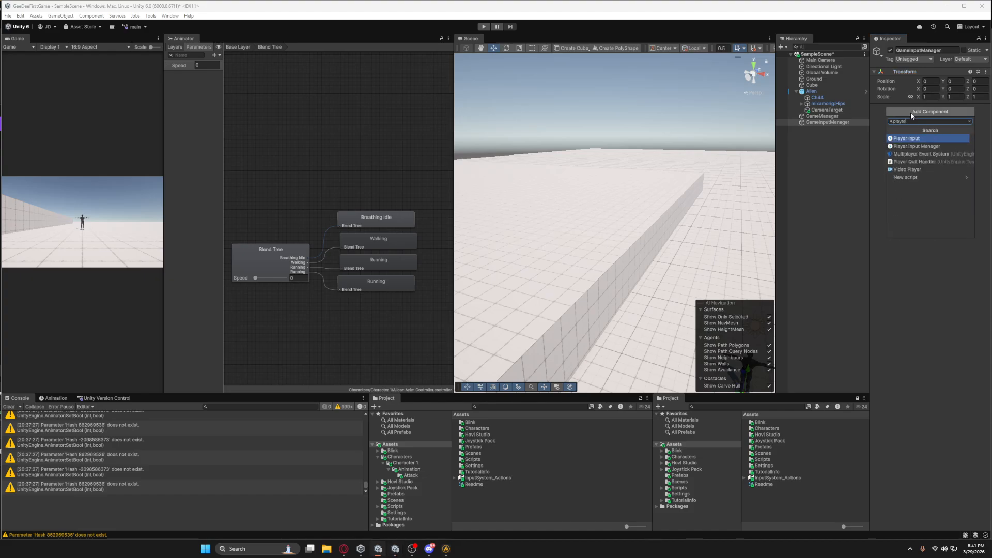
key("Return")
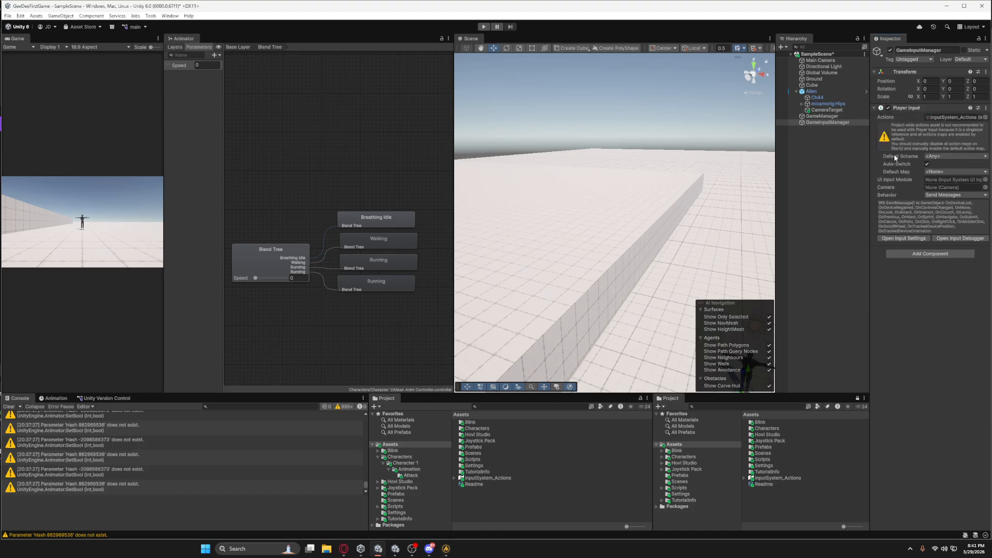
left_click(937, 256)
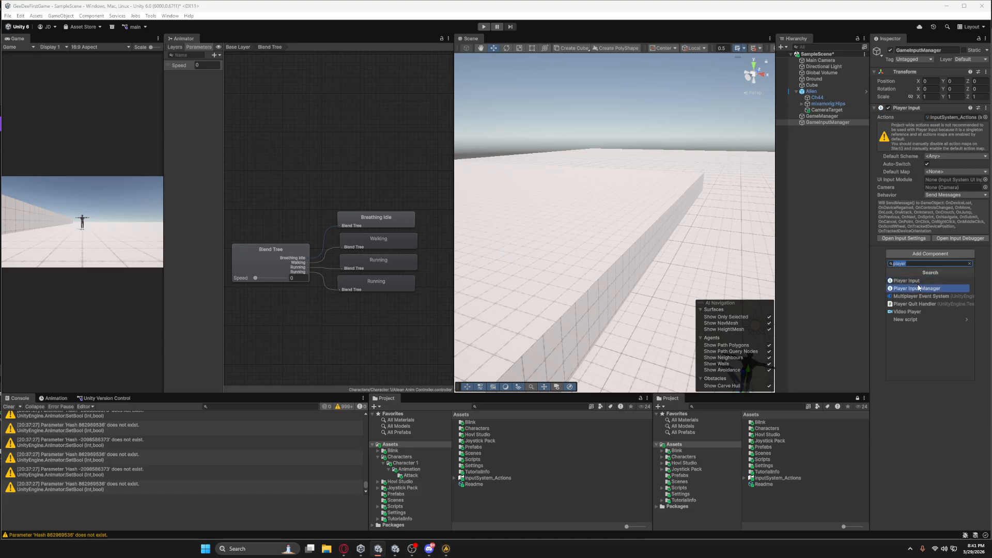
type("Game")
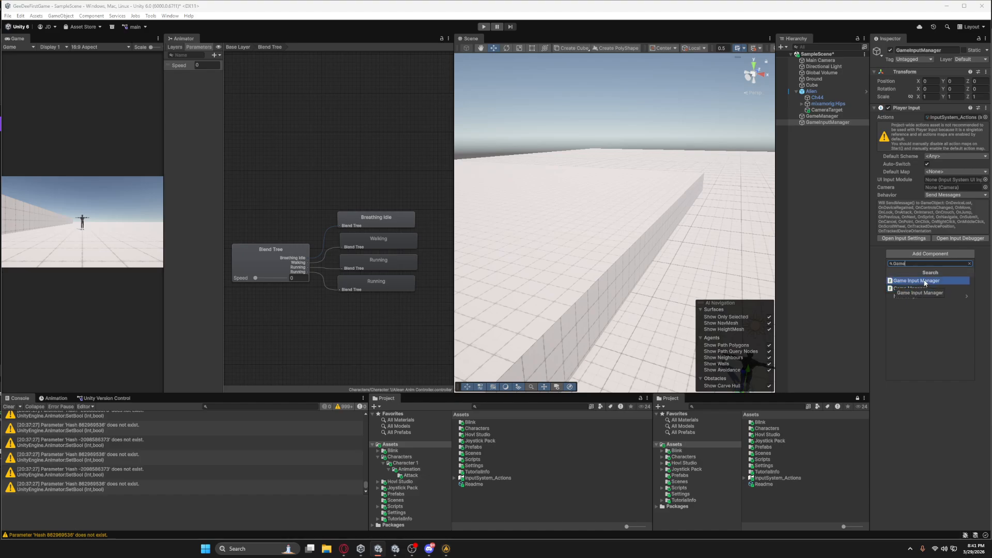
left_click(917, 281)
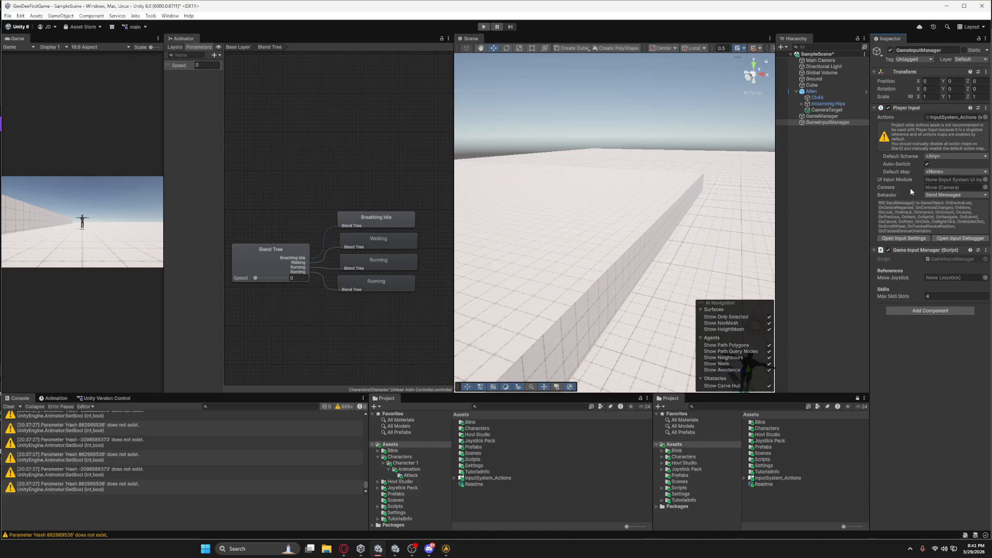
Review the Player project settings for the Windows build, checking Active Input Handling in the Configuration section
left_click(812, 92)
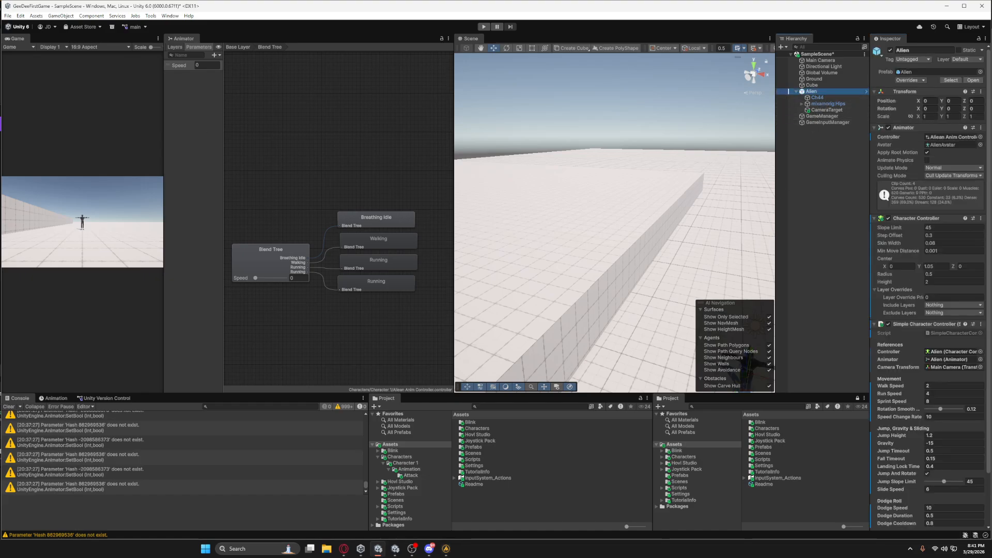
left_click(10, 16)
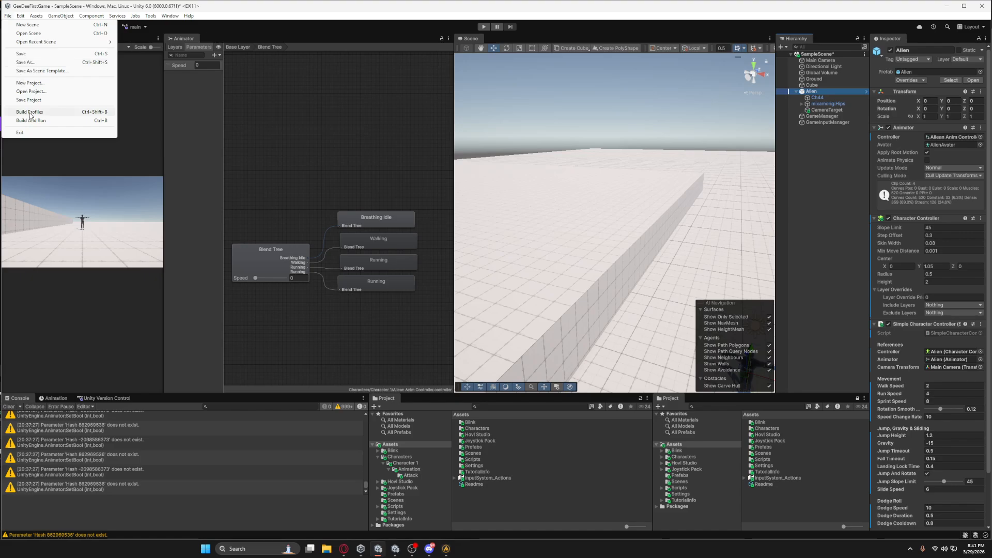
left_click(30, 112)
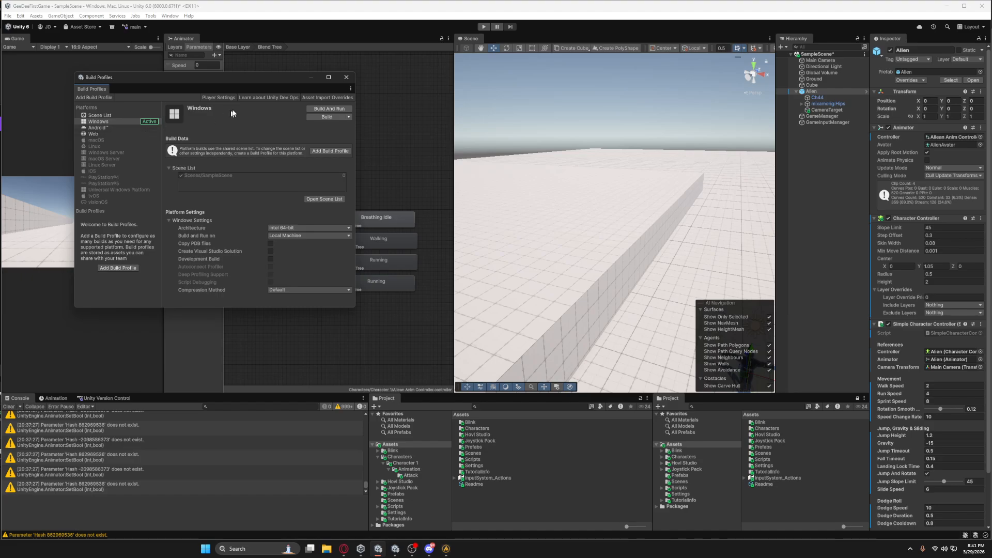
left_click(218, 97)
scroll(438, 373, "down", 3)
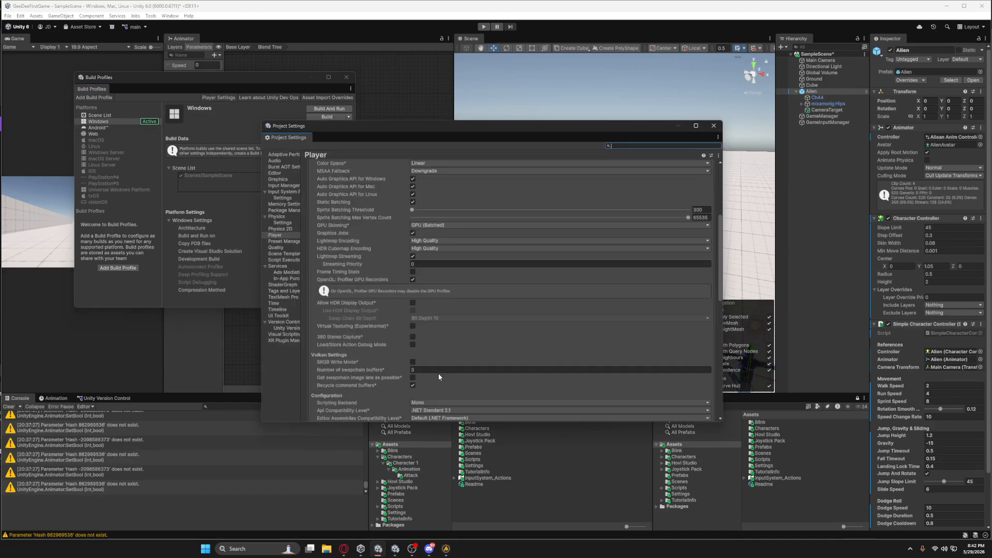
scroll(434, 358, "up", 3)
scroll(380, 342, "down", 20)
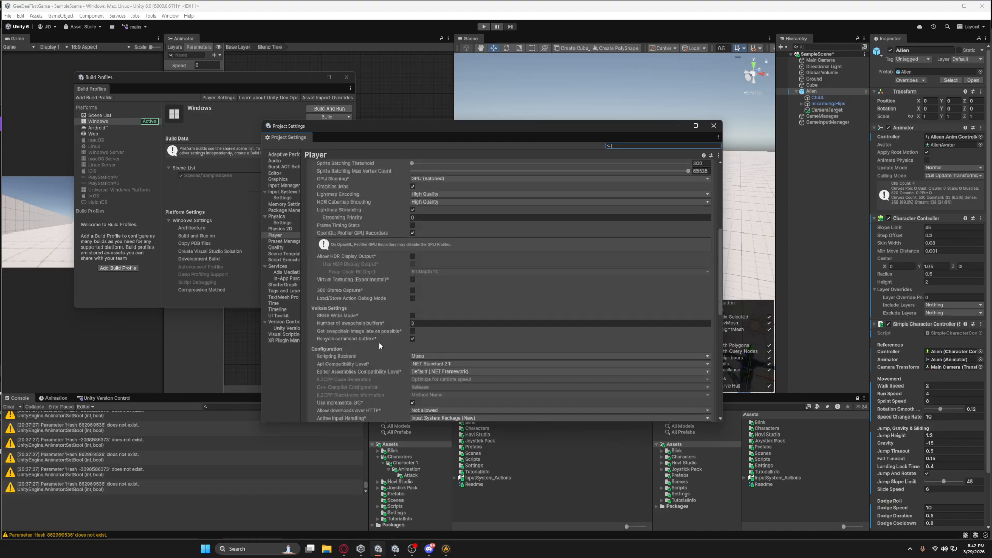
scroll(437, 284, "up", 1)
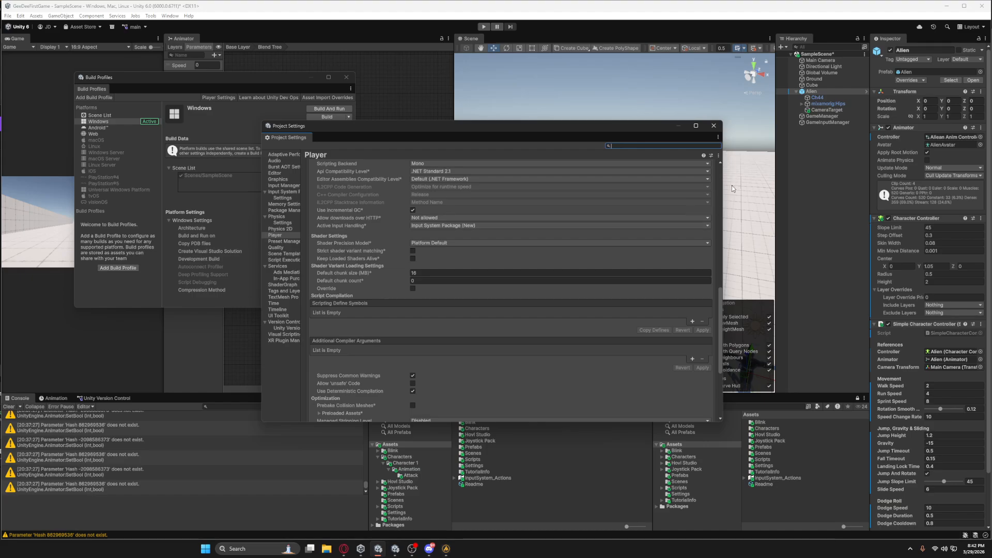
left_click(714, 125)
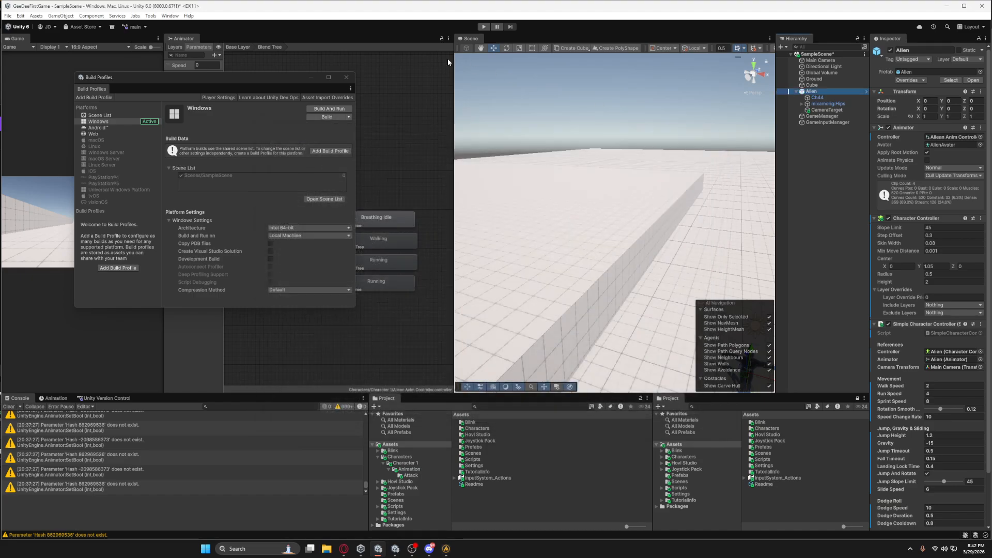
left_click(345, 77)
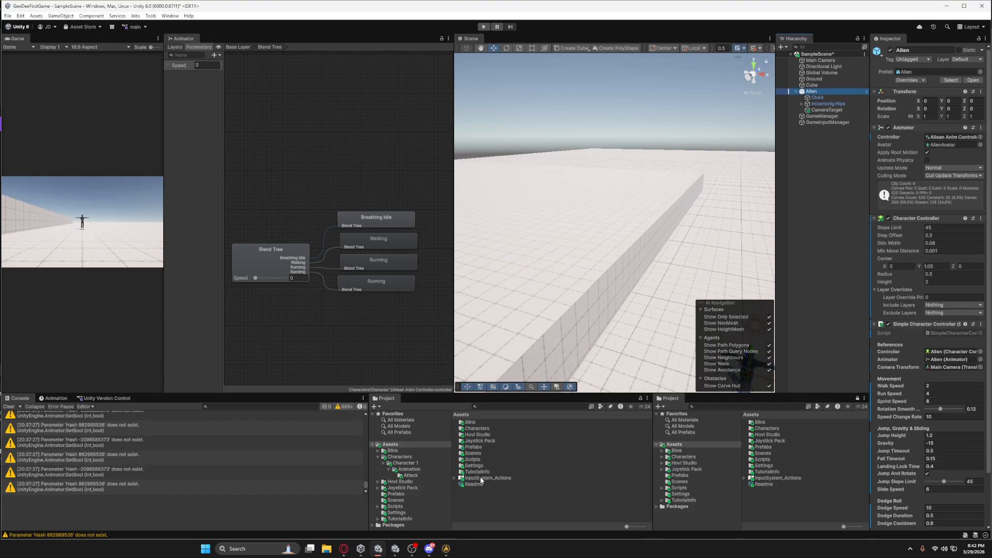
Examine the Move action in the Player map of the InputSystem_Actions asset and close the editor
left_click(456, 478)
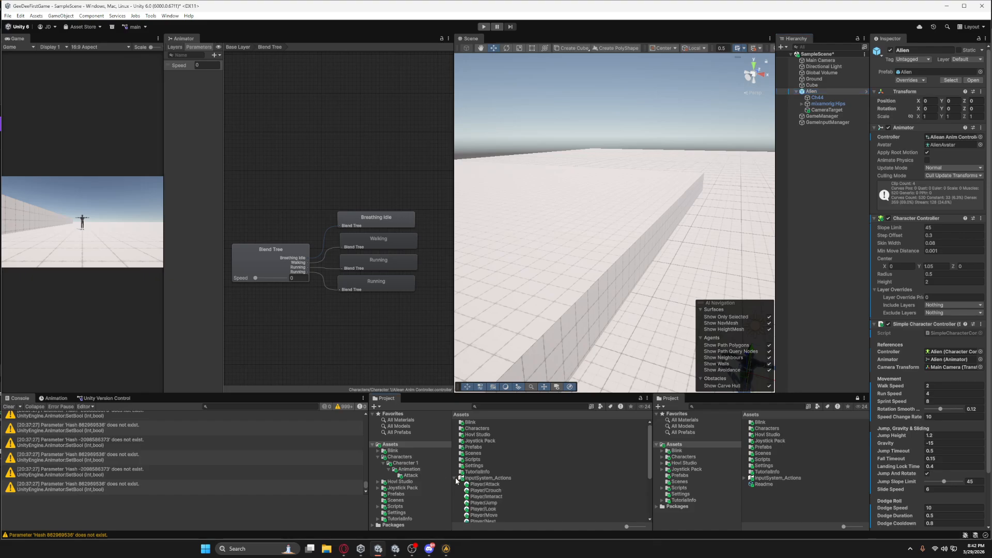
left_click(456, 478)
double_click(484, 478)
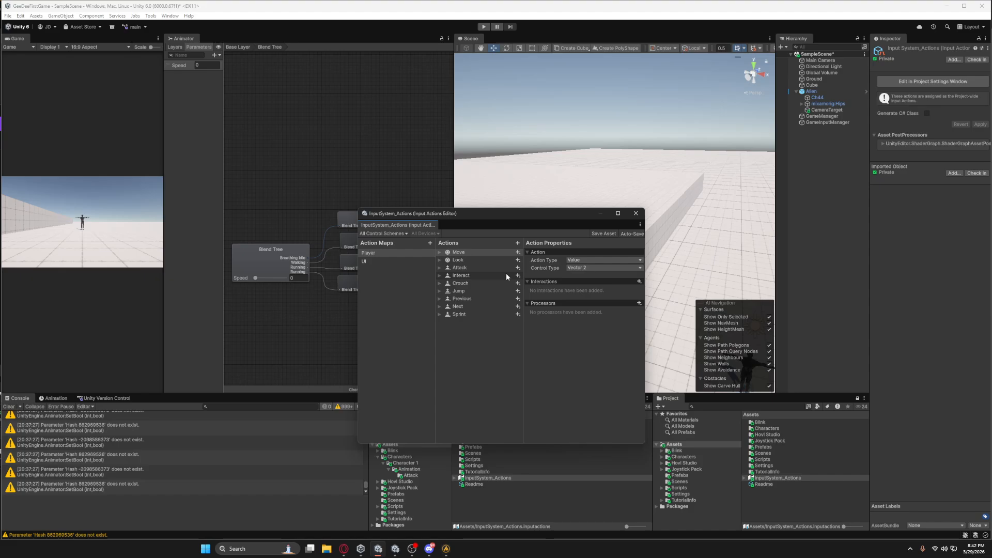
left_click(455, 254)
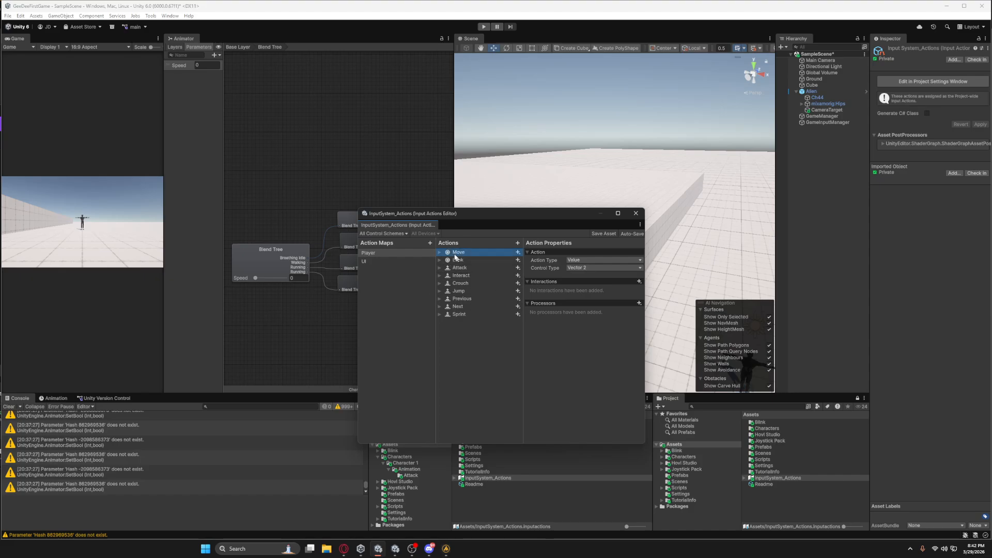
left_click(635, 213)
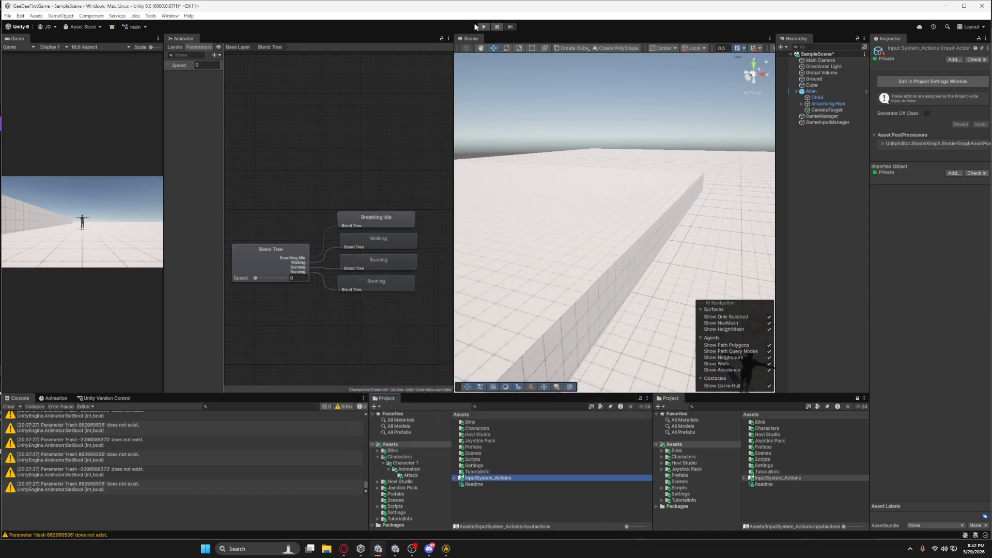
Play-test the scene by walking and sprinting the Alien around, and stop play mode
left_click(484, 27)
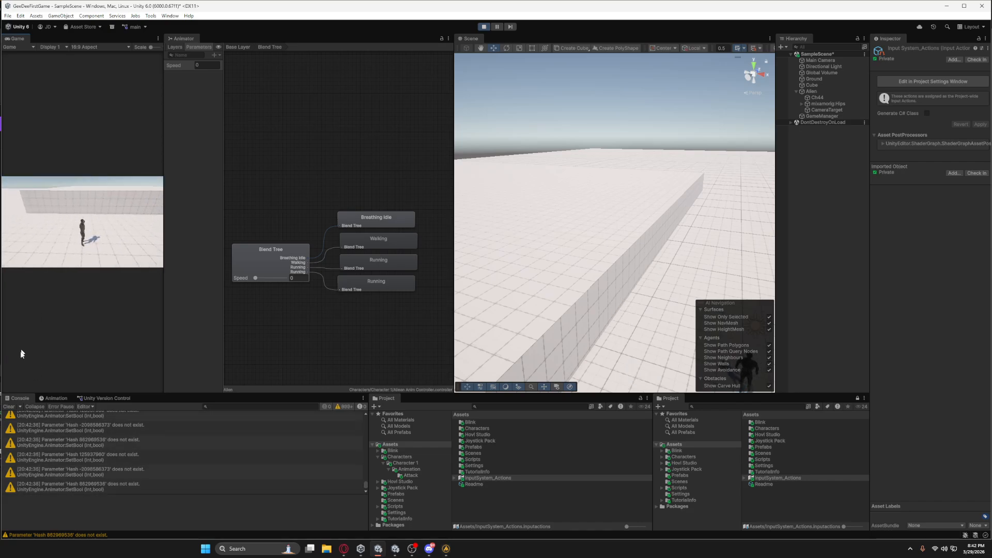
left_click(104, 224)
key("w")
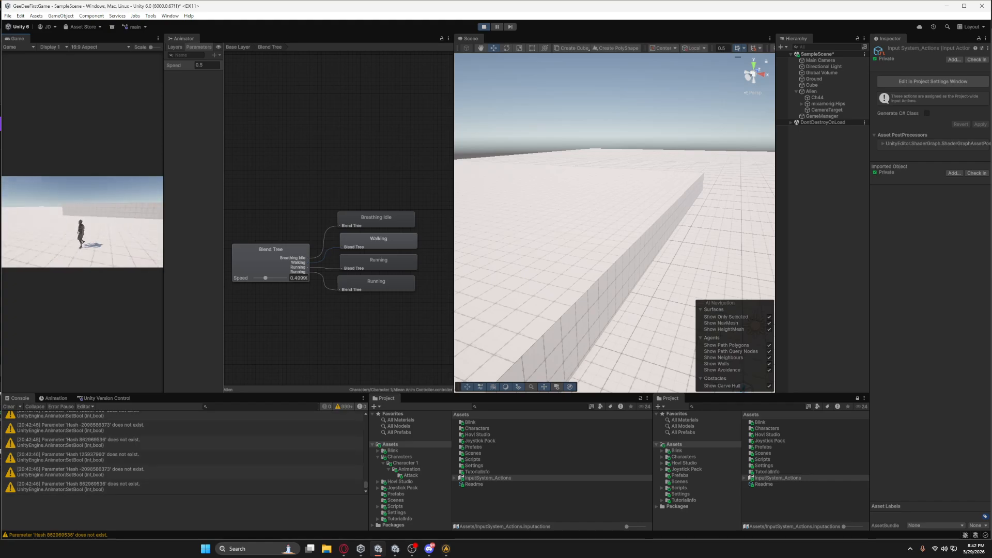
key("shift")
key("shift")
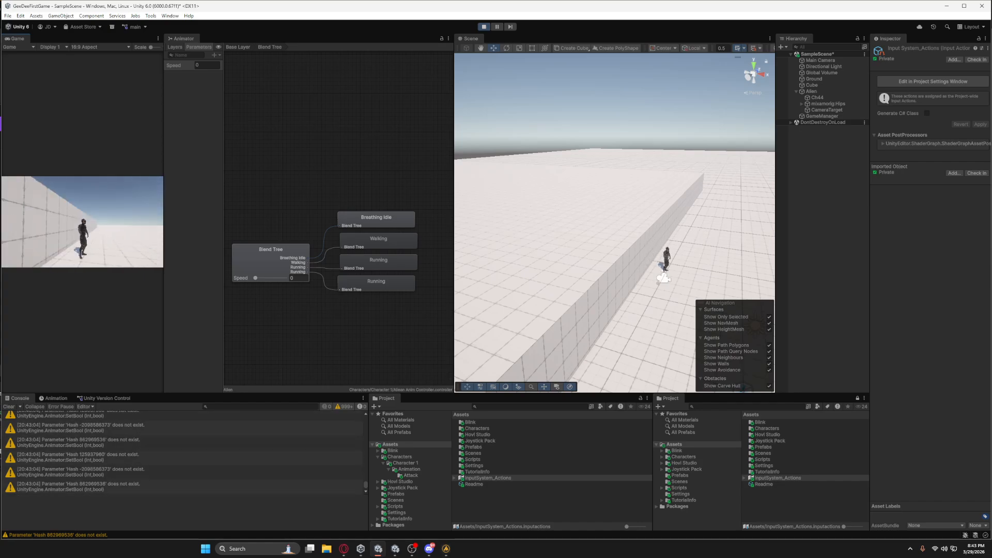
left_click(484, 27)
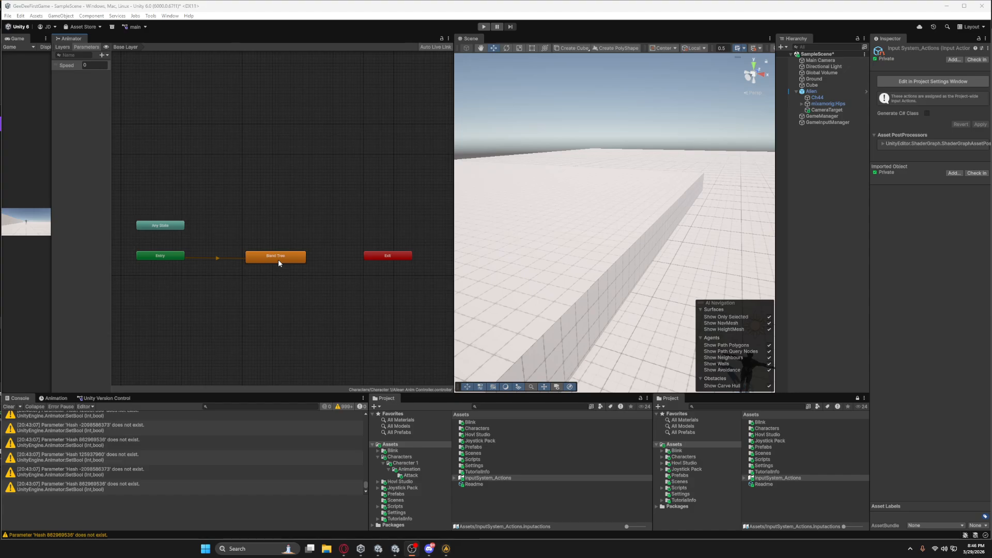
Check the Alien's Blend Tree motions and rename the Blend Tree state on the Base Layer to Locomotion
left_click(813, 92)
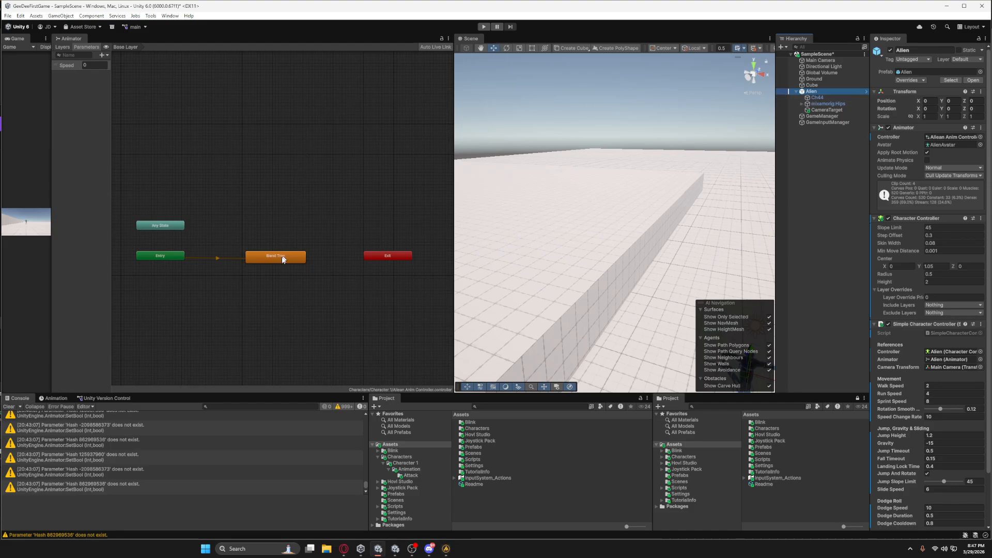
left_click(281, 258)
double_click(279, 258)
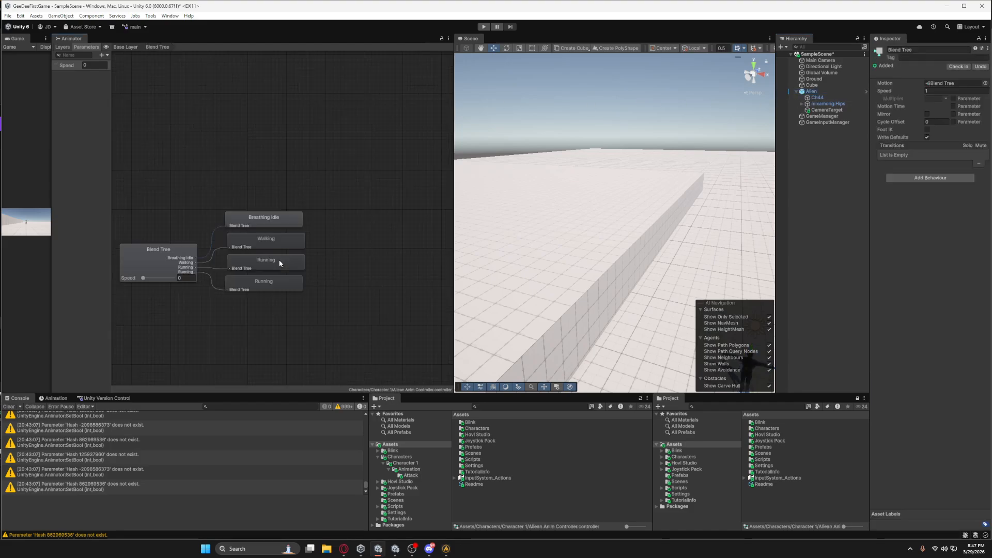
left_click(153, 256)
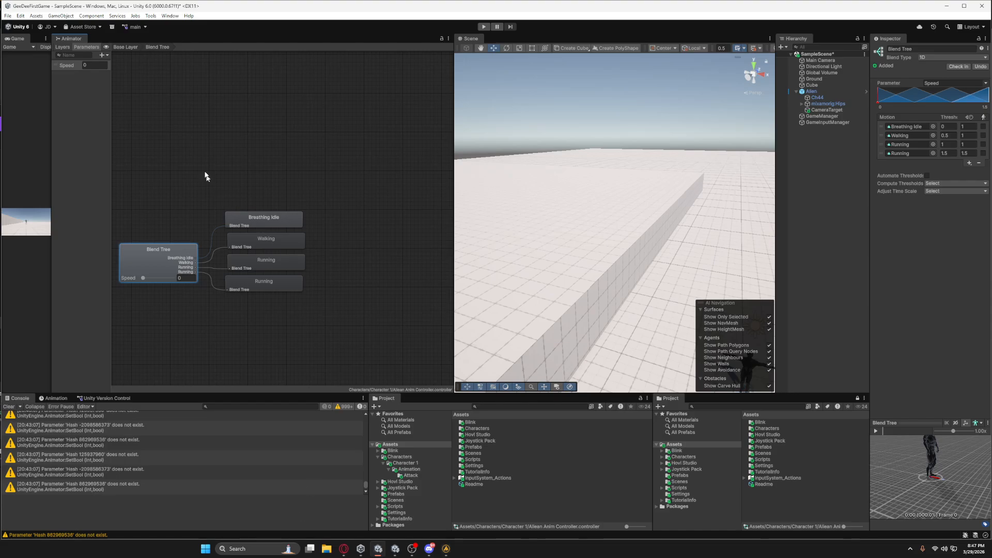
left_click(124, 47)
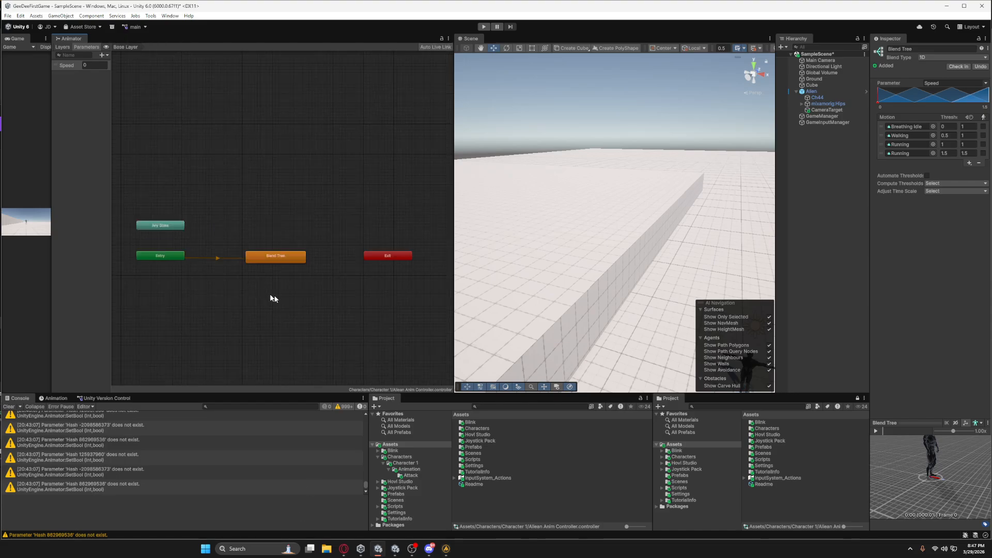
left_click(280, 255)
left_click(925, 49)
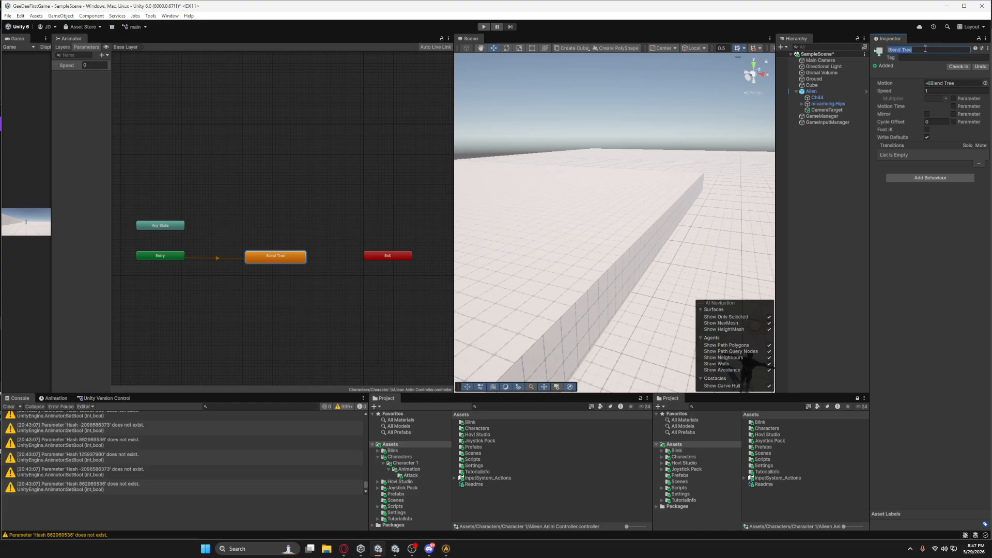
type("Locomotion")
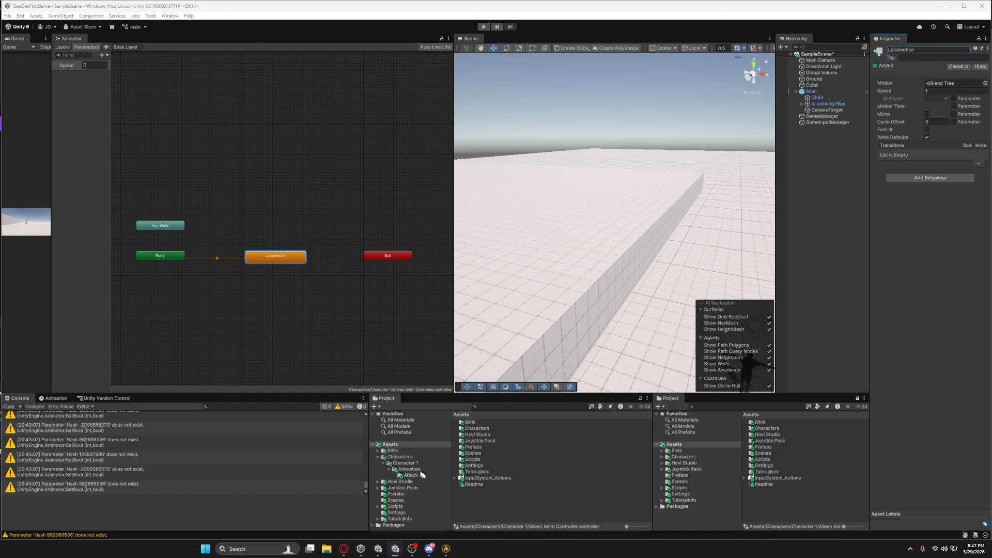
Add the Jump clip from Character 1's Animation folder as a state below Entry in the Animator
left_click(397, 464)
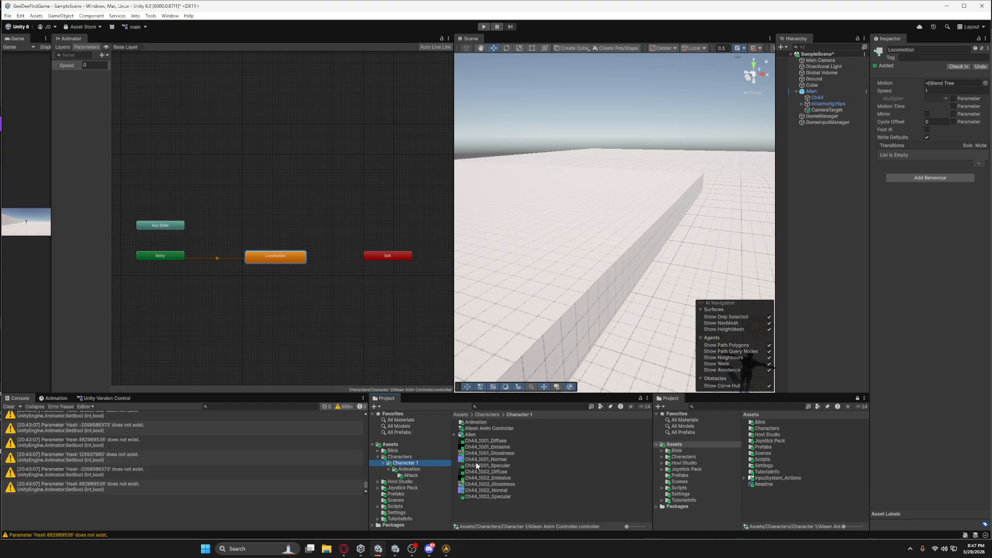
double_click(473, 423)
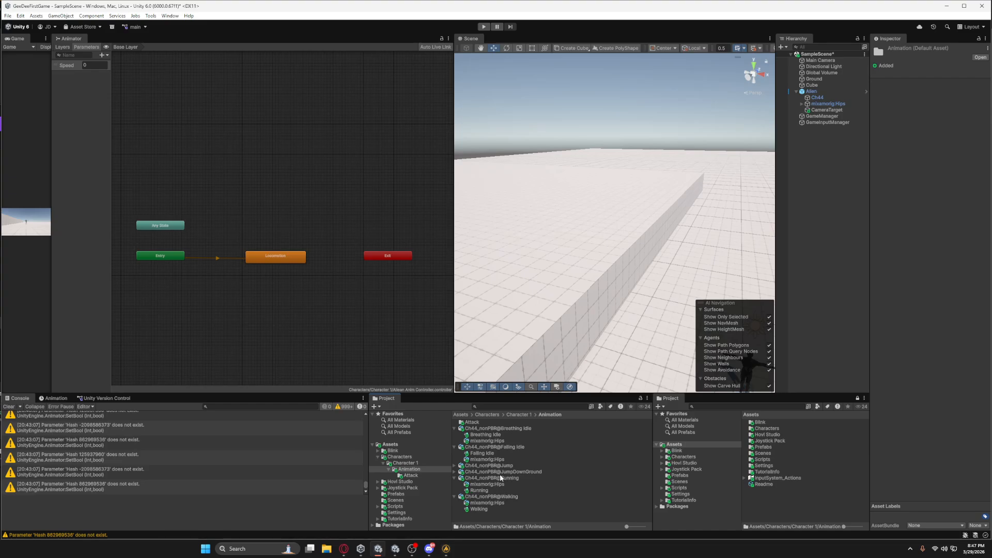
left_click(456, 466)
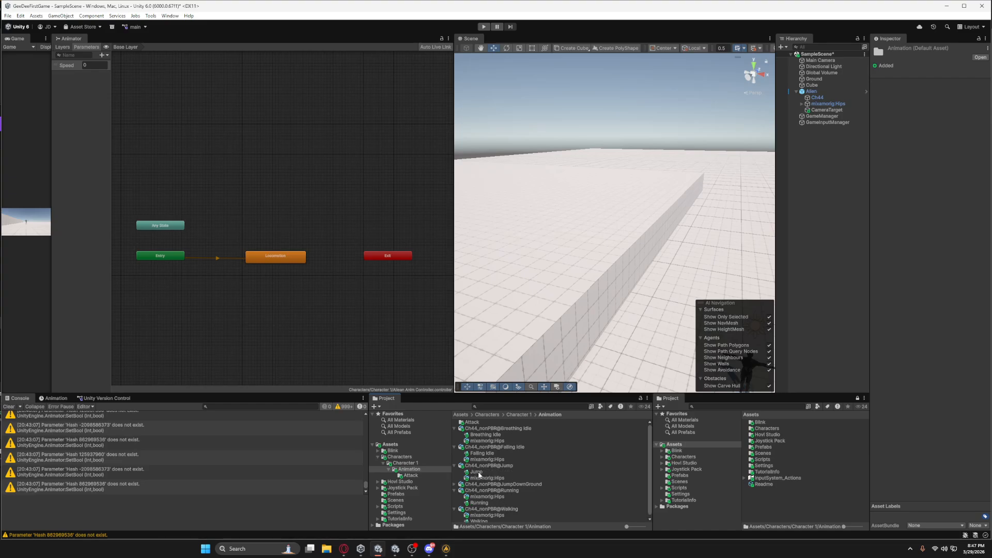
left_click_drag(478, 475, 200, 312)
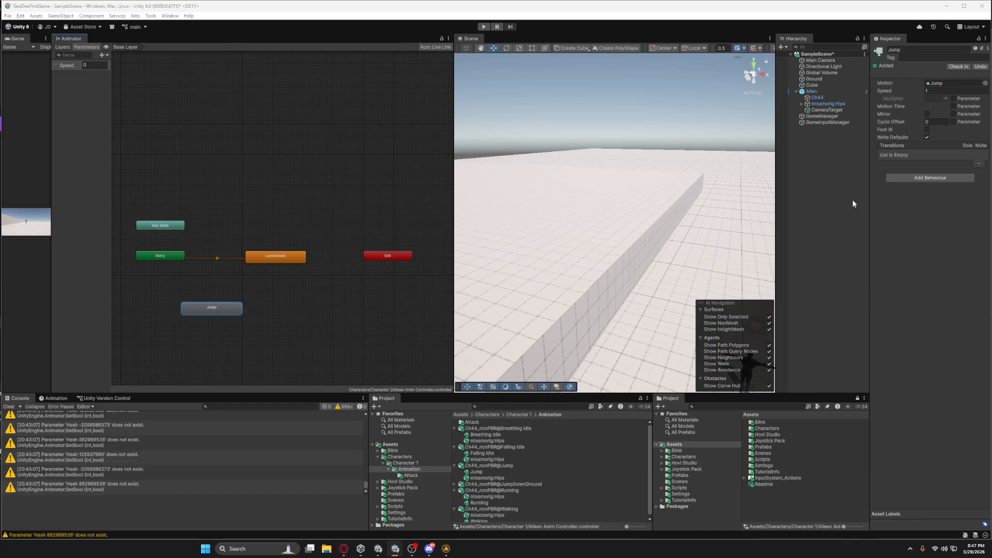
Locate the Jump state's motion clip and play its animation preview
left_click(942, 84)
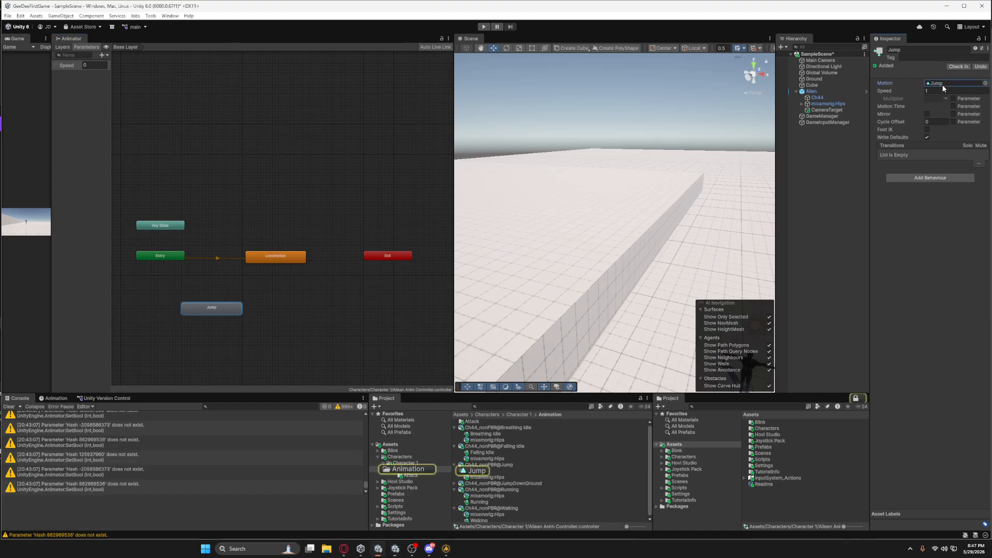
left_click(478, 471)
left_click(876, 431)
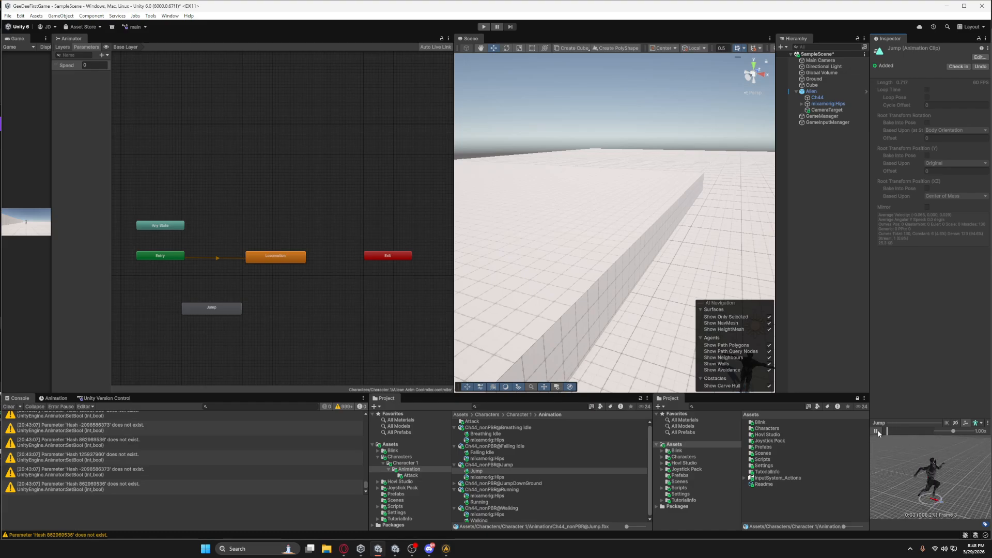
left_click(877, 432)
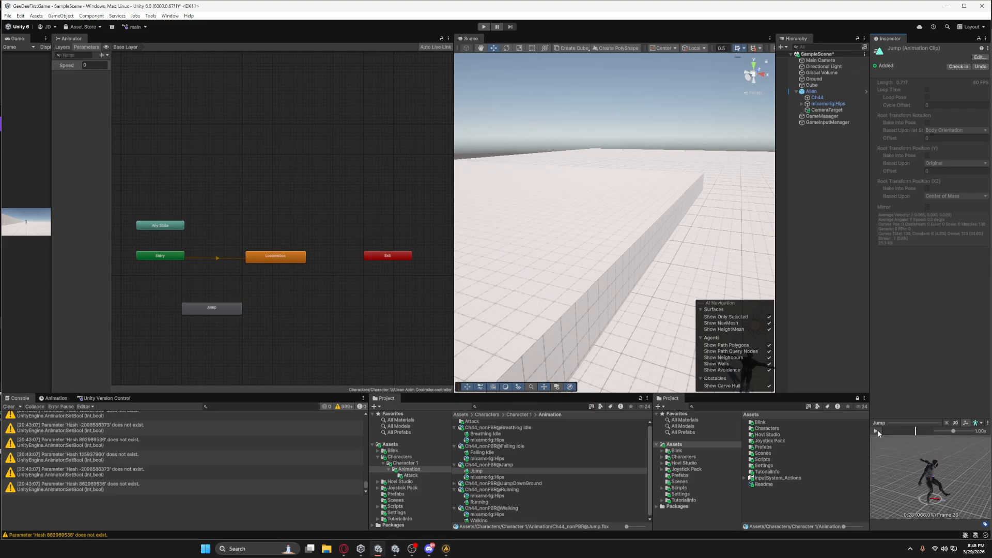
left_click(876, 430)
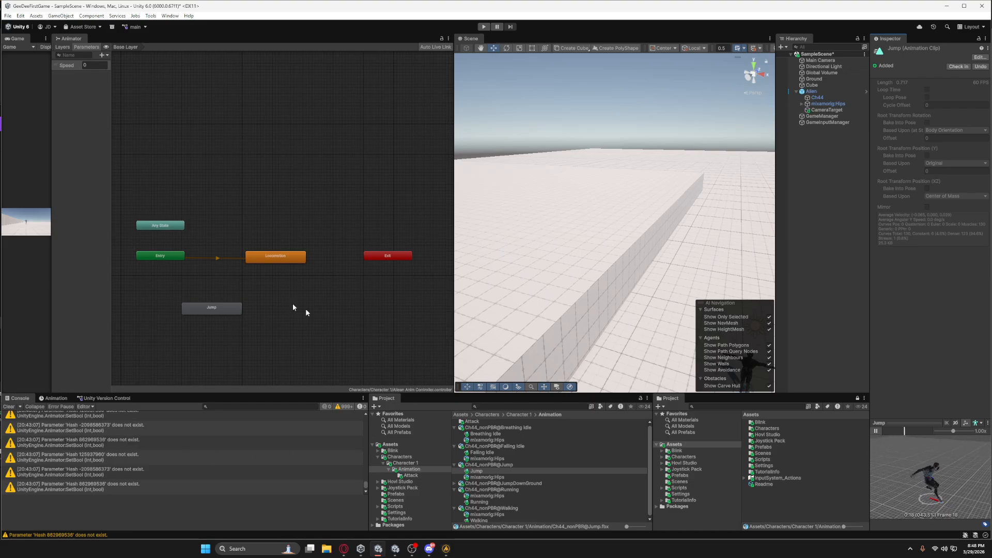
Make a transition from the Locomotion state to the Jump state
left_click(220, 310)
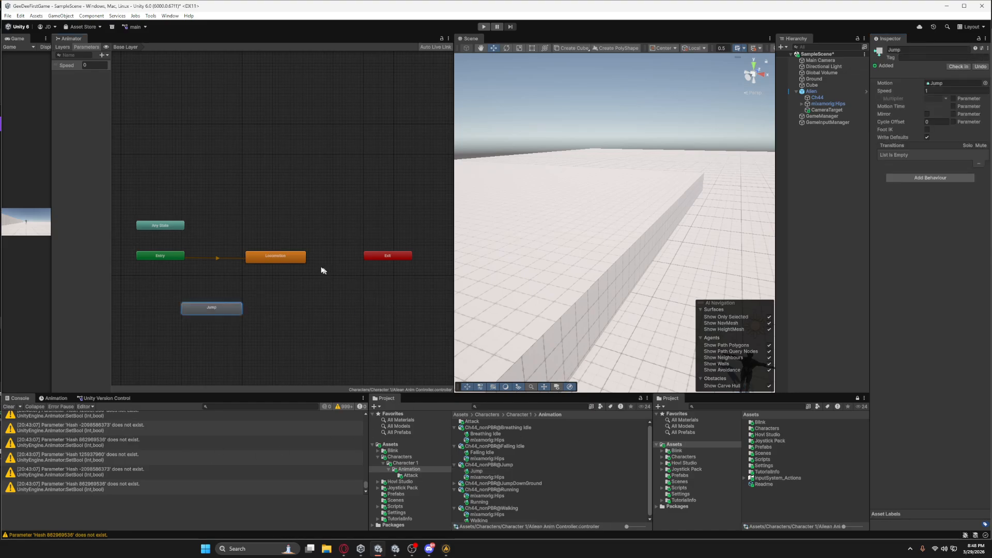
right_click(269, 259)
left_click(290, 266)
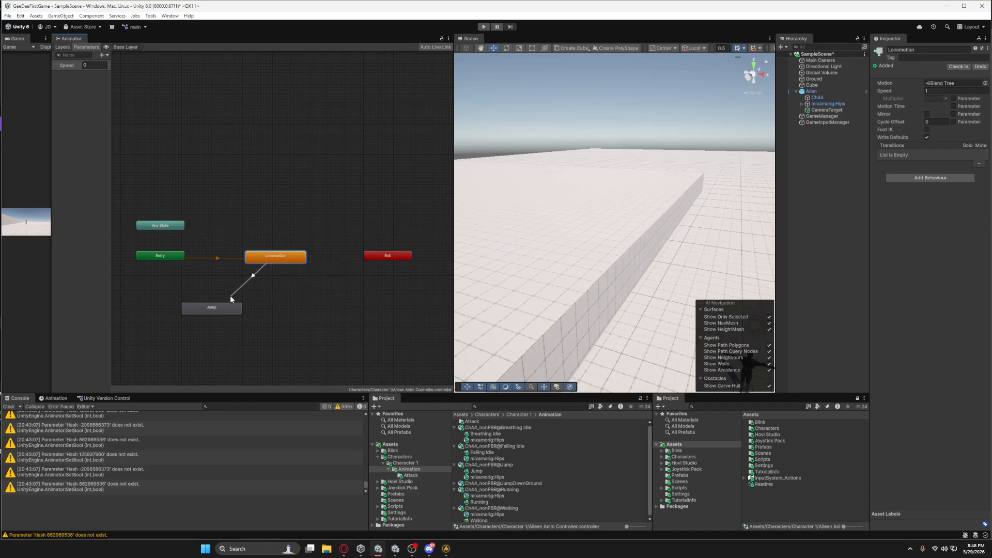
left_click(213, 309)
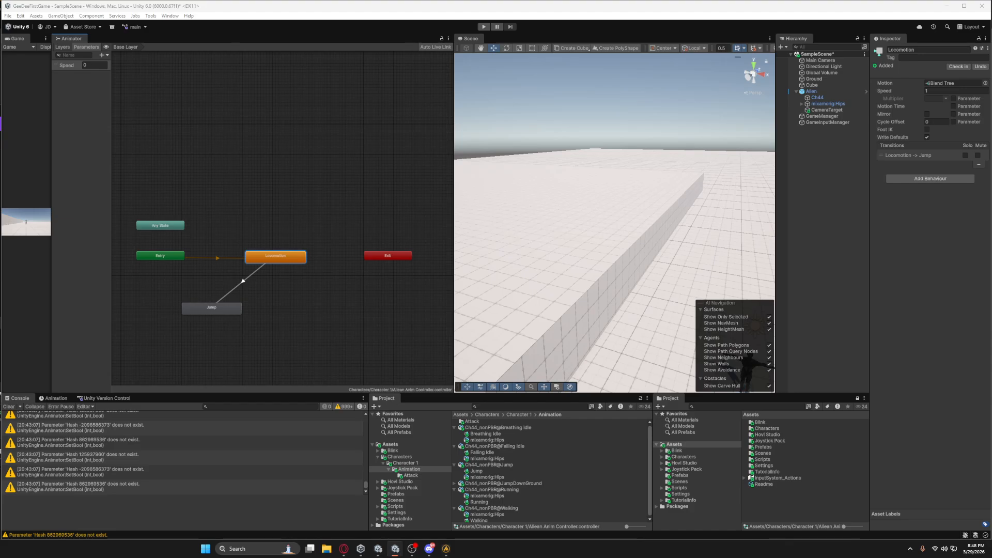
Add a Bool animator parameter named Jump
left_click(103, 55)
left_click(116, 82)
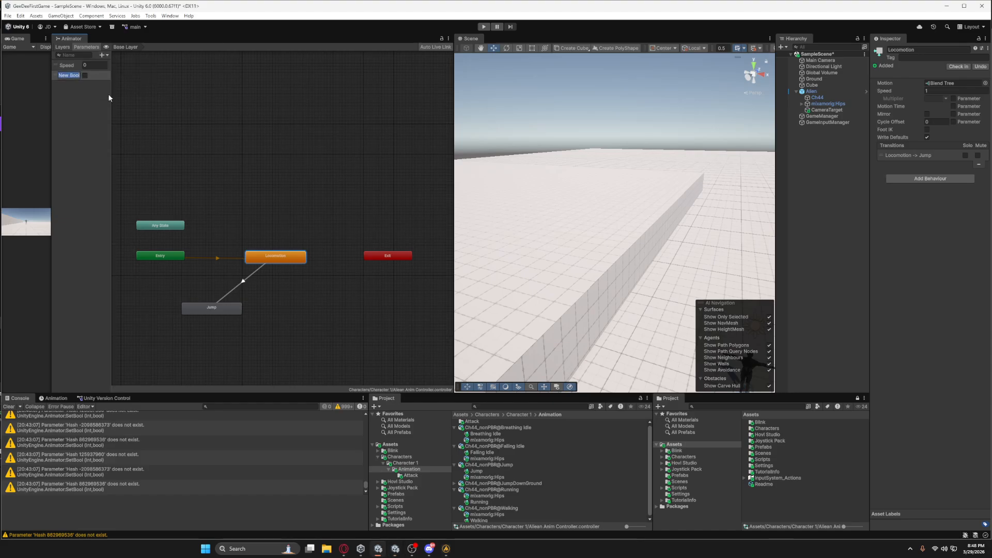
type("Jump")
left_click(88, 92)
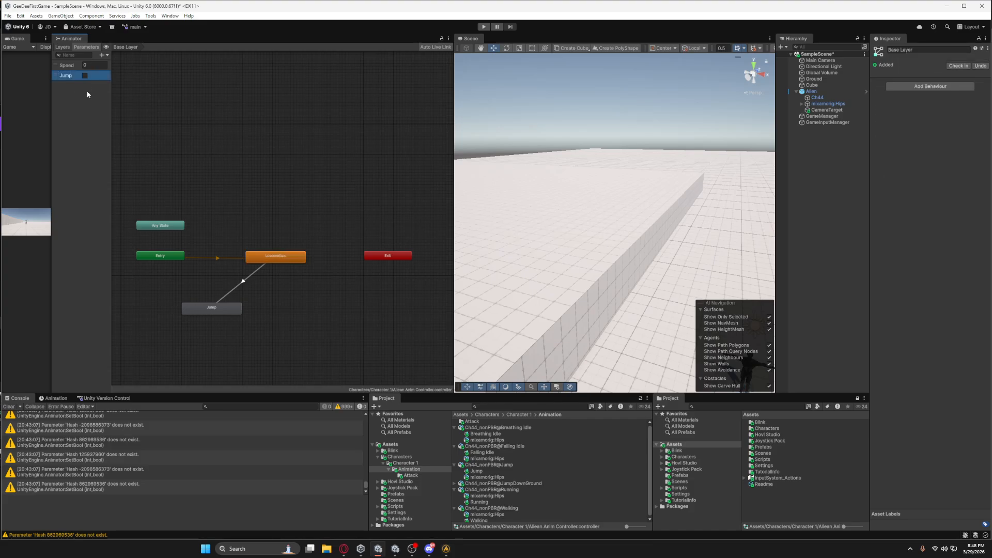
Add a condition on the Jump parameter to the Locomotion to Jump transition
left_click(241, 283)
left_click(970, 243)
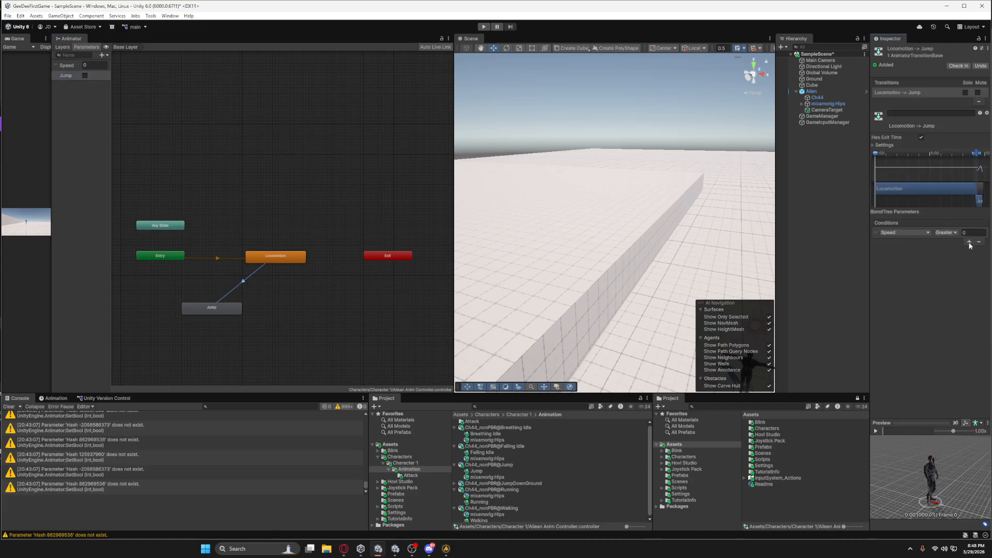
left_click(911, 232)
left_click(905, 265)
Add the Falling Idle clip as a state below Jump and make a transition from Jump to it
left_click_drag(486, 456, 278, 342)
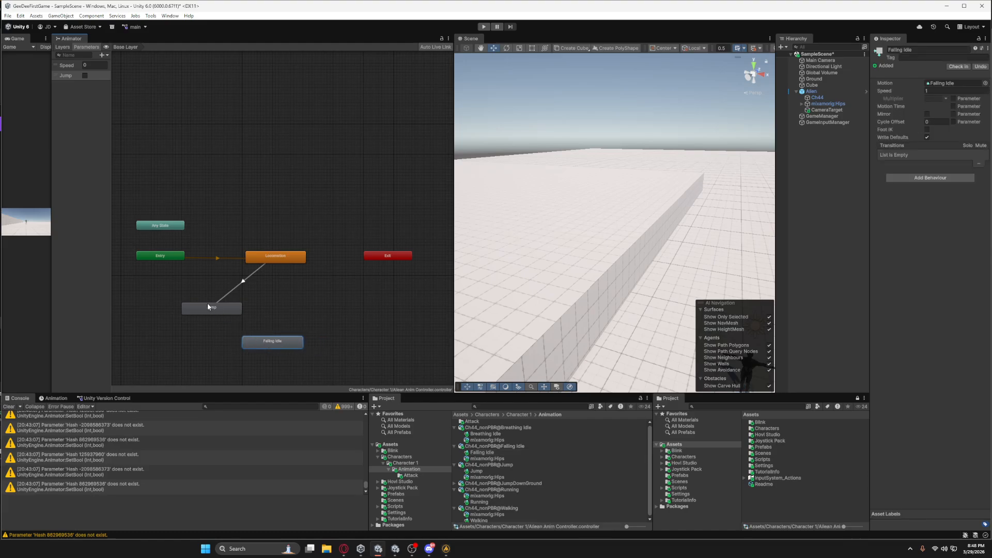
right_click(212, 312)
left_click(242, 314)
left_click(275, 343)
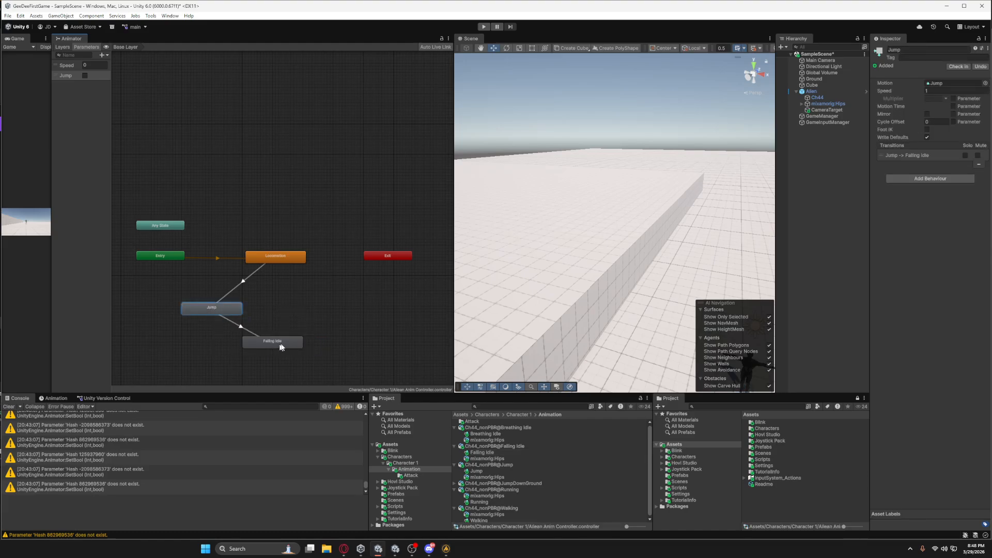
Make a transition from Locomotion to Falling Idle, and select the Falling Idle state
right_click(281, 264)
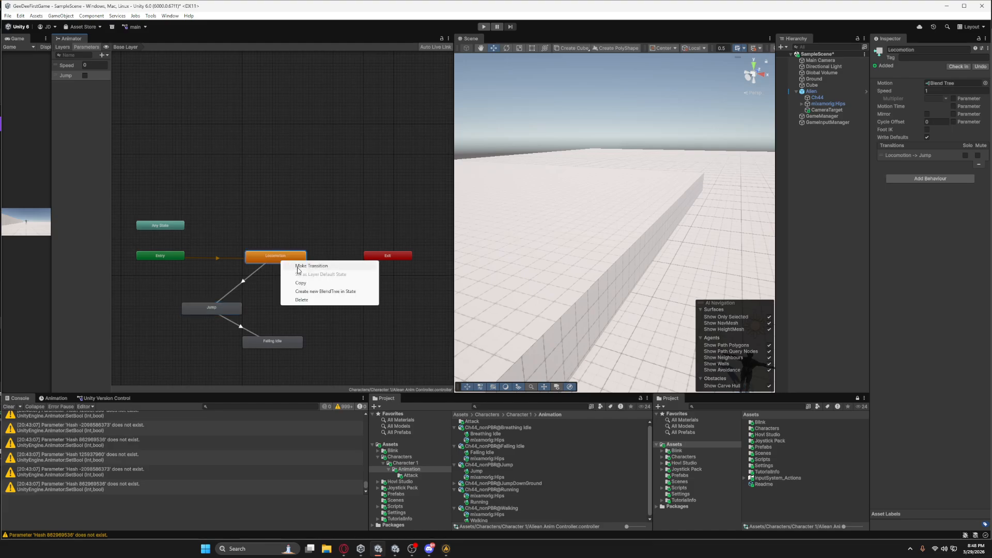
left_click(297, 267)
left_click(278, 346)
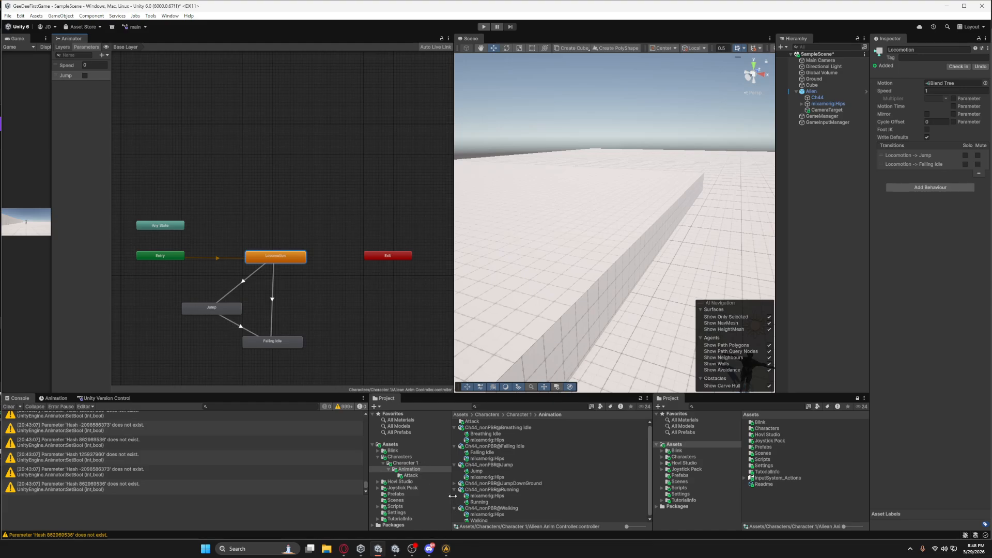
left_click(221, 311)
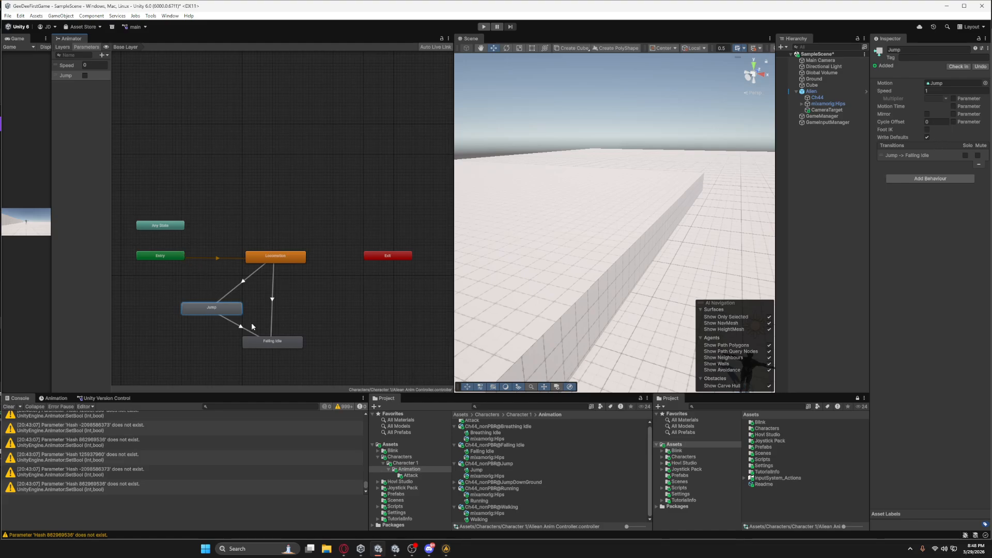
left_click(272, 346)
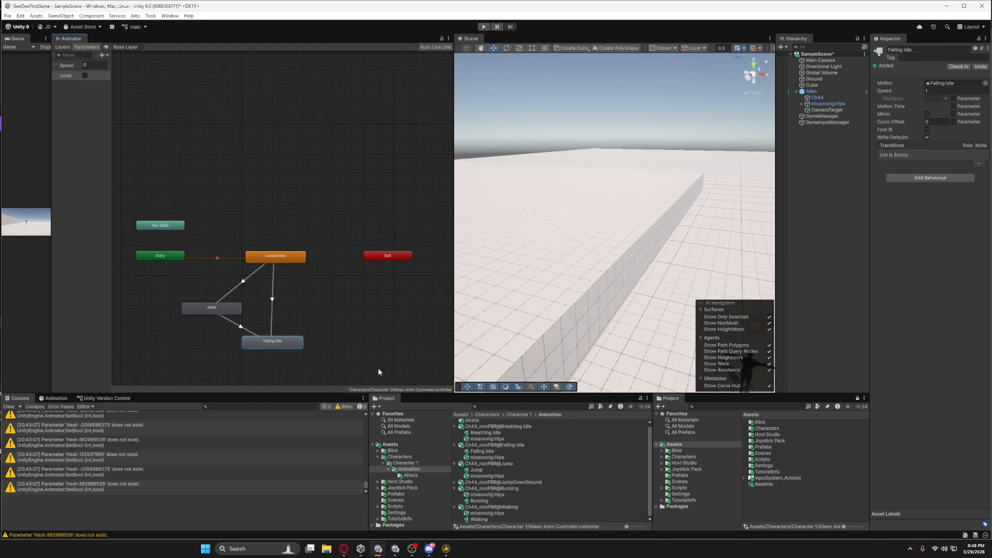
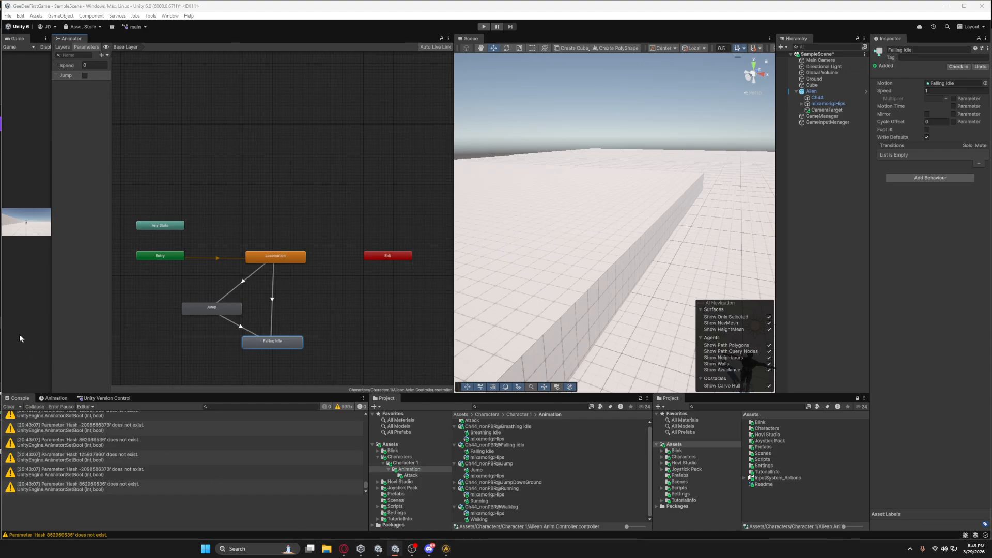
Add a Bool animator parameter named FreeFall, and align the Falling Idle state directly beneath Locomotion
left_click(102, 56)
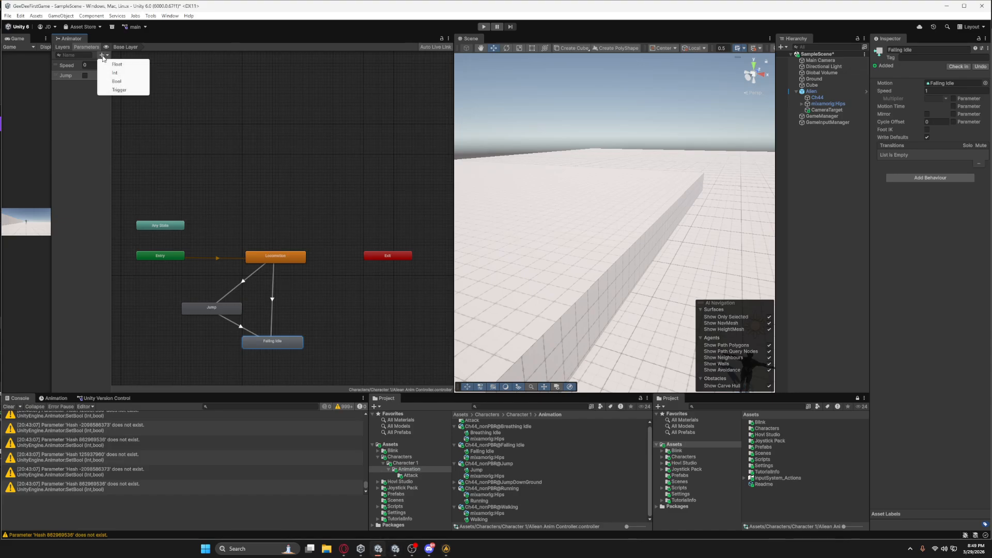
left_click(116, 82)
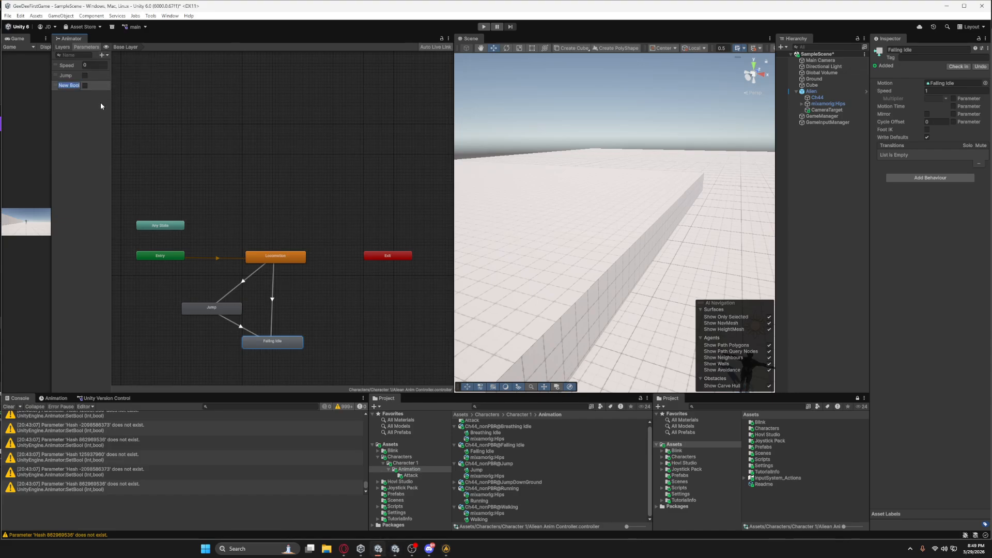
type("FreeFall")
key("Return")
left_click(274, 305)
left_click_drag(282, 345, 285, 345)
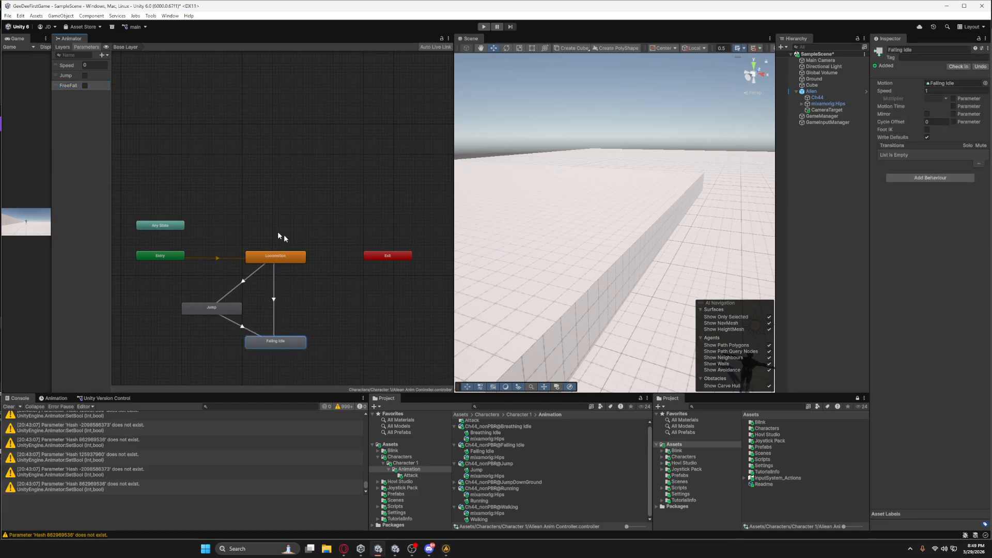
Add a condition requiring FreeFall to be true on the Locomotion to Falling Idle transition
left_click(273, 288)
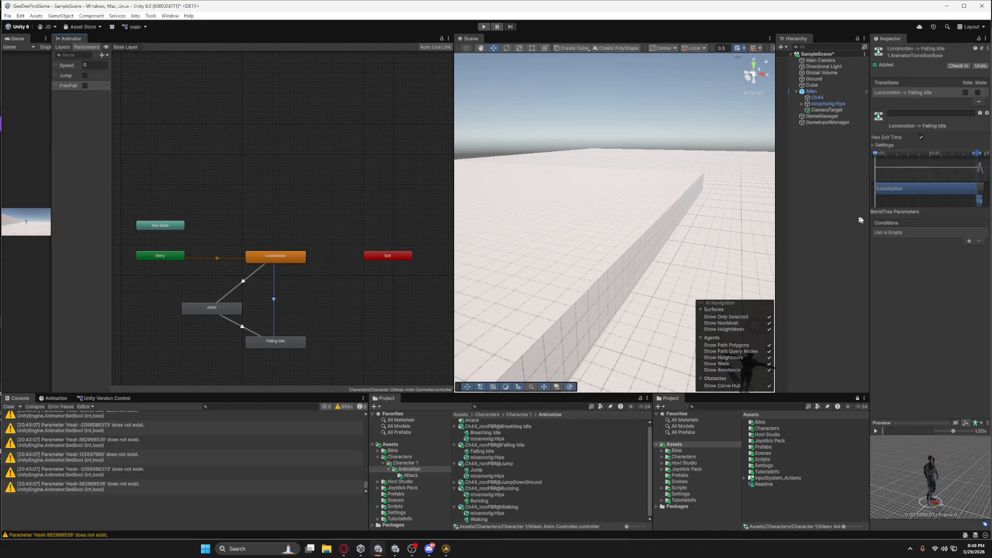
left_click(969, 242)
left_click(928, 233)
left_click(895, 268)
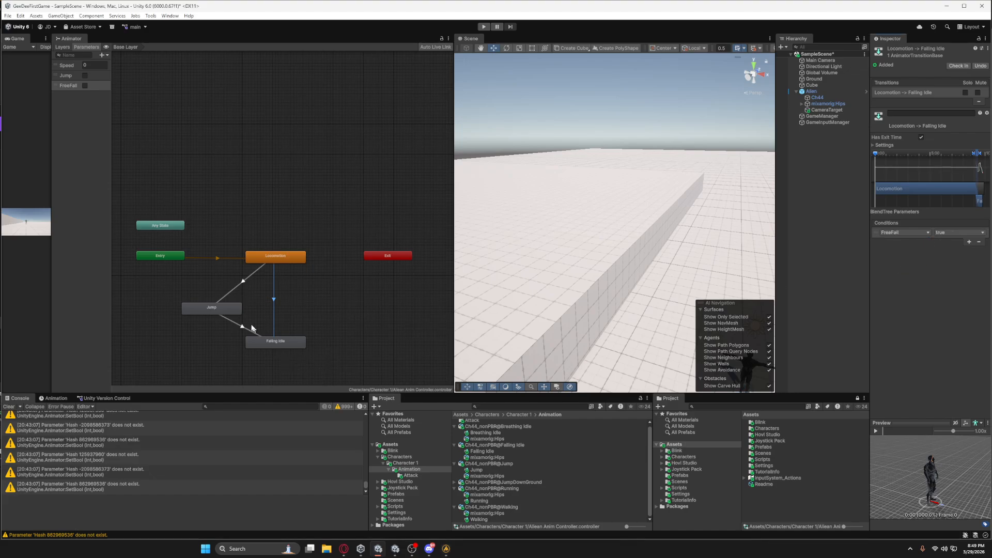
Duplicate the Ch44_nonPBR@Jump animation file and try to rename the copy as Ch44_nonPBR@JumpDownGround
left_click(490, 464)
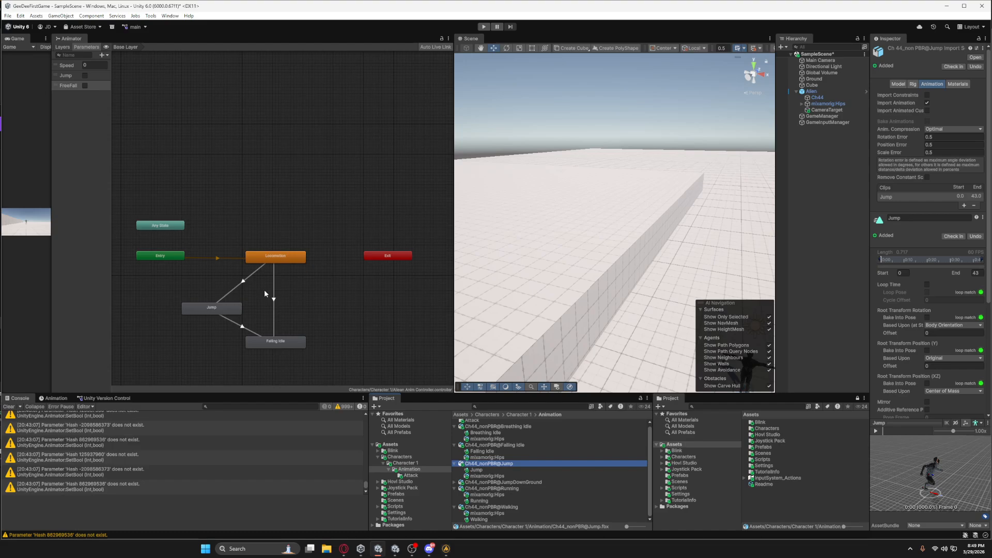
key("ctrl+d")
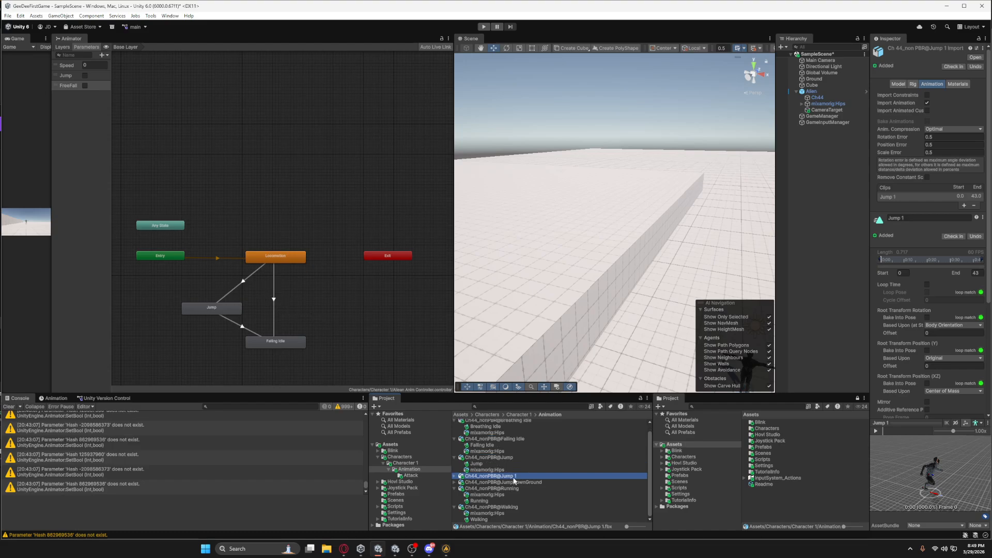
right_click(512, 477)
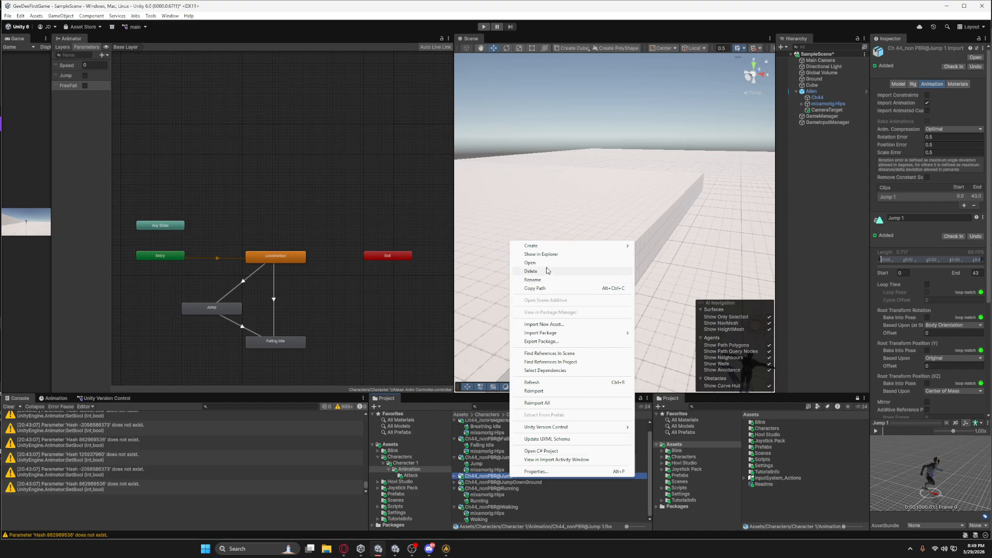
left_click(540, 280)
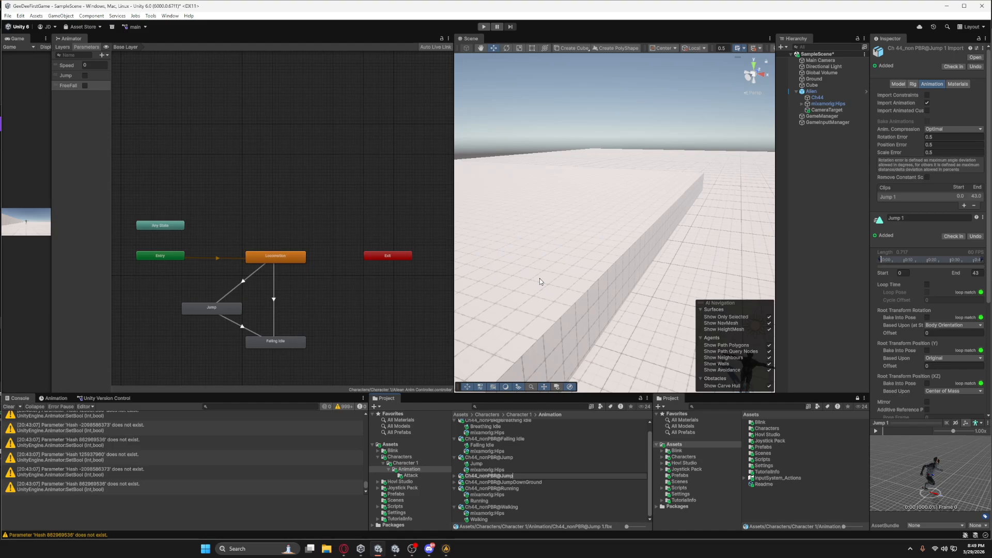
type("DownGround")
key("Return")
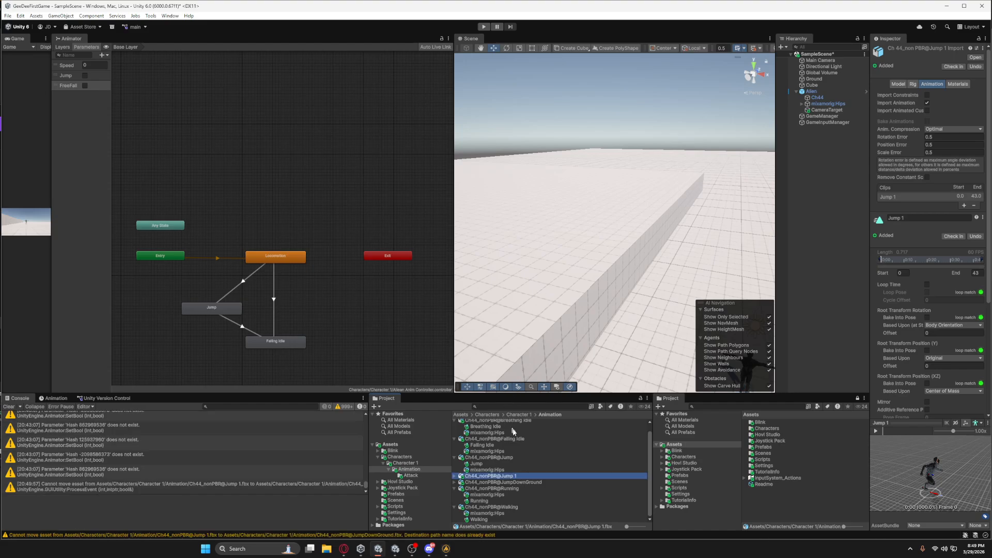
Expand the Ch44_nonPBR@JumpDownGround asset to reach its animation clip
left_click(539, 482)
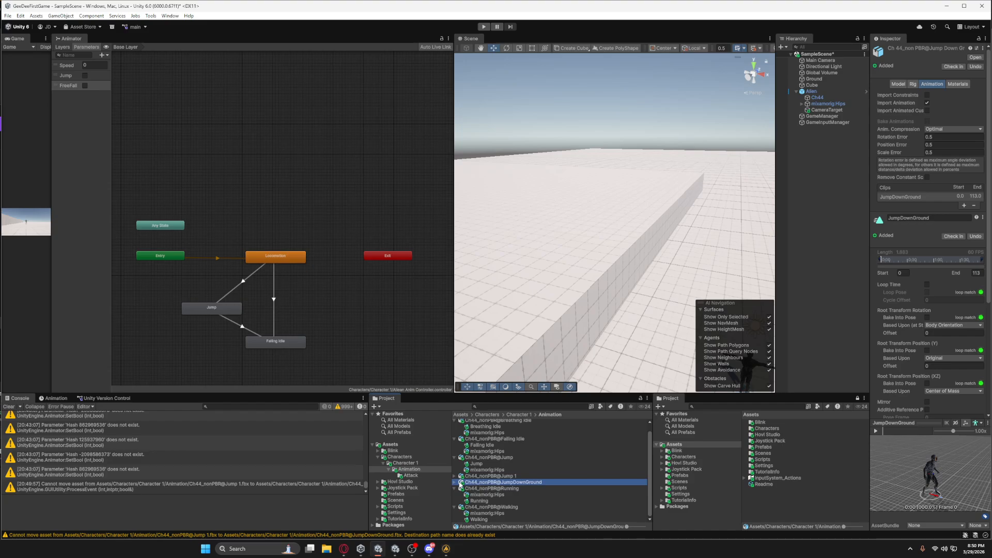
left_click(455, 483)
scroll(496, 495, "down", 1)
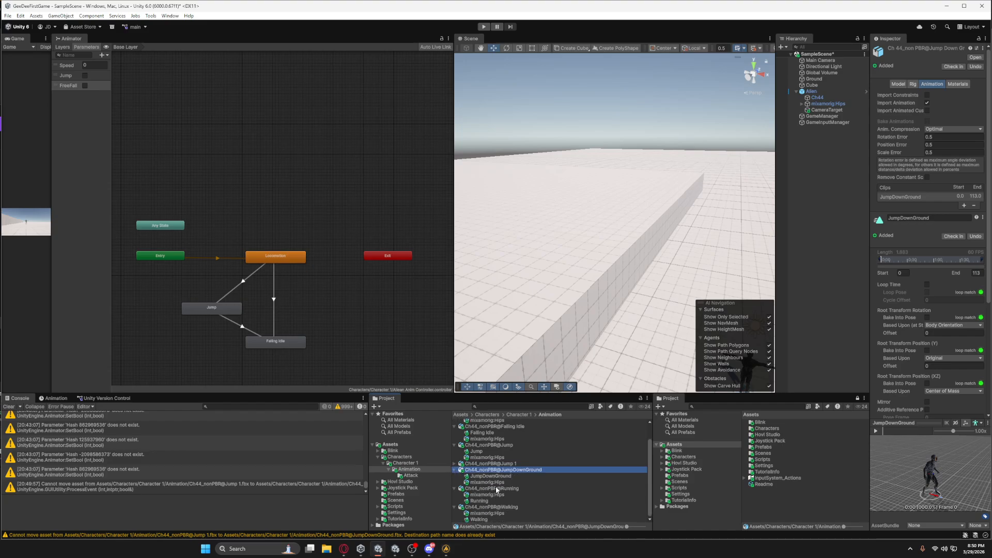
Delete the duplicated Ch44_nonPBR@Jump 1 animation file
left_click(507, 464)
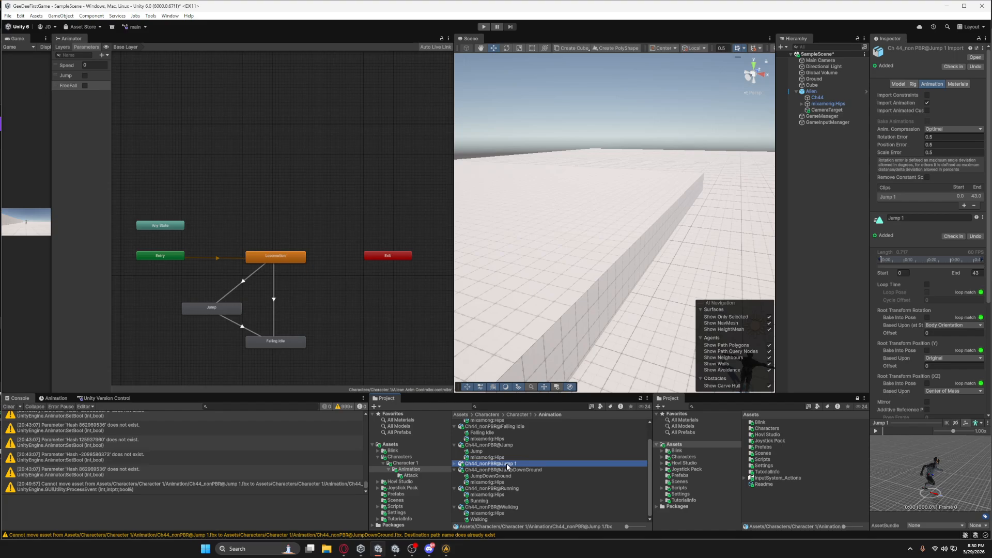
key("Delete")
left_click(504, 293)
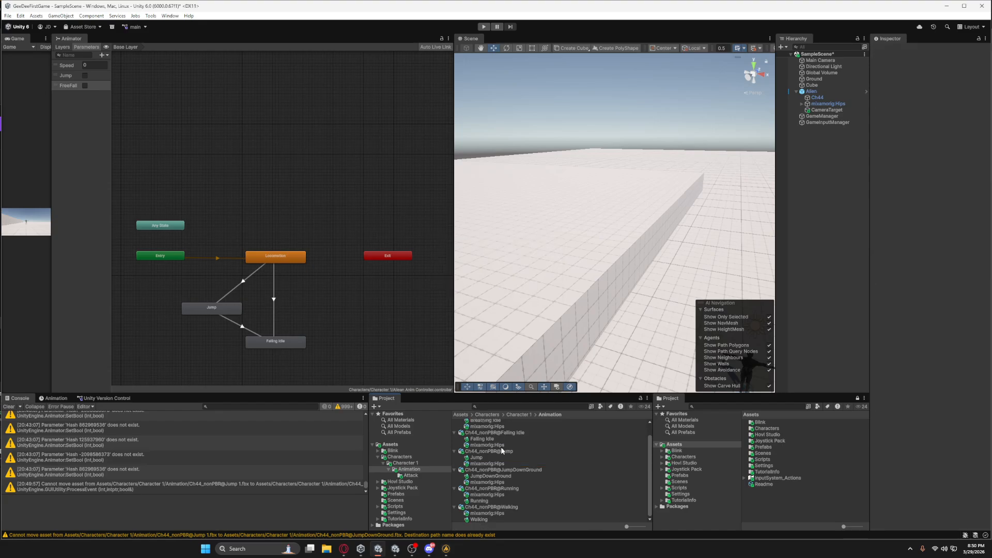
Add the JumpDownGround clip as a state between Locomotion and Falling Idle, and make a transition from Falling Idle to it
left_click(515, 468)
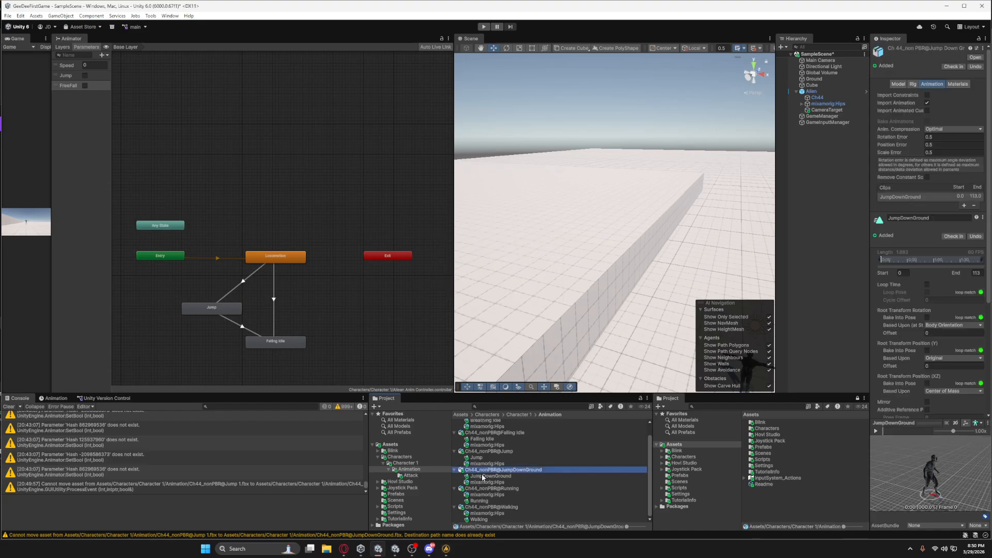
left_click_drag(483, 478, 345, 305)
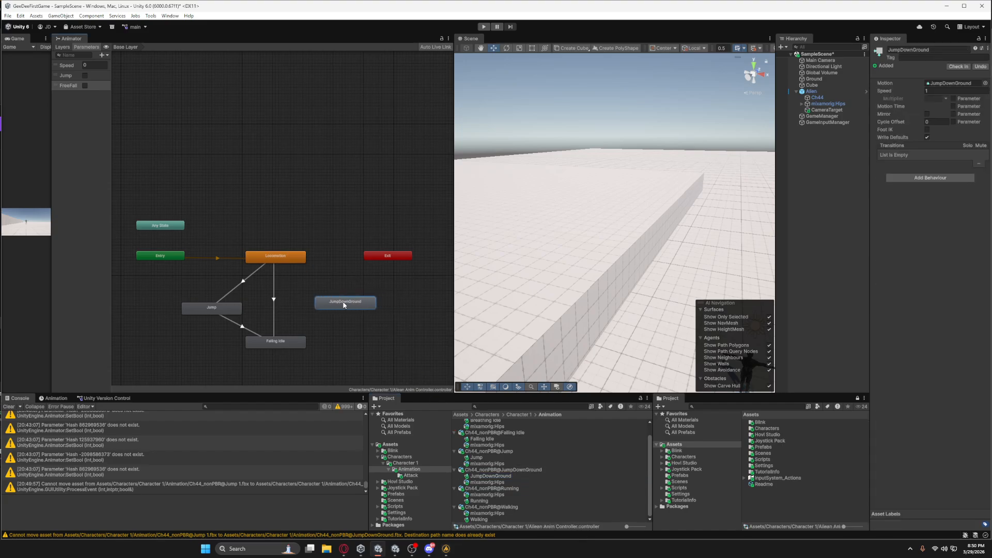
right_click(282, 345)
left_click(305, 348)
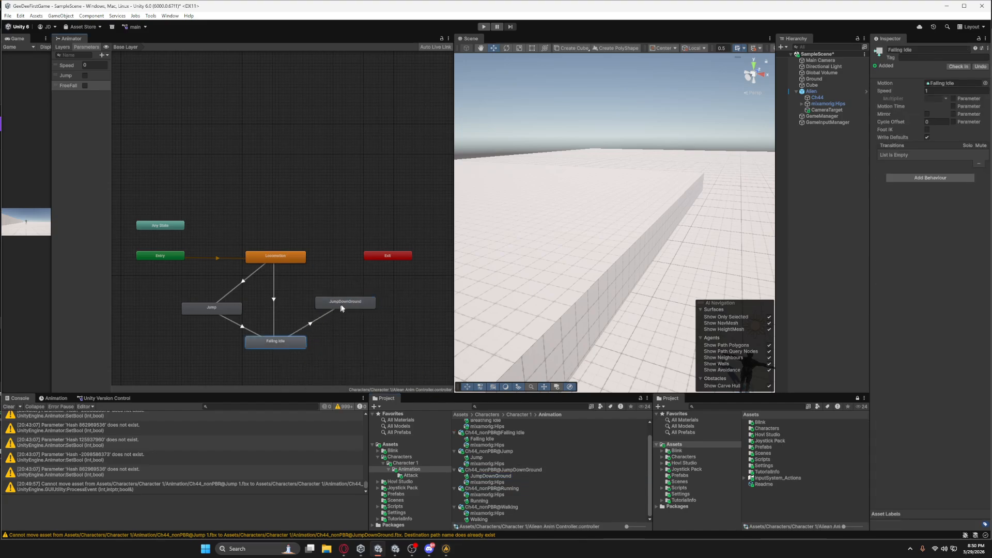
Make a transition from the JumpDownGround state back to Locomotion
left_click(340, 305)
right_click(340, 305)
left_click(363, 307)
left_click(293, 259)
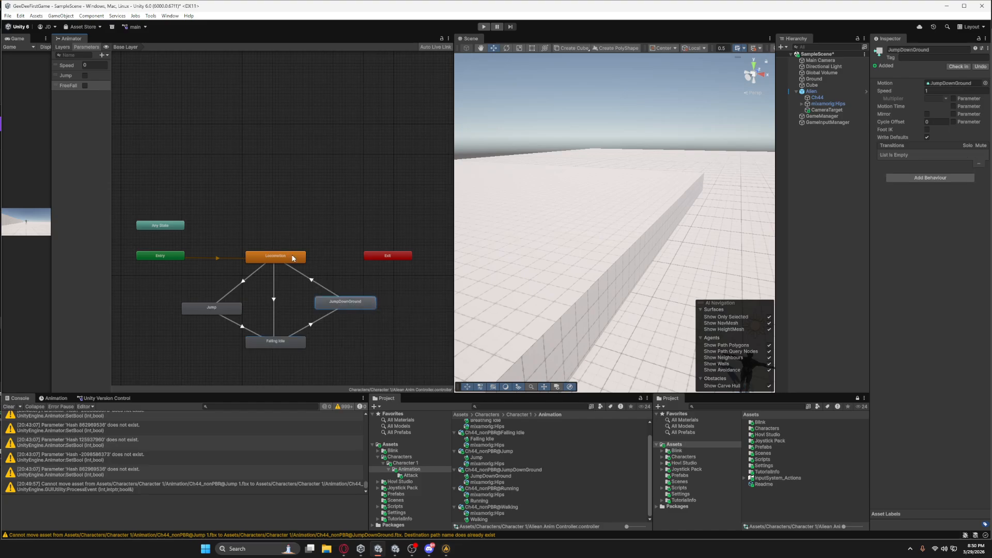
Add a Bool animator parameter named Grounded
left_click(311, 324)
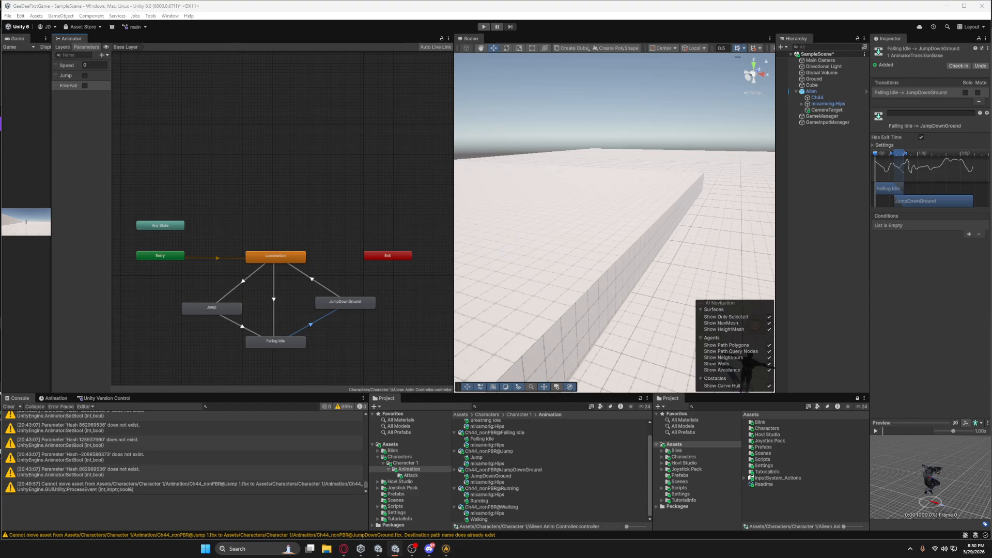
left_click(101, 55)
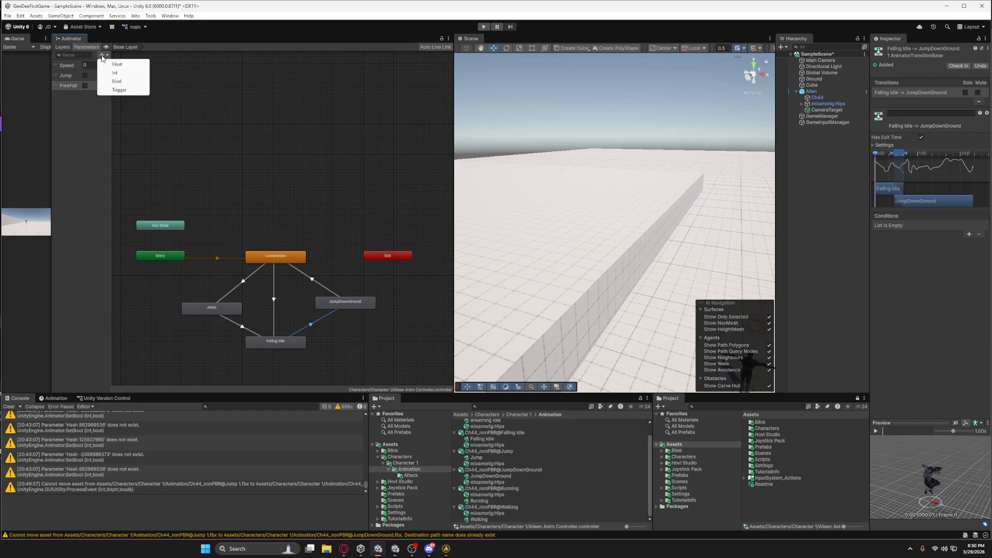
left_click(113, 83)
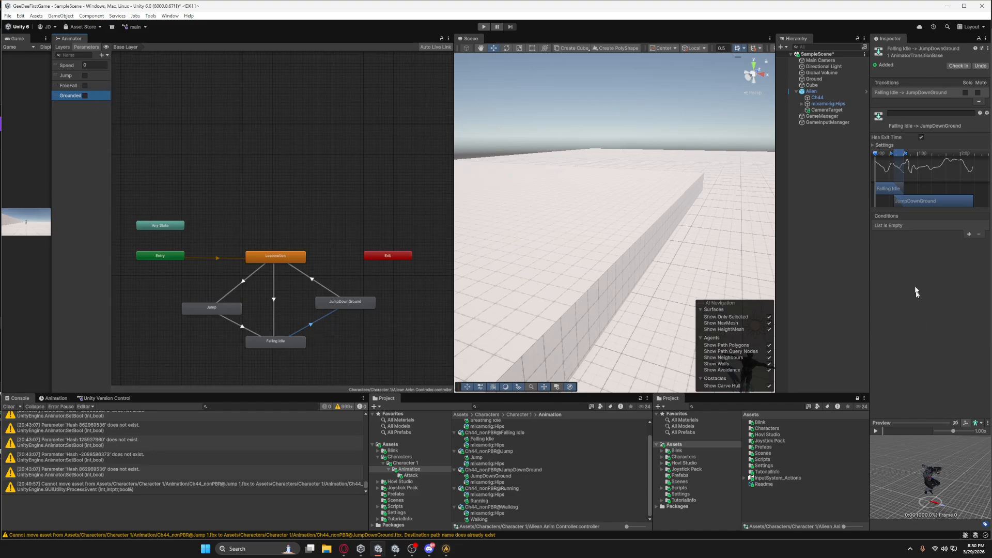
Add a condition requiring Grounded to be true on the Falling Idle to JumpDownGround transition
left_click(311, 326)
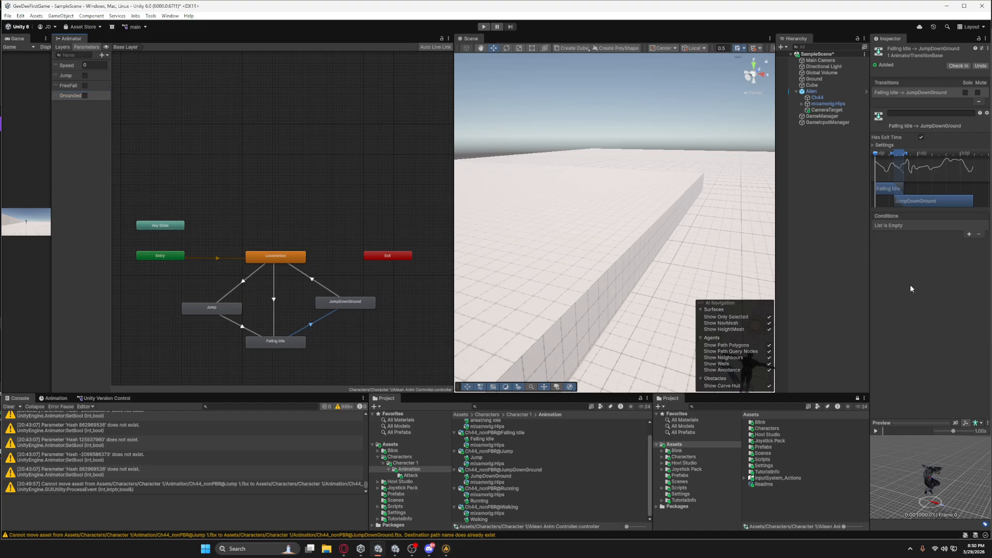
left_click(970, 235)
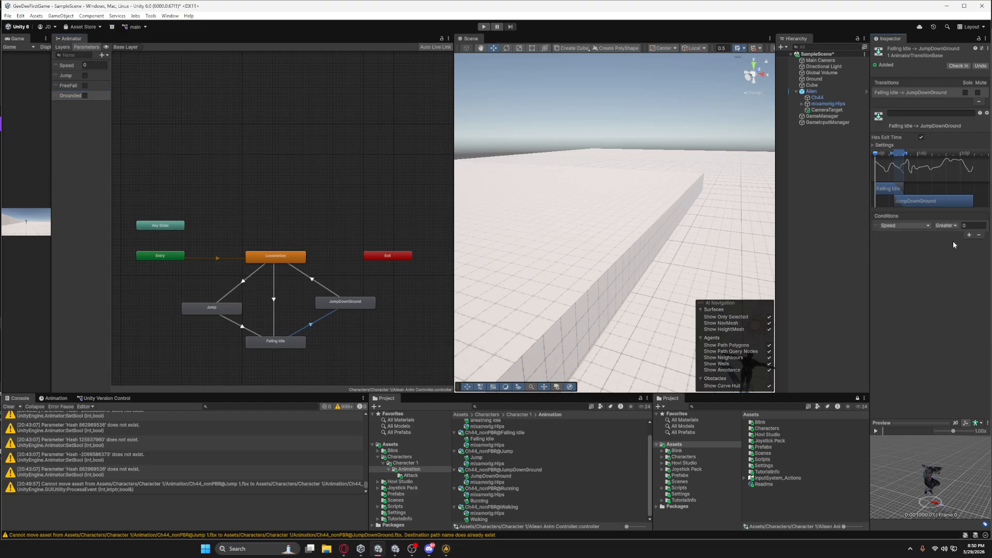
left_click(921, 227)
left_click(899, 268)
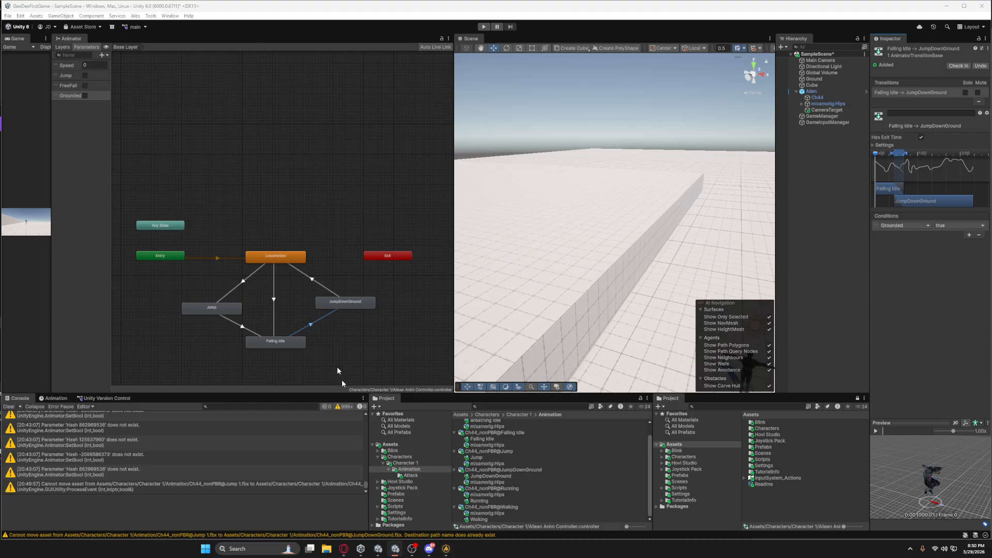
Disable Has Exit Time on the Falling Idle to JumpDownGround transition and expand its timing settings
left_click(314, 279)
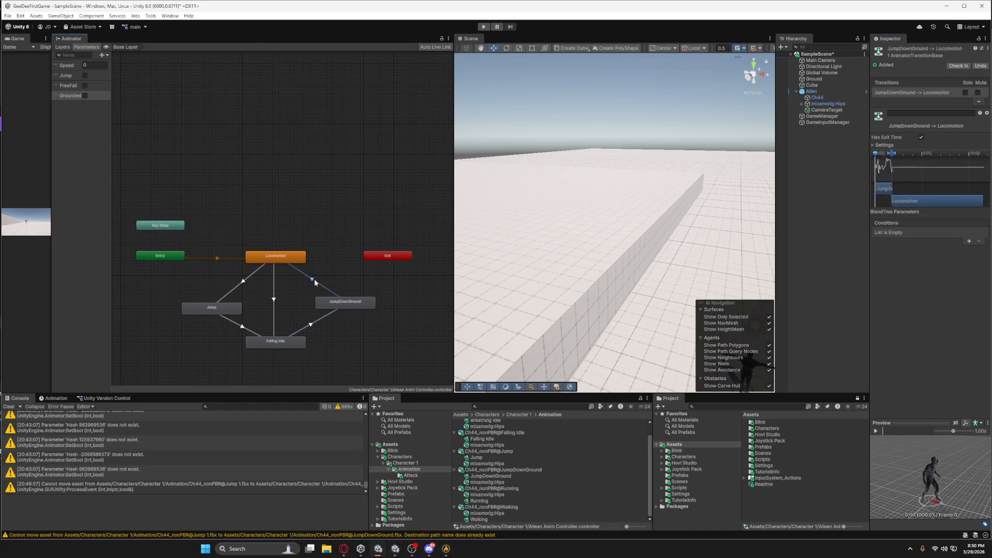
left_click(316, 322)
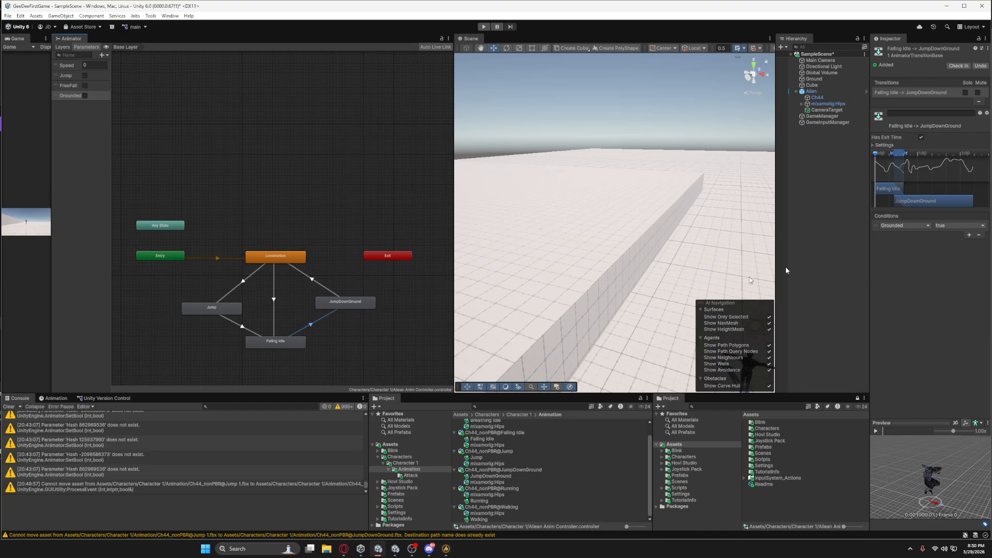
left_click(922, 137)
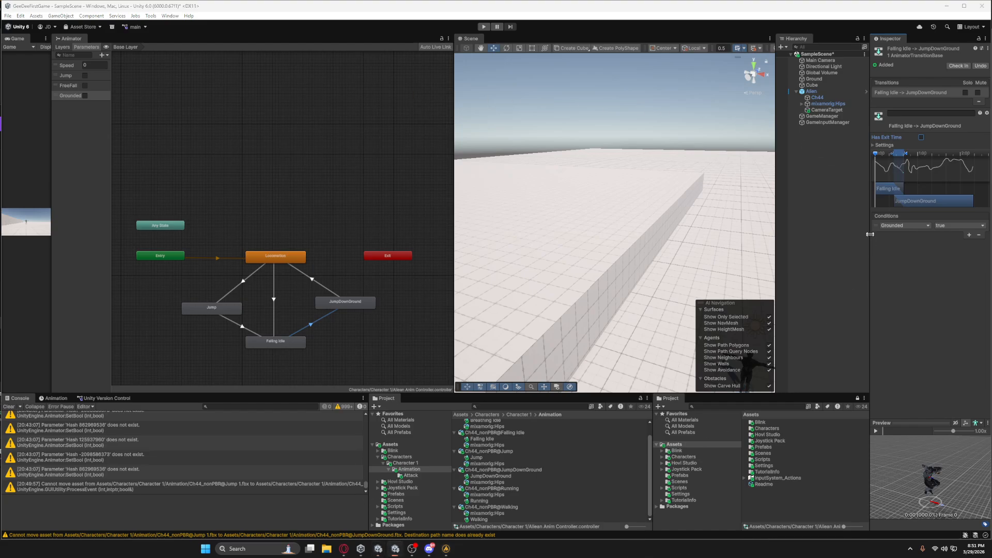
left_click(874, 145)
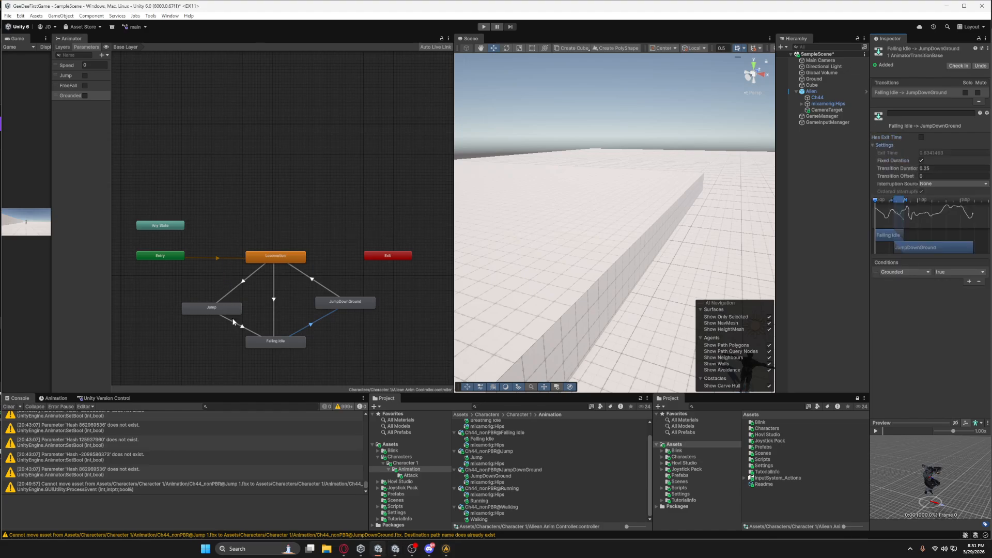
Set the Locomotion to Jump transition's duration to 0.15 and its transition offset to 0.15
left_click(274, 299)
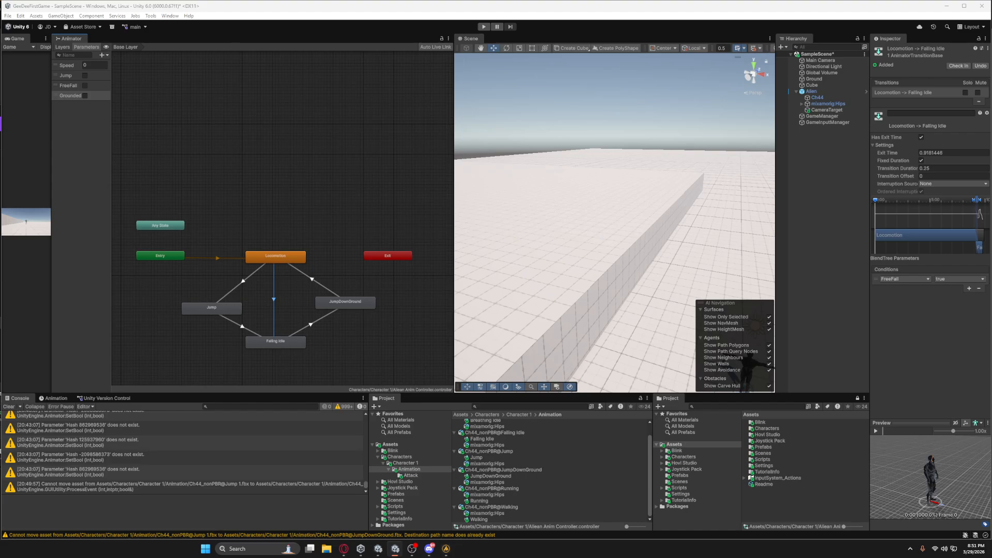
left_click(237, 325)
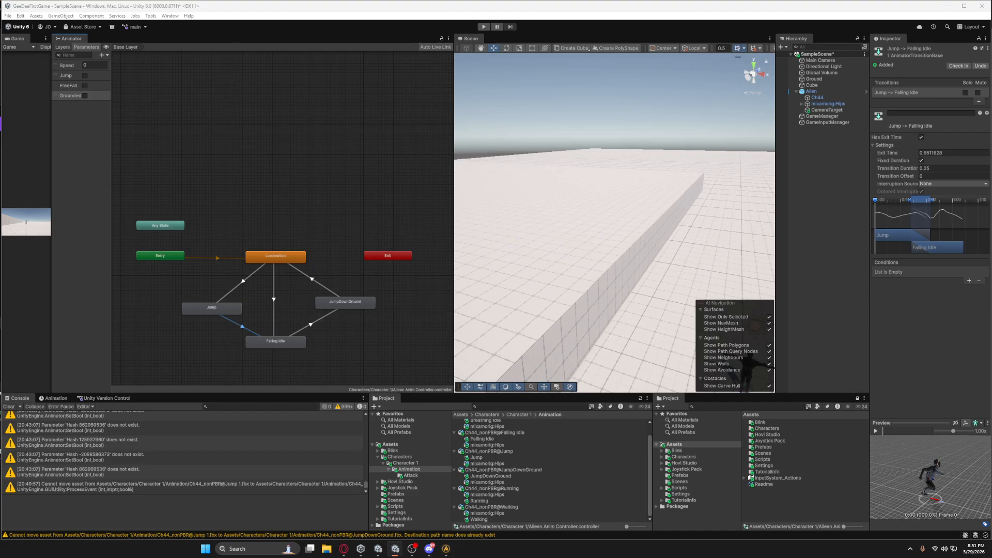
left_click(238, 293)
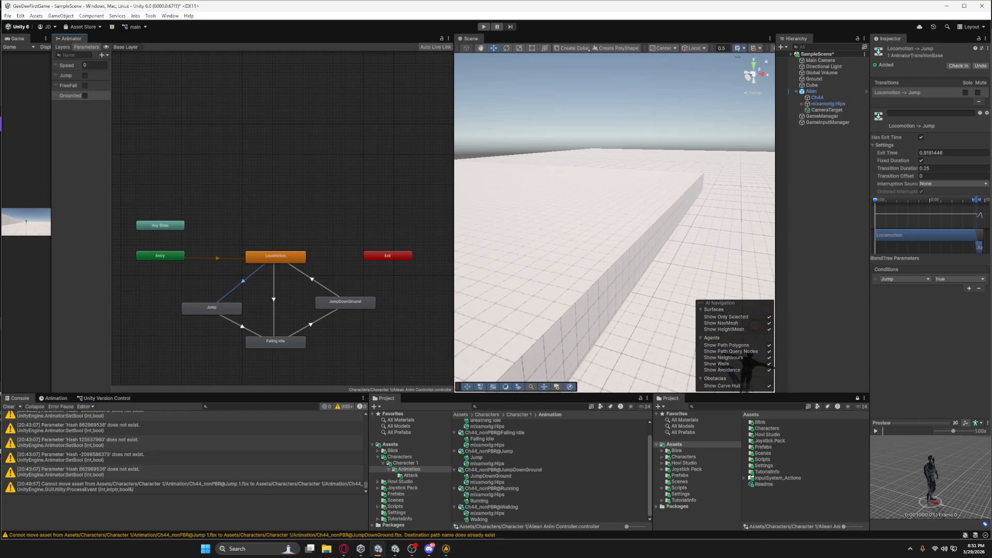
left_click(936, 168)
type("0.15")
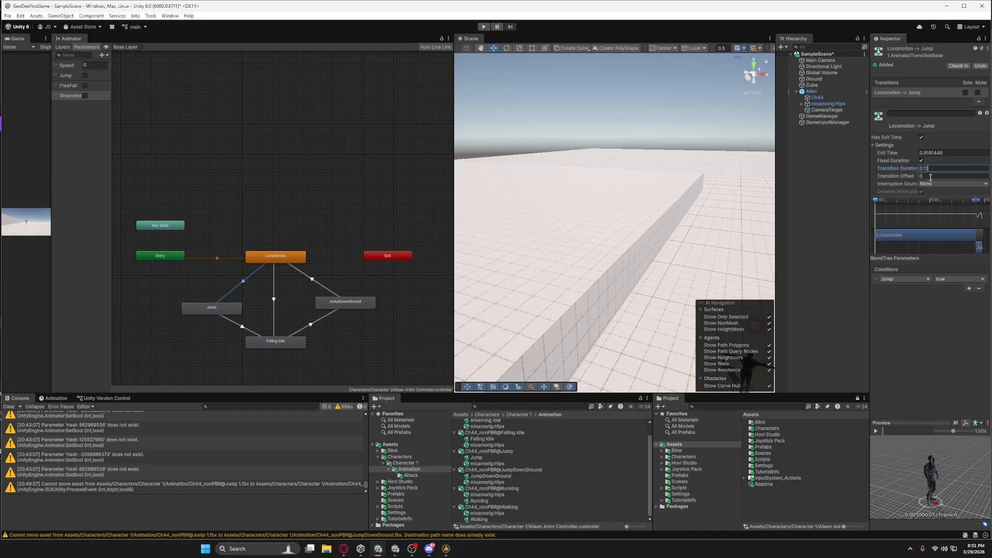
left_click(930, 177)
type("0.15")
Locate the clip used by the Jump state in the project assets and preview its animation
left_click(208, 310)
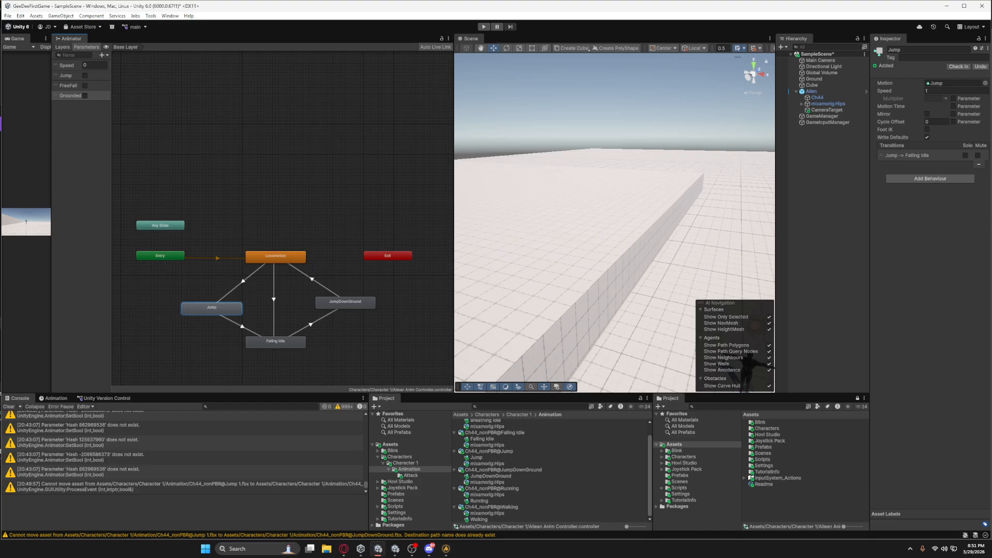
scroll(619, 363, "down", 3)
right_click_drag(621, 217, 671, 281)
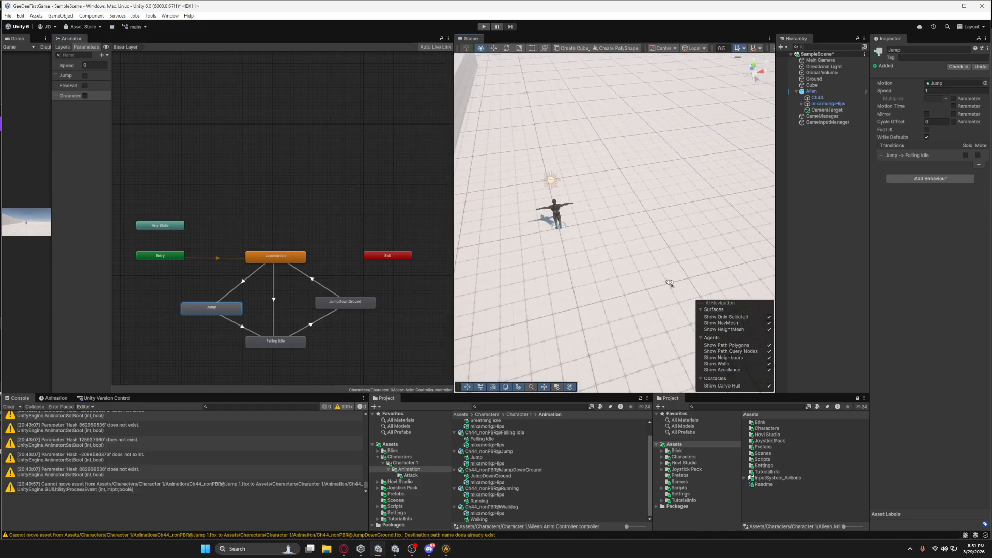
middle_click_drag(671, 281, 611, 230)
left_click(938, 83)
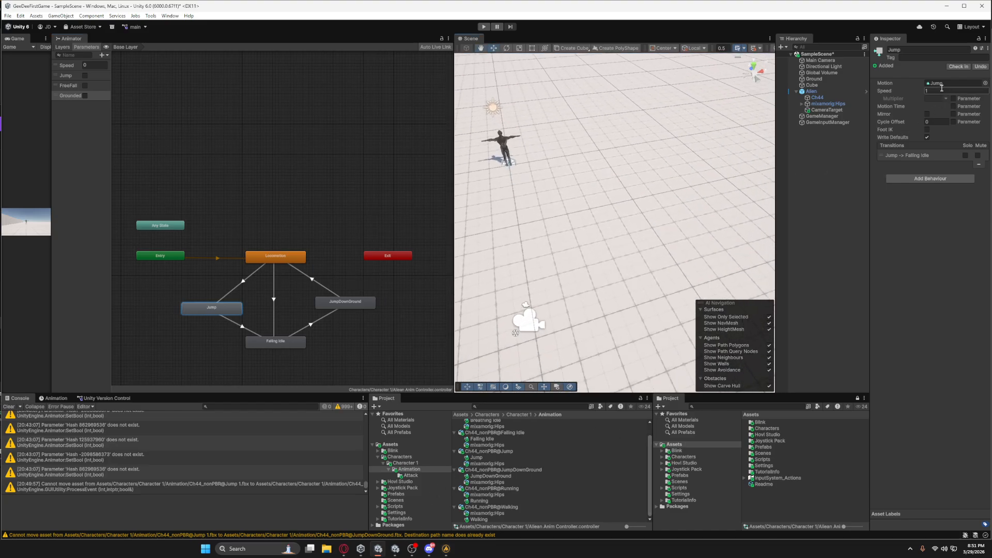
left_click(477, 471)
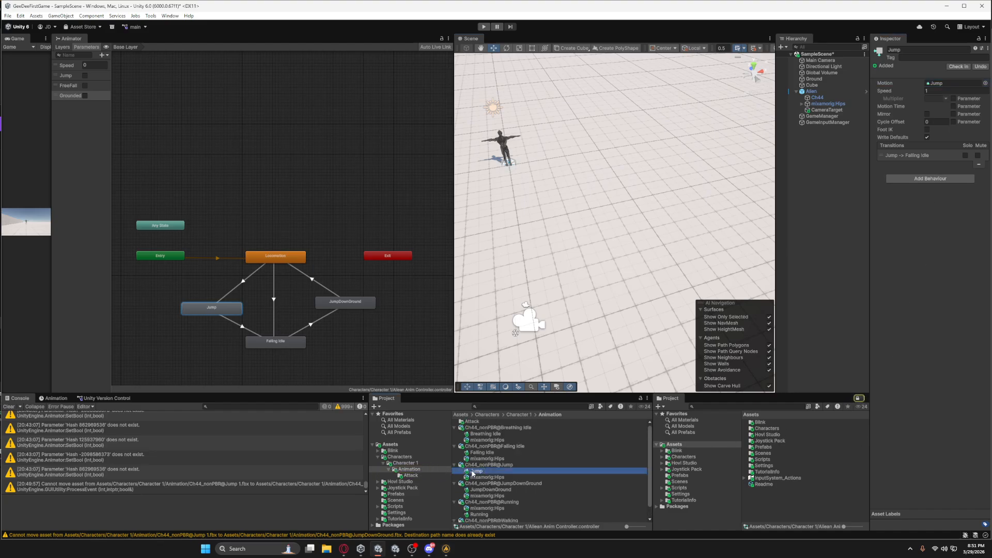
left_click(875, 431)
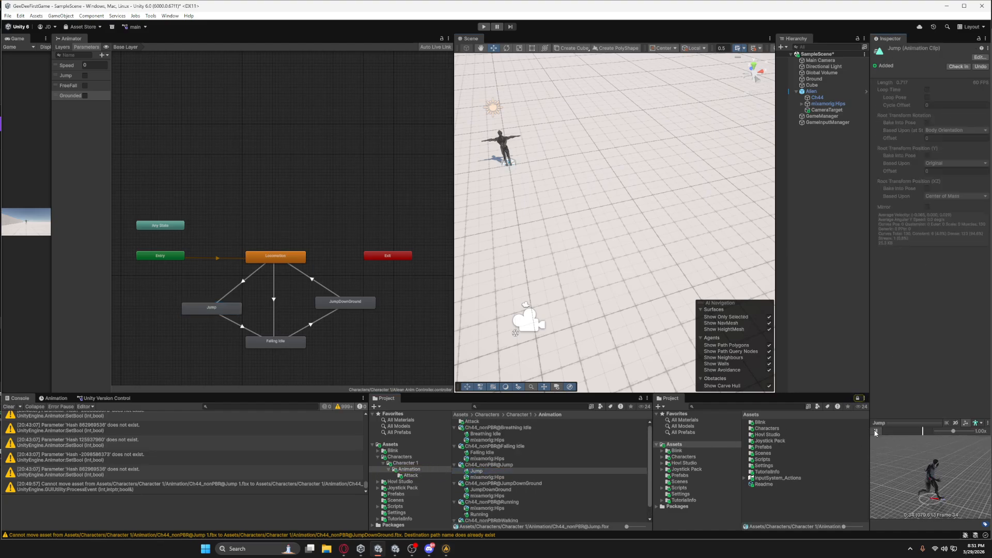
Open the Animation import settings of Ch44_nonPBR@Jump and play the Jump clip preview
left_click(504, 465)
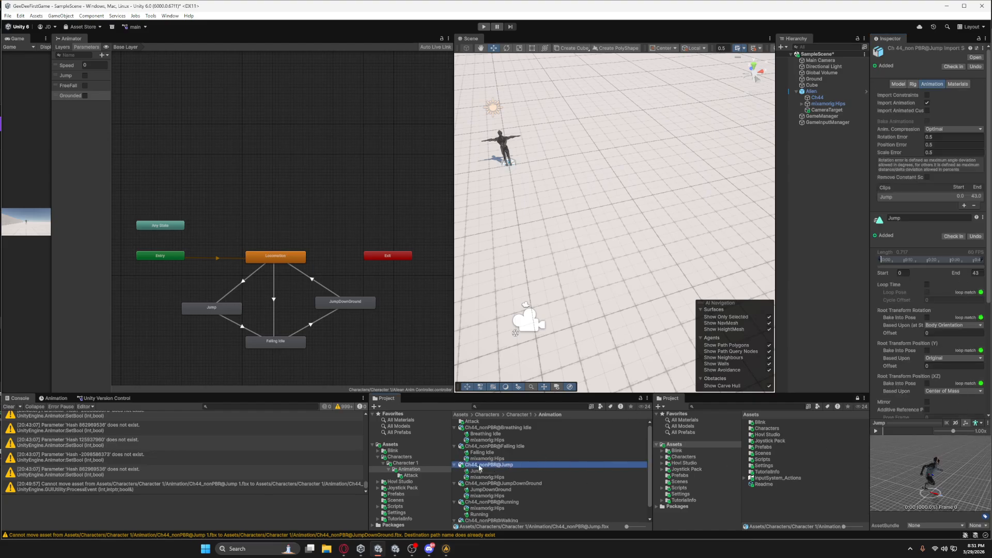
scroll(885, 290, "down", 5)
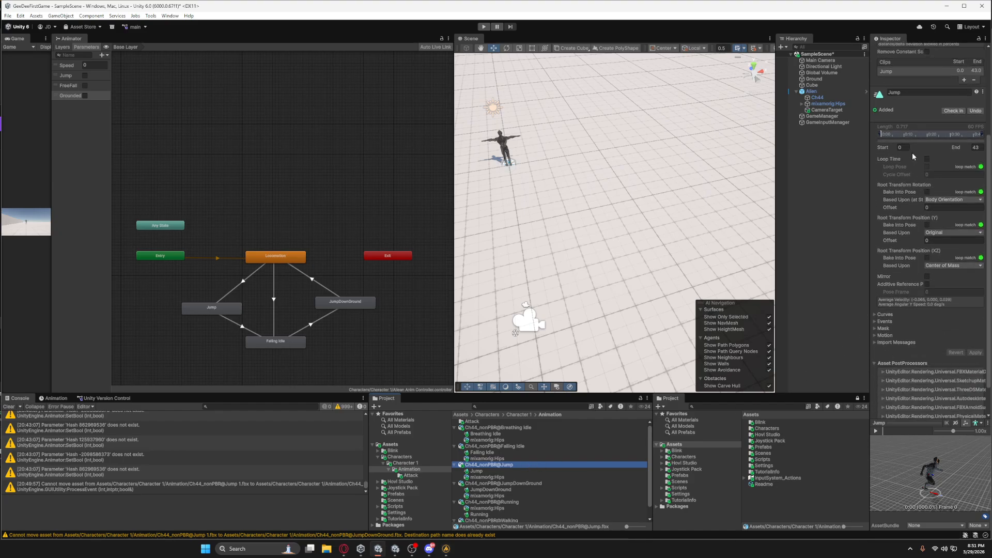
left_click(883, 134)
left_click(876, 431)
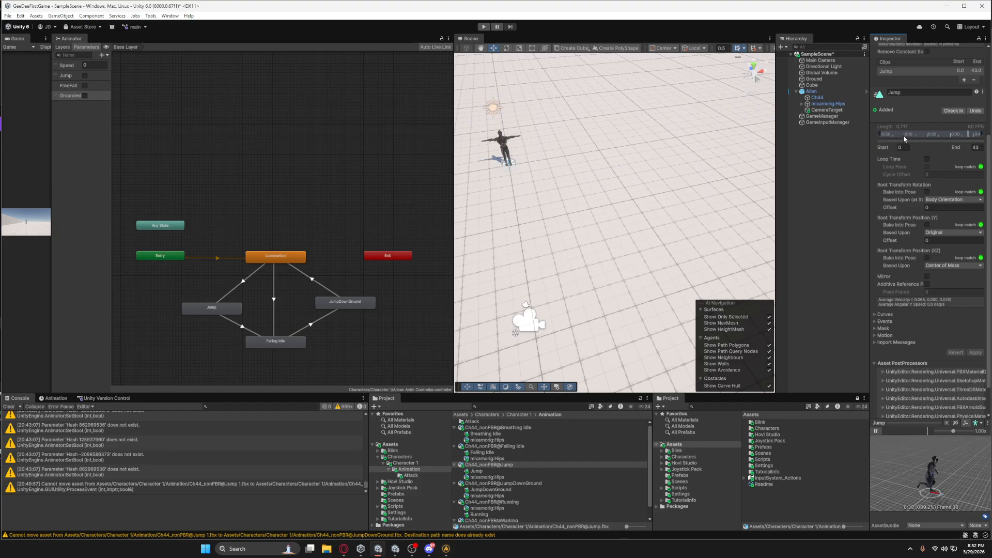
scroll(920, 217, "up", 5)
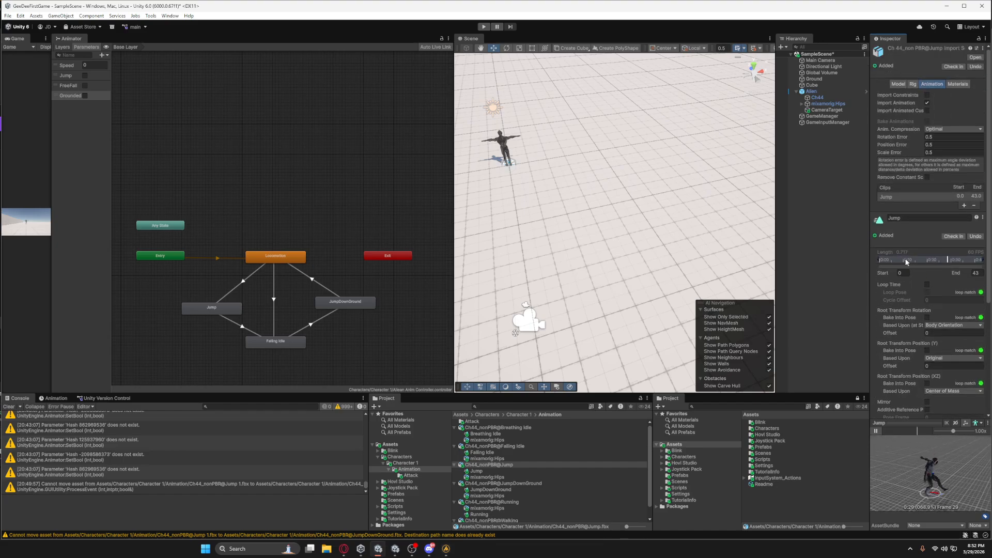
Trim the Jump clip so that it starts at frame 0 and ends at frame 13
left_click_drag(983, 261, 966, 261)
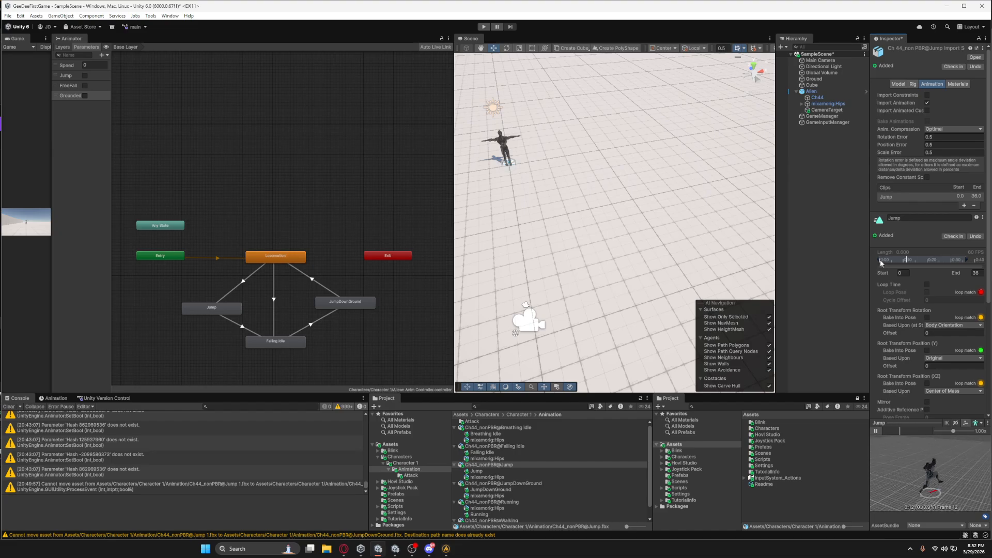
left_click_drag(881, 262, 863, 263)
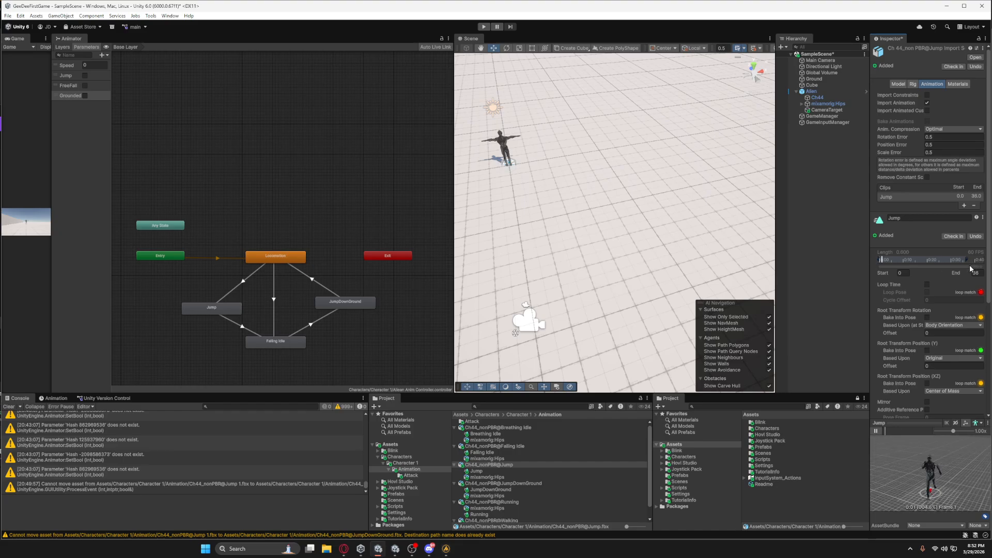
left_click_drag(968, 260, 913, 261)
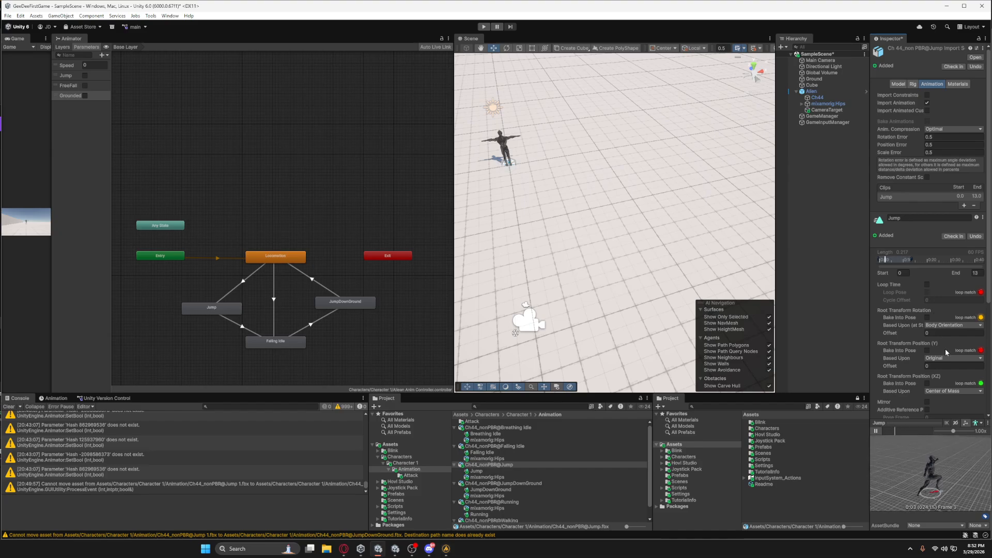
Compare the jump preview with Bake Into Pose on and off for Root Transform Position (Y), leaving it enabled
scroll(945, 349, "down", 1)
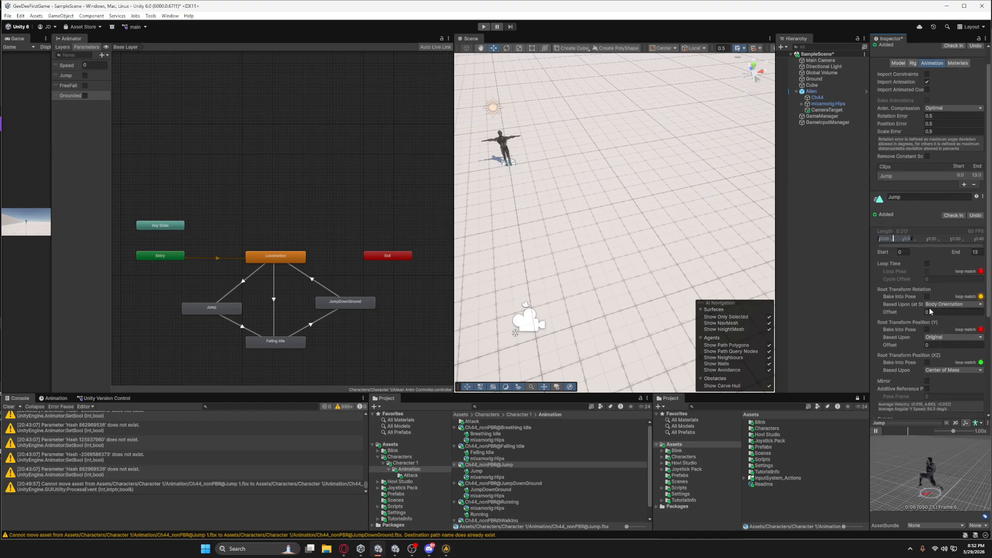
scroll(930, 331, "down", 3)
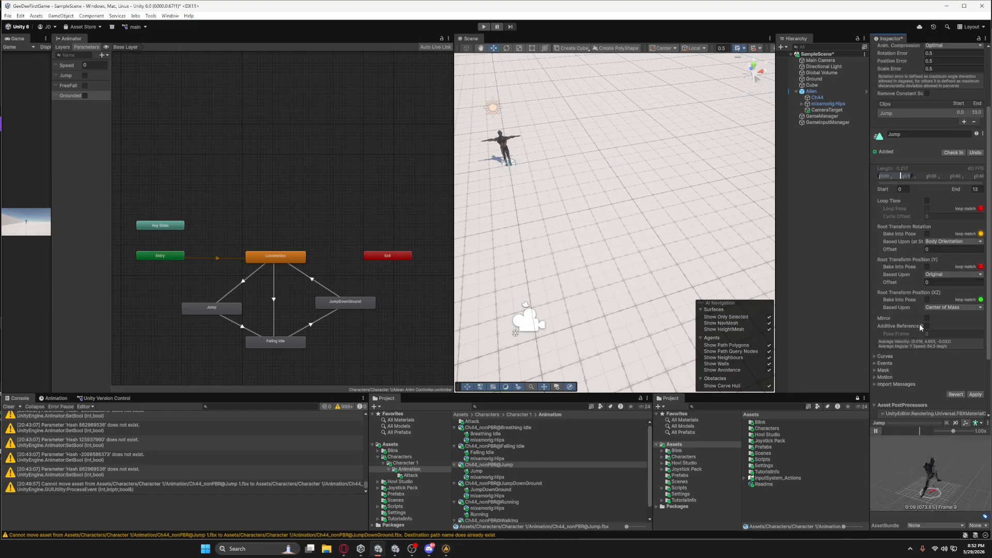
left_click(927, 267)
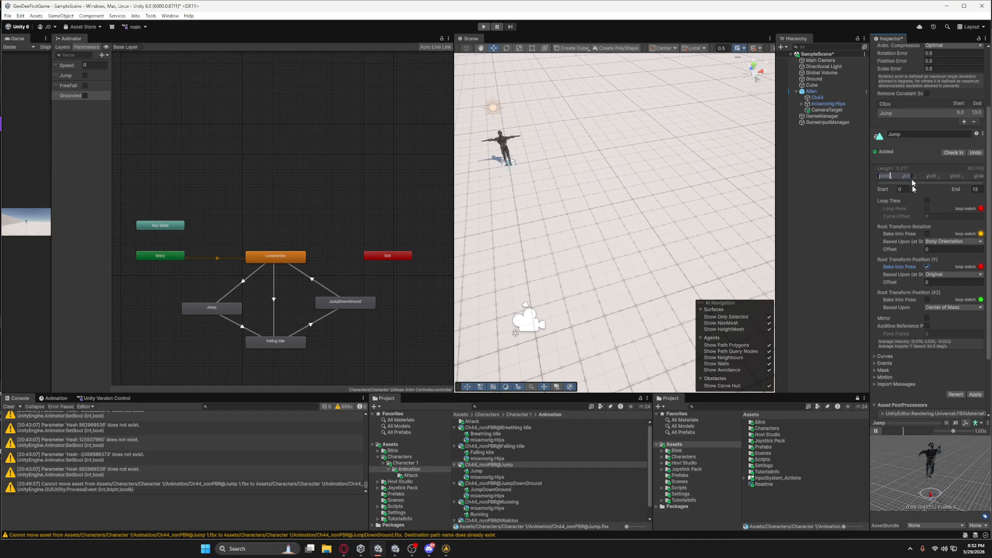
left_click(928, 267)
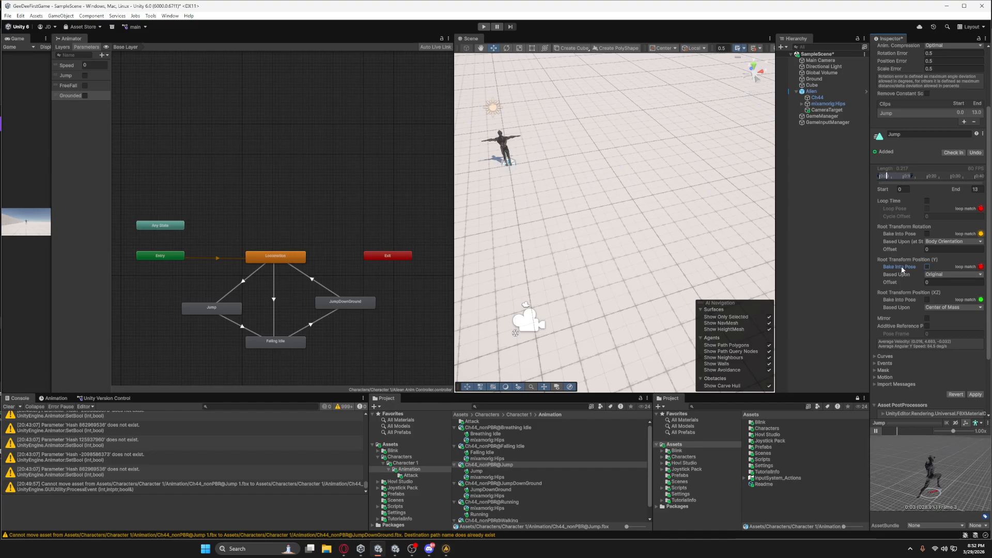
left_click(928, 267)
left_click(926, 268)
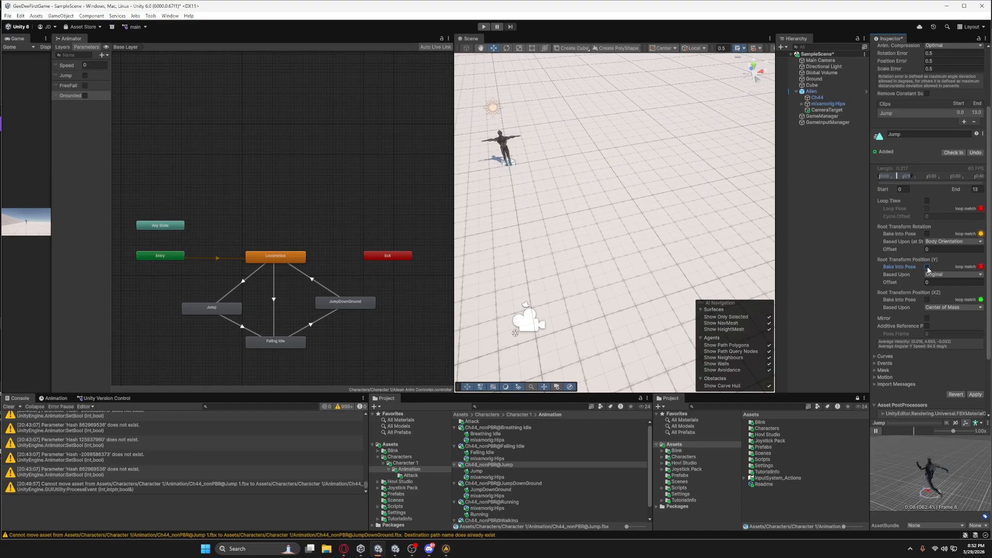
left_click(927, 267)
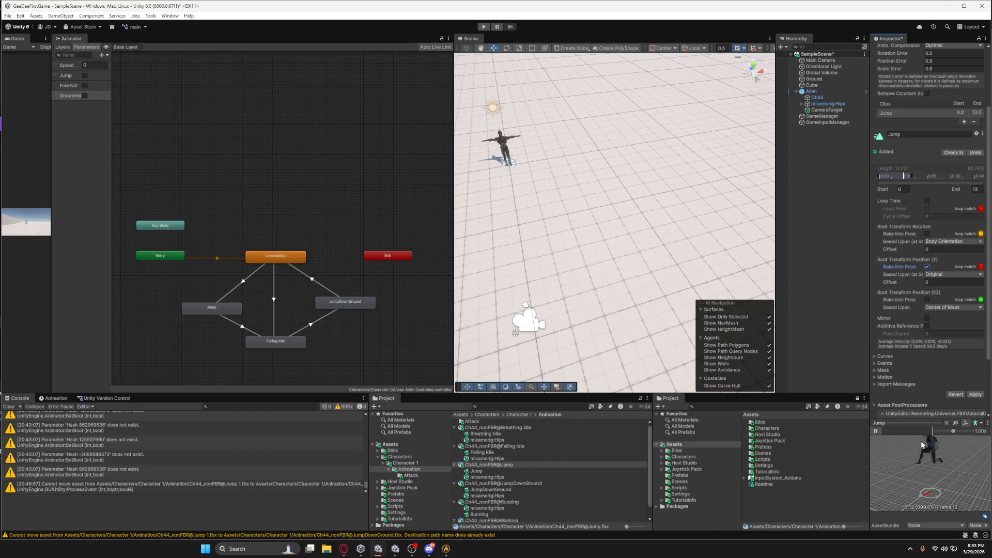
Scrub through the paused Jump preview and shorten the clip to end at frame 11
left_click(896, 431)
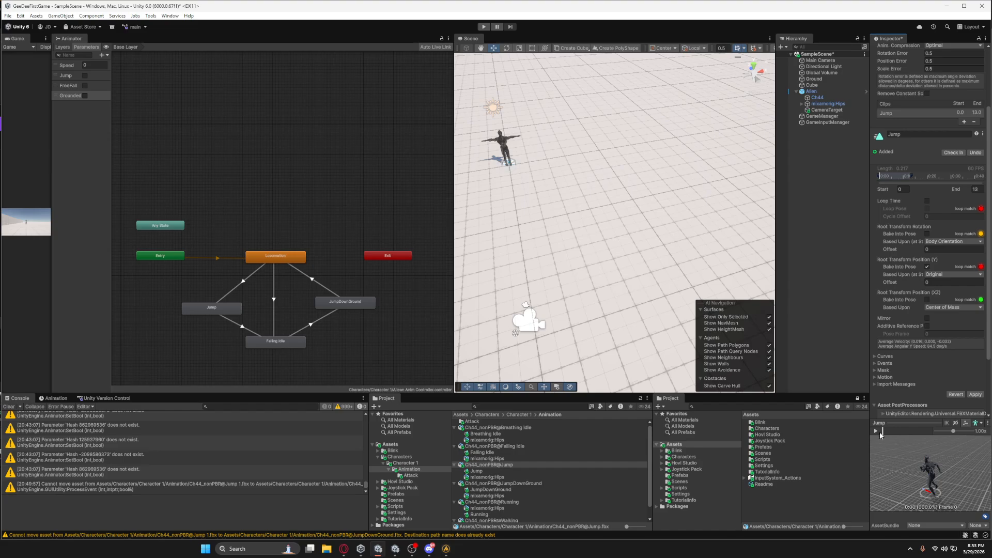
left_click_drag(897, 433, 926, 439)
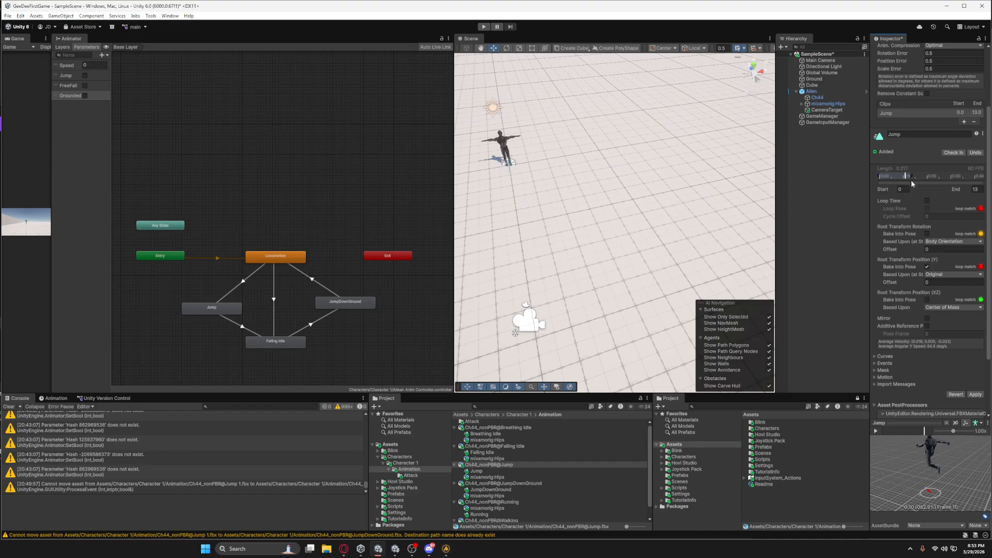
left_click_drag(914, 177, 906, 178)
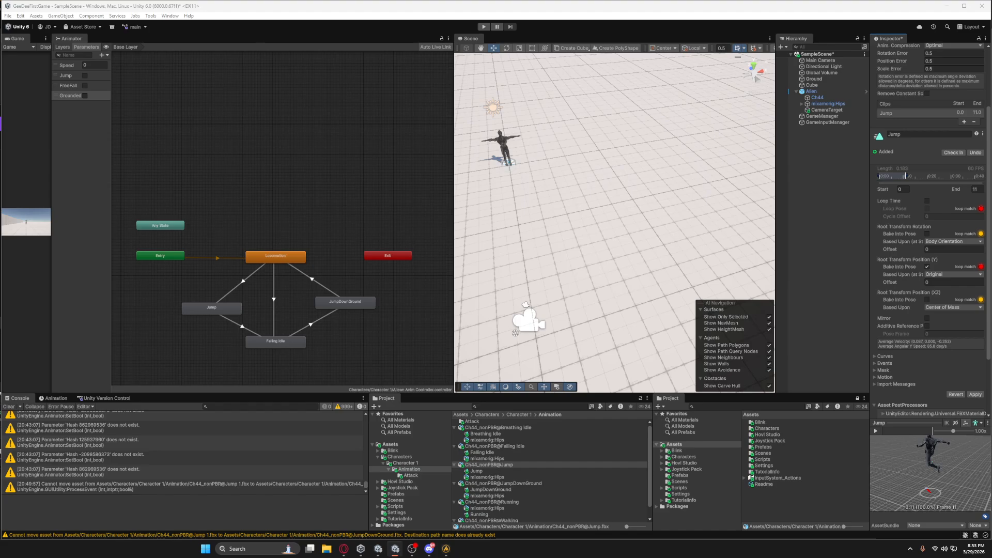
Bake Root Transform Rotation into the pose based upon Original, and disable Bake Into Pose for Root Transform Position (Y)
left_click(928, 234)
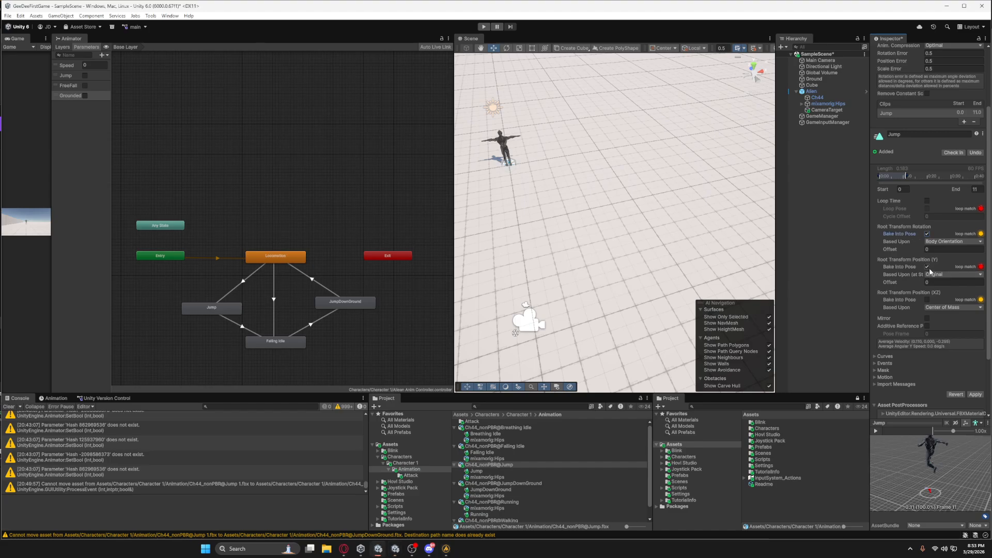
left_click(927, 267)
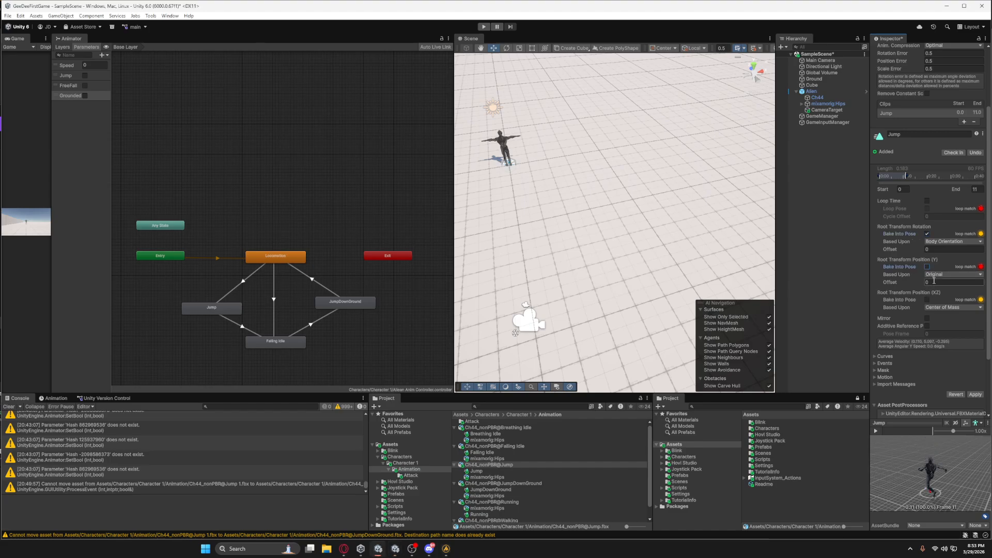
left_click(936, 243)
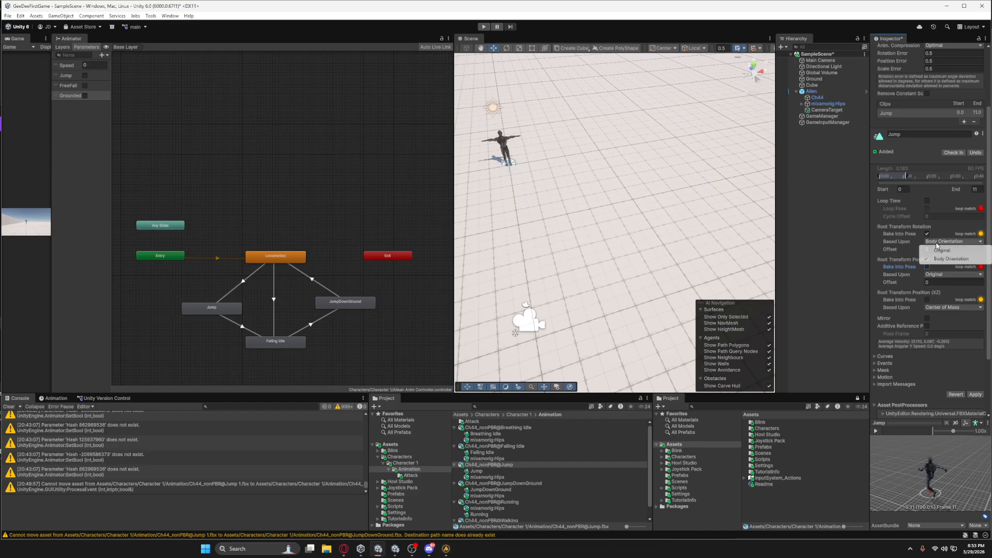
left_click(936, 250)
Bake Root Transform Position (XZ) into the pose based upon Original, then apply the Jump import settings and preview the clip
left_click(935, 307)
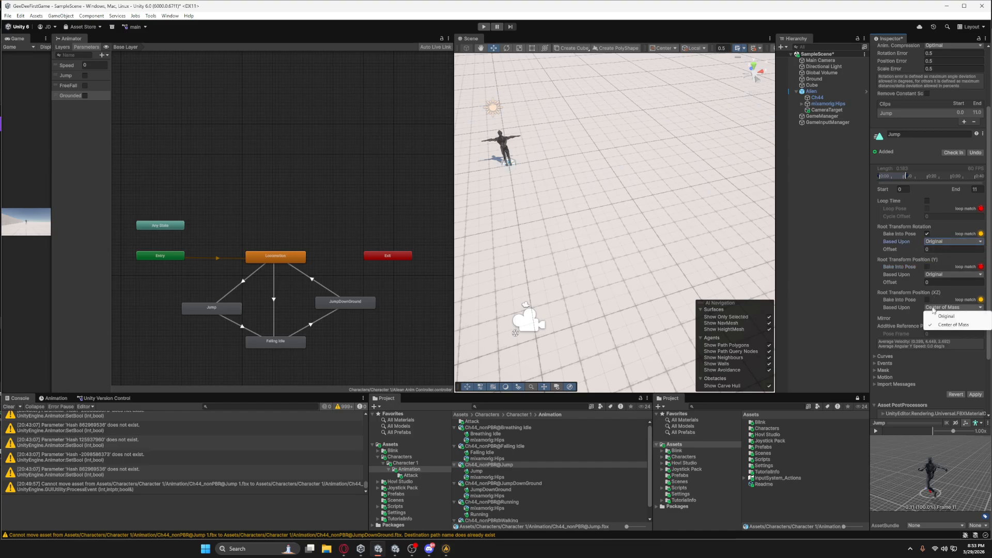
left_click(935, 321)
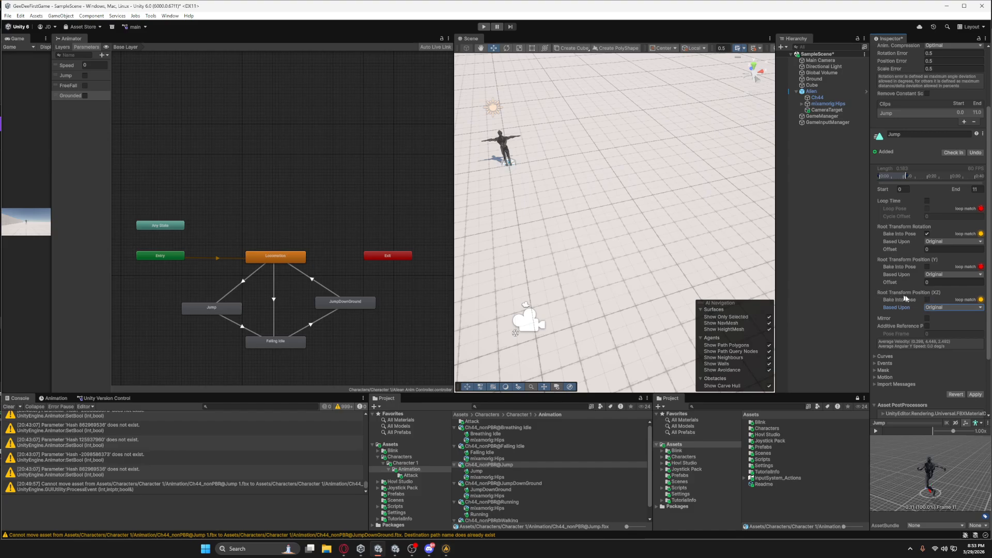
left_click(927, 300)
scroll(929, 300, "down", 3)
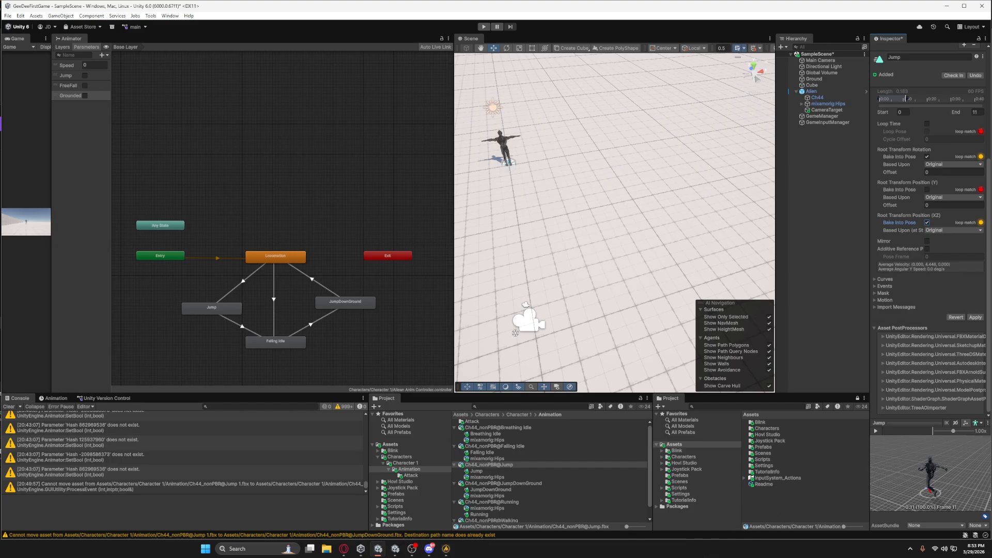
left_click(976, 318)
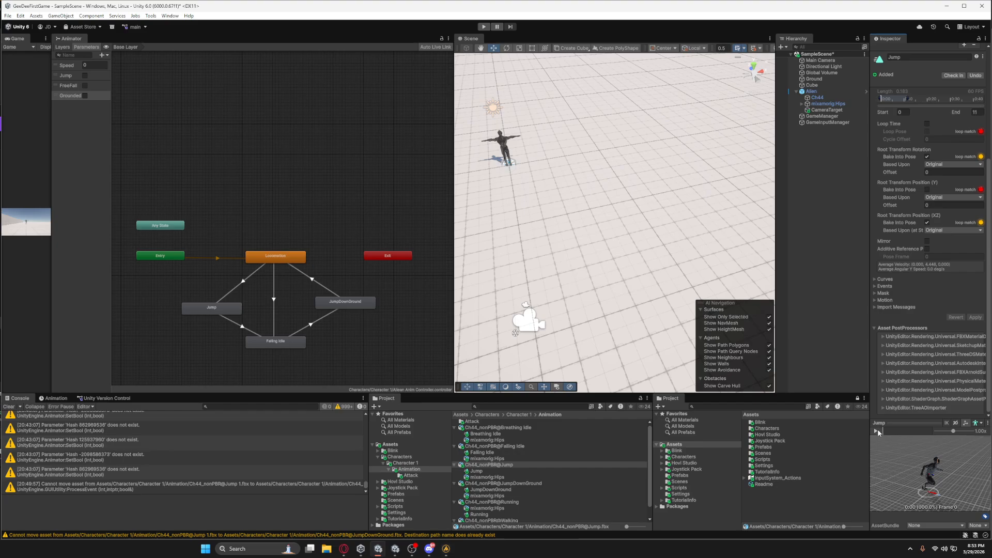
left_click(877, 431)
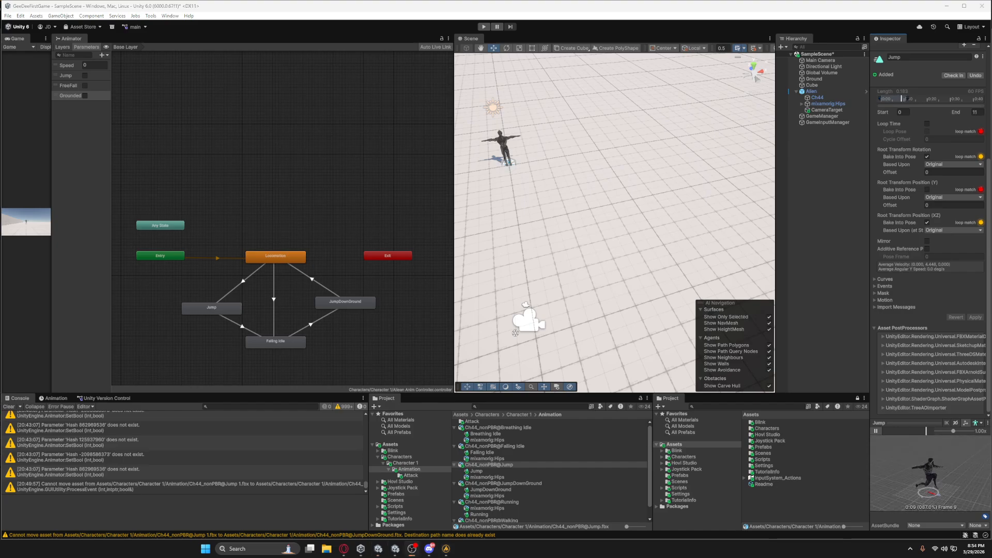
Locate the clip used by the Falling Idle state and open the Ch44_nonPBR@Falling Idle import settings
left_click(269, 342)
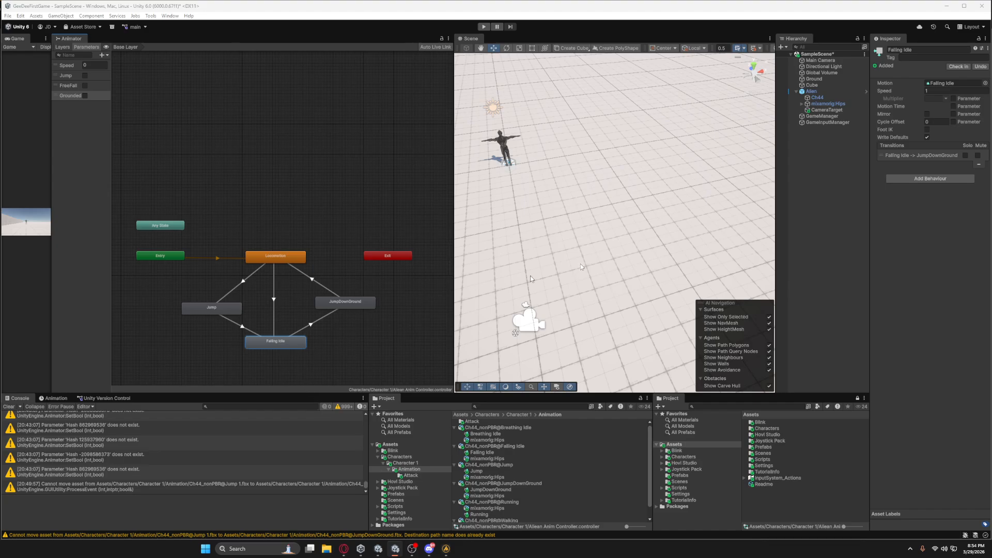
left_click(943, 83)
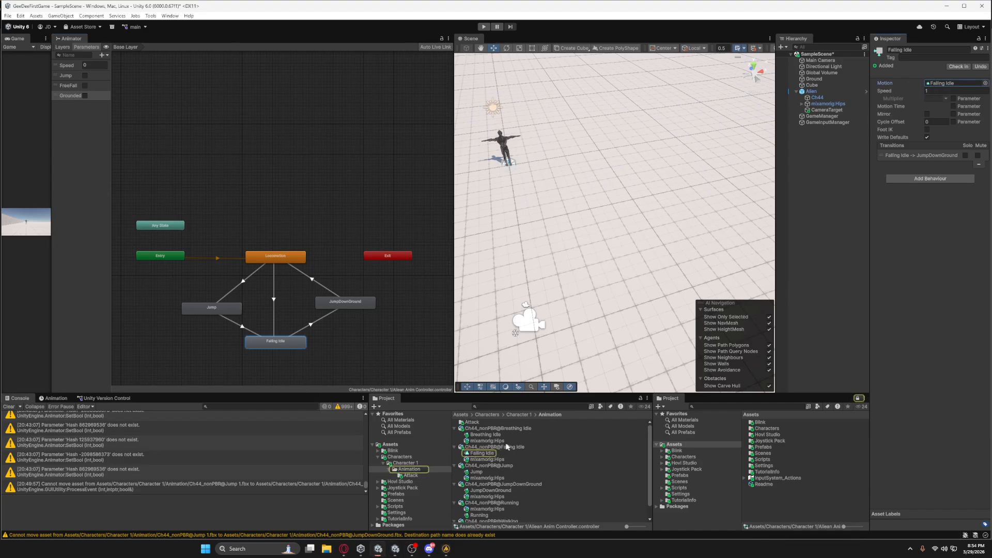
left_click(482, 453)
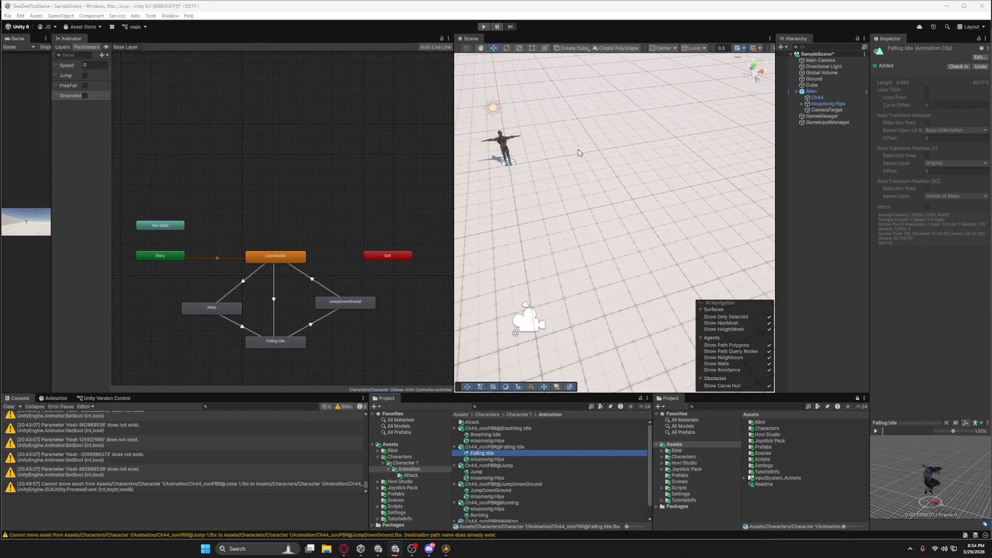
left_click(275, 345)
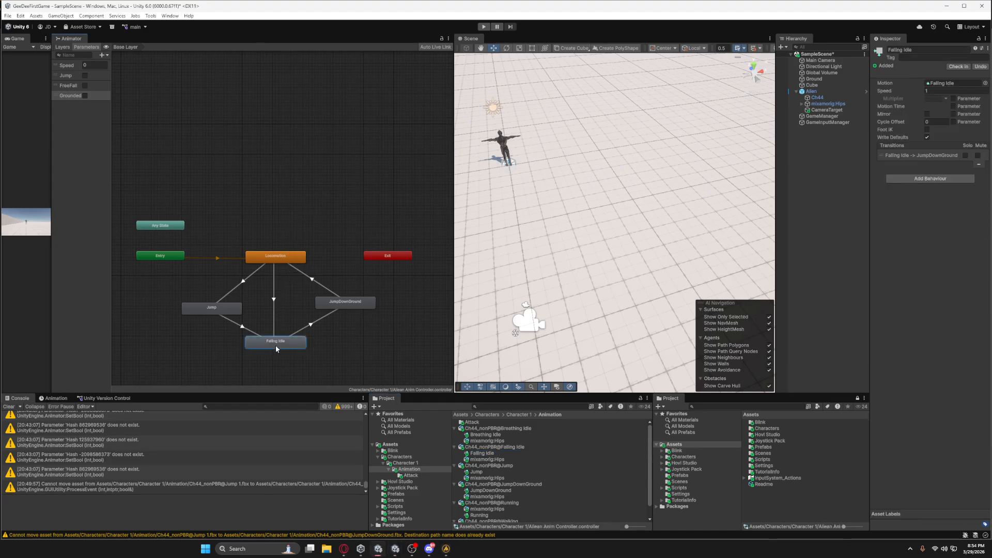
left_click(482, 453)
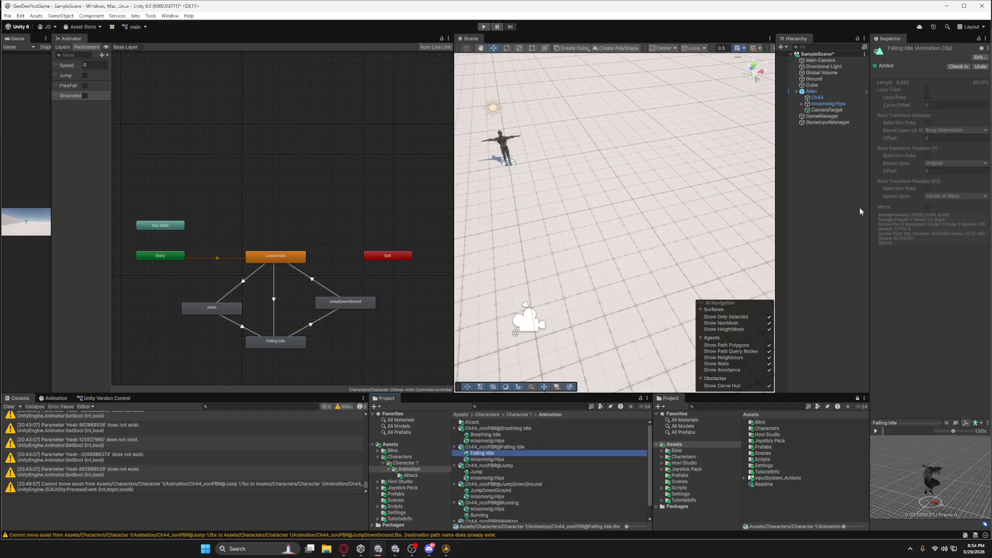
left_click(509, 447)
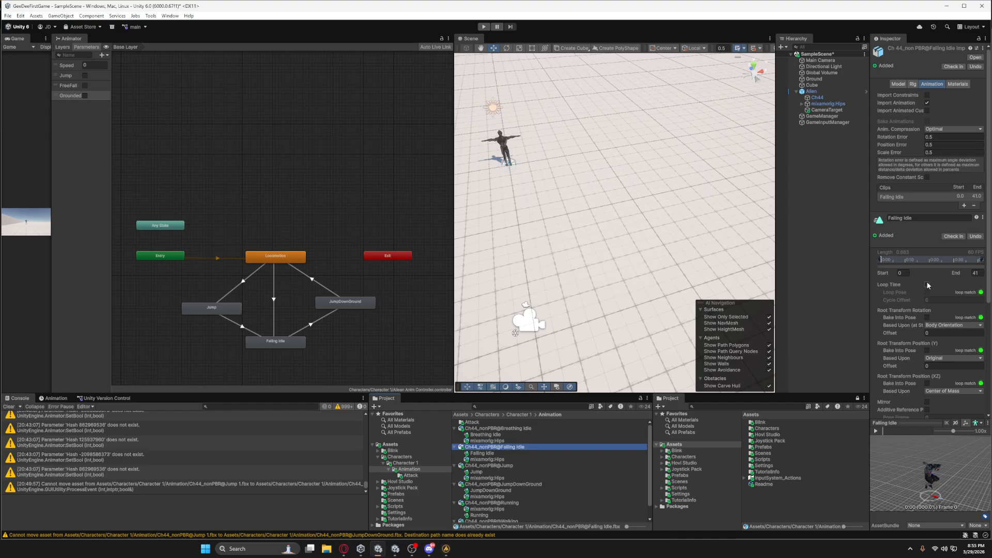
Enable Loop Time and Loop Pose for the Falling Idle clip and bake Root Transform Rotation into the pose based upon Original
left_click(927, 284)
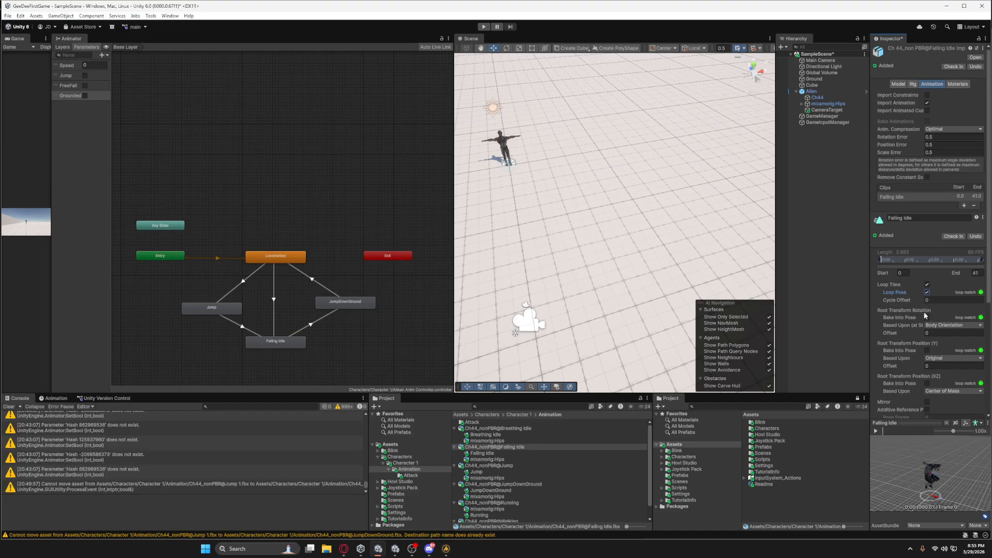
left_click(927, 318)
left_click(929, 326)
left_click(942, 333)
Bake Falling Idle's Root Transform Position (XZ) and (Y) into the pose based upon Original, and apply the import settings
scroll(931, 356, "down", 2)
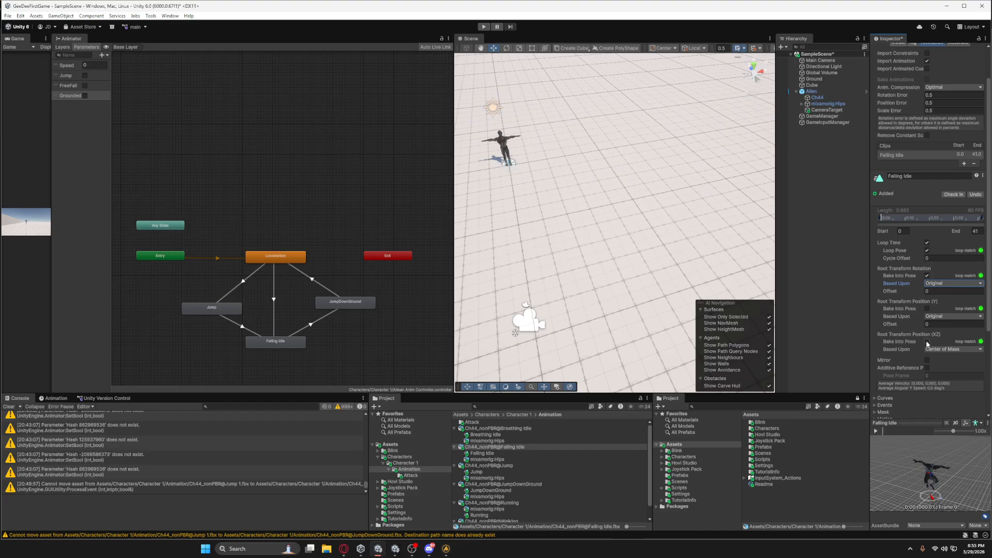
left_click(930, 349)
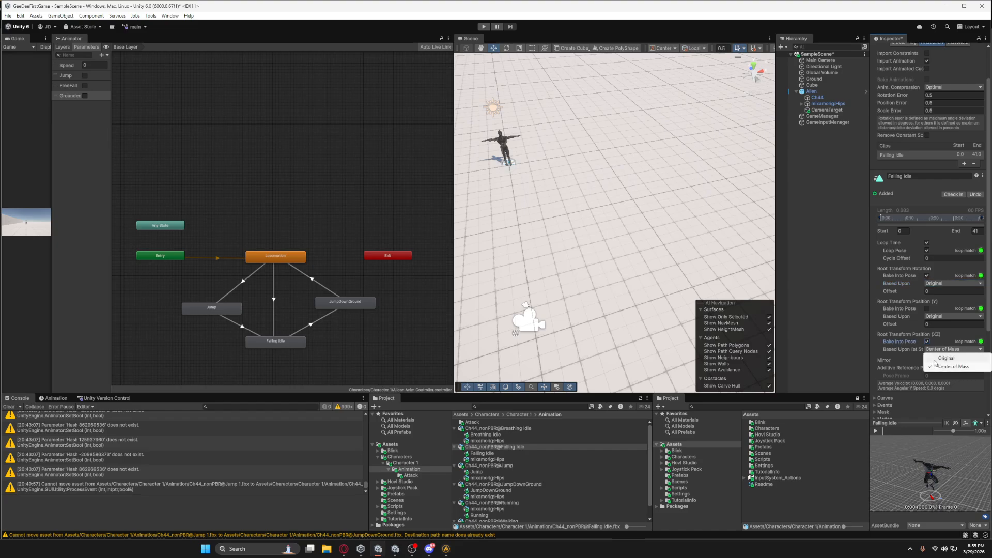
left_click(937, 358)
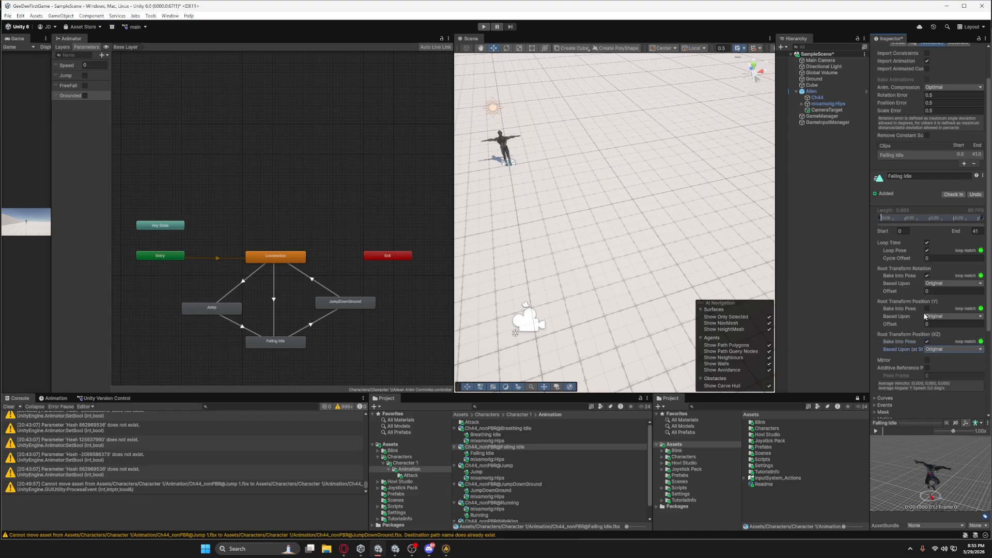
left_click(877, 431)
left_click(927, 309)
left_click(927, 309)
scroll(930, 310, "down", 3)
left_click(980, 373)
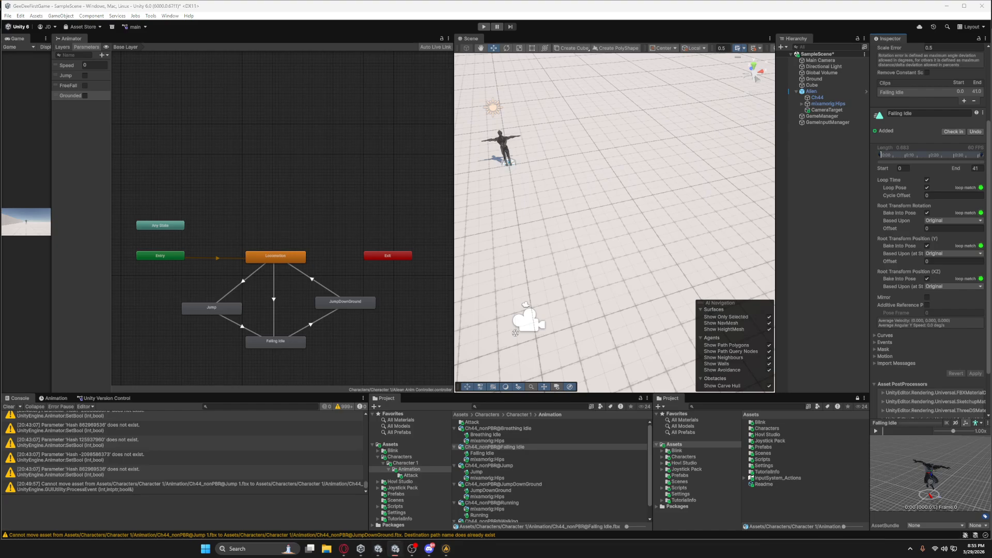
Locate the clip used by the JumpDownGround state and open the Ch44_nonPBR@JumpDownGround import settings
left_click(347, 308)
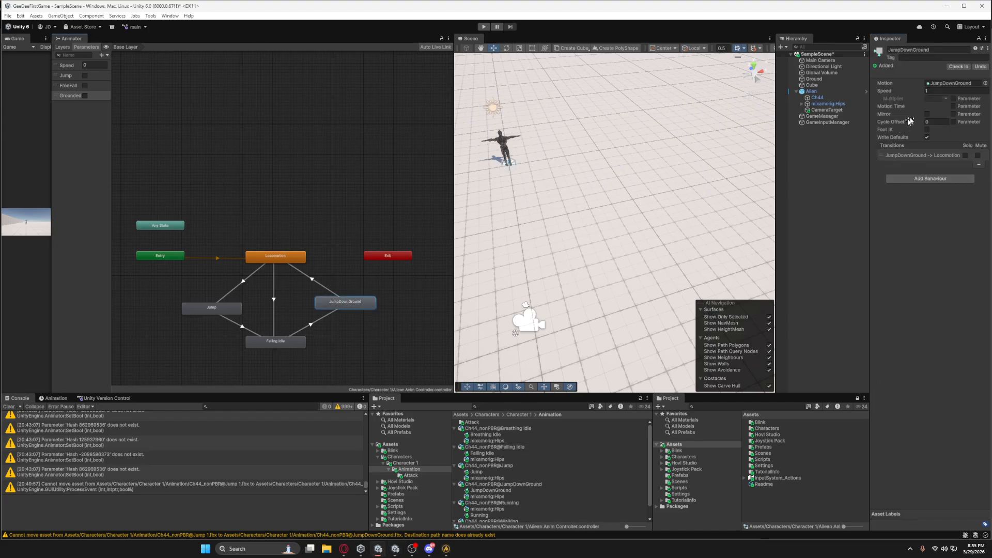
left_click(952, 83)
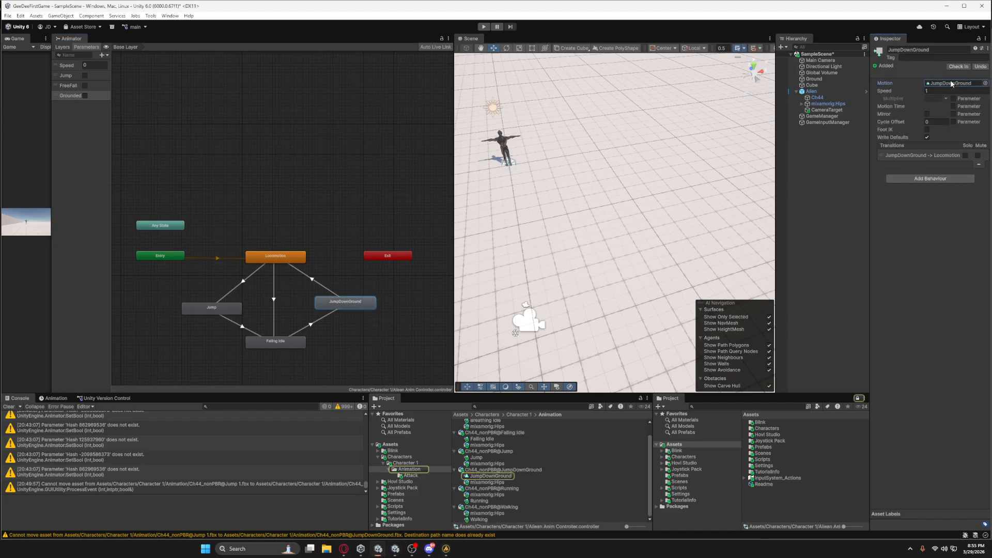
left_click(481, 477)
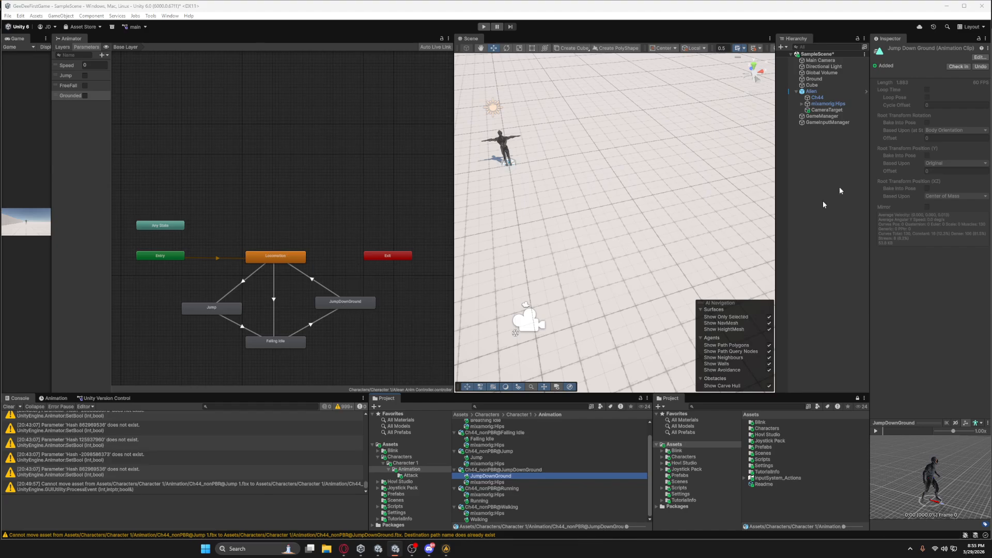
left_click(502, 471)
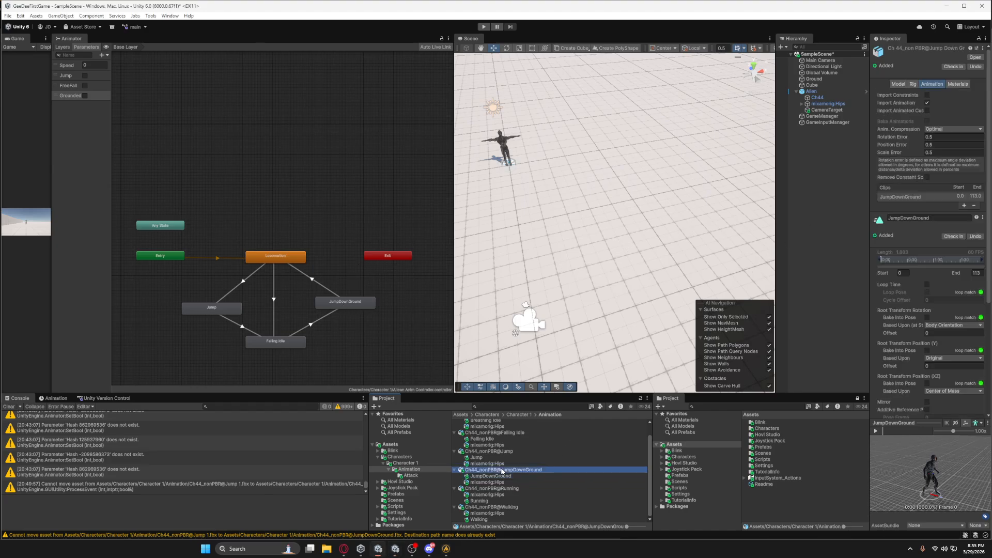
Bake JumpDownGround's Root Transform Rotation, Position (Y) and Position (XZ) into the pose based upon Original, and apply the settings
left_click(927, 317)
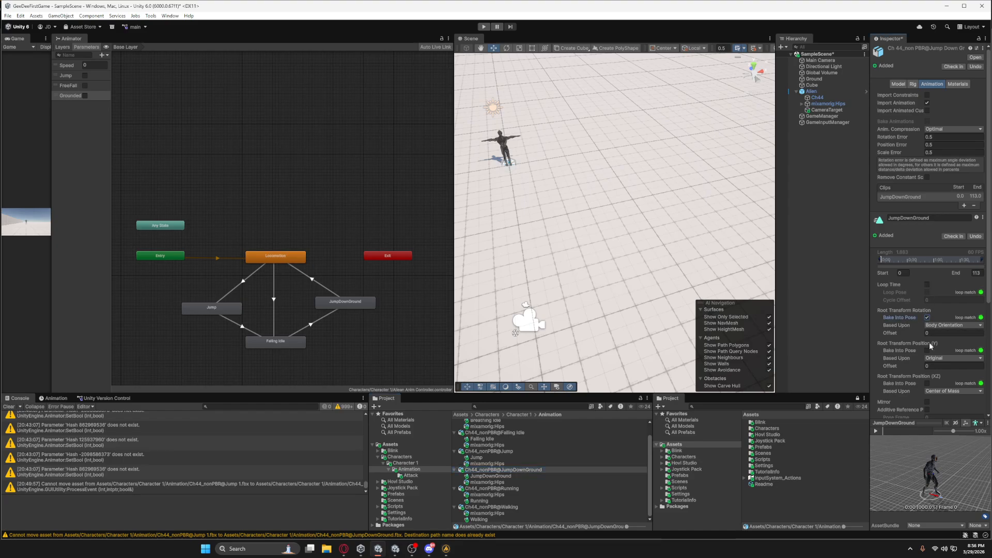
left_click(927, 350)
left_click(928, 383)
left_click(948, 391)
left_click(948, 402)
left_click(951, 325)
left_click(942, 336)
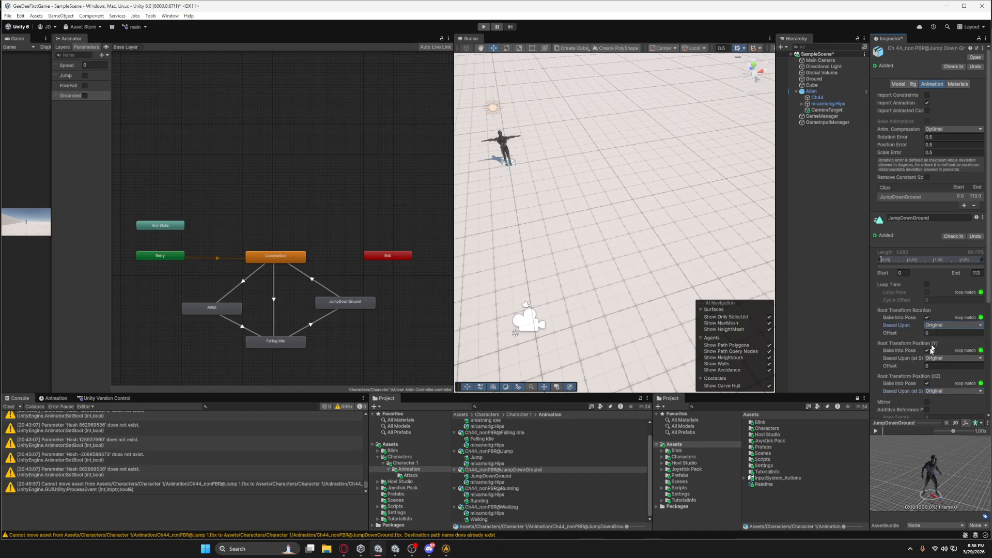
scroll(954, 381, "down", 5)
left_click(976, 317)
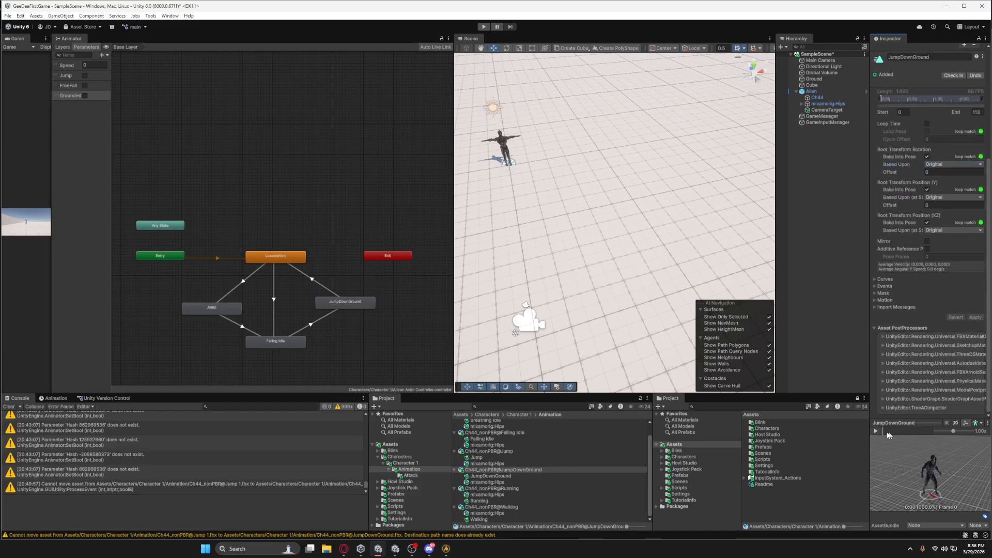
Preview the JumpDownGround clip, trim it to start at frame 66 and end at frame 99, and apply the change
left_click(878, 433)
left_click(876, 430)
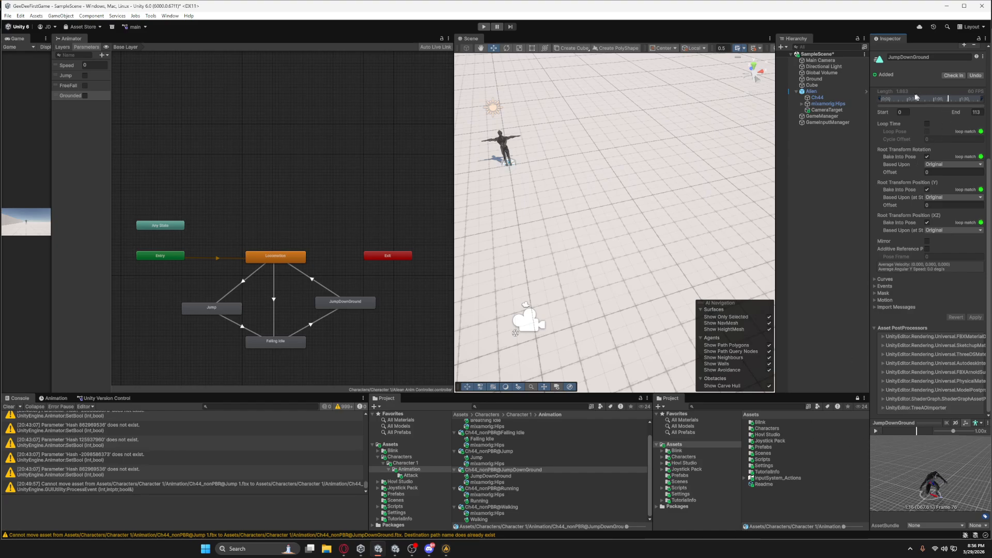
left_click_drag(880, 98, 940, 114)
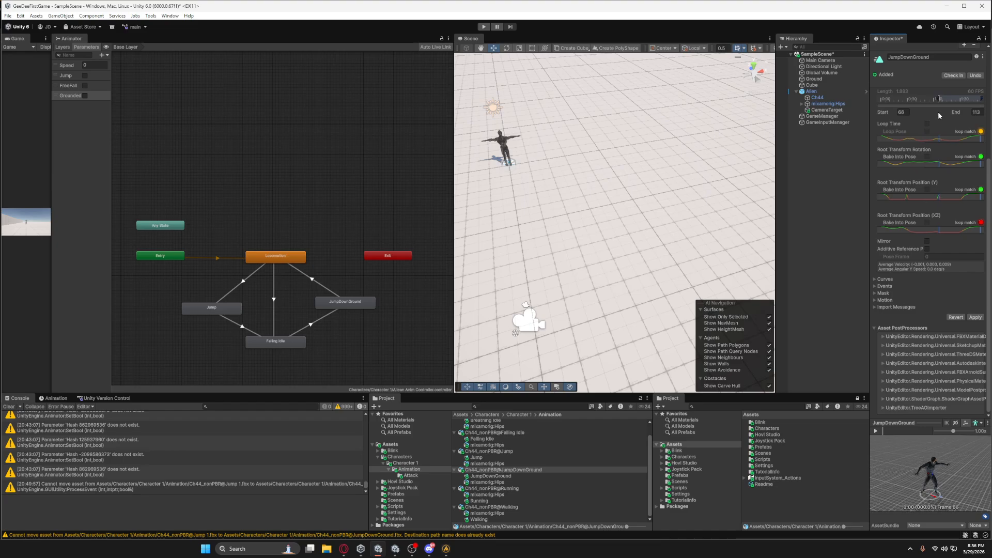
left_click_drag(938, 113, 939, 113)
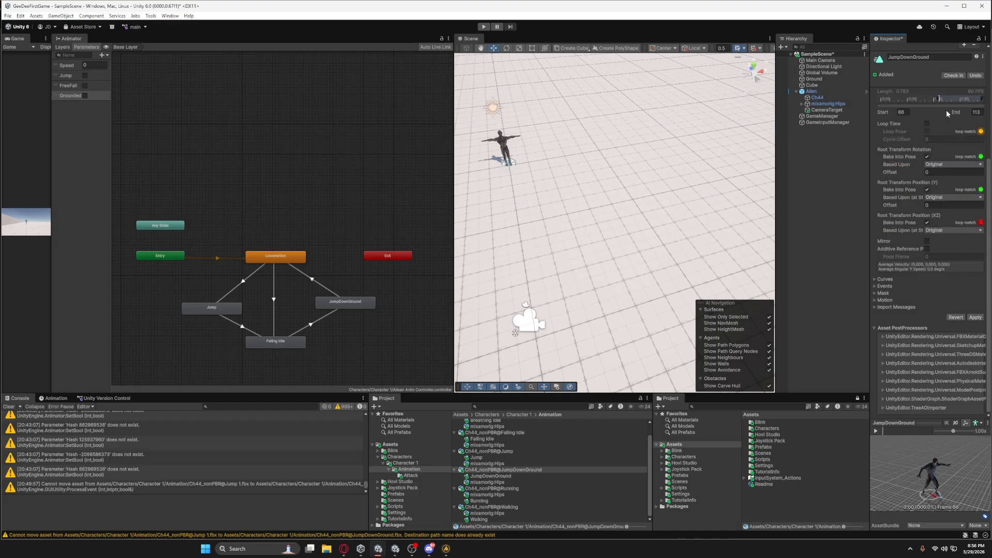
left_click(875, 431)
mouse_move(982, 98)
left_mouse_down()
mouse_move(958, 104)
mouse_move(970, 107)
left_mouse_up()
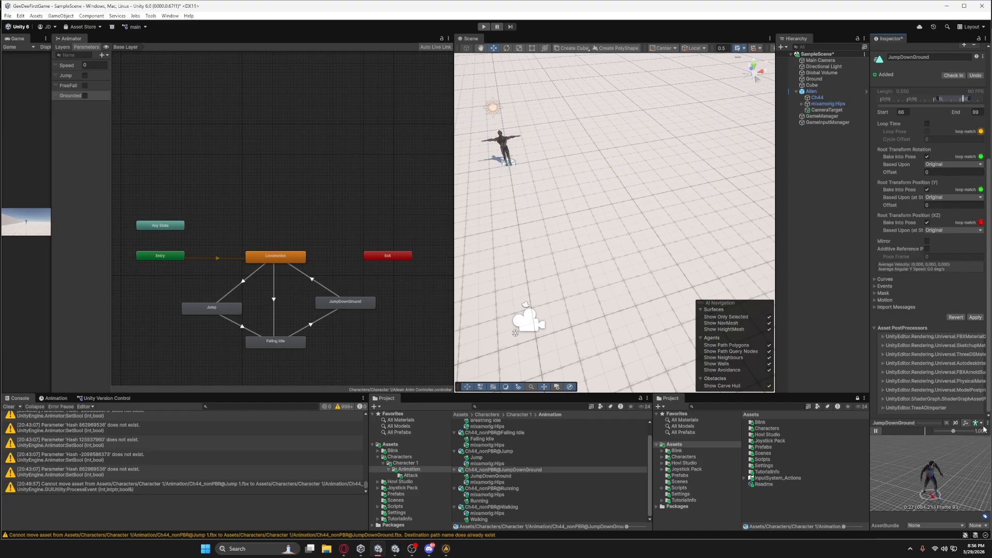
left_click(975, 317)
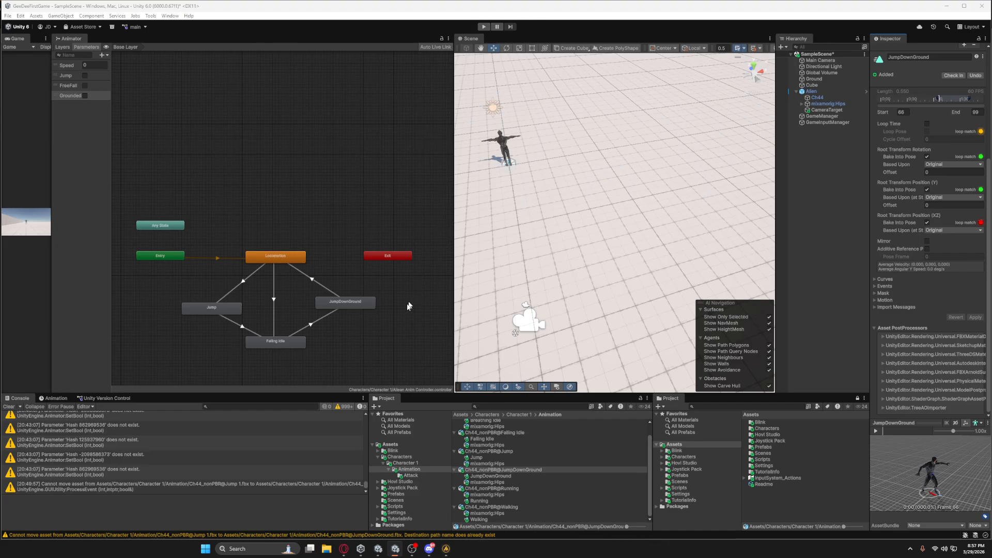
Check which clip the JumpDownGround state uses in the Animation folder and start Play mode
left_click(343, 302)
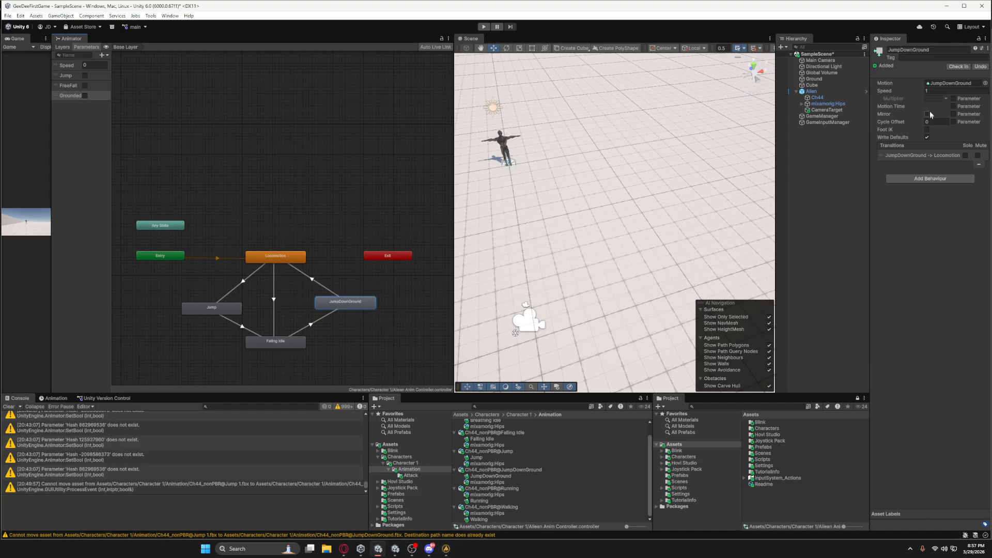
left_click(943, 84)
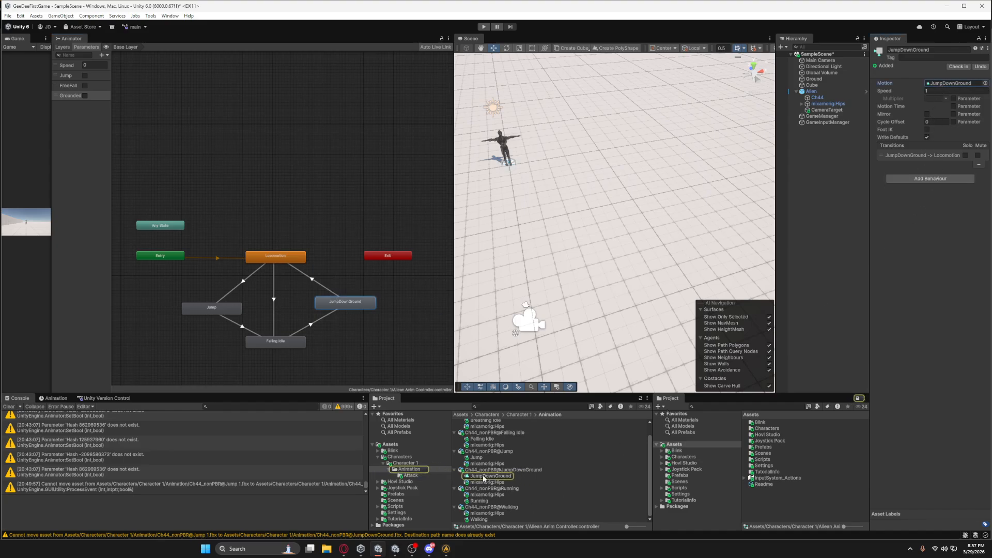
left_click(485, 477)
left_click(490, 465)
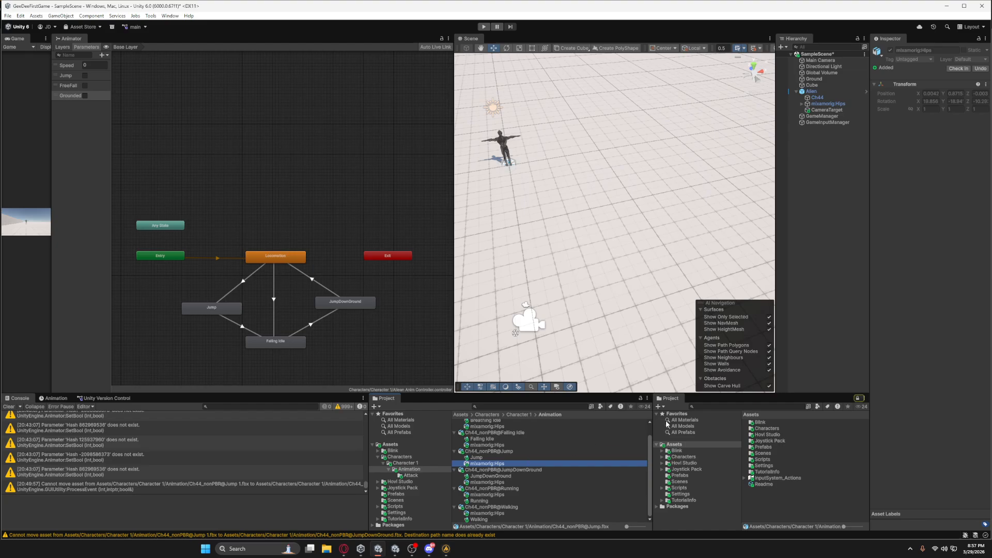
left_click(484, 26)
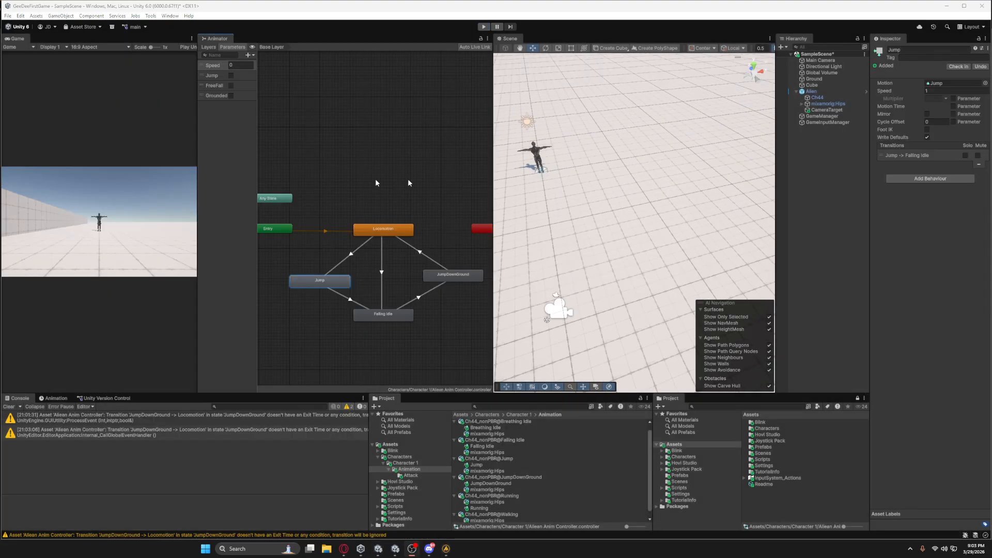
Review the duration and offset of the Locomotion to Jump transition and turn off its Has Exit Time option
left_click(349, 260)
left_click(350, 257)
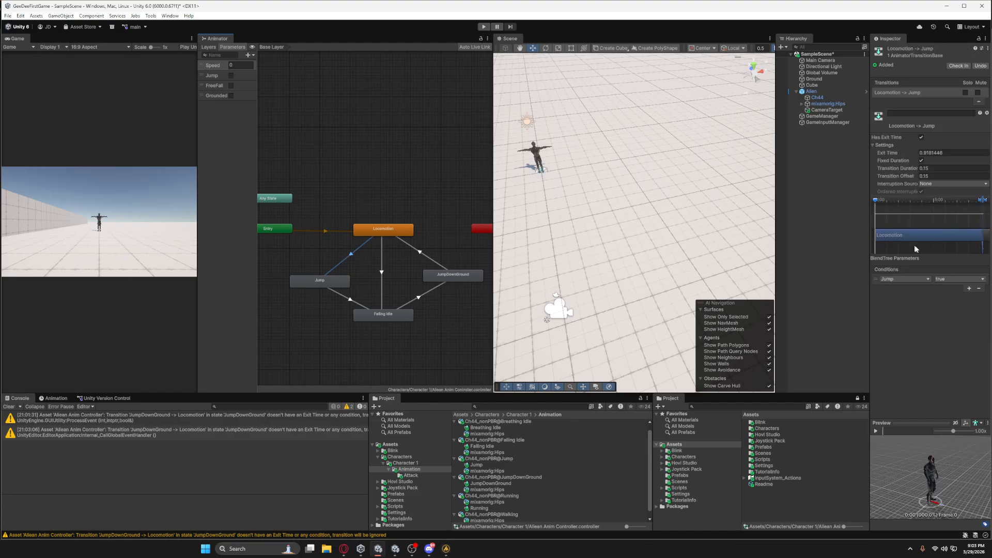
left_click(933, 168)
left_click(933, 176)
left_click(923, 139)
Set the JumpDownGround to Locomotion transition's Exit Time to 0.5, Transition Duration to 0.15 and Transition Offset to 0.15
left_click(456, 276)
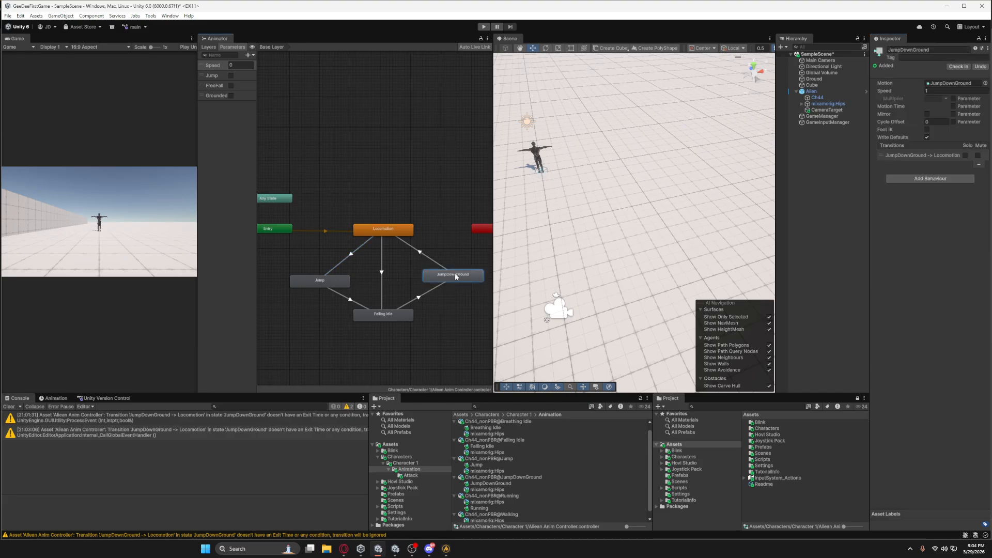
left_click(429, 260)
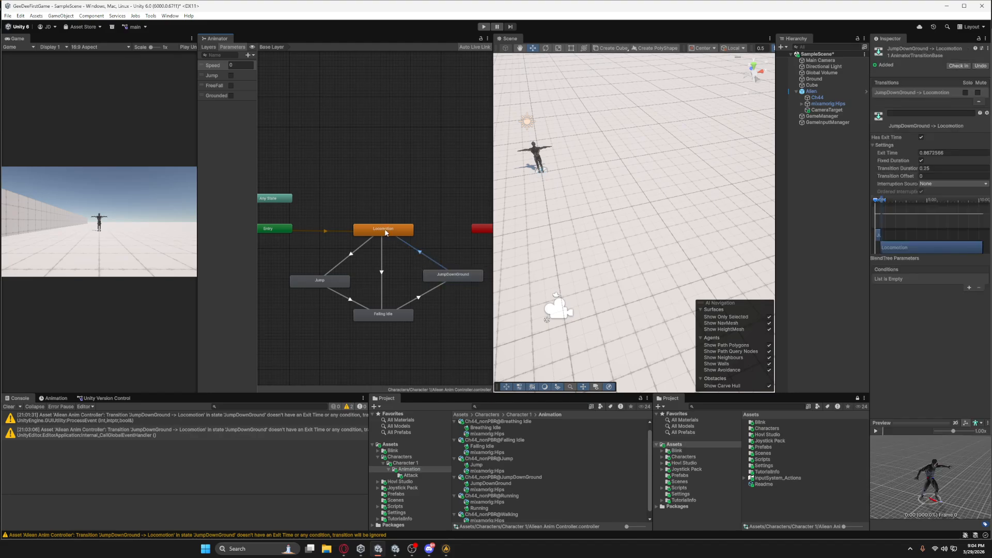
left_click(936, 153)
type("0.5")
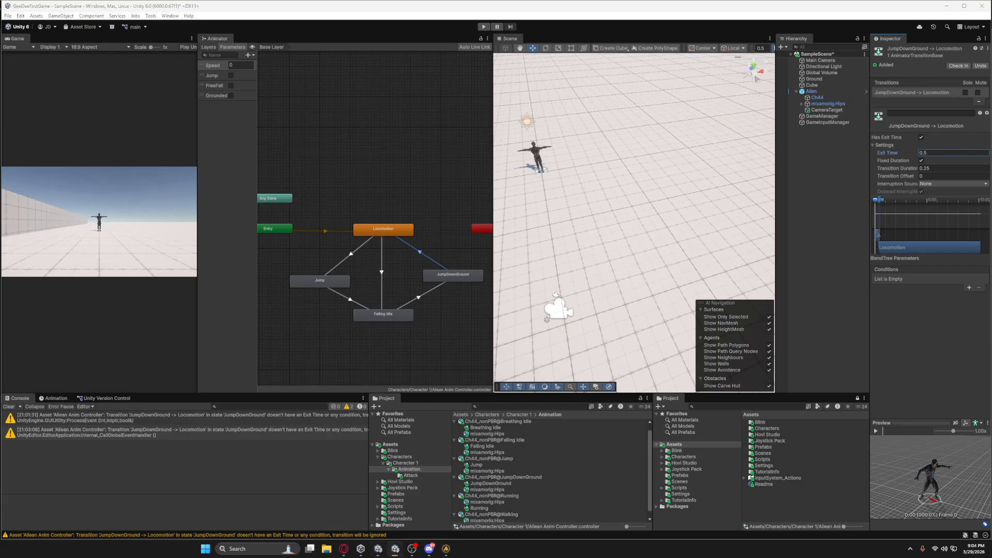
left_click(933, 169)
type("0.15")
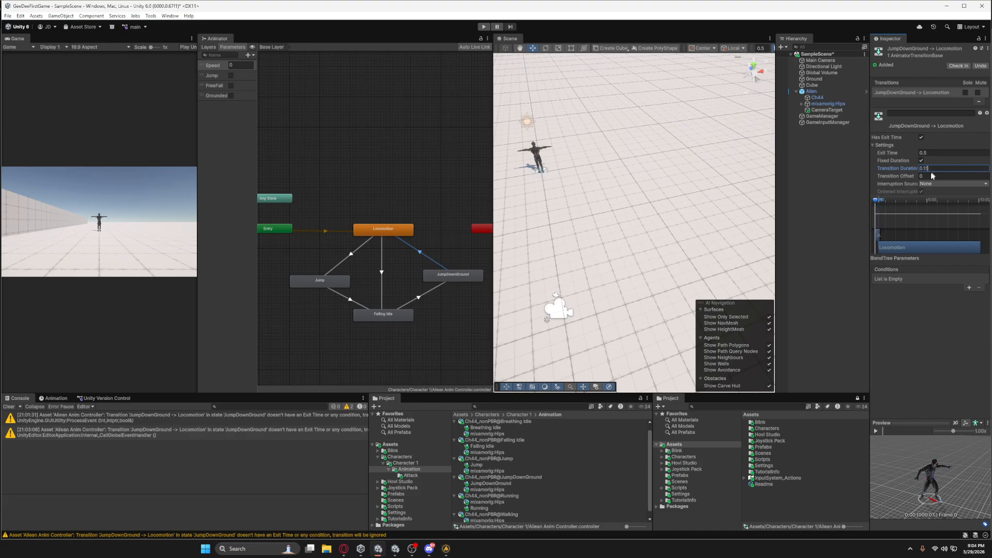
left_click(932, 176)
type("0.15")
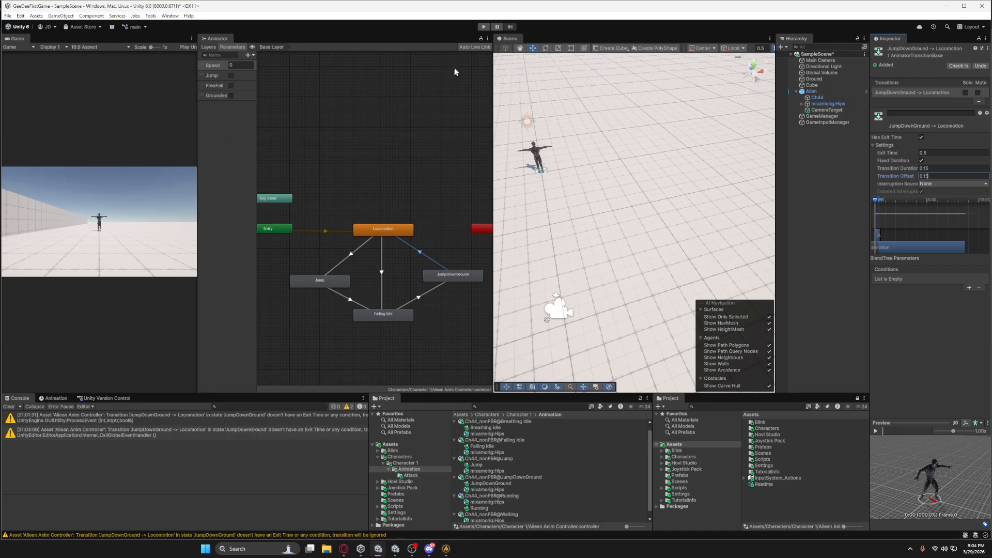
Set the Jump Height of the Alien's Simple Character Controller to 4
left_click(813, 92)
scroll(939, 357, "down", 2)
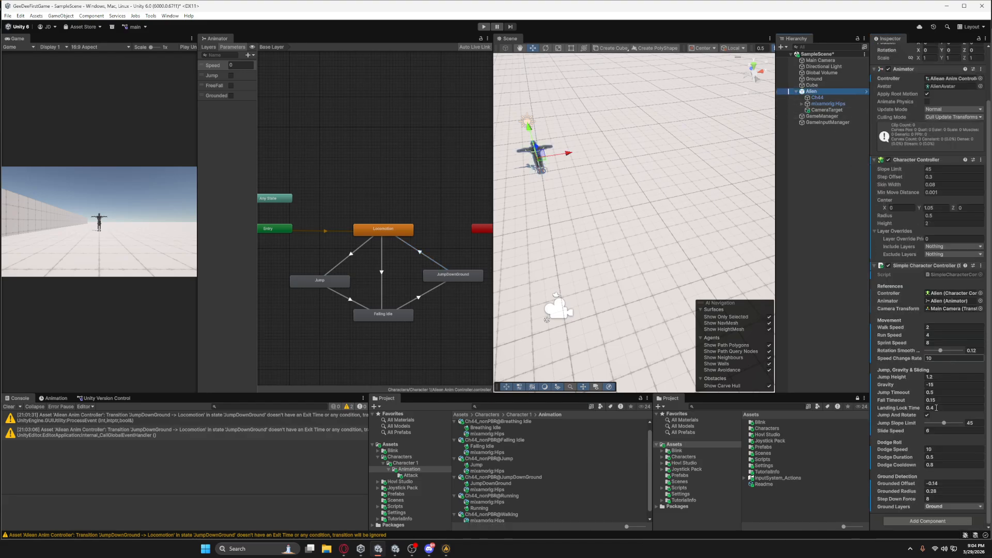
left_click(939, 379)
type("4")
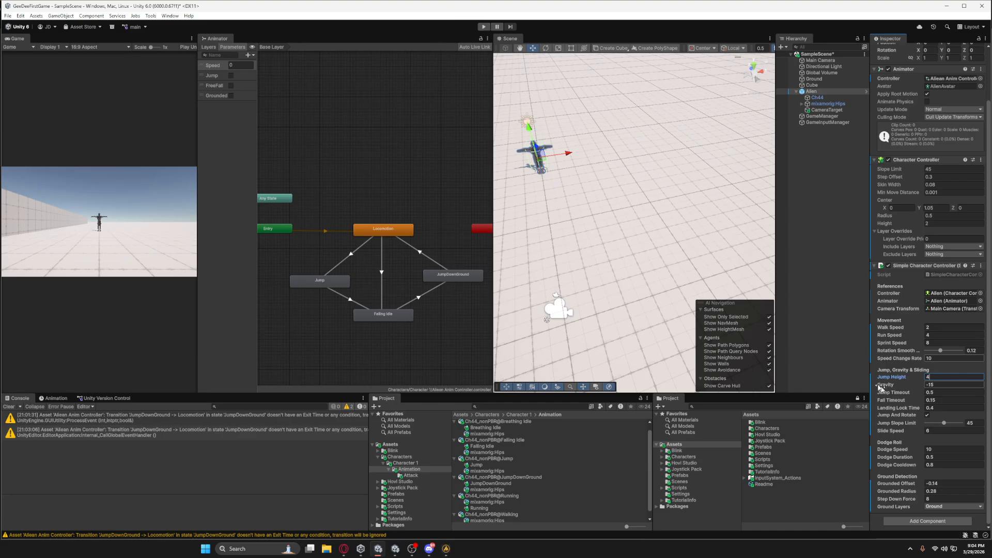
Run the game, move the Alien forward and jump repeatedly to test the jump, falling and landing animations, and stop it
left_click(485, 27)
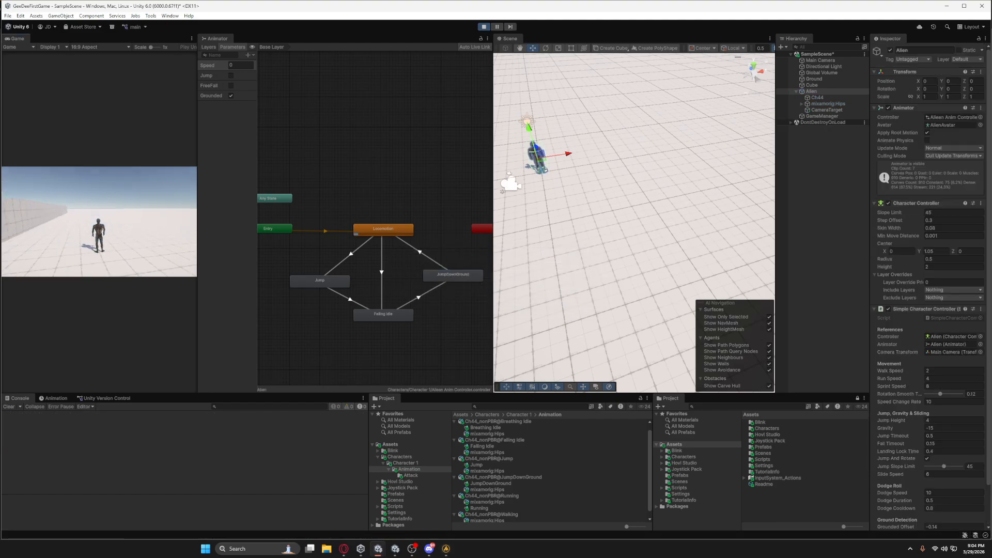
key("w")
key("space")
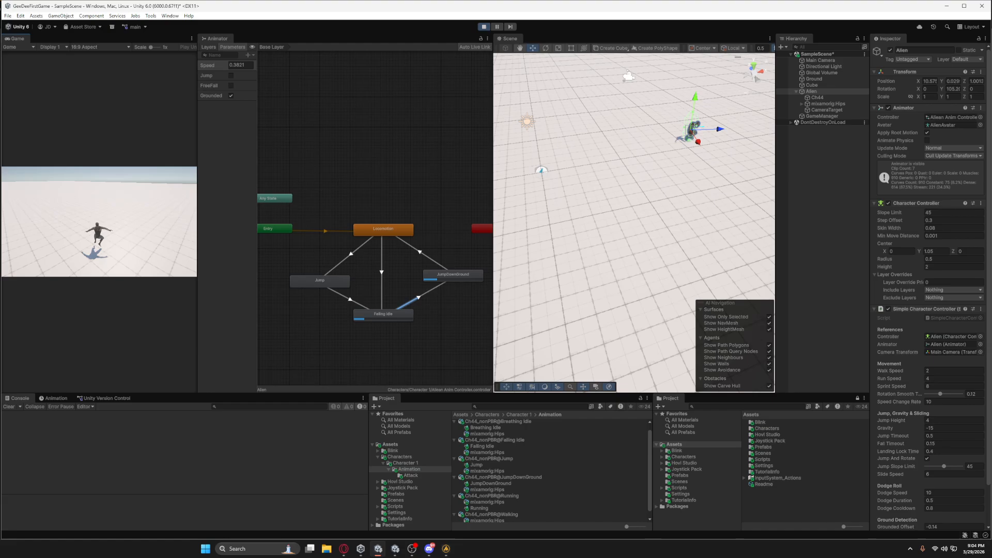
key("space")
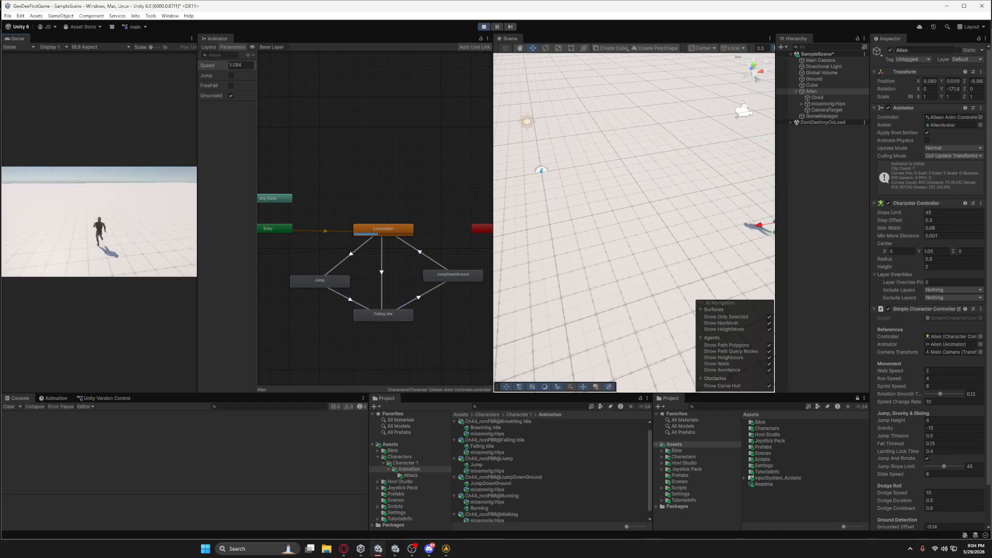
key("space")
key("space")
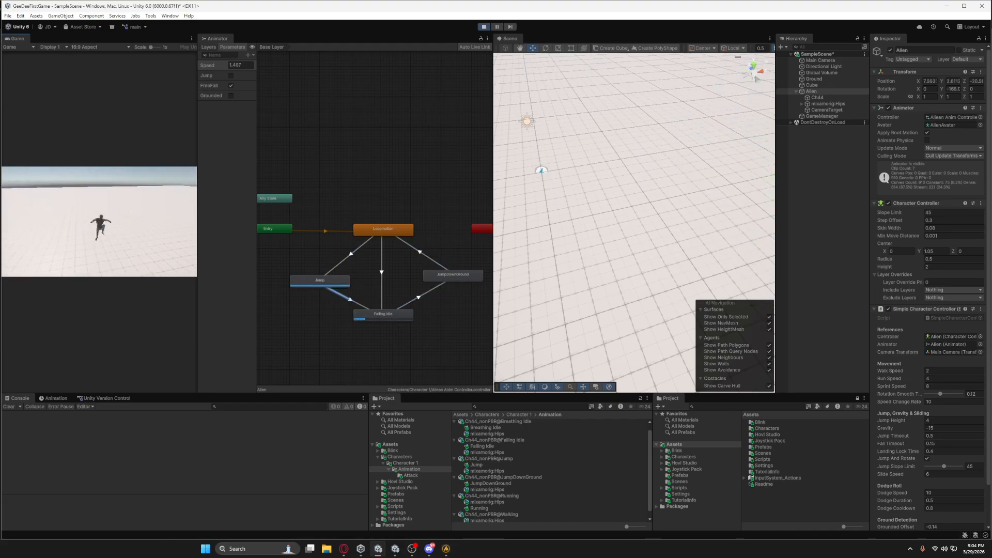
key("space")
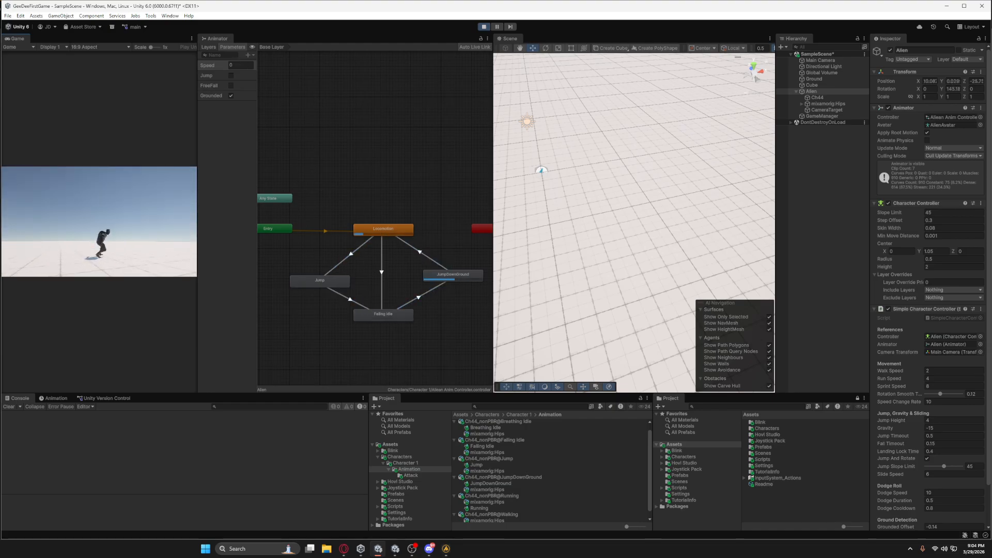
left_click(484, 27)
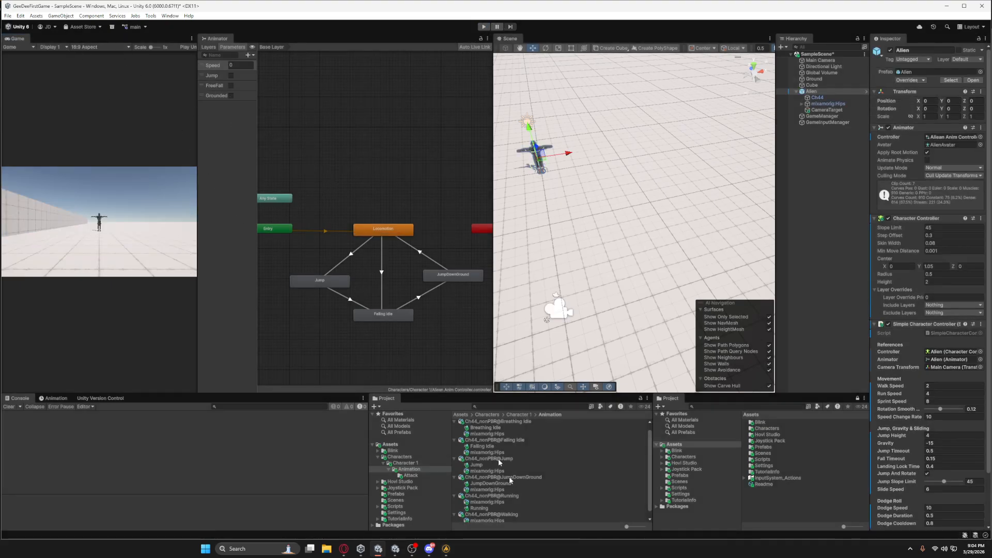
Open the InputSystem_Actions asset from the Assets folder and add a new action named RunToggle to the Player map
scroll(516, 515, "down", 1)
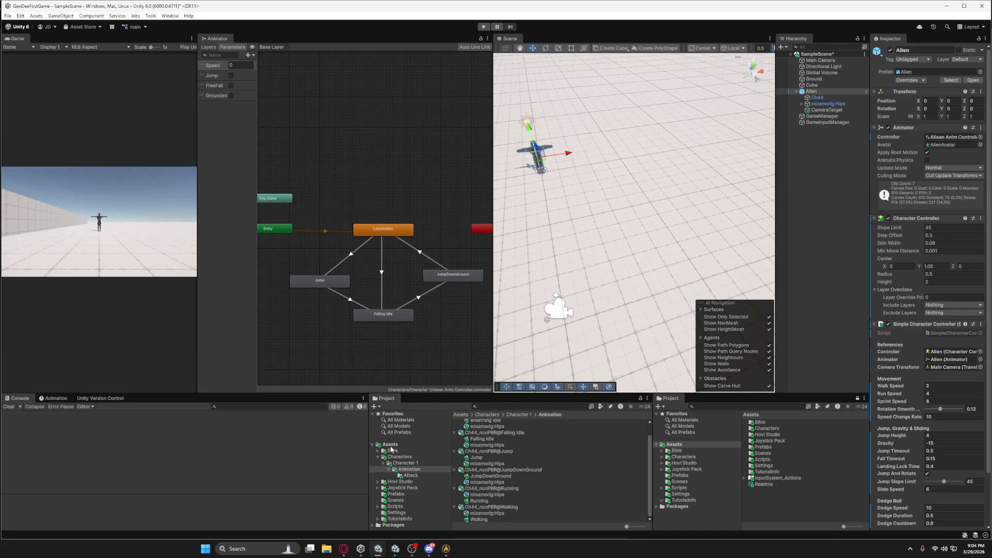
left_click(391, 445)
double_click(461, 477)
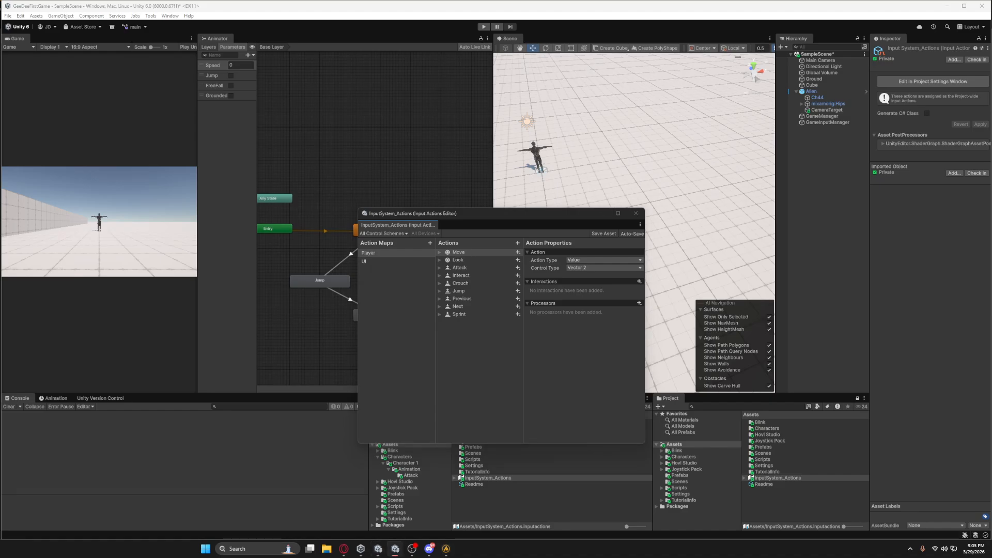
left_click_drag(510, 213, 446, 557)
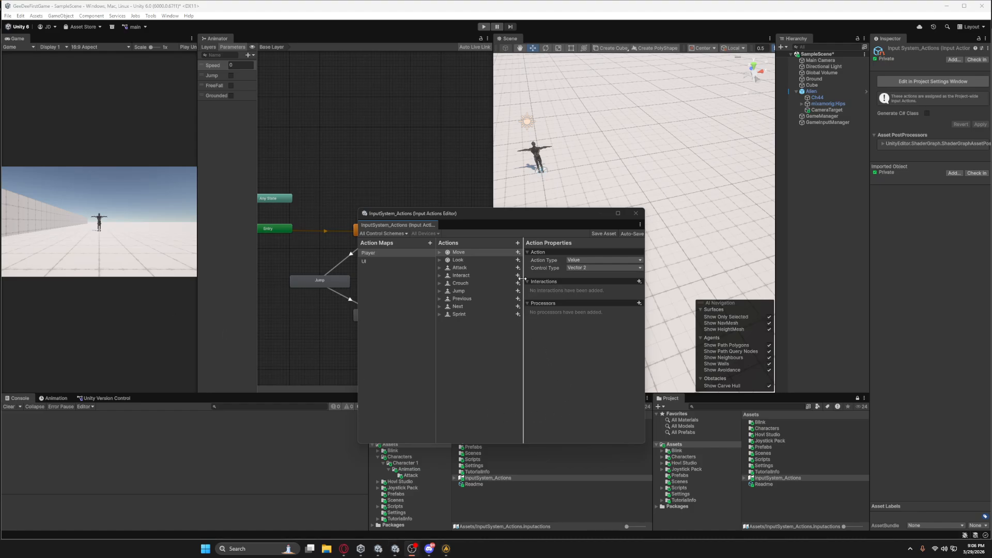
left_click(515, 256)
left_click(518, 243)
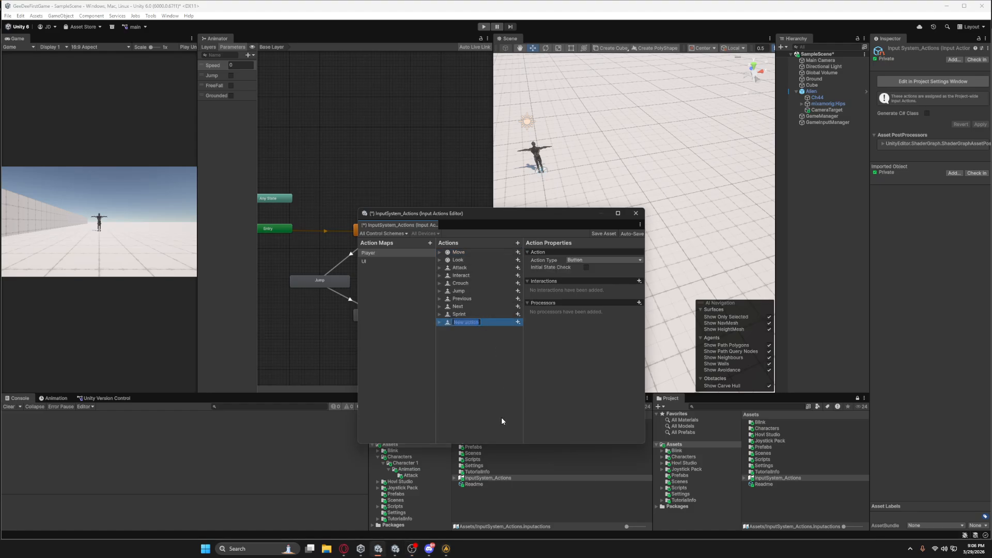
type("RunToggle")
key("Return")
Bind the RunToggle action to Caps Lock [Keyboard]
left_click(440, 323)
left_click(468, 330)
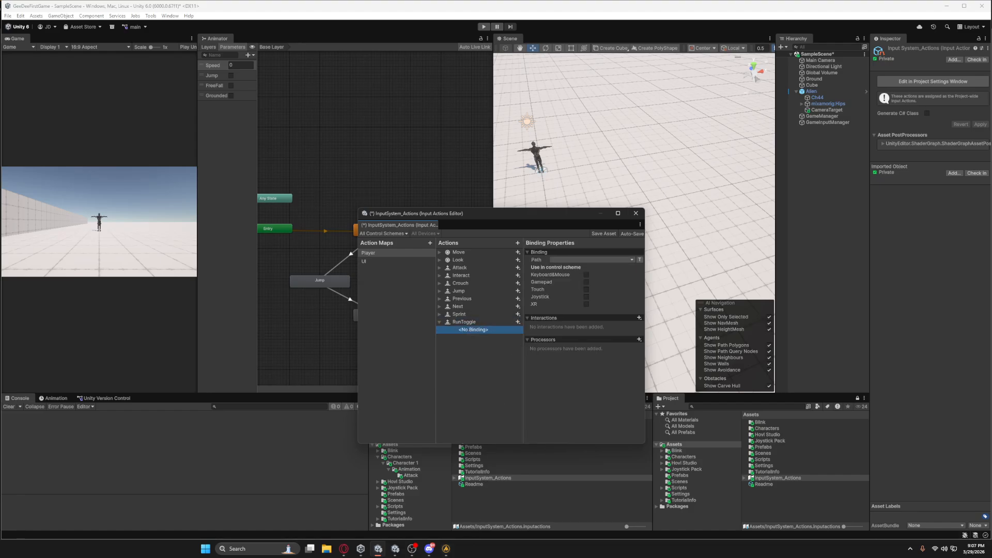
left_click(571, 261)
type("caps")
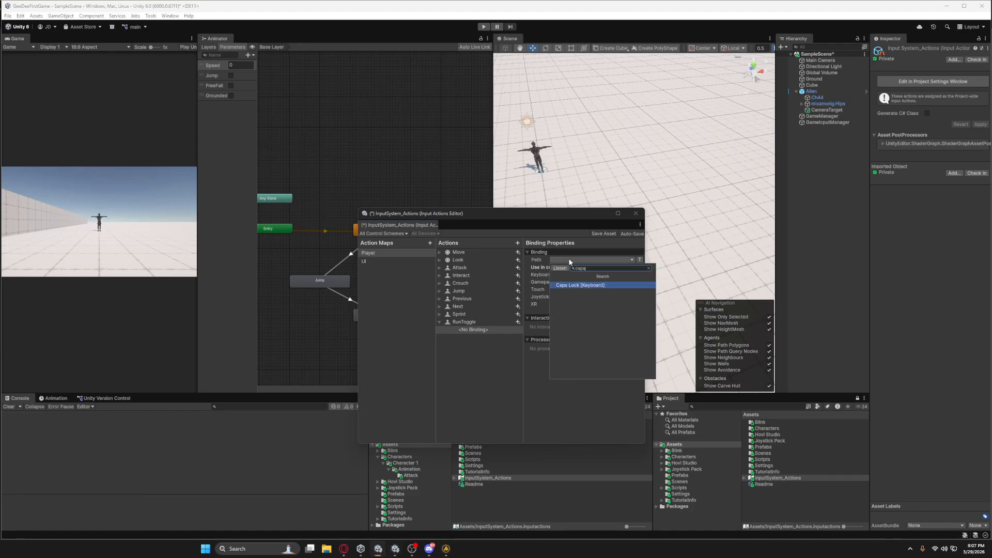
key("Return")
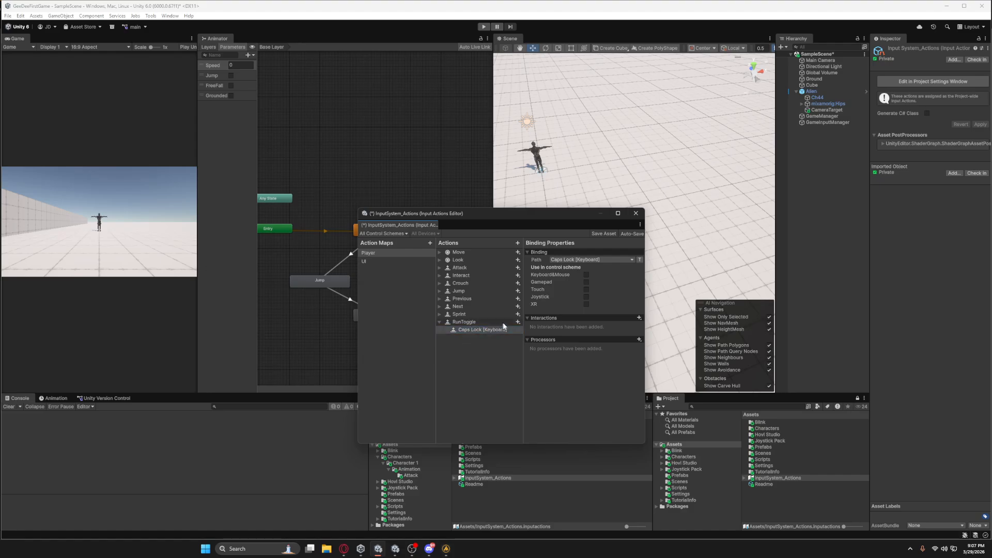
Add a second RunToggle binding with the path Left Stick Press [Gamepad], then save the input actions asset and close its editor
left_click(518, 322)
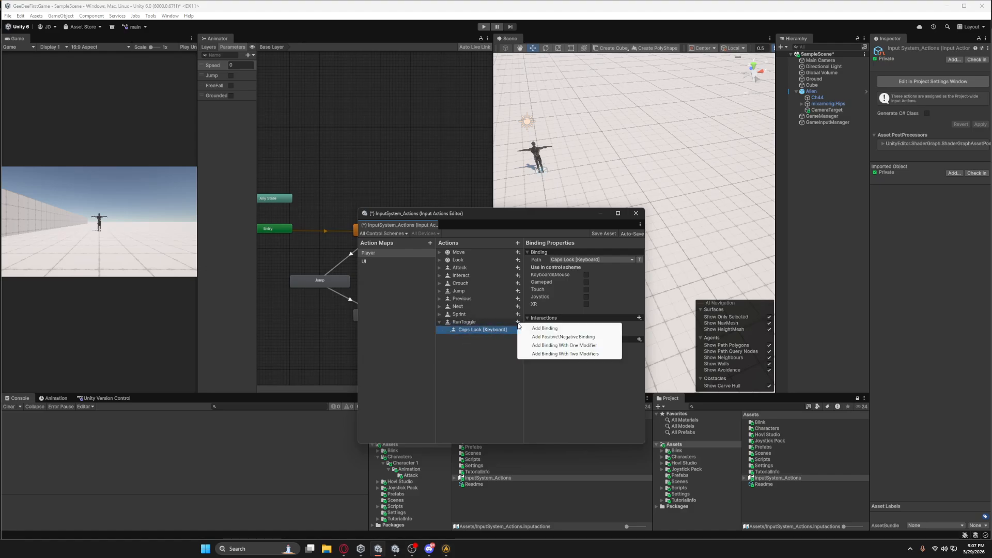
left_click(544, 329)
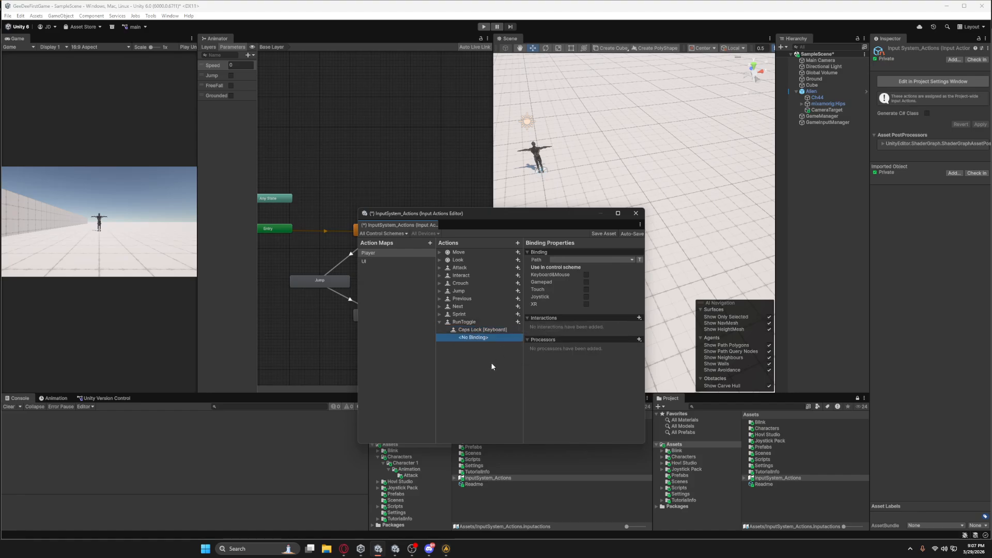
left_click(562, 259)
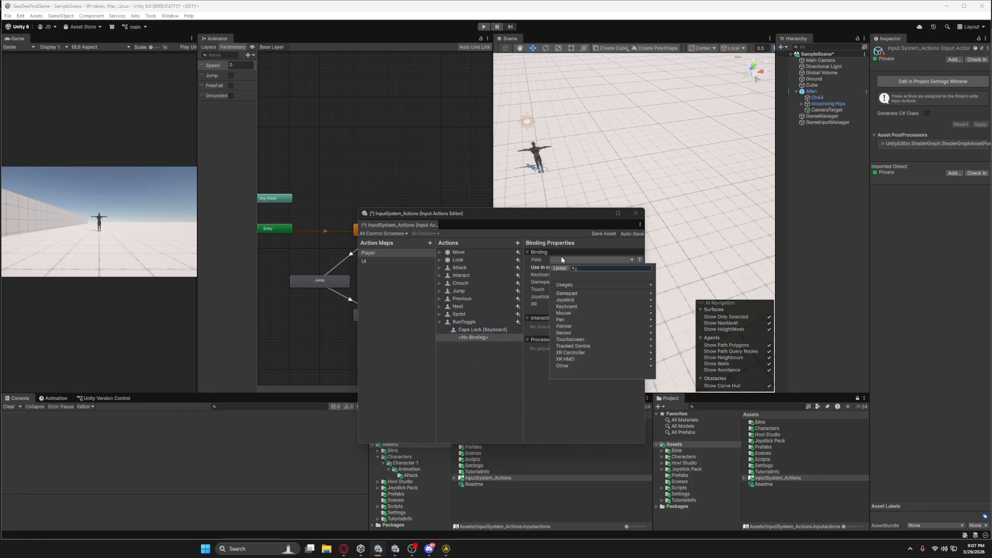
type("leftst")
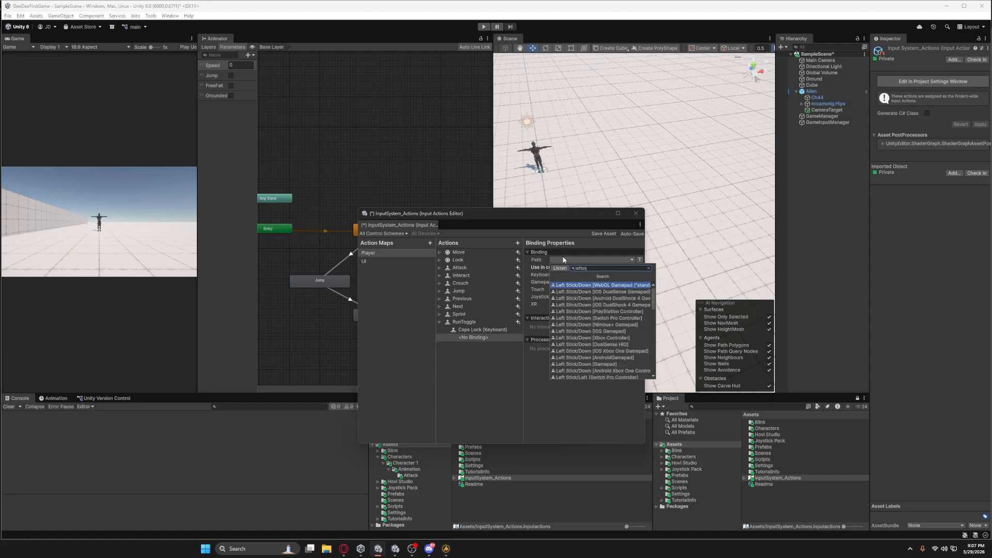
type("r")
key("BackSpace")
key("BackSpace")
key("BackSpace")
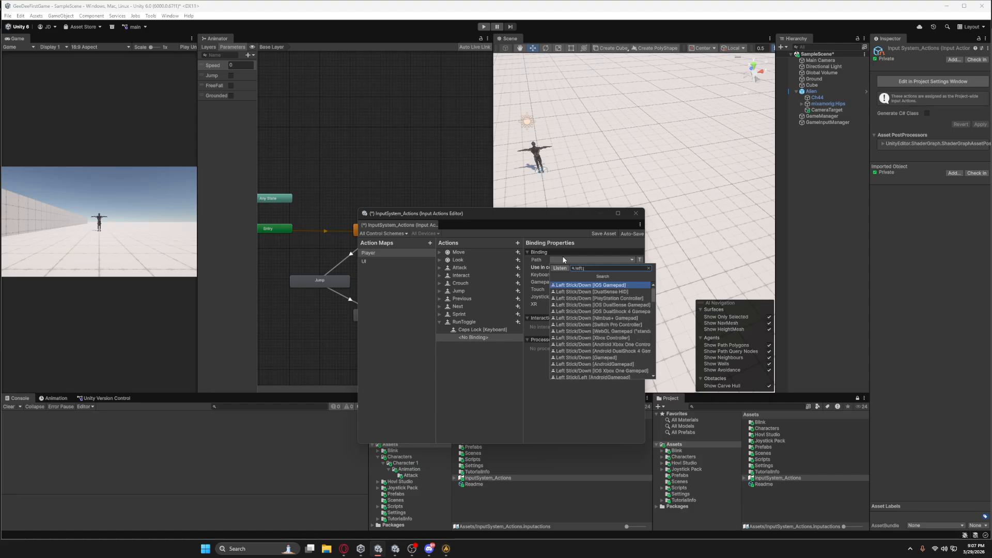
type("stick")
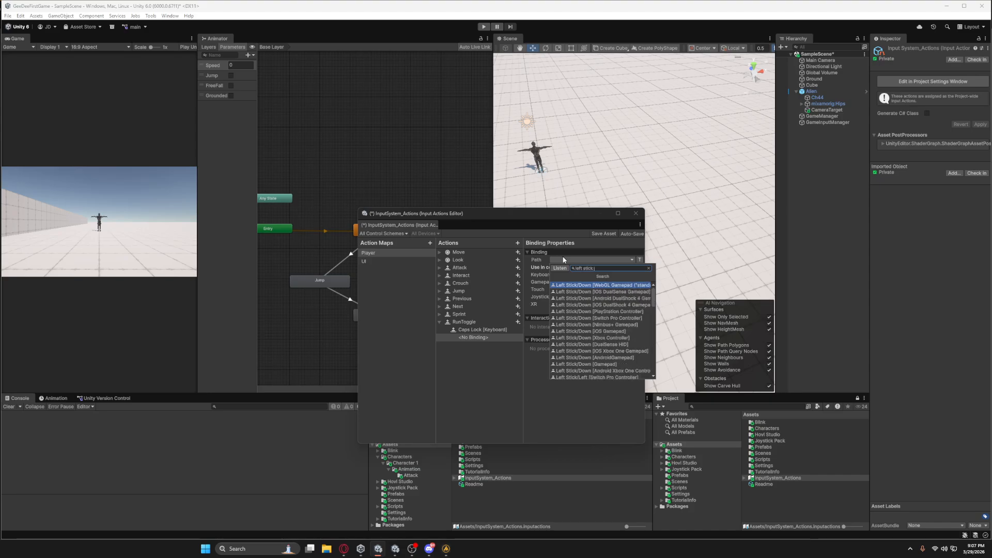
type(" ore")
key("BackSpace")
key("BackSpace")
key("BackSpace")
type("press")
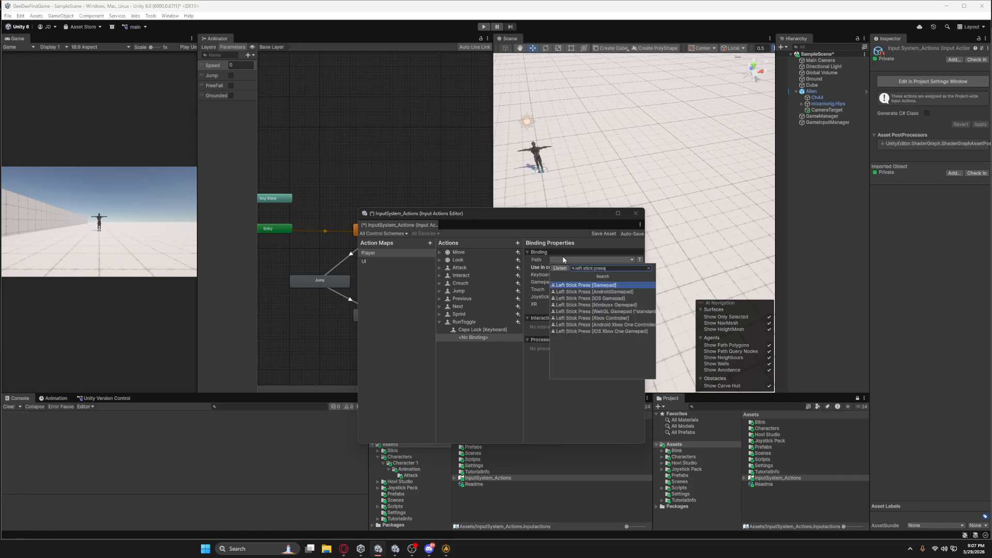
key("Return")
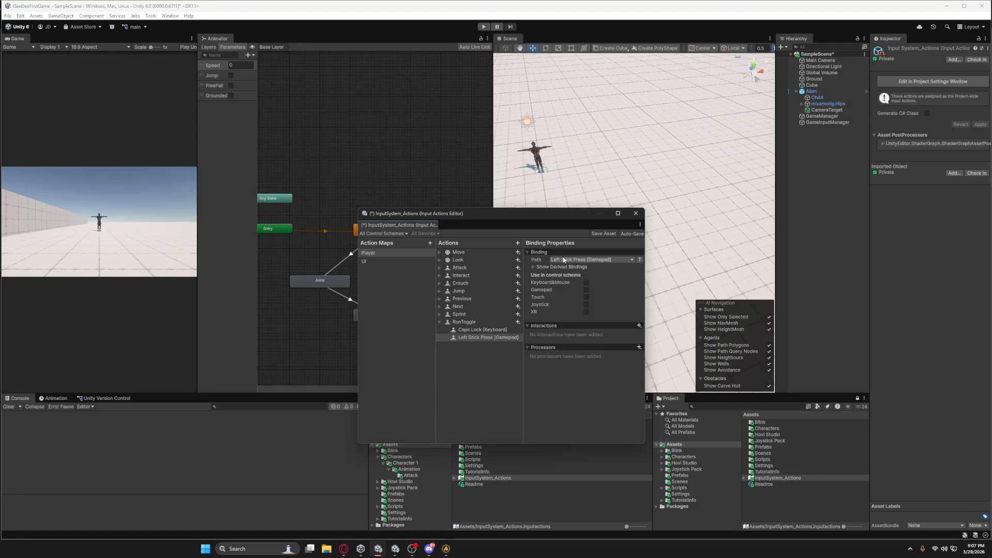
left_click(608, 233)
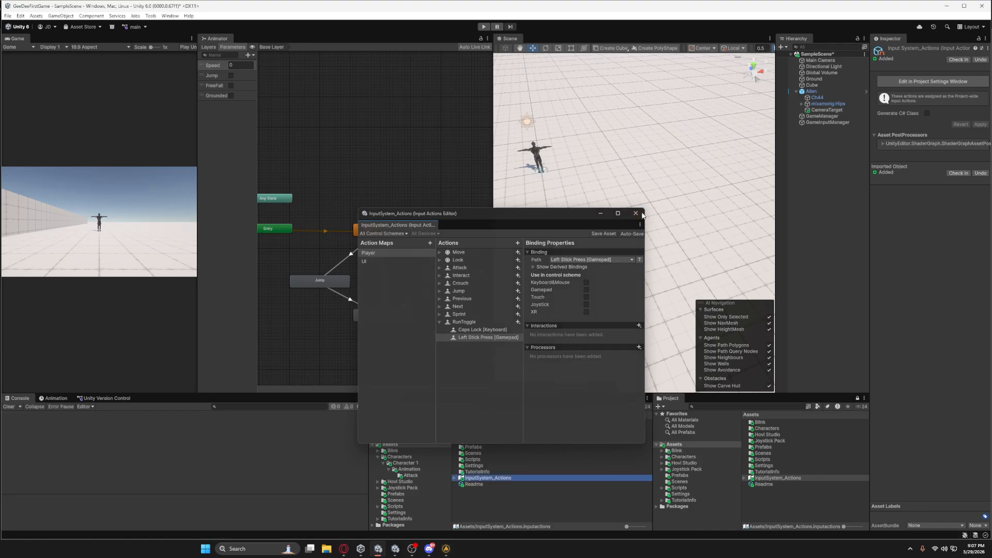
left_click(637, 214)
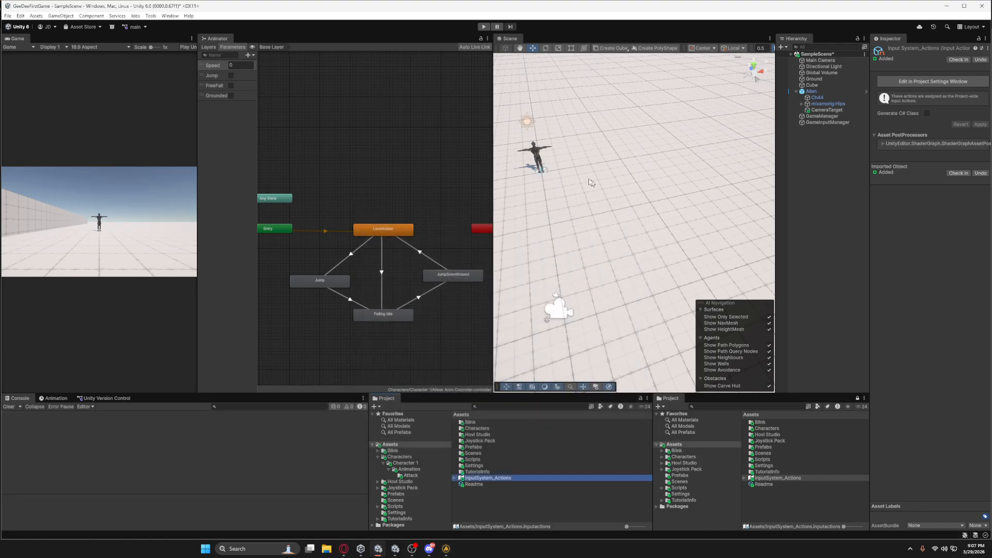
Run the game, move the Alien forward at walking and faster speeds to test the run toggle, and stop it
left_click(484, 26)
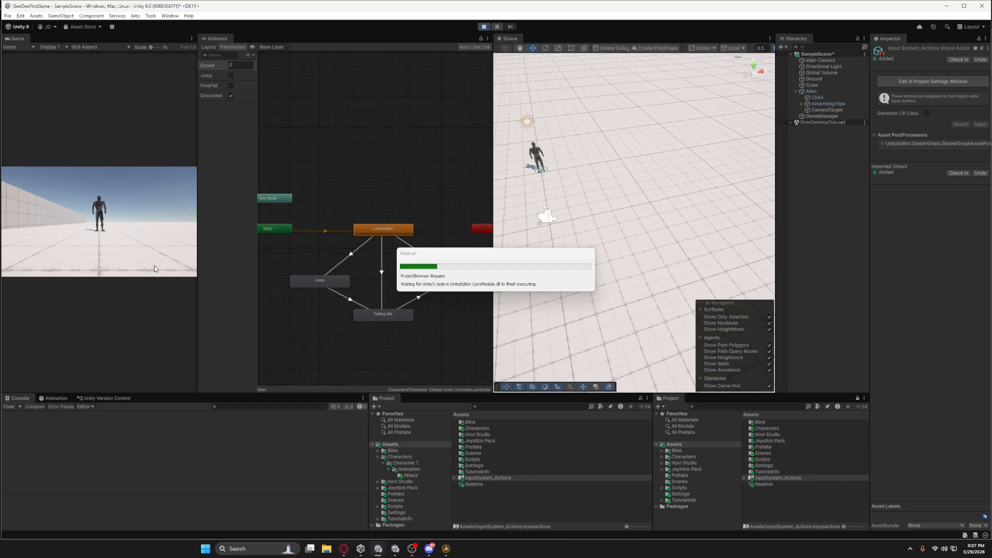
key("w")
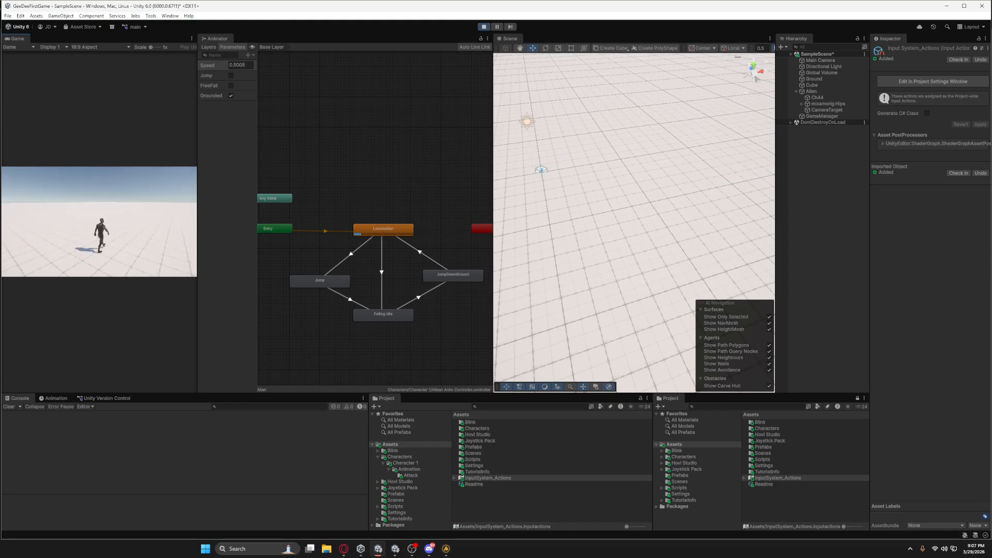
key("shift+w")
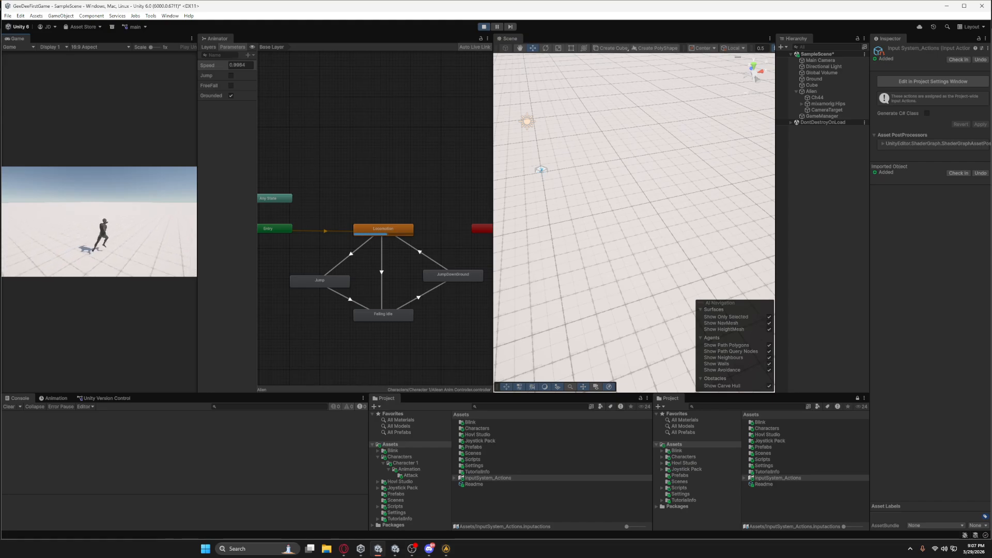
left_click(484, 27)
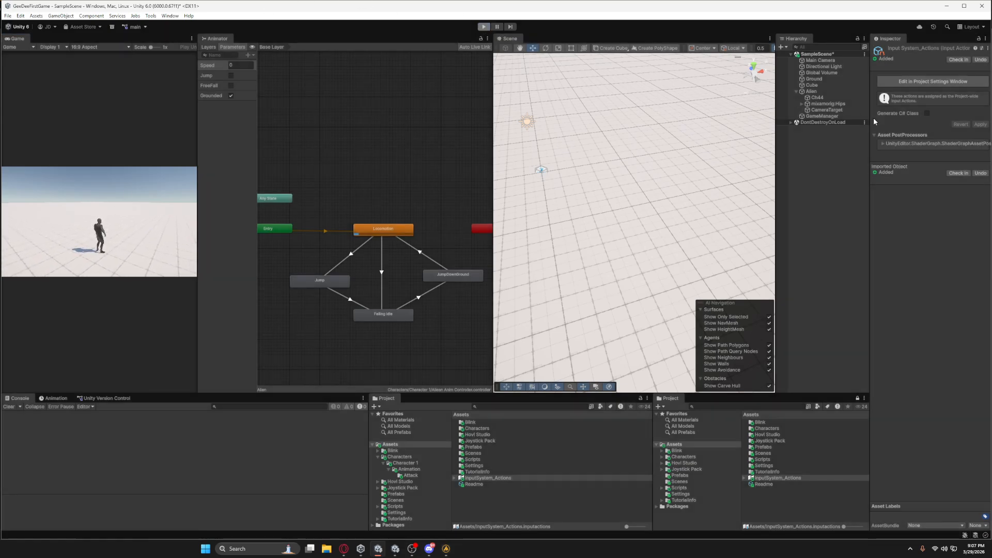
Set the Run Speed of the Alien's Simple Character Controller to 6
left_click(826, 91)
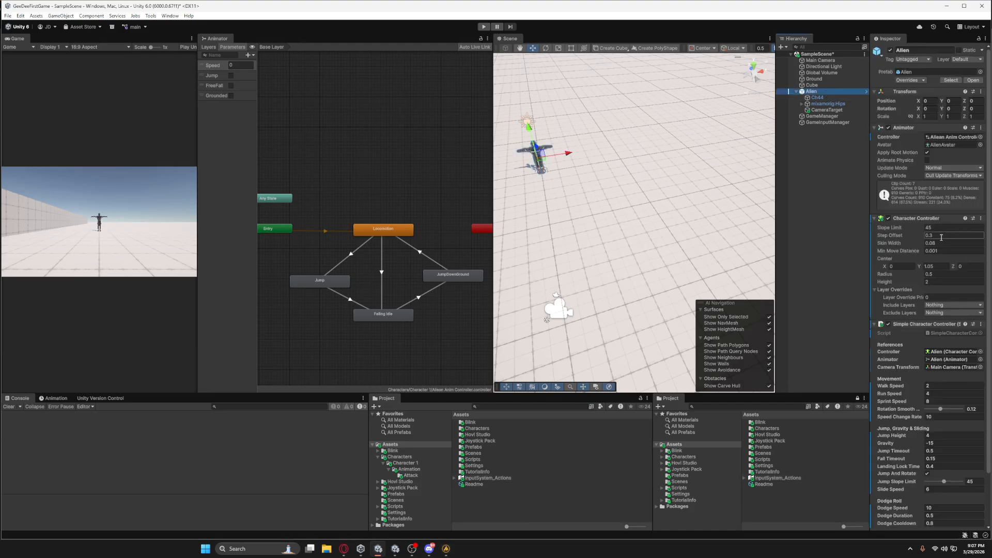
left_click(938, 392)
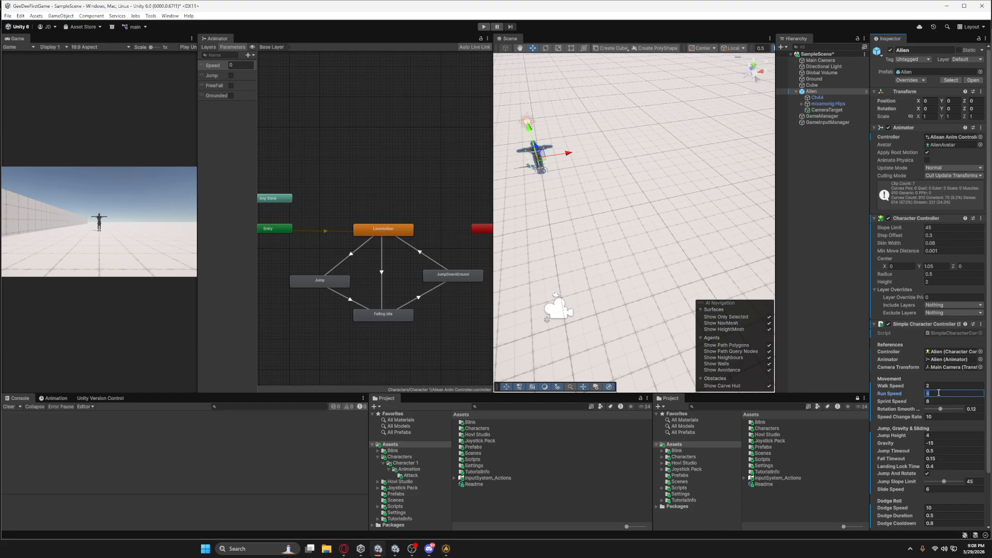
type("6")
Run the game, walk, run, sprint and jump with the Alien to test the new run speed, and stop it
left_click(484, 26)
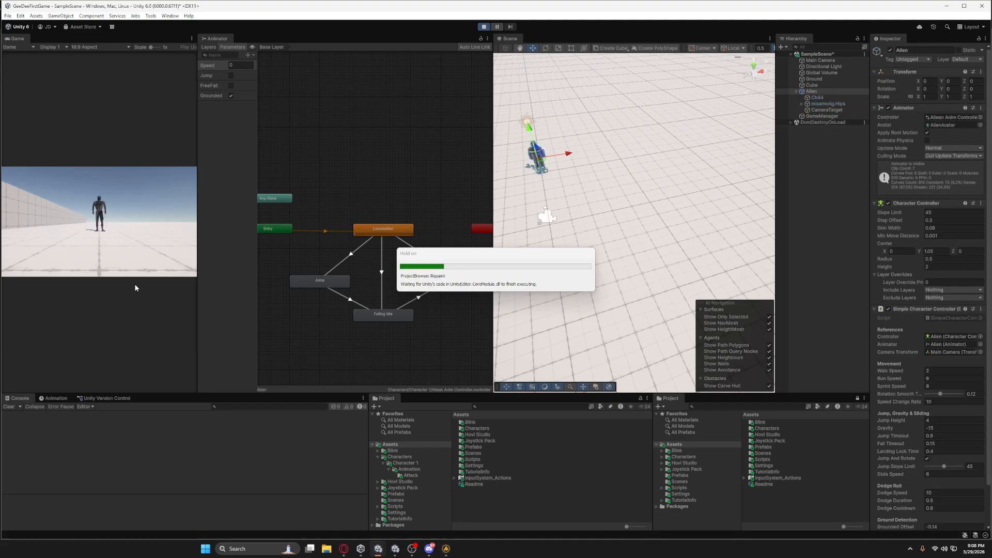
key("w")
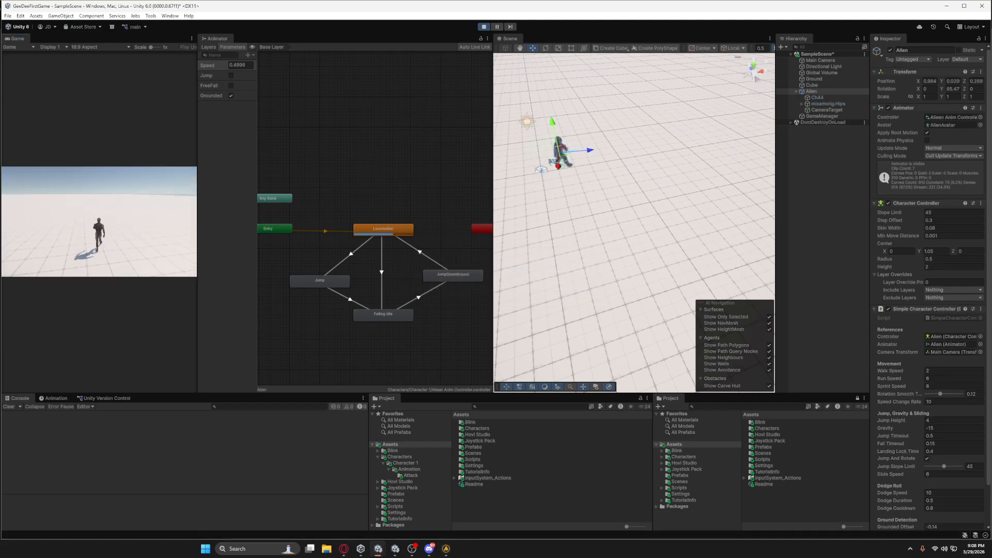
key("shift")
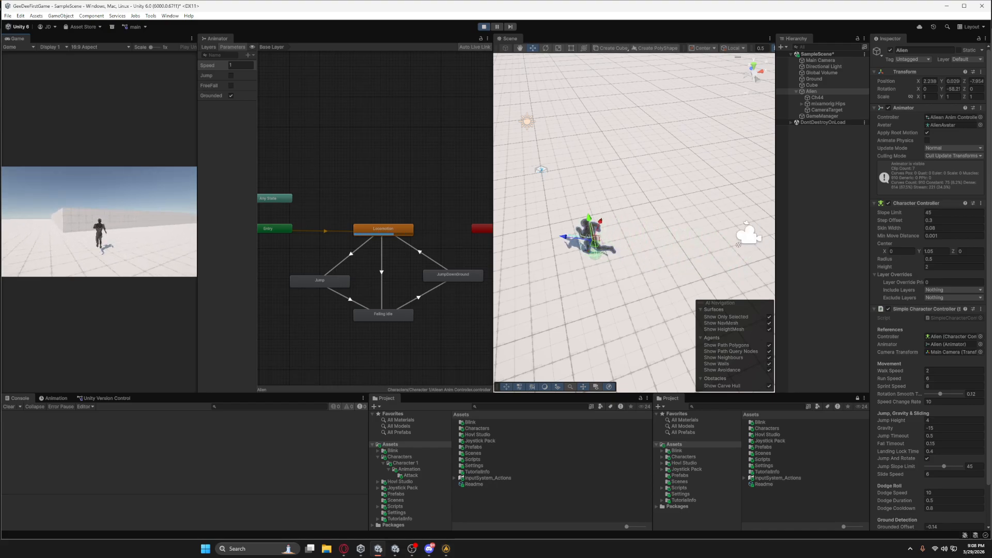
key("shift")
key("space")
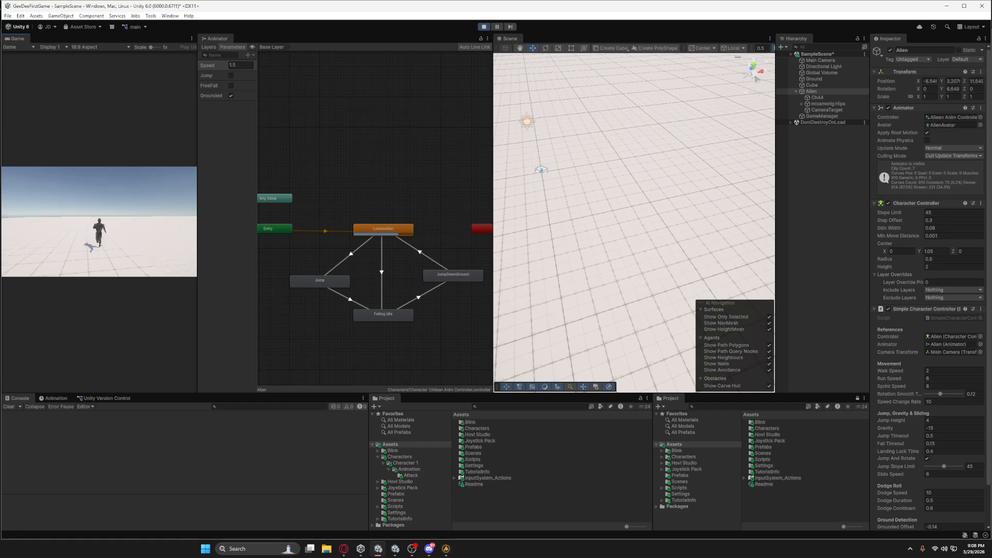
key("space")
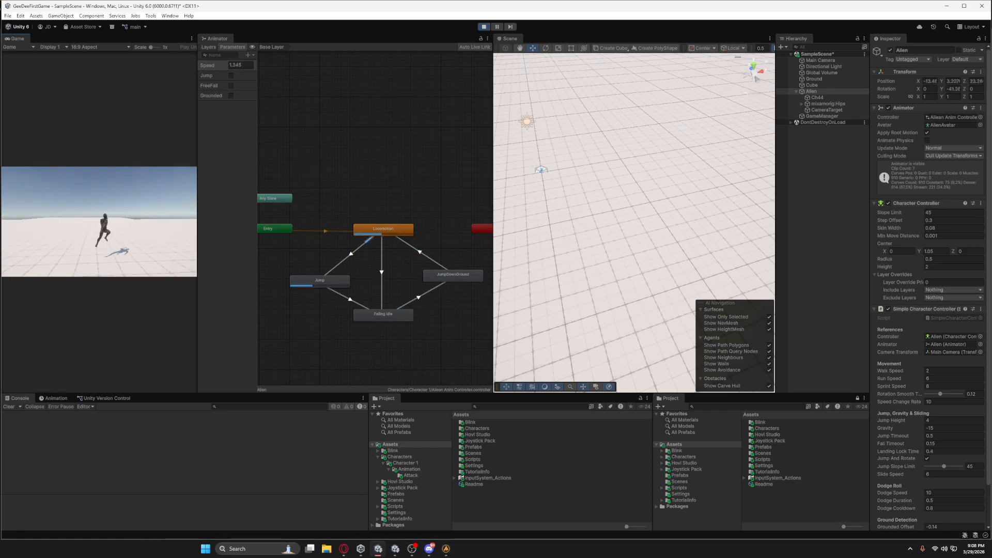
key("space")
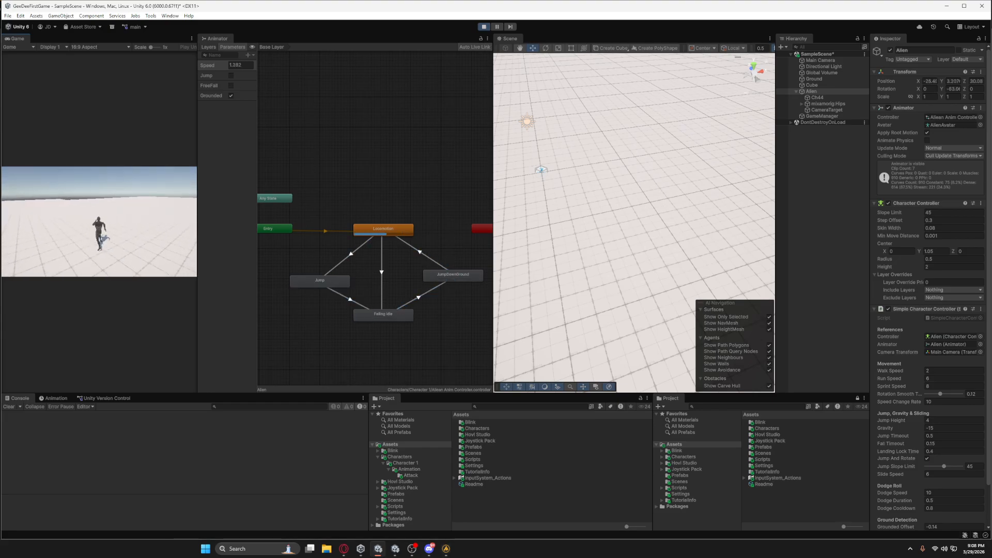
key("Escape")
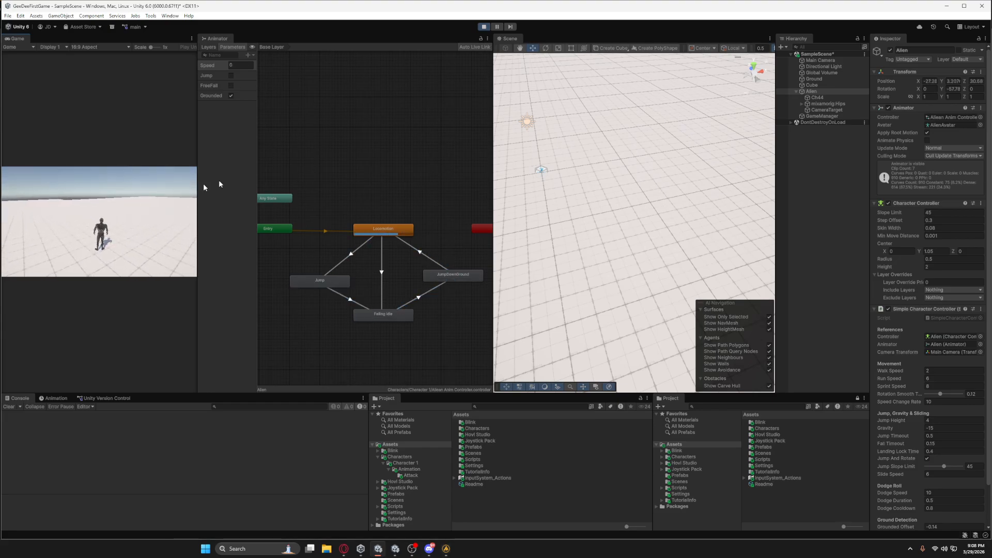
left_click(484, 27)
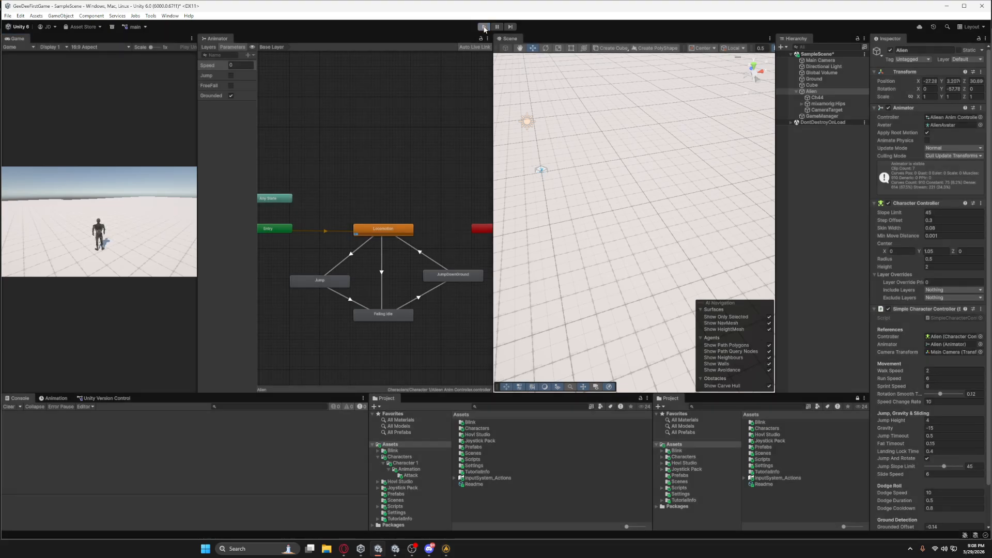